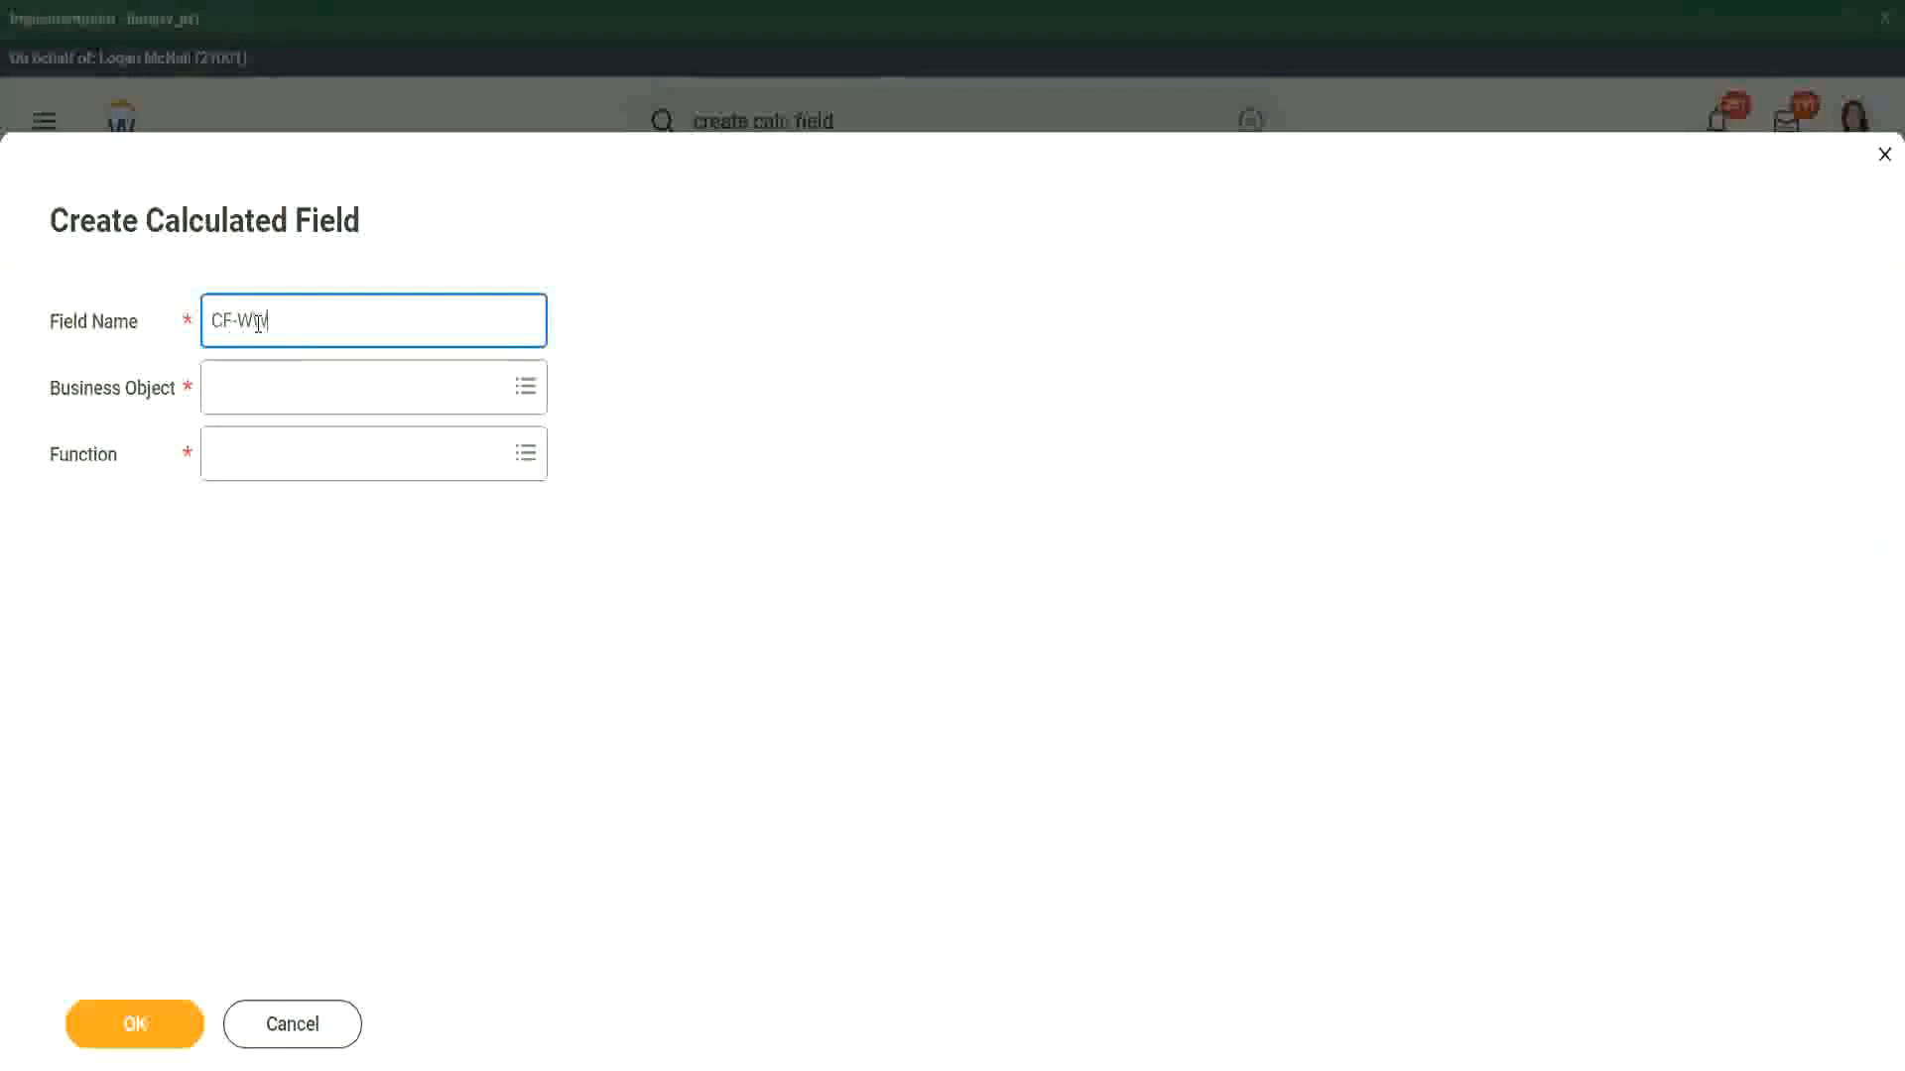
Step: Name the new calculated field "CF-WW-TF-Dependent Relationship is Child"
text(-TF)
text(Relationship is )
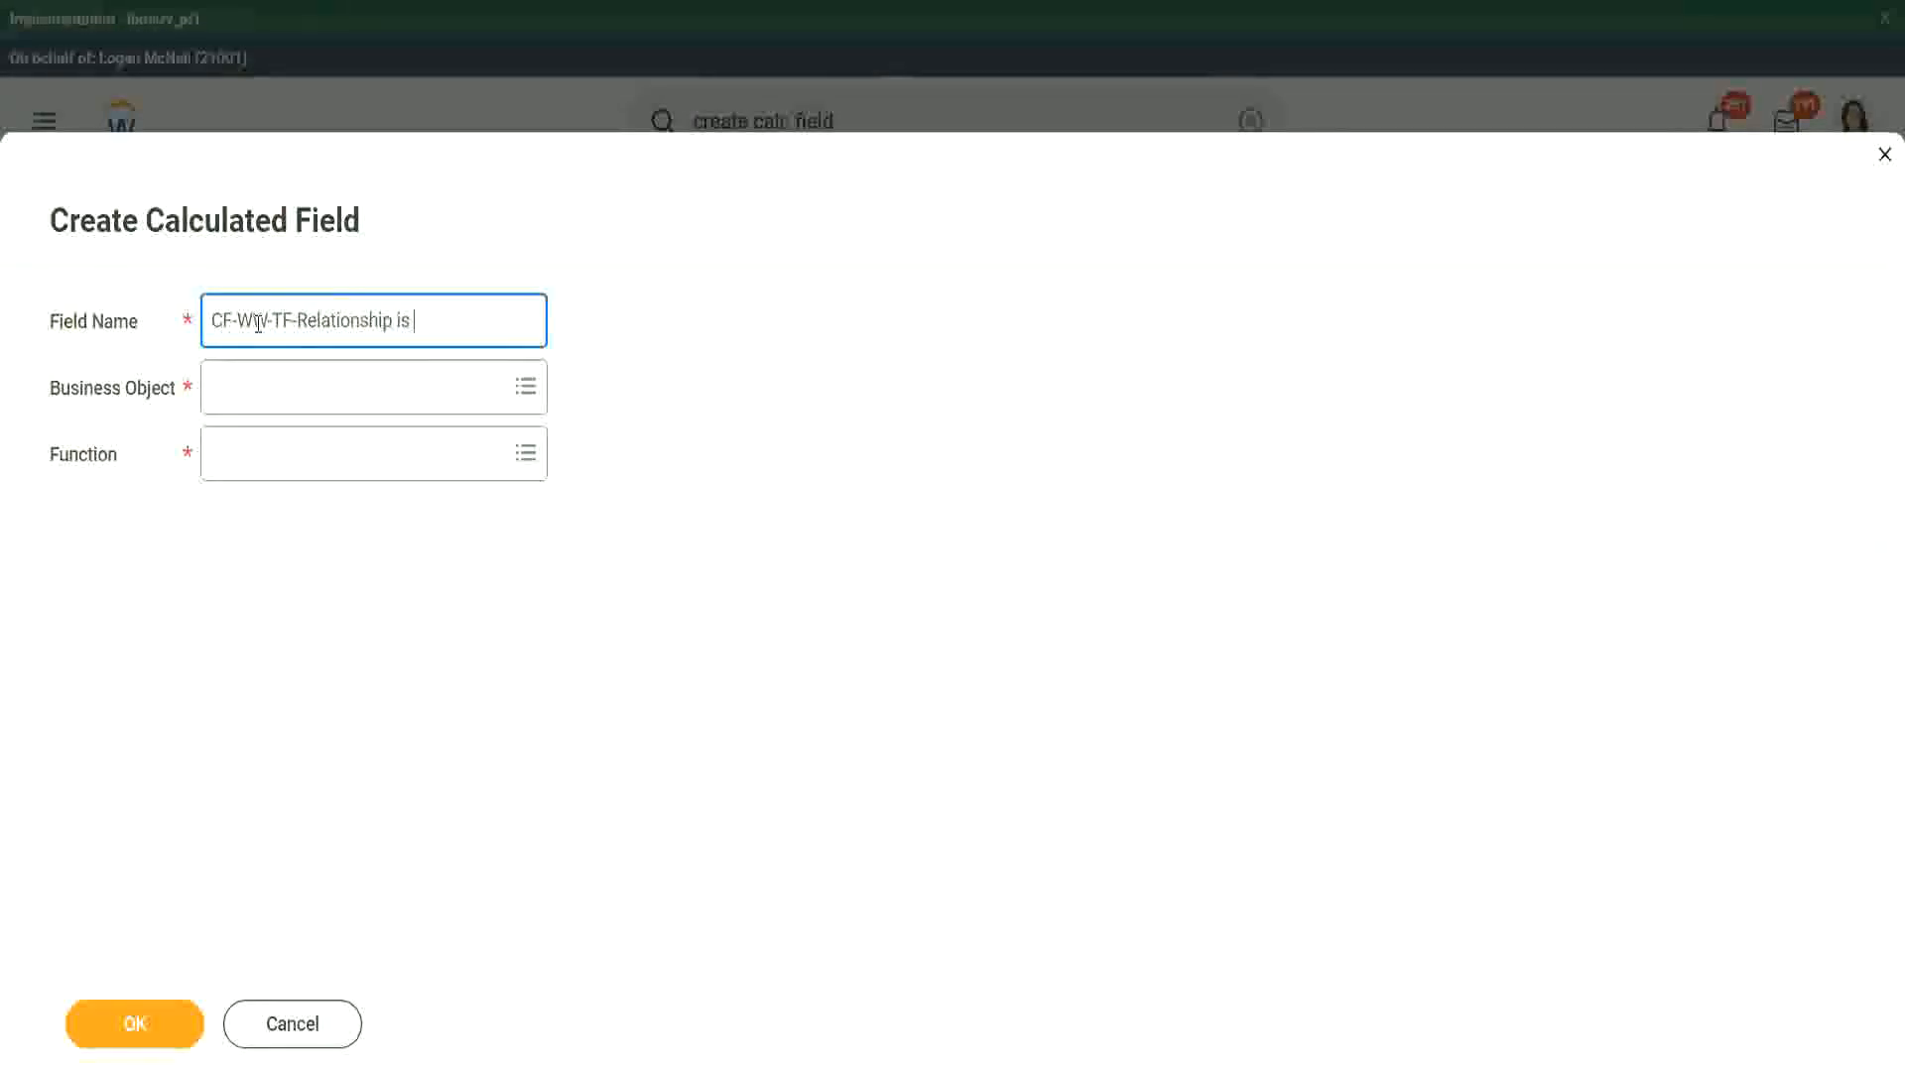
text(child)
key(Left)
key(Left)
key(shift+Right)
text(CF-WW-TF-Depende)
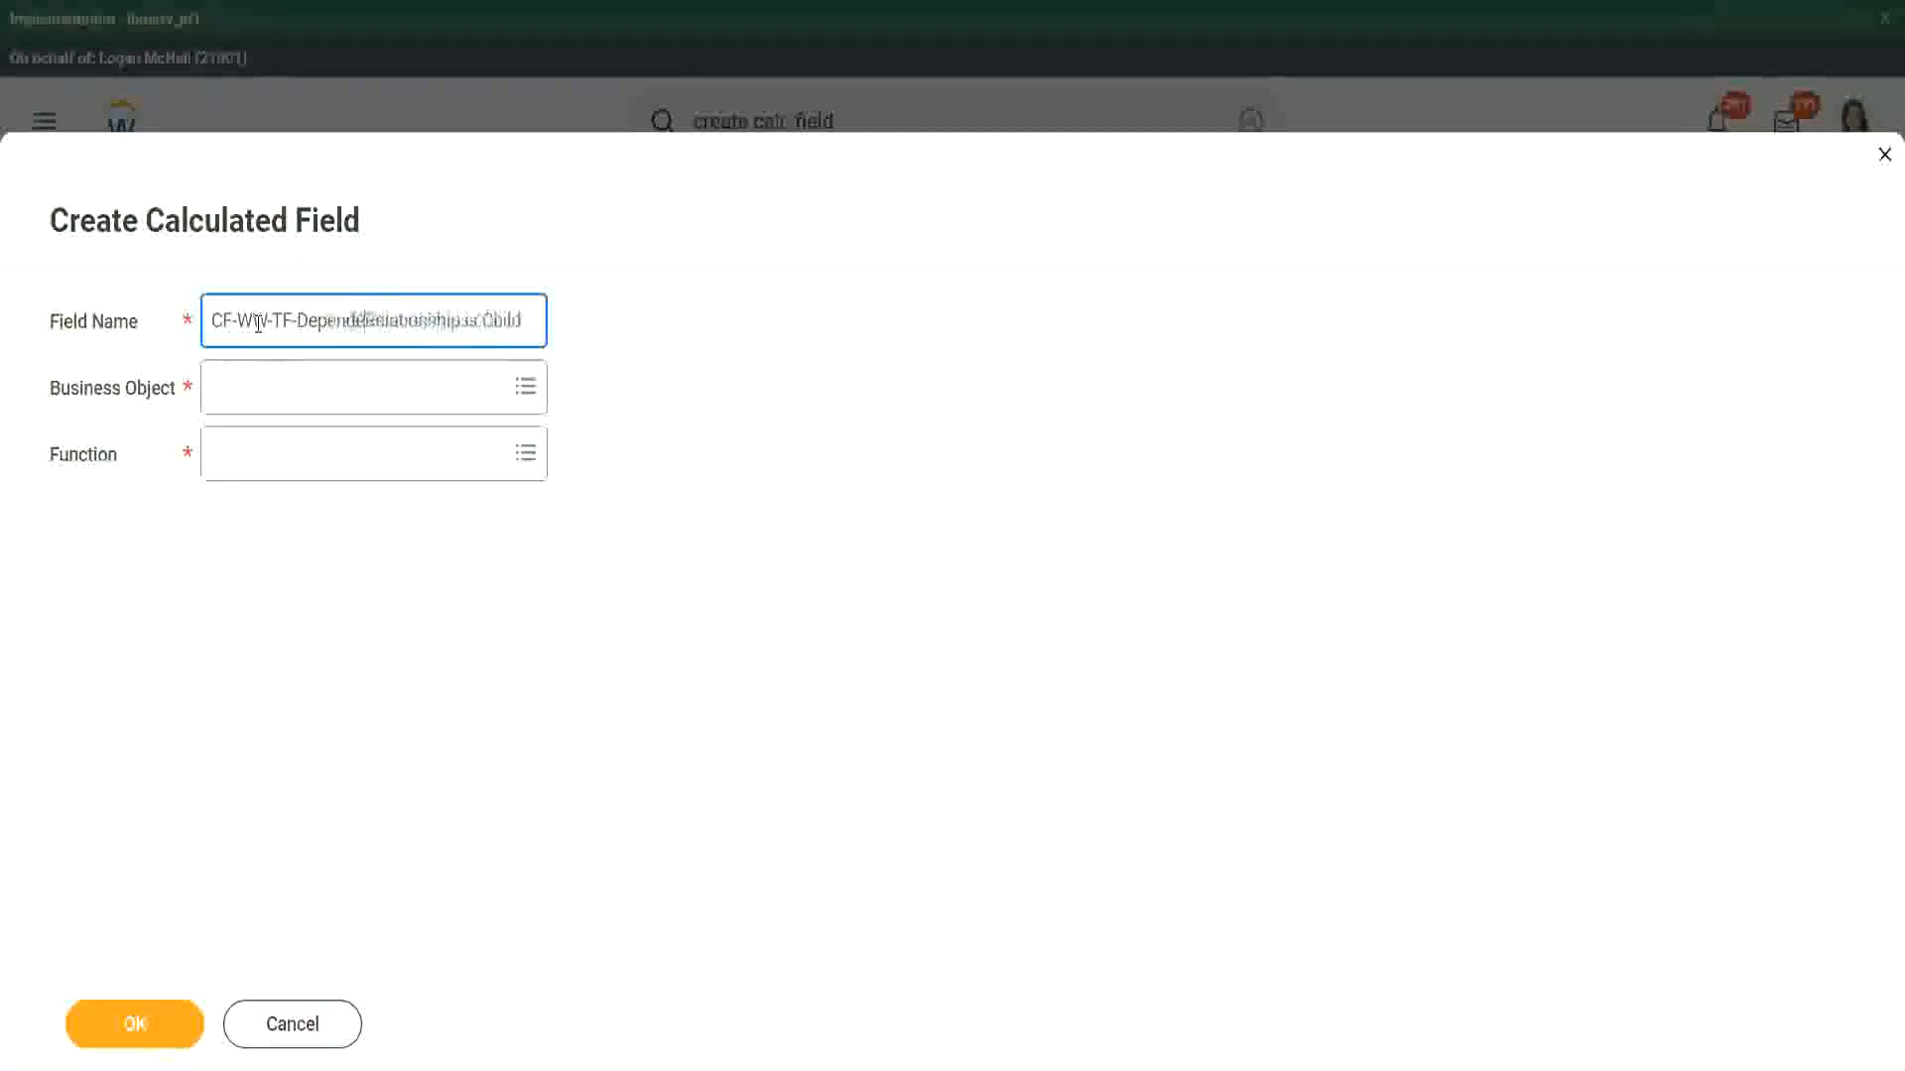
text(nt Relationship is Chil)
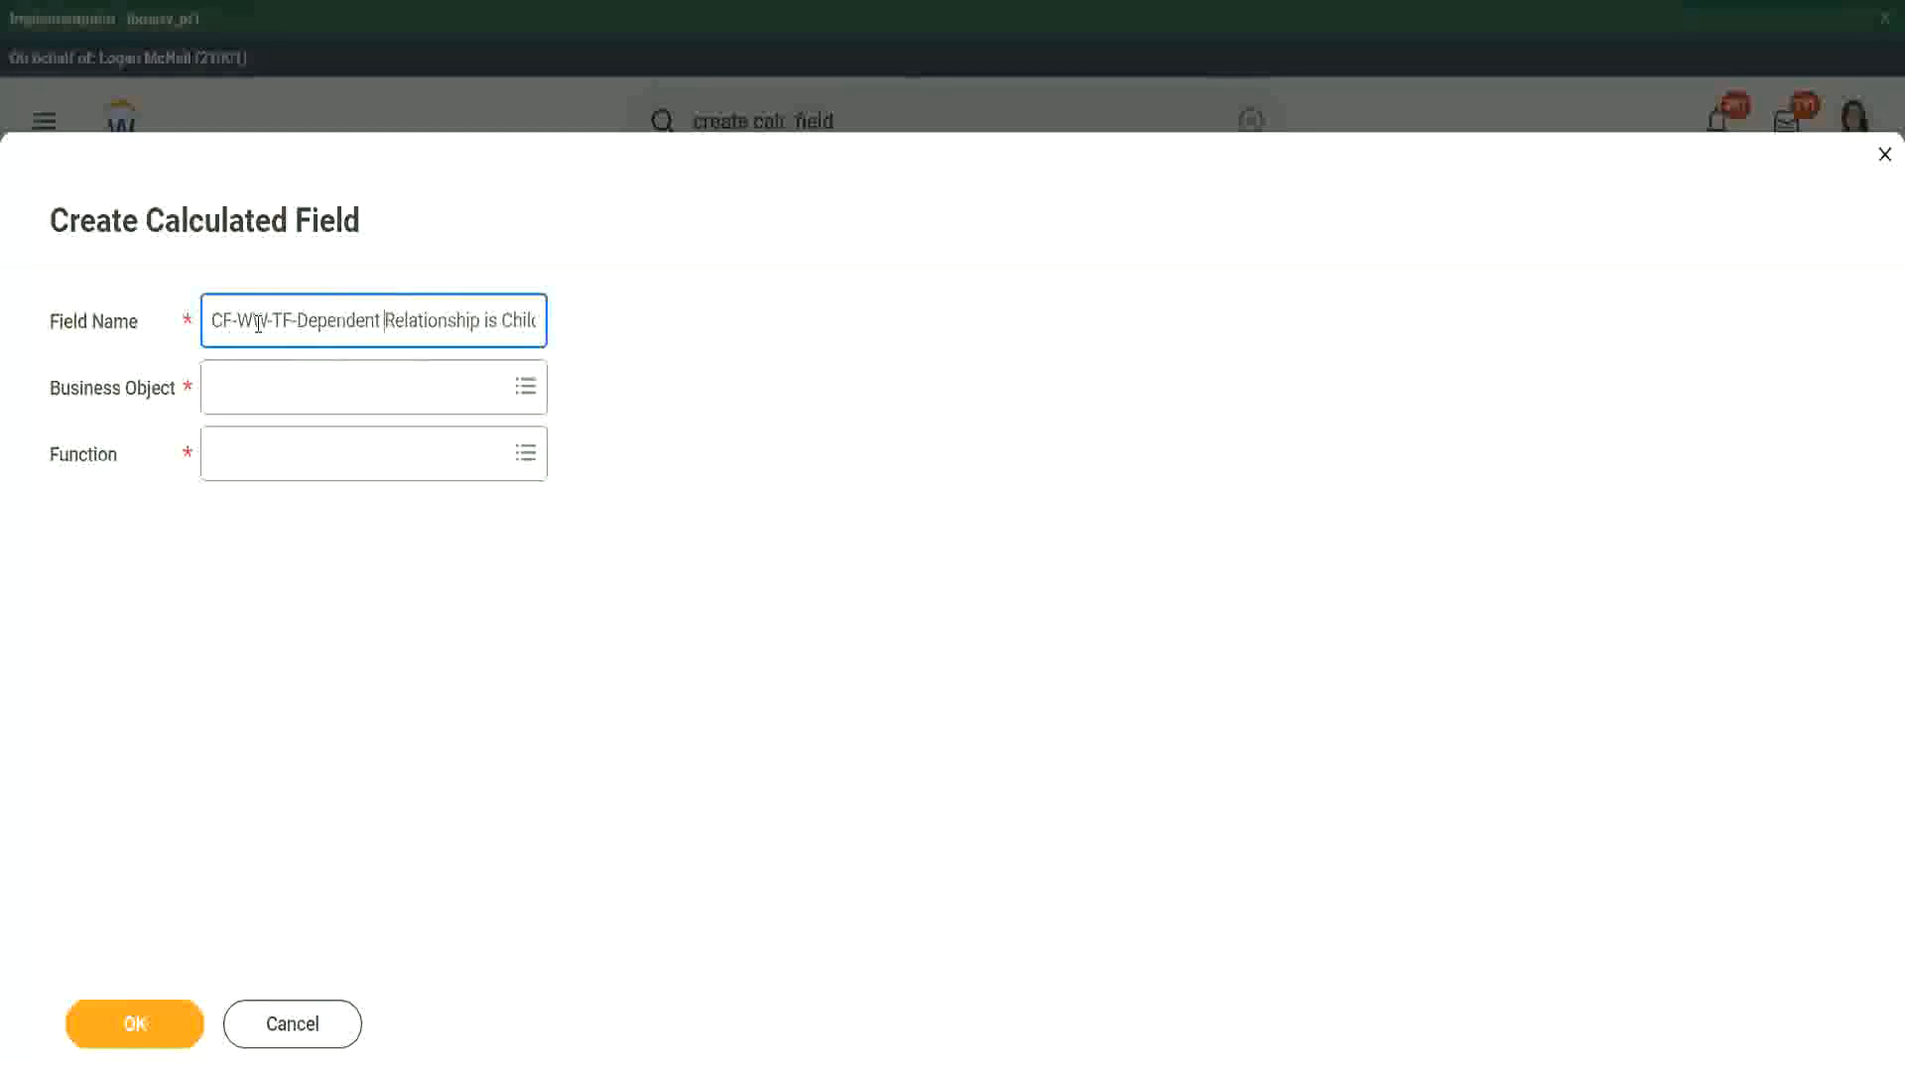
key(Tab)
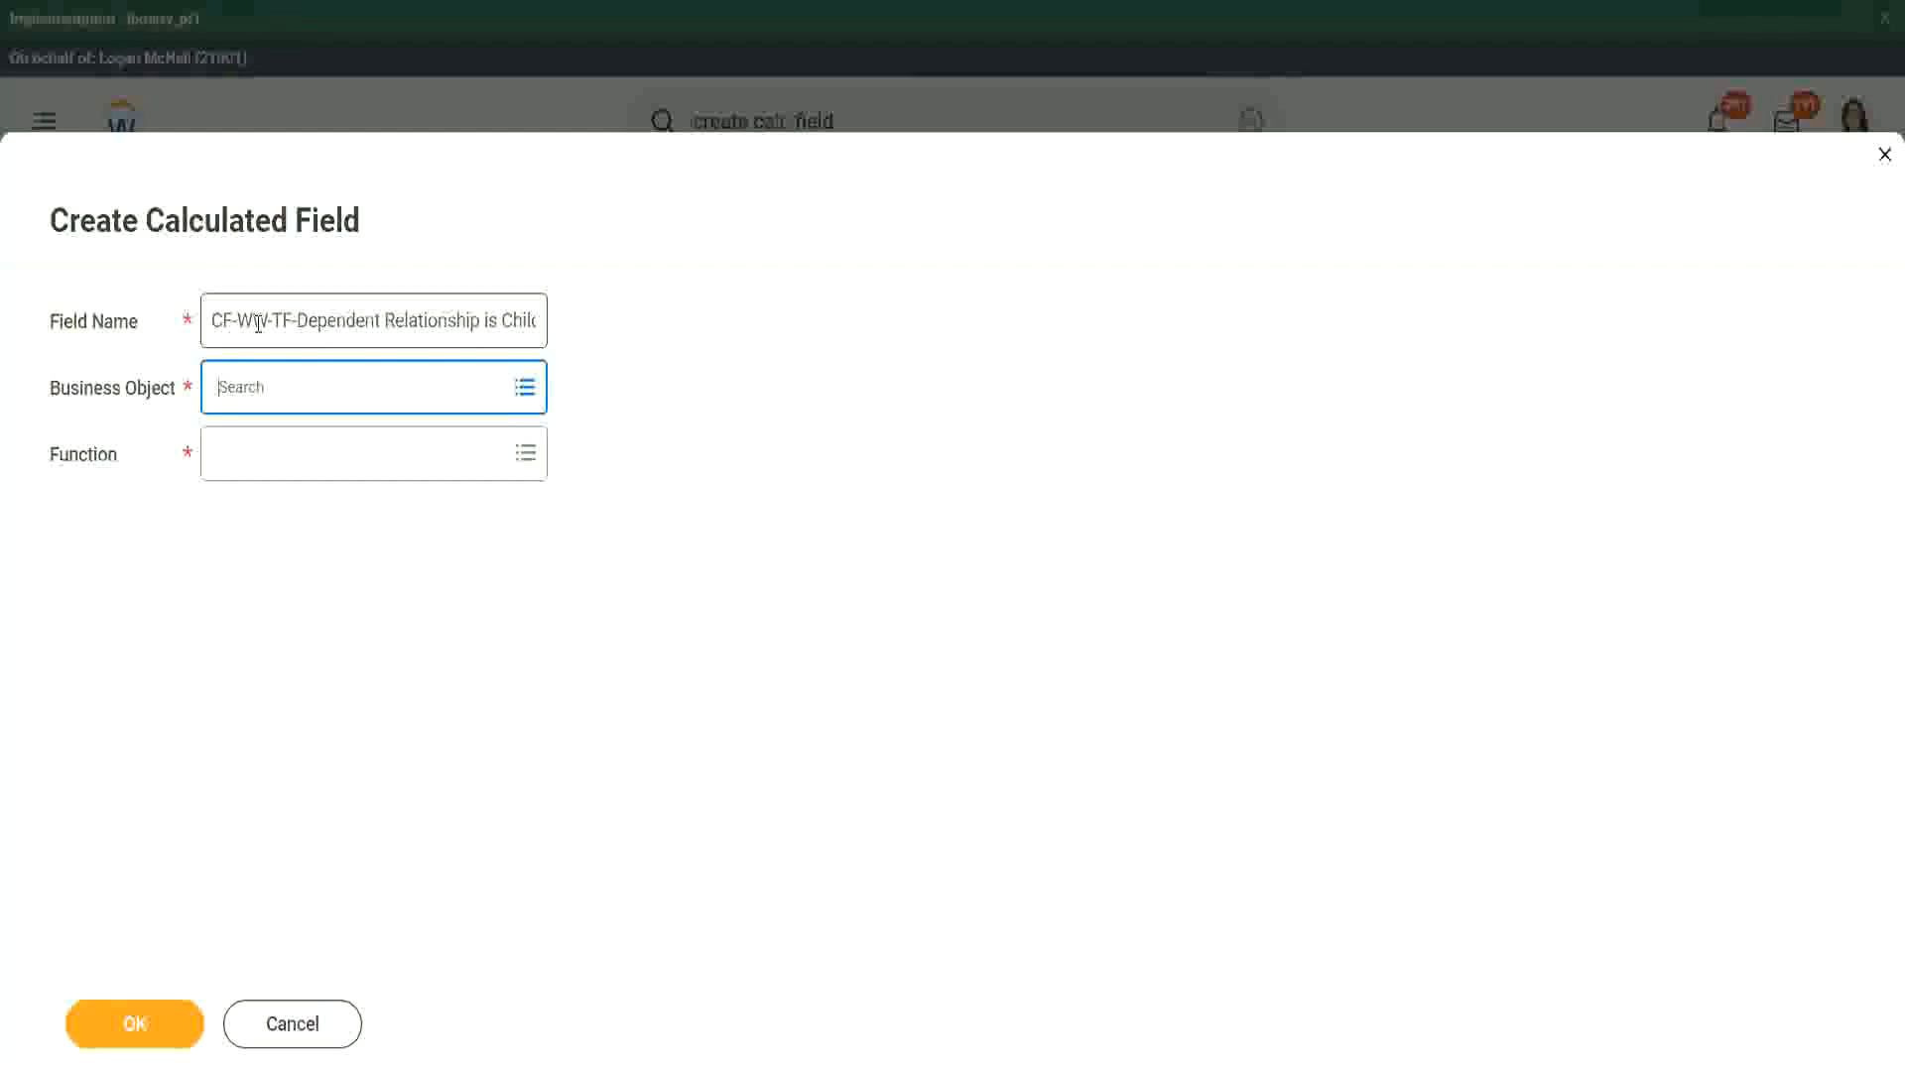
Step: Set the business object to Dependent and the function to True/False Condition, and proceed to the field's calculation setup
text(depedne)
key(Return)
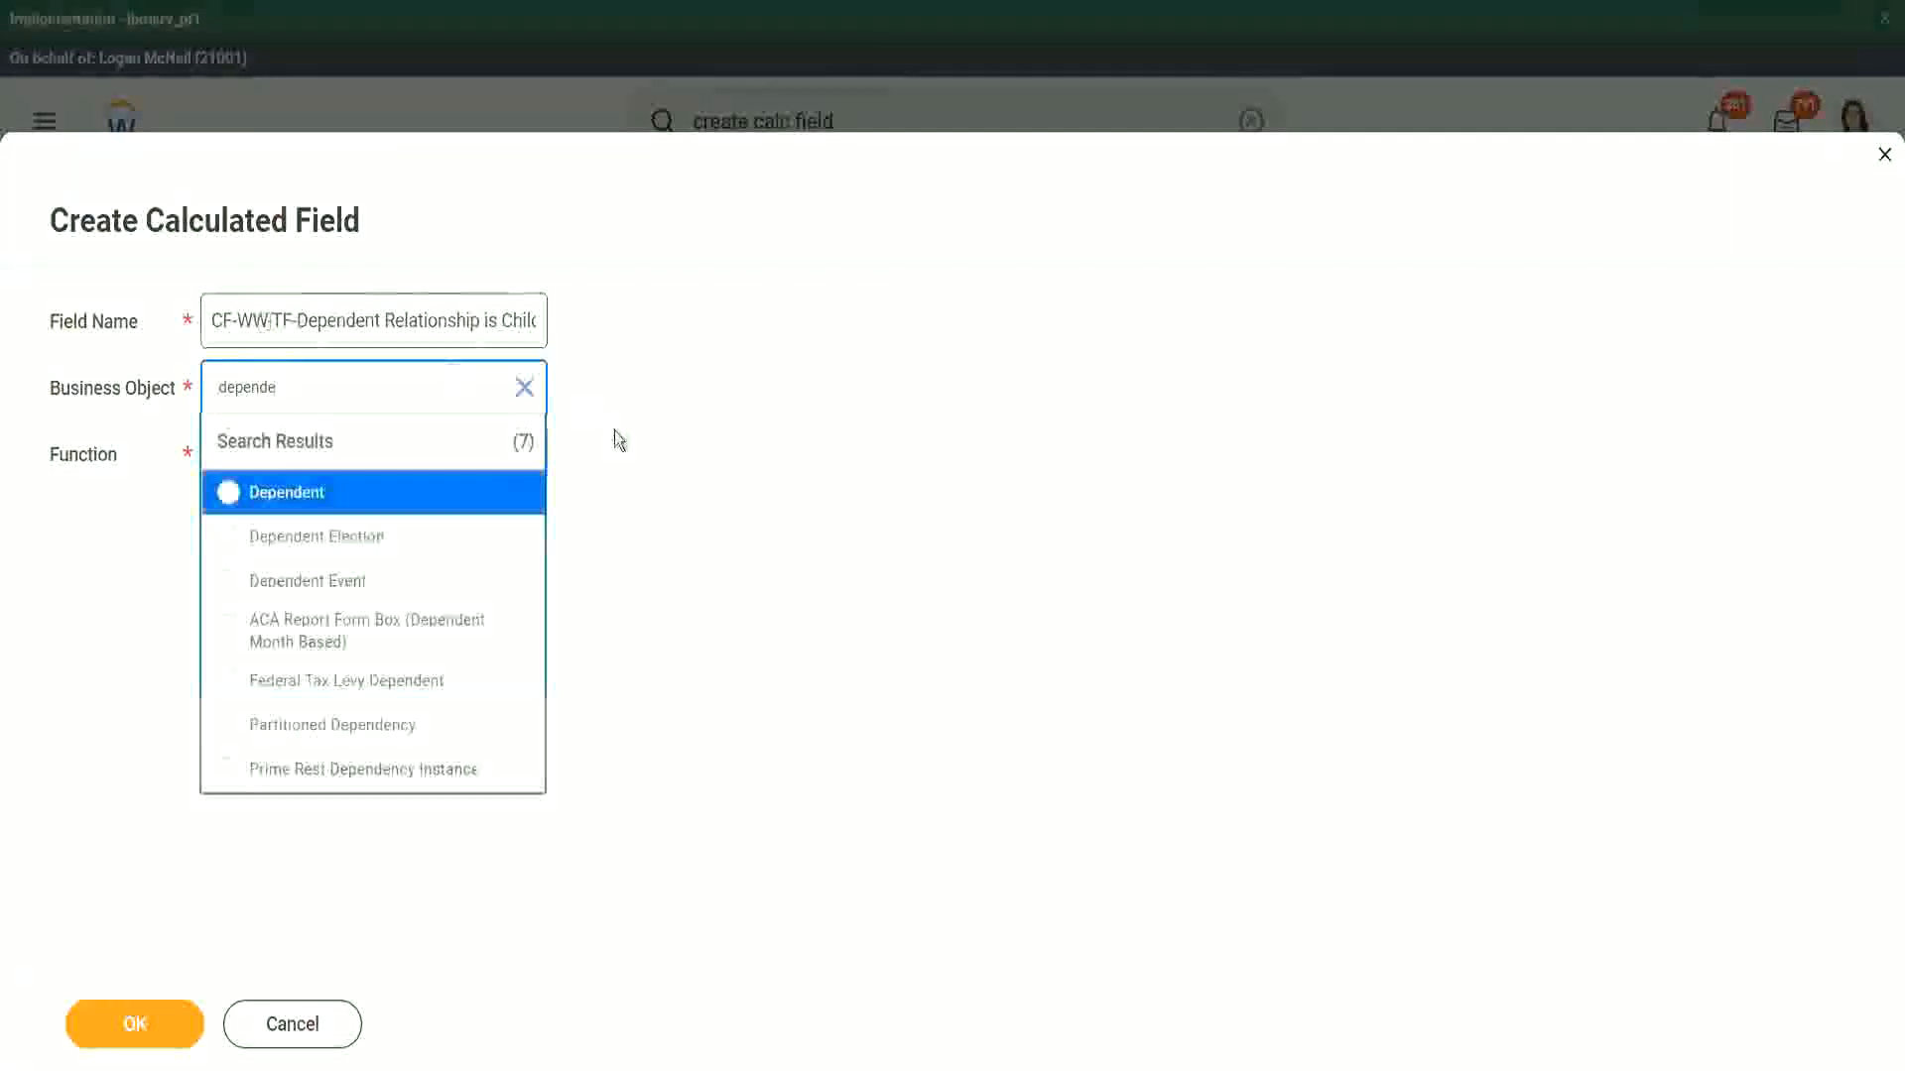
click(328, 506)
click(276, 448)
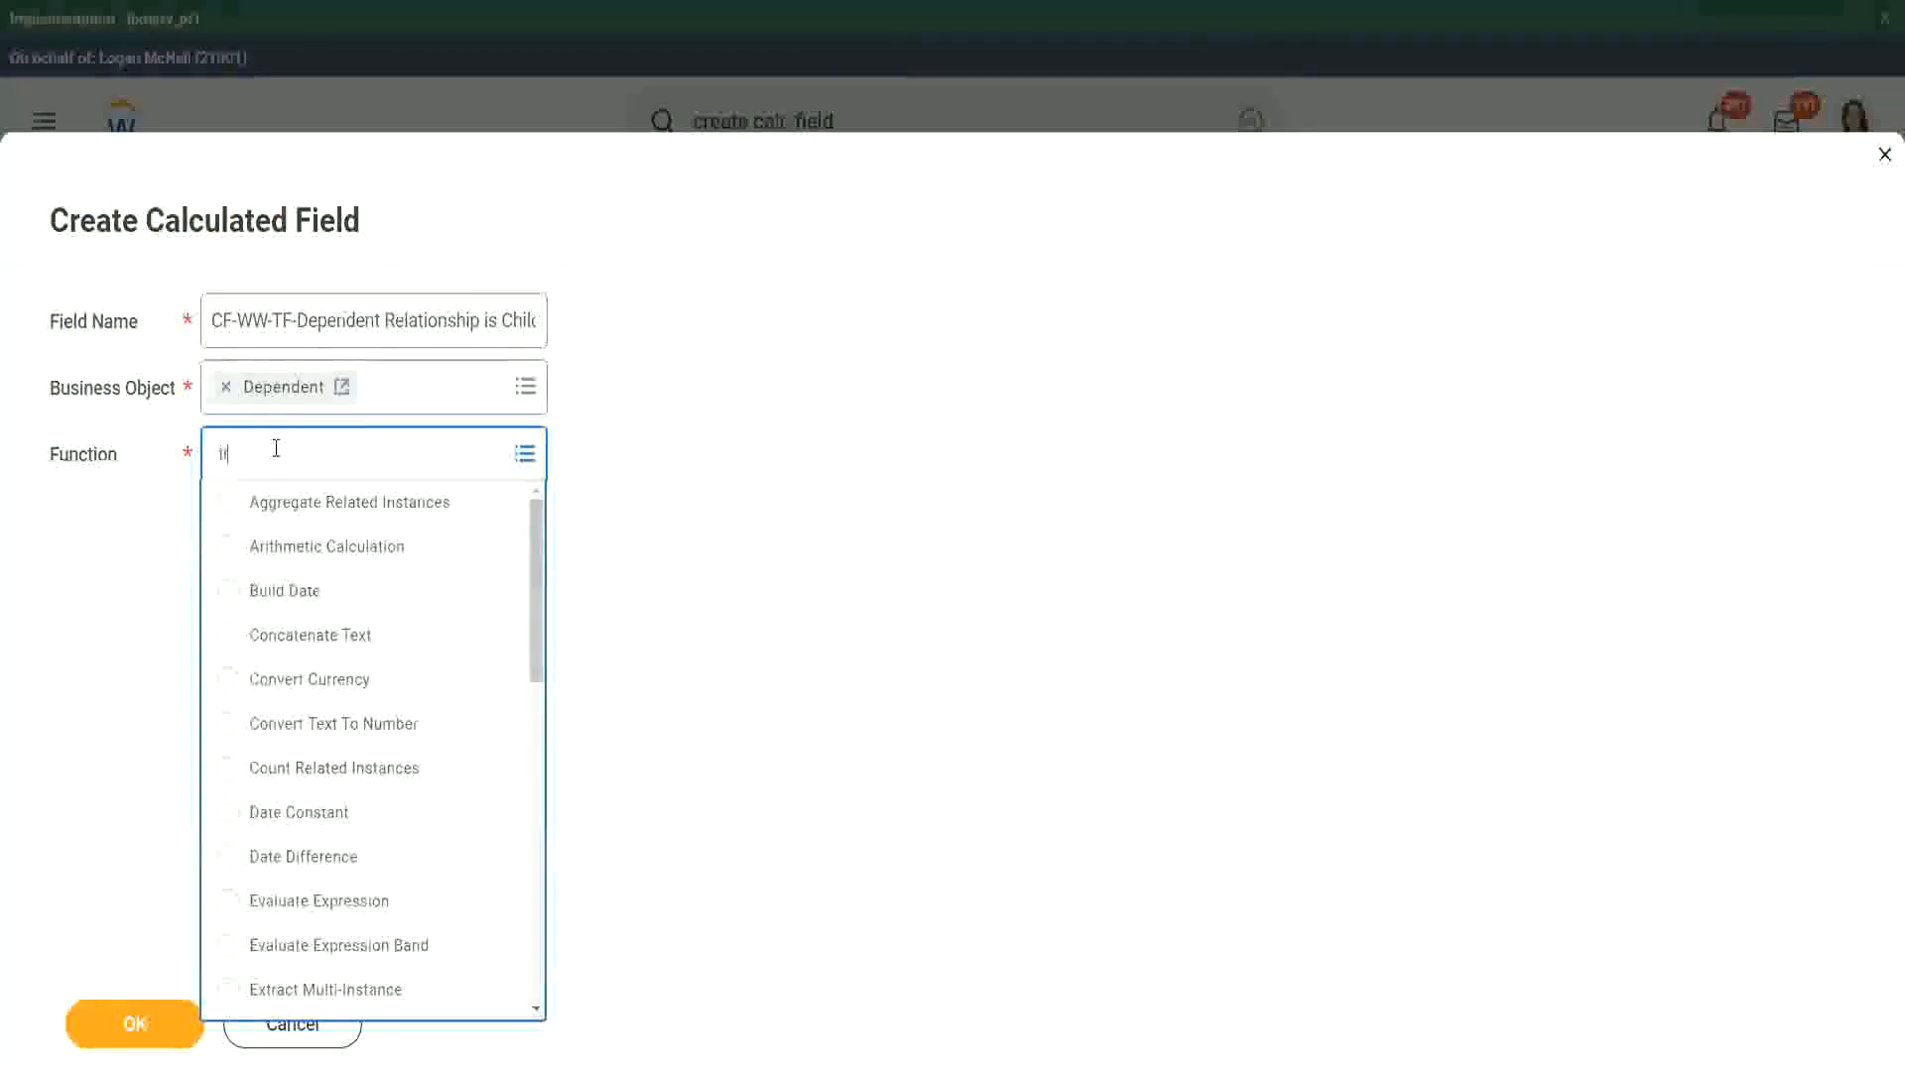
text(true)
key(Return)
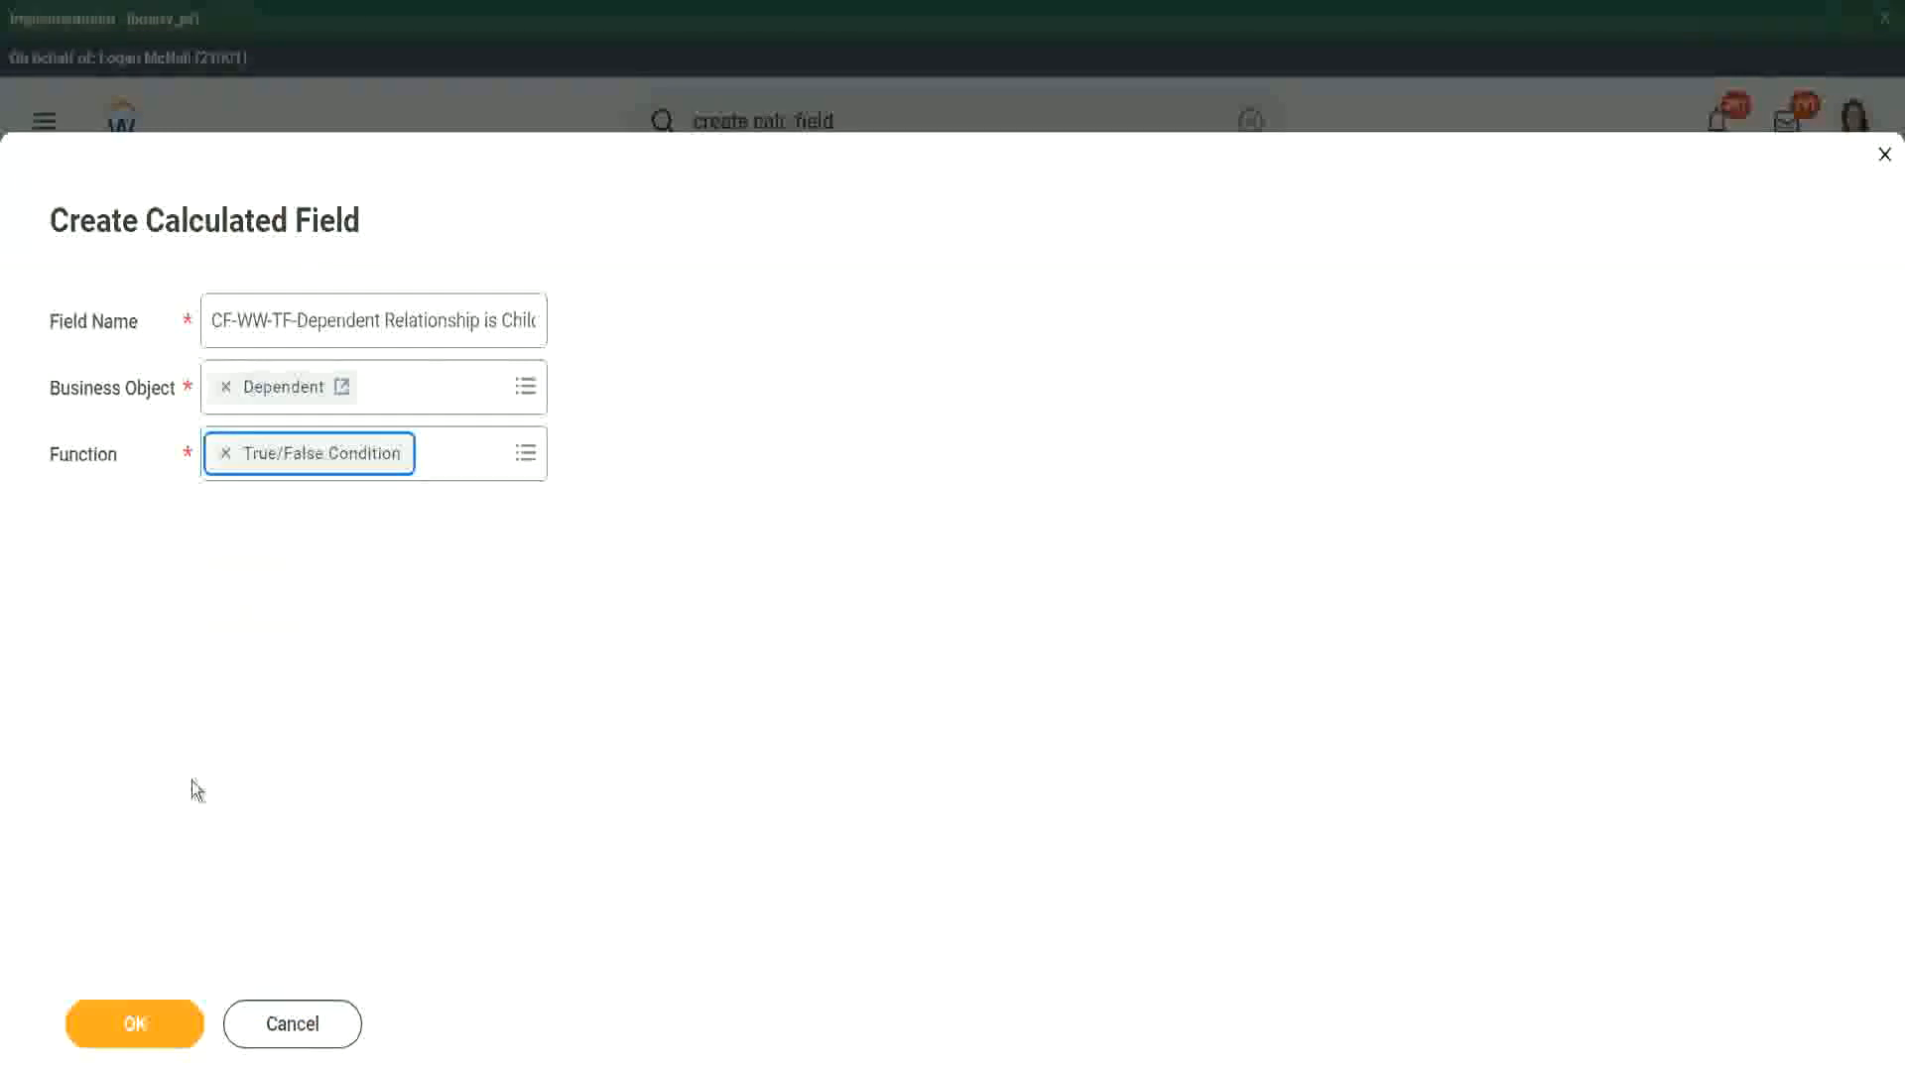
click(154, 1031)
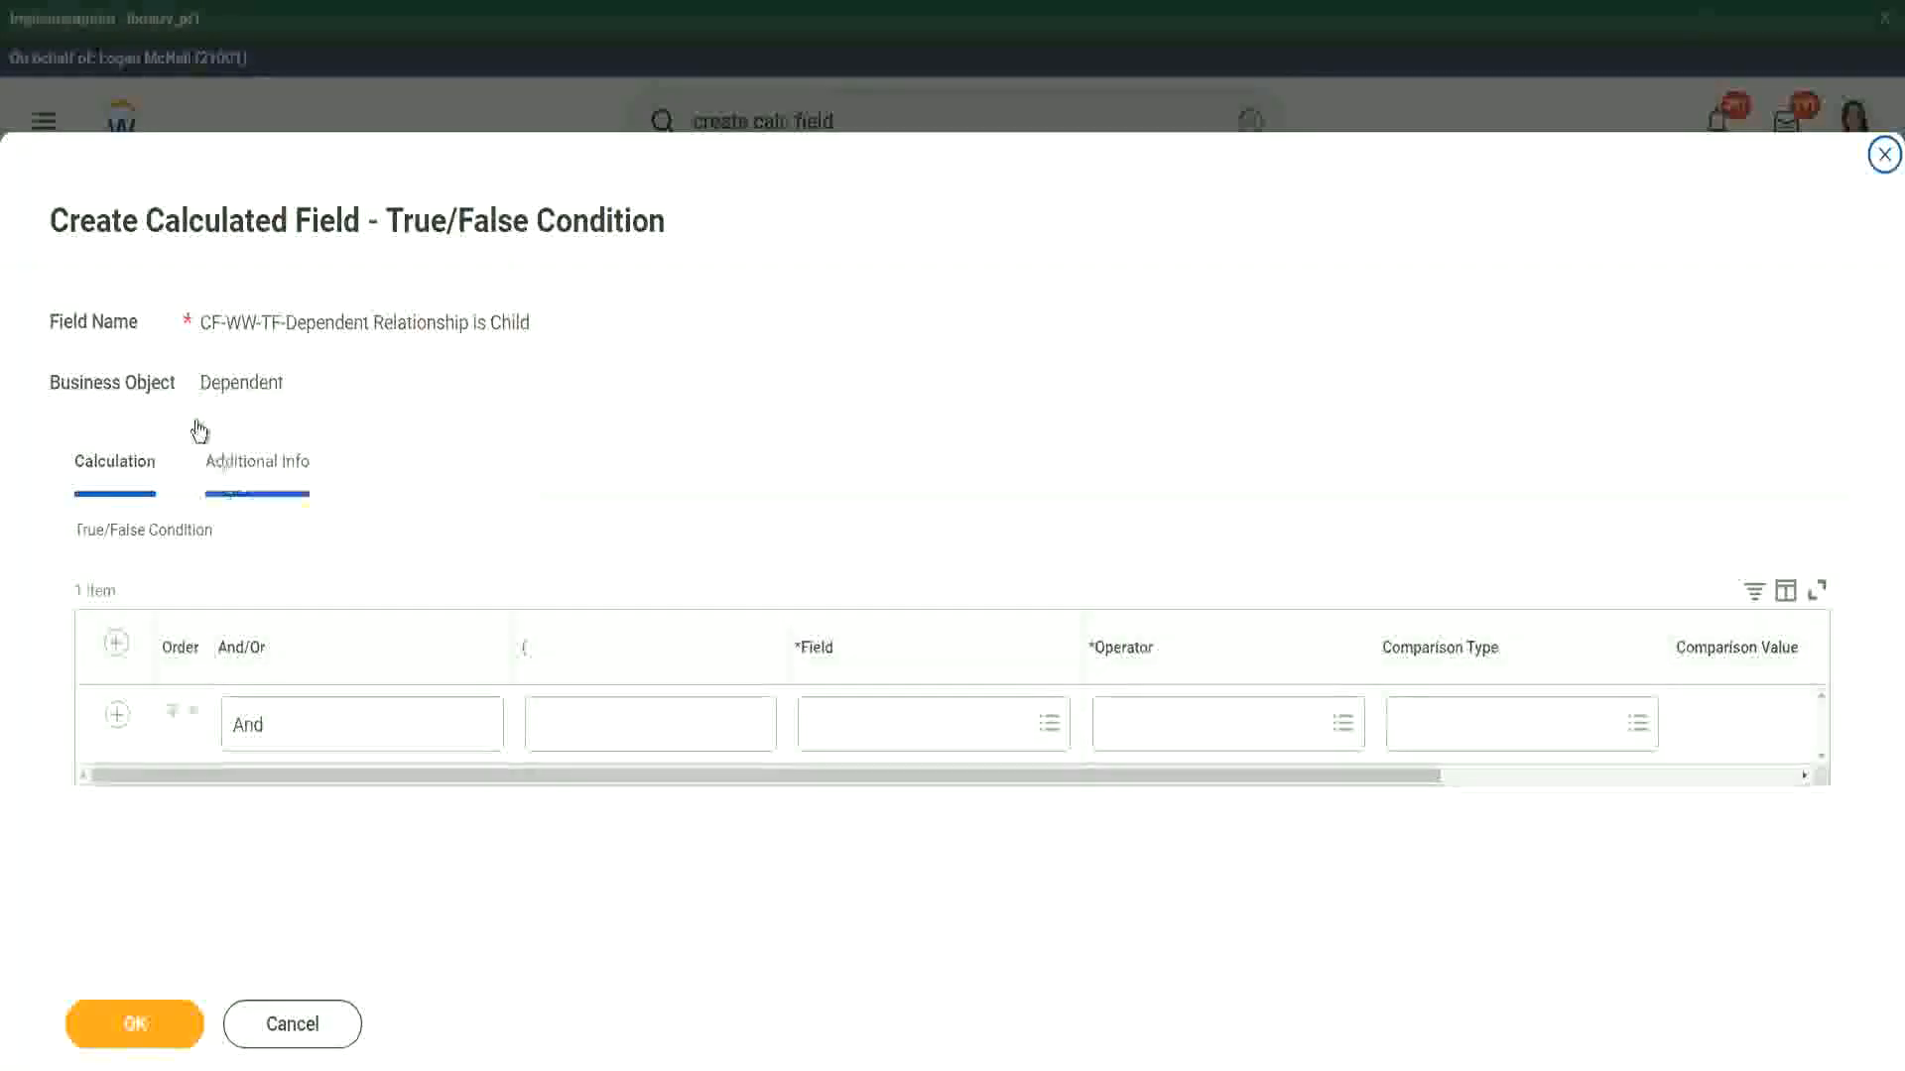
Step: Set the condition's field to the single-instance Relationship field and check its report field details
drag(281, 384, 199, 384)
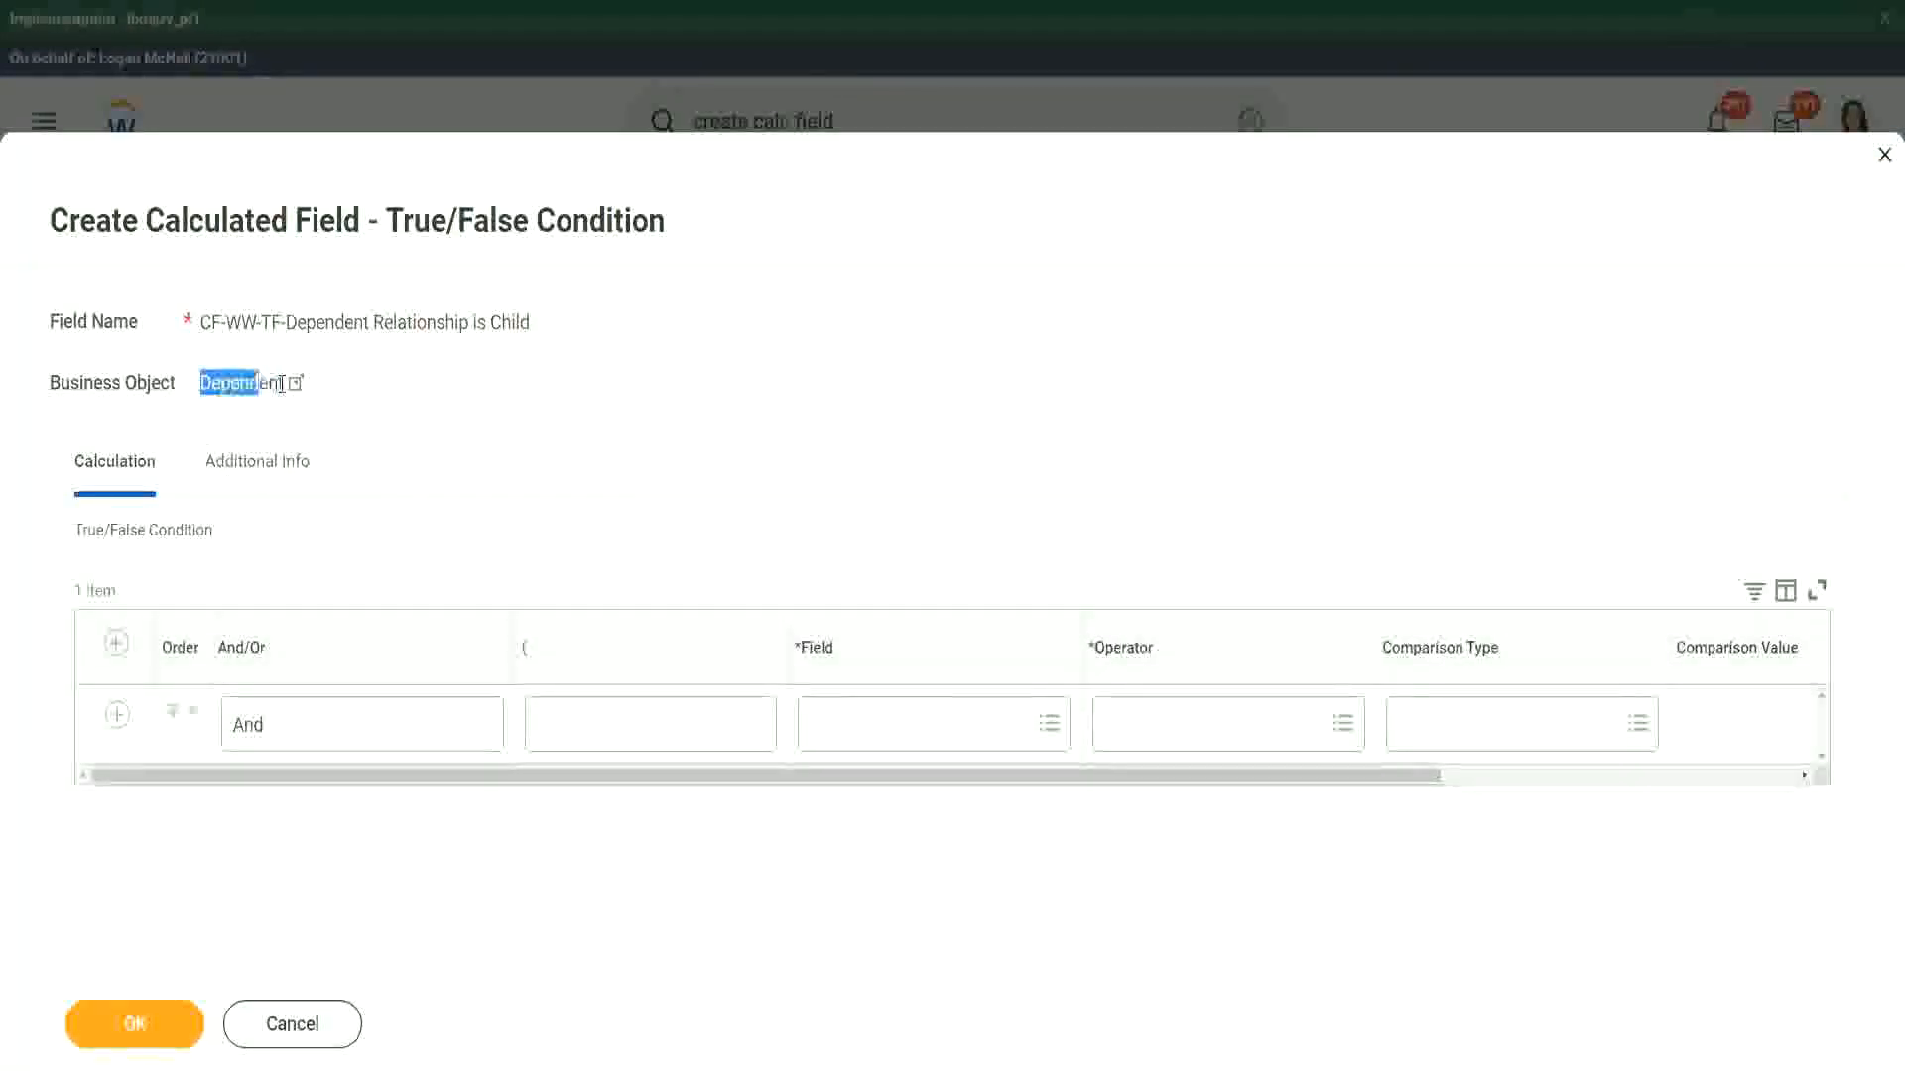
click(782, 408)
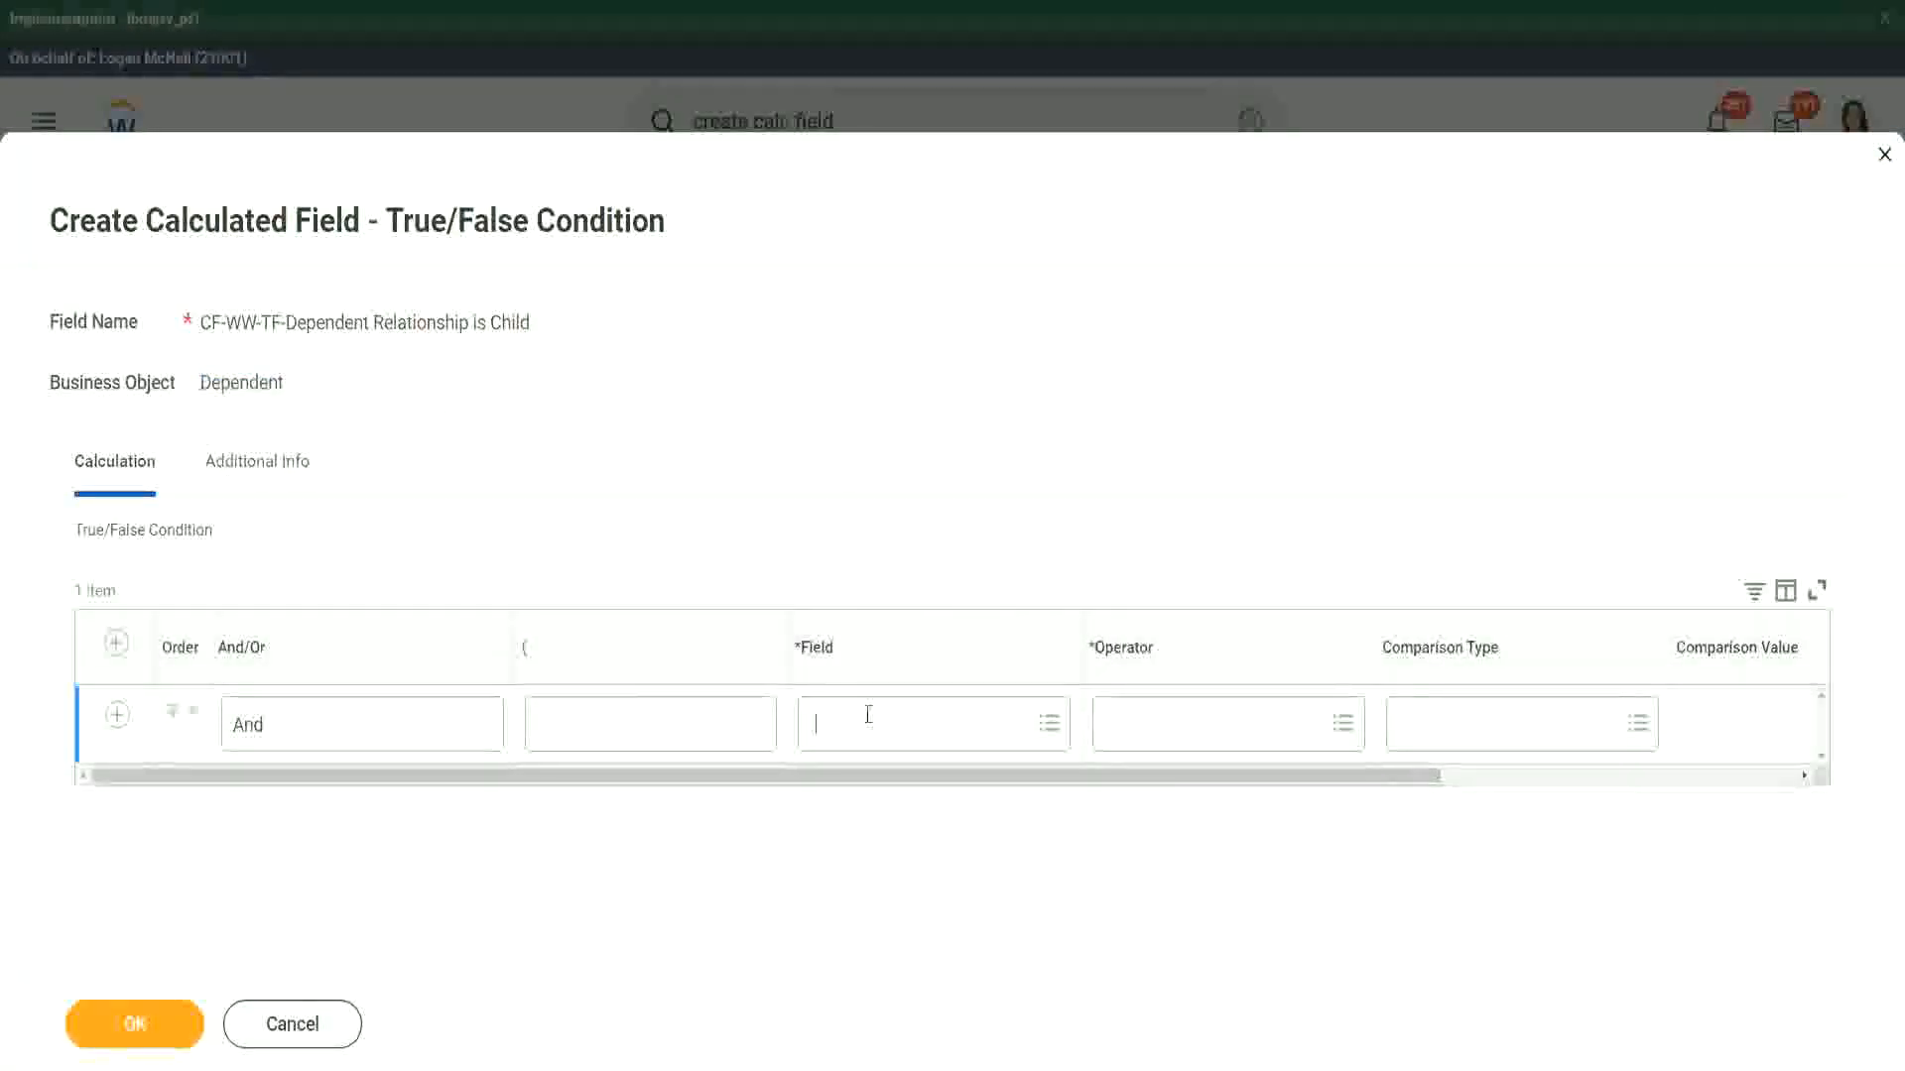
text(relation)
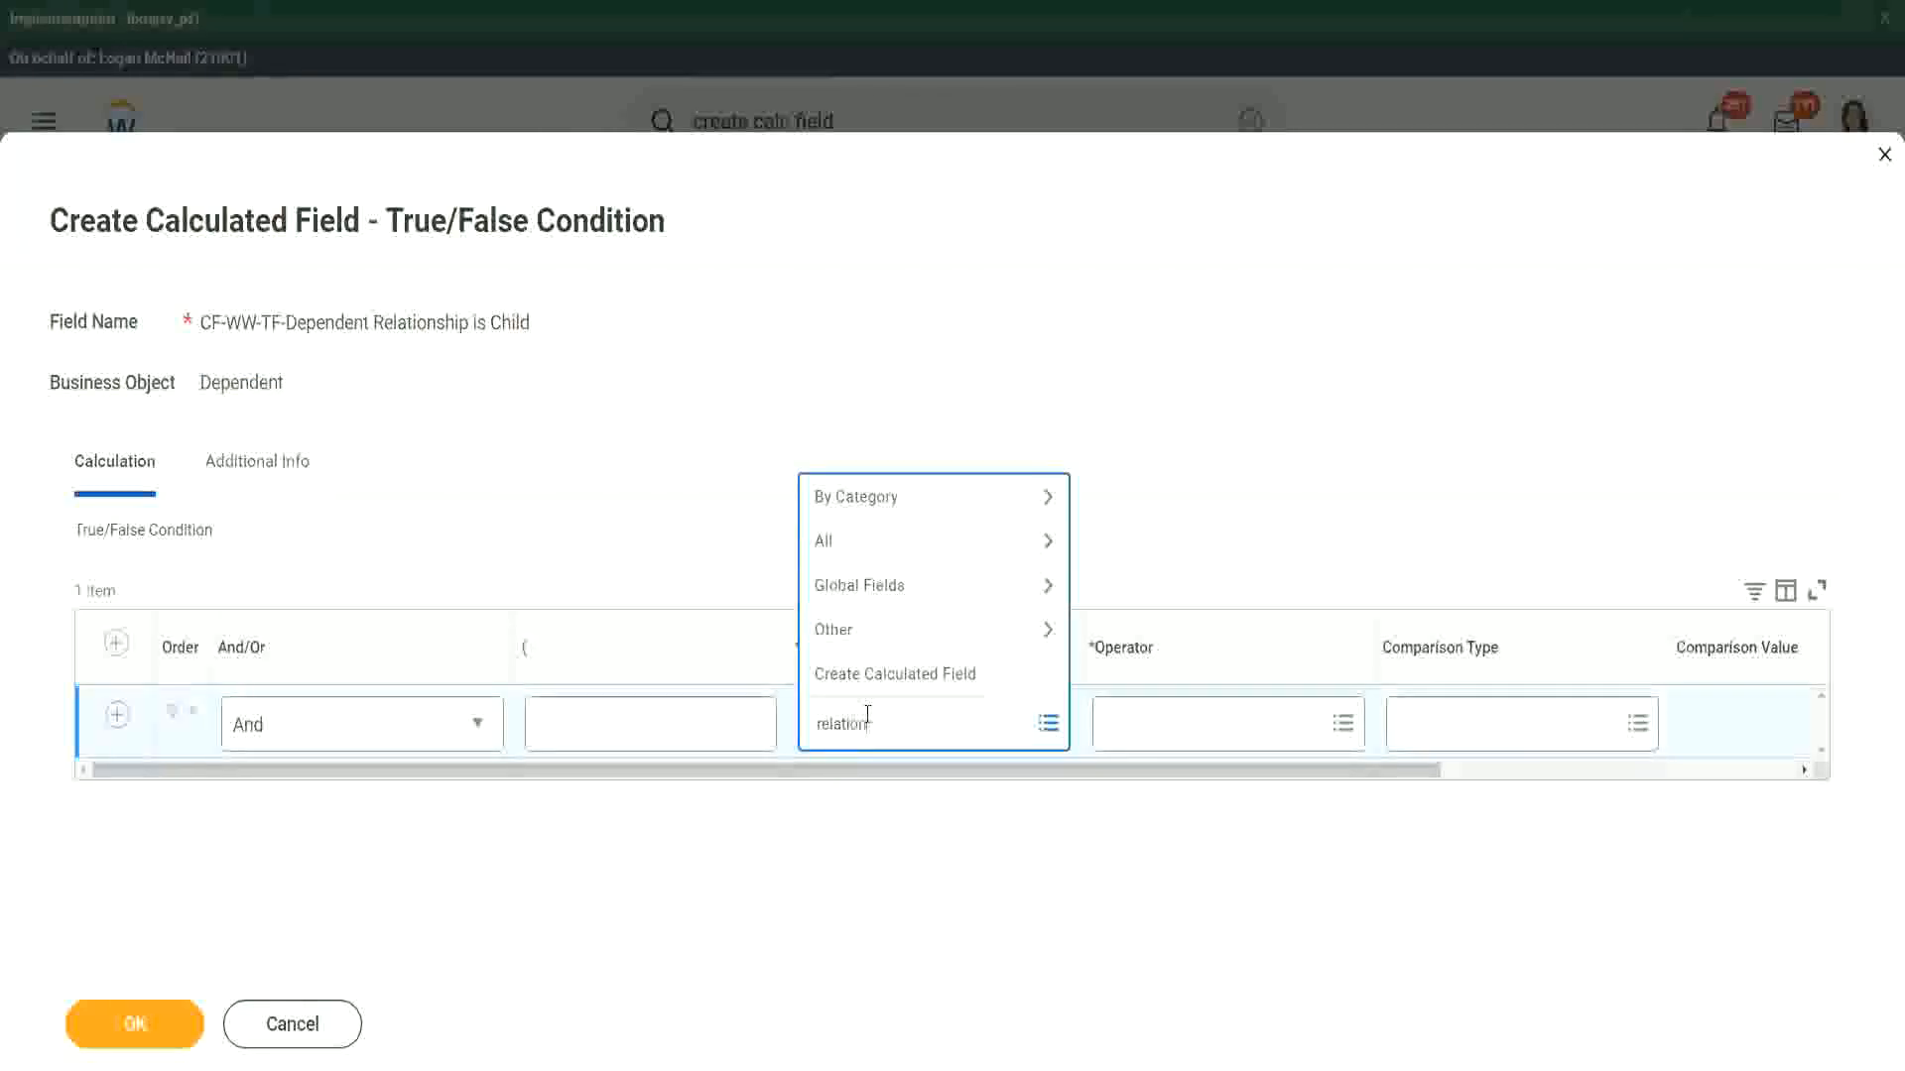
text(ship)
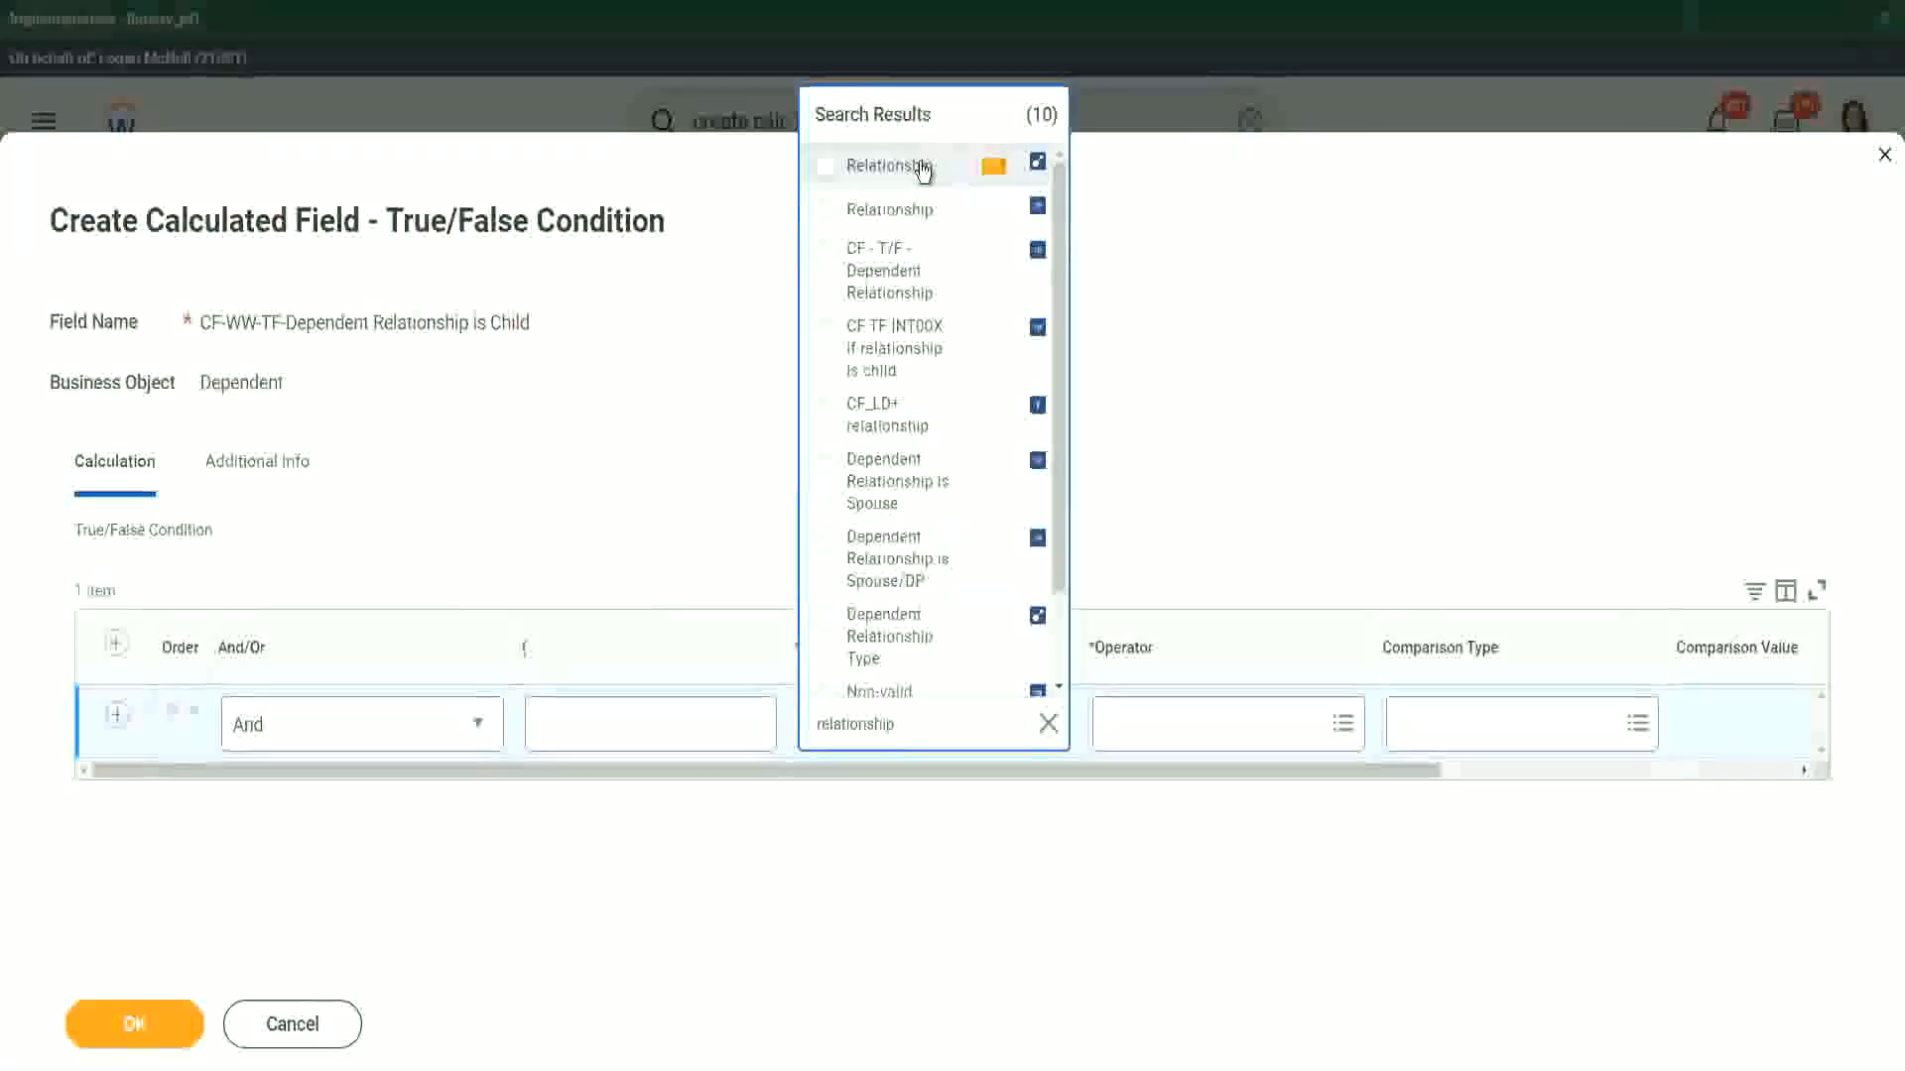
click(923, 169)
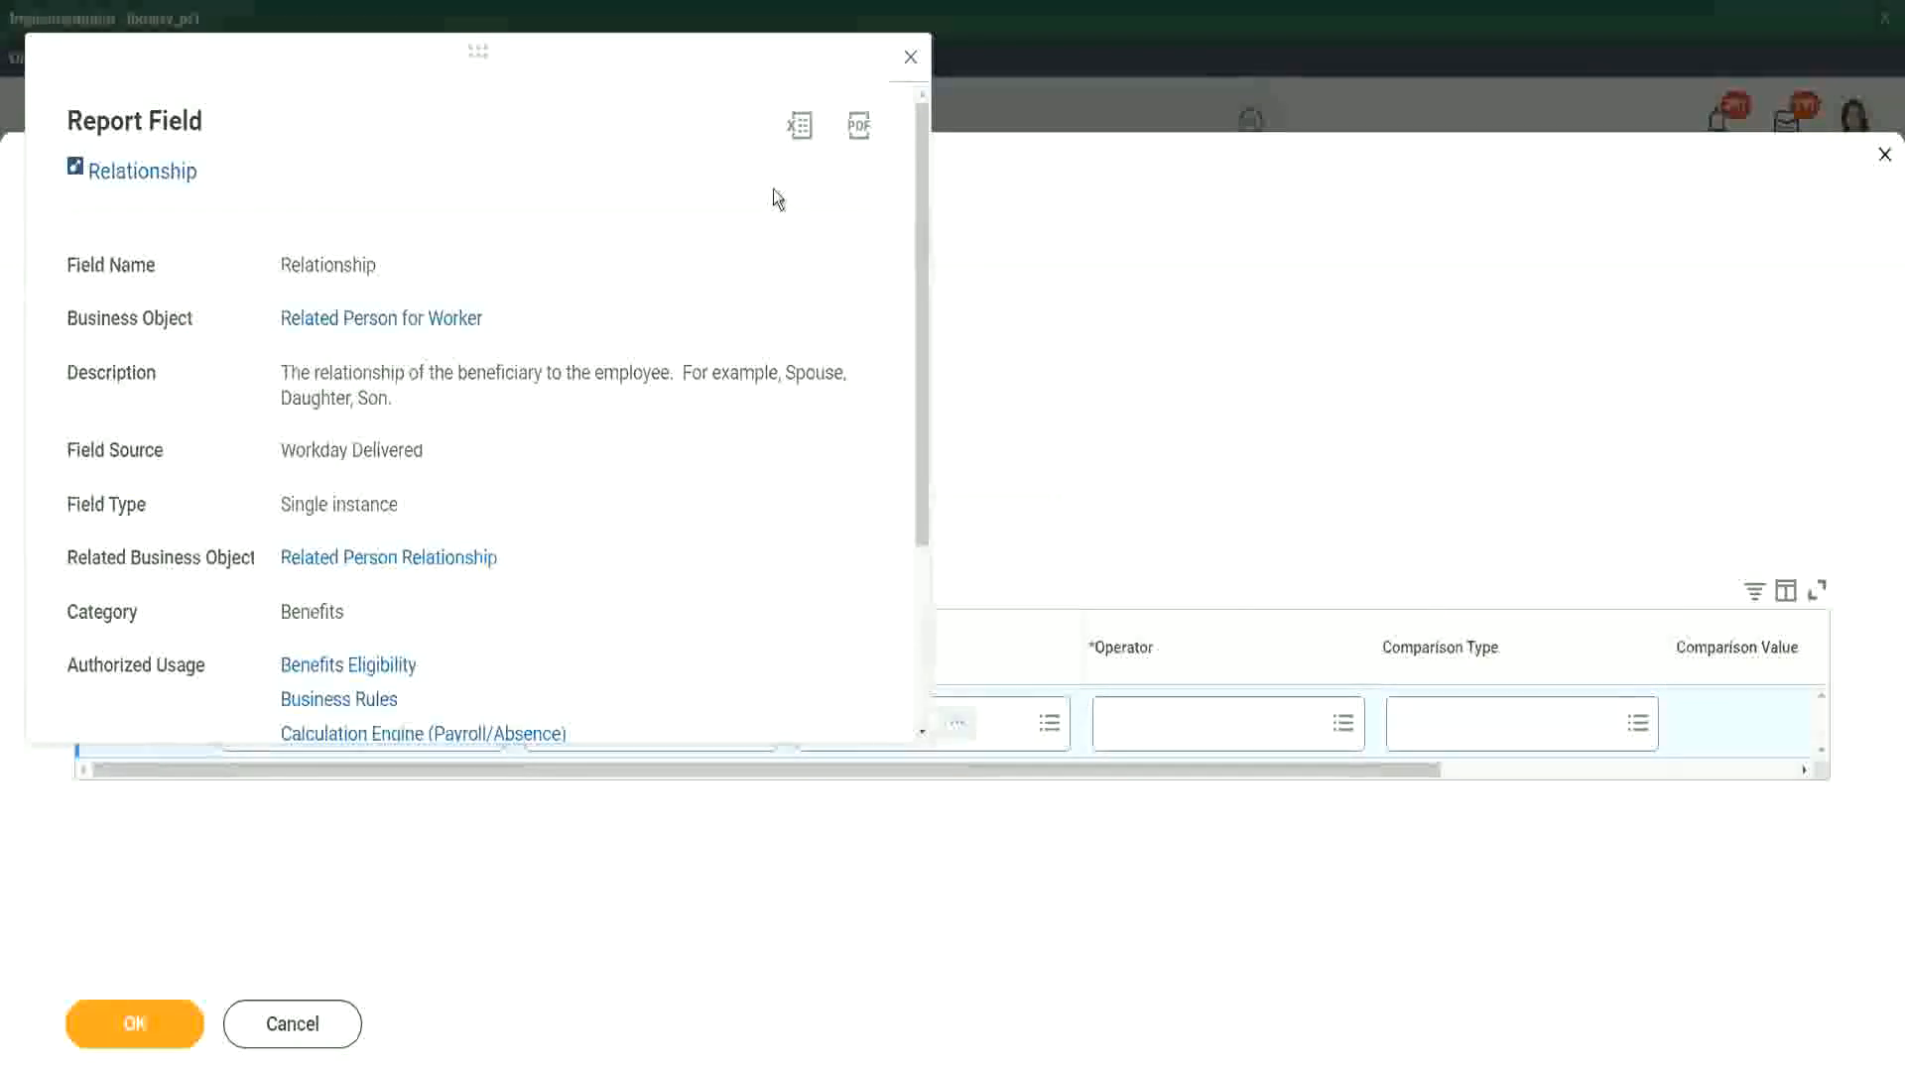
click(910, 60)
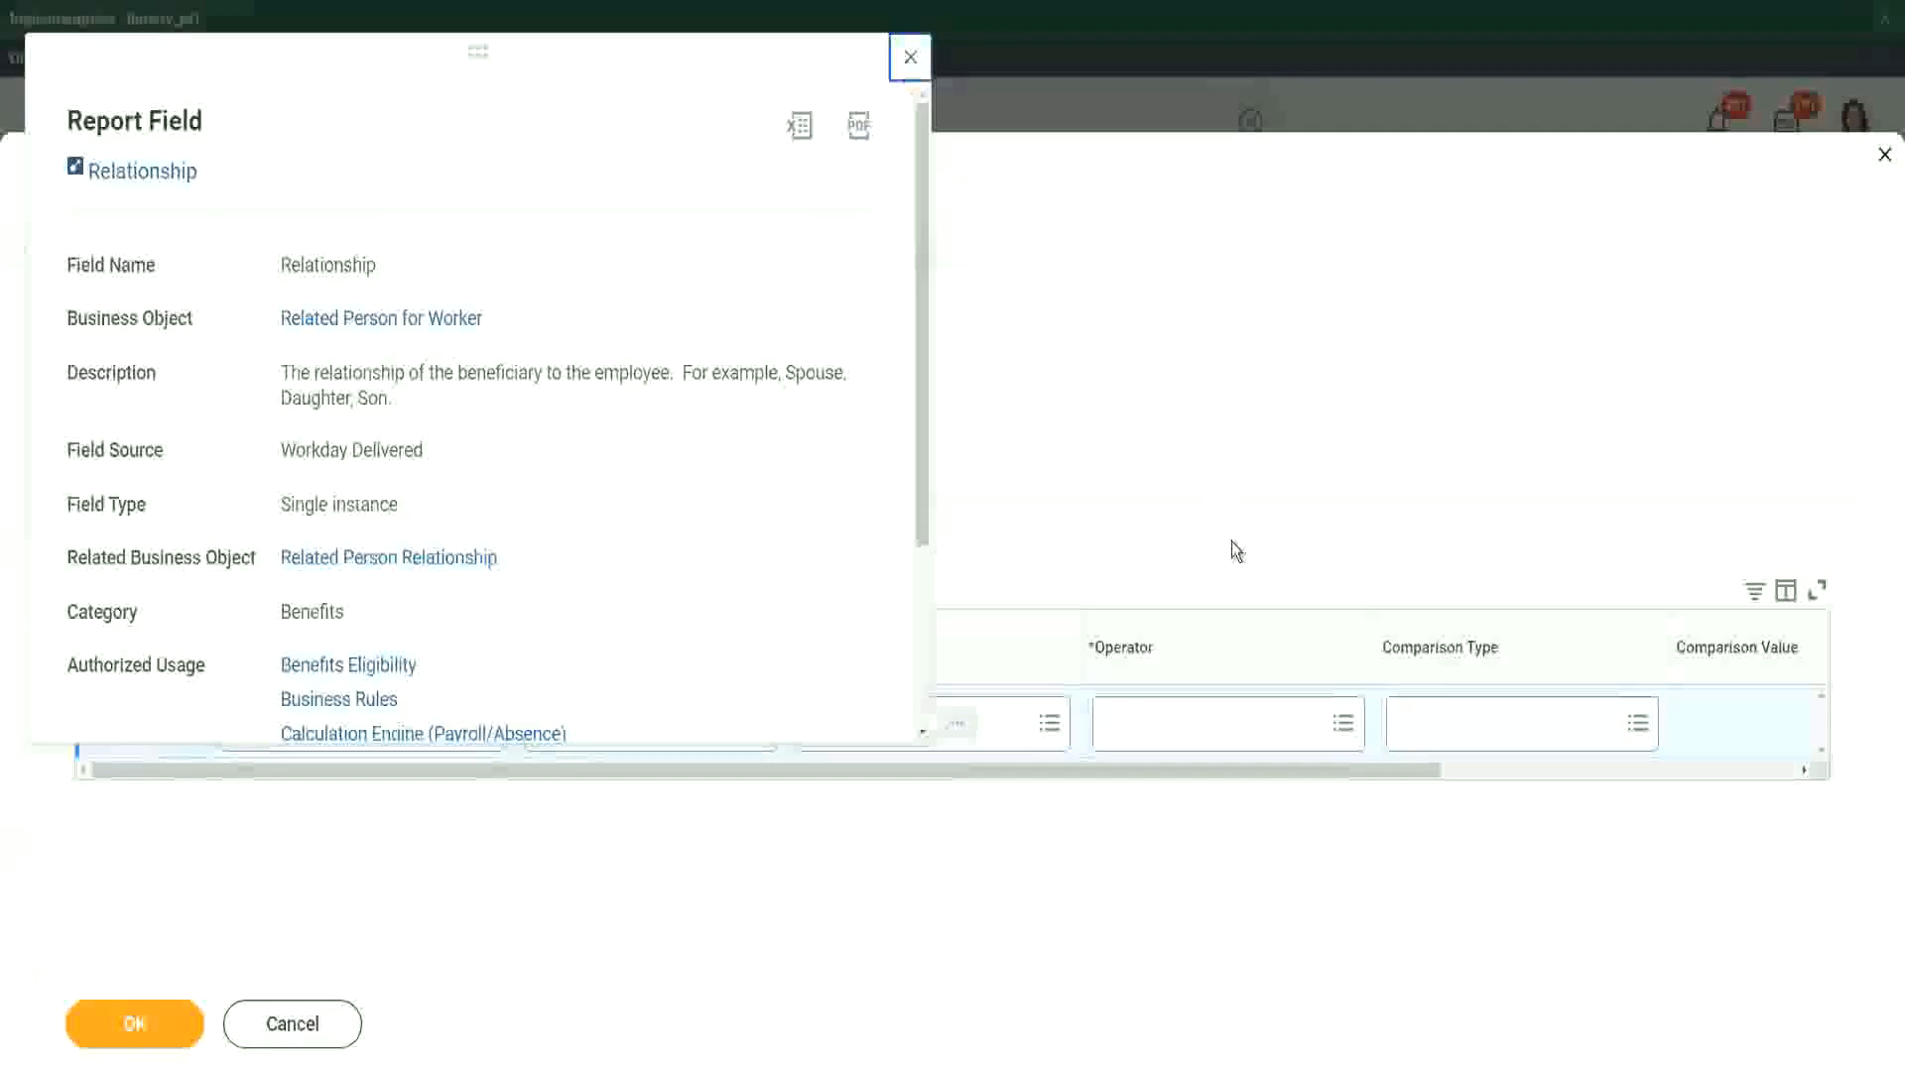
Step: Set the Relationship condition's operator to "in the selection list"
click(1174, 722)
click(1191, 629)
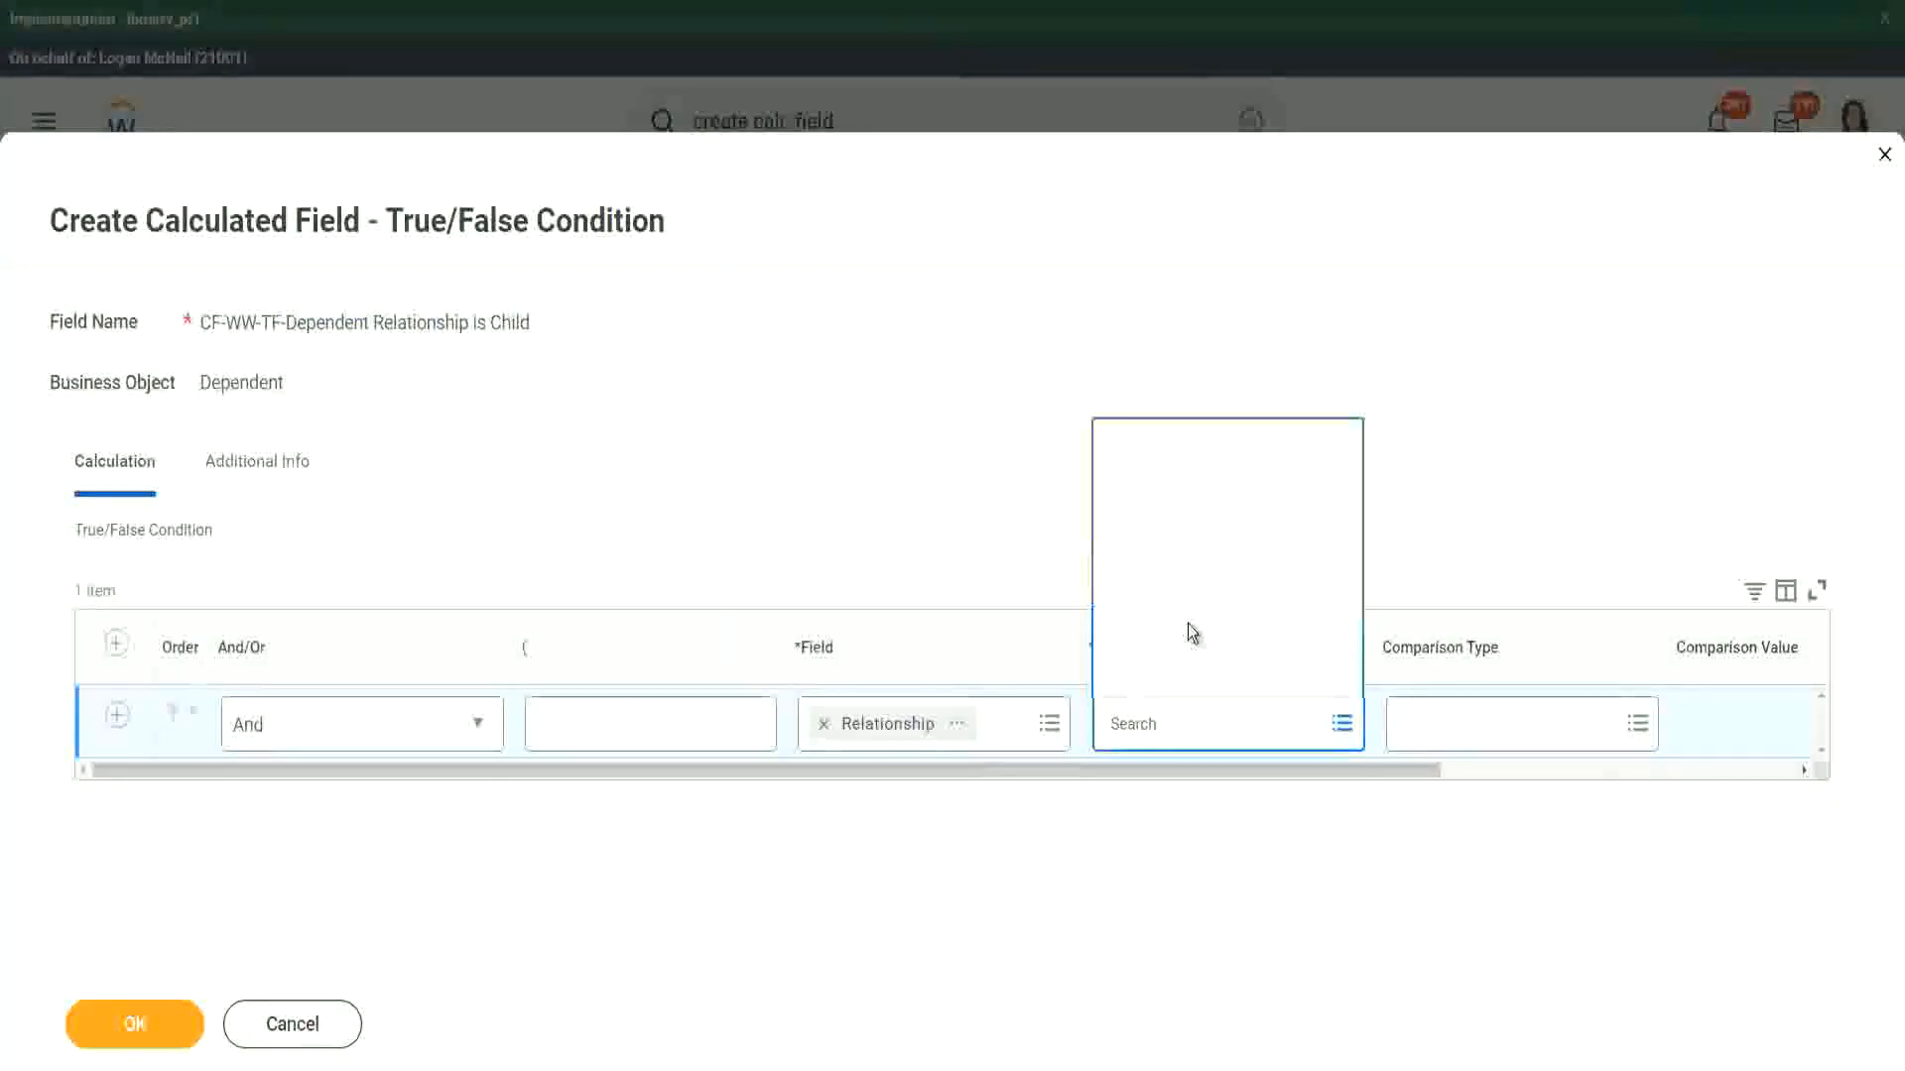
click(1217, 546)
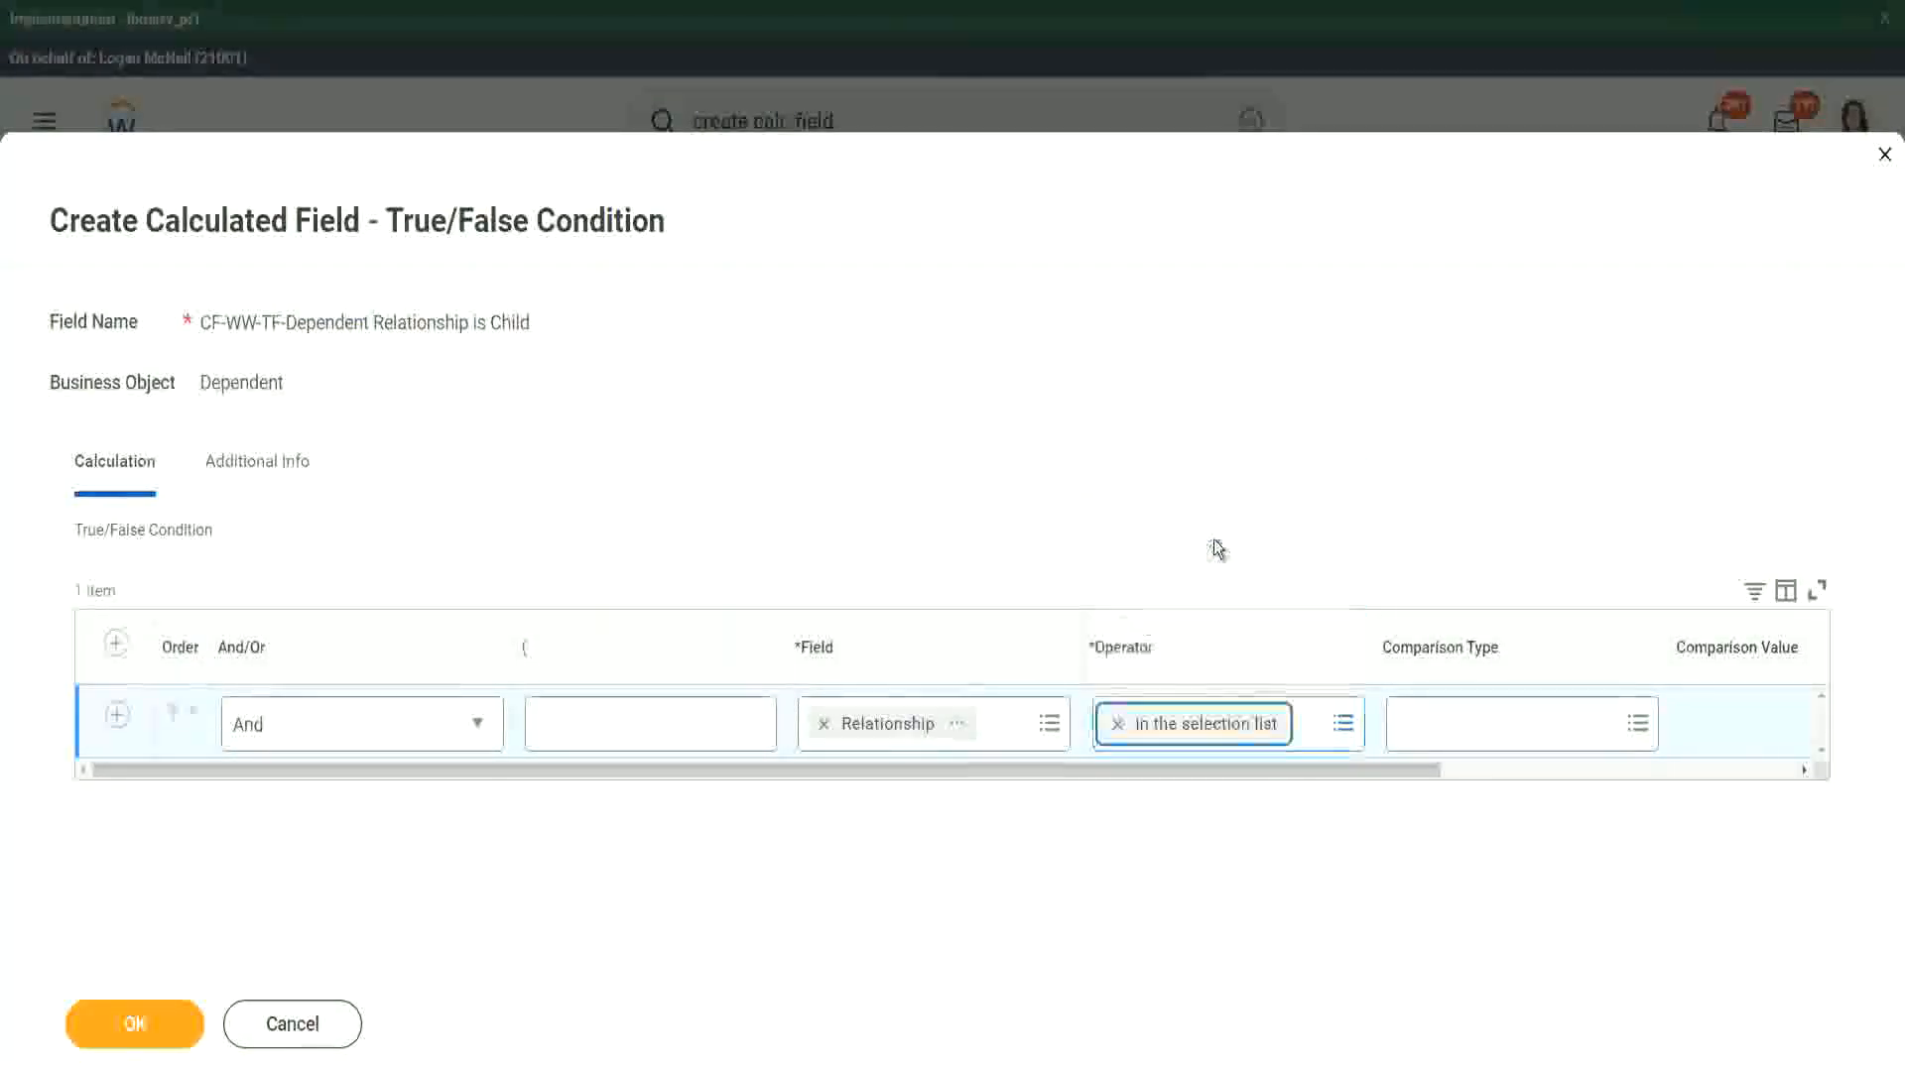
Step: Choose Child as the condition's comparison value, check the completed row and save the True/False calculated field
drag(1223, 787, 1607, 764)
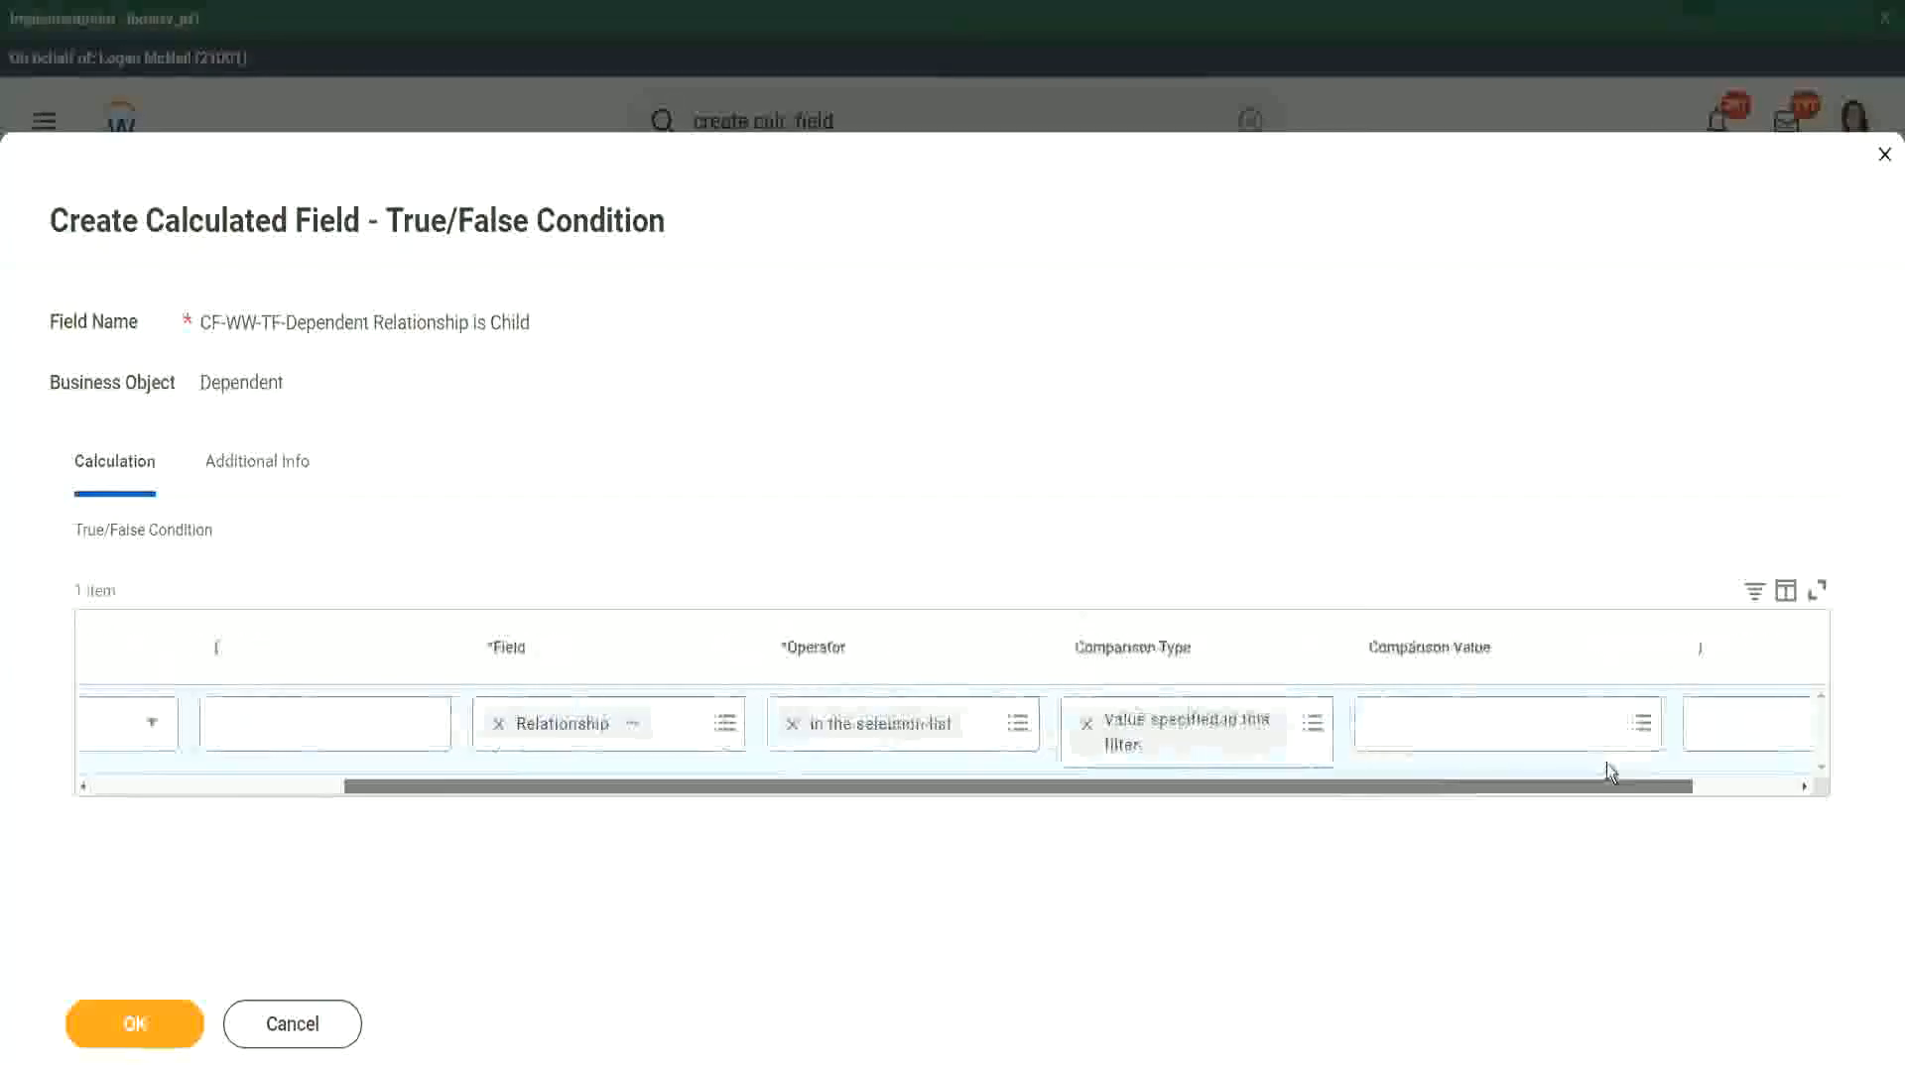
click(1302, 724)
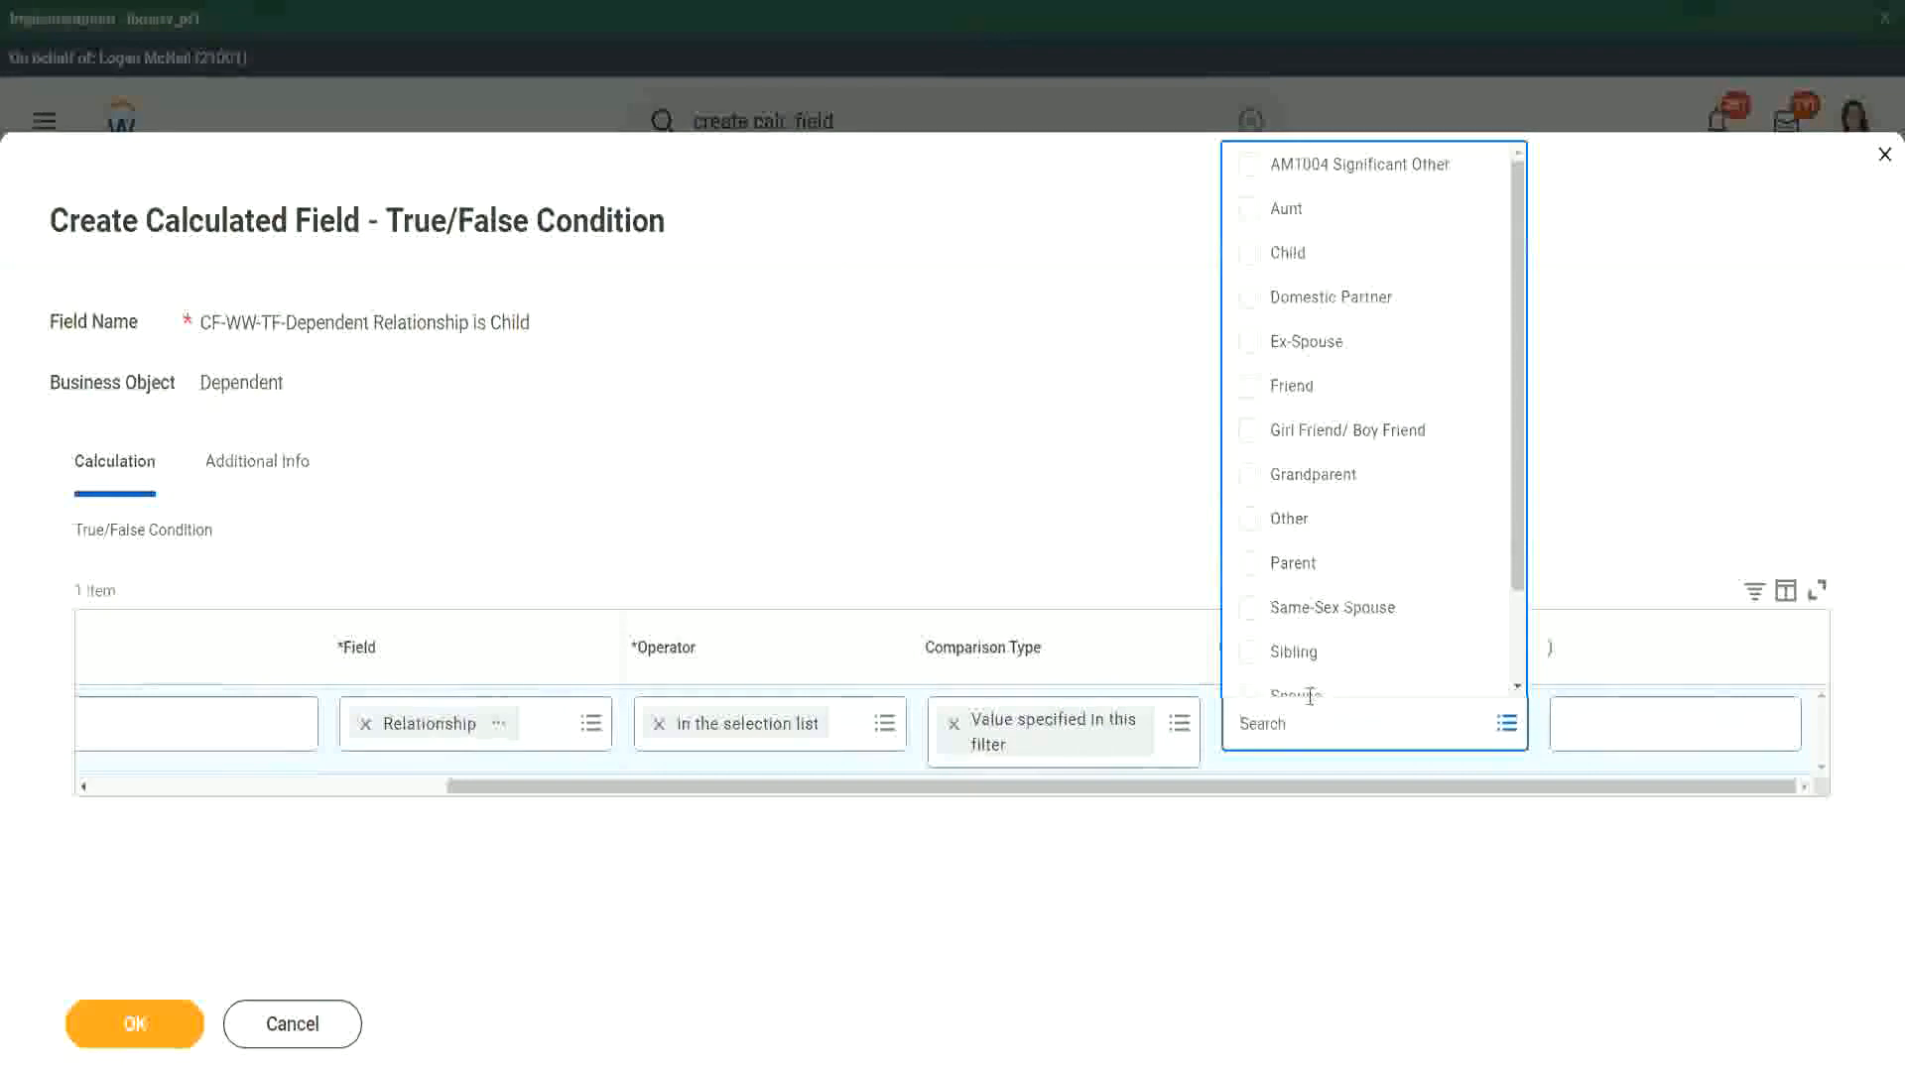
click(1252, 260)
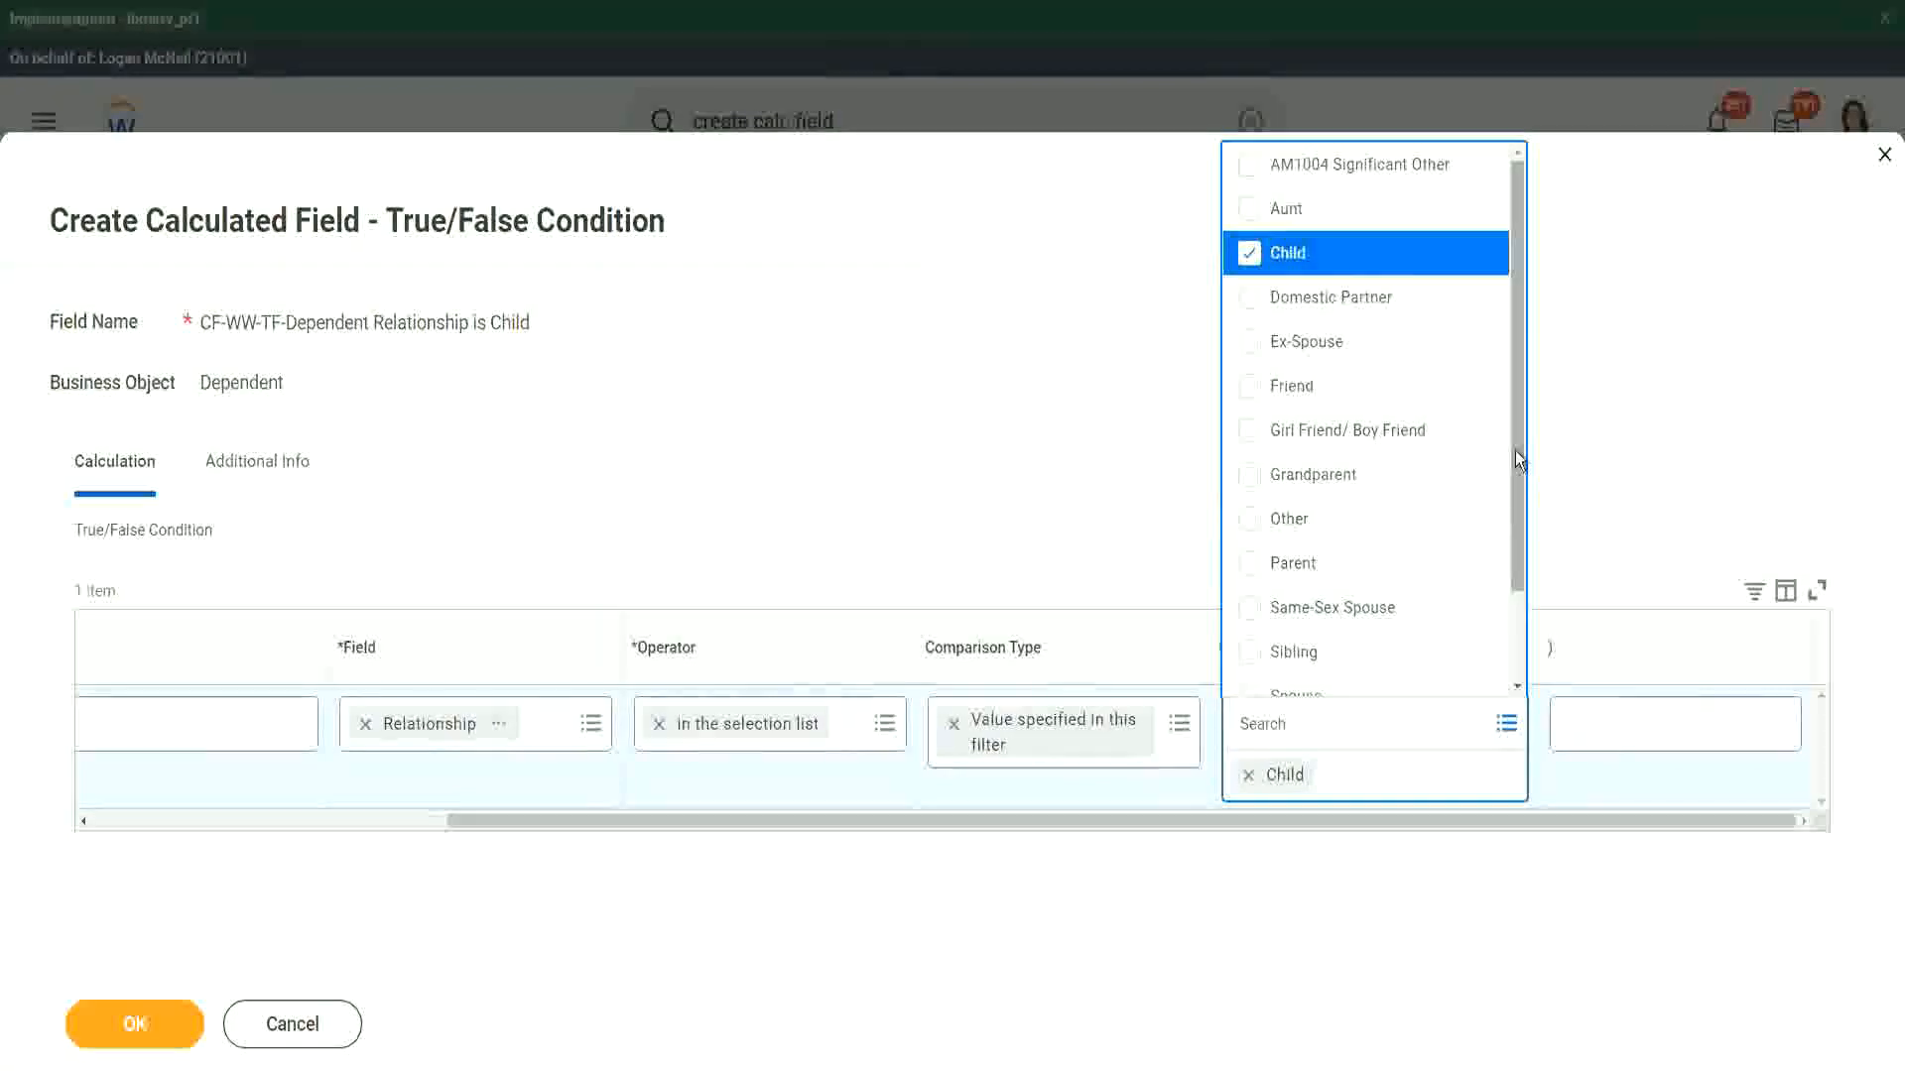
drag(1515, 451, 1516, 569)
mouse_move(1535, 480)
mouse_down()
mouse_move(1534, 361)
mouse_move(1563, 347)
mouse_move(1514, 428)
mouse_move(1513, 504)
mouse_move(1537, 470)
mouse_up()
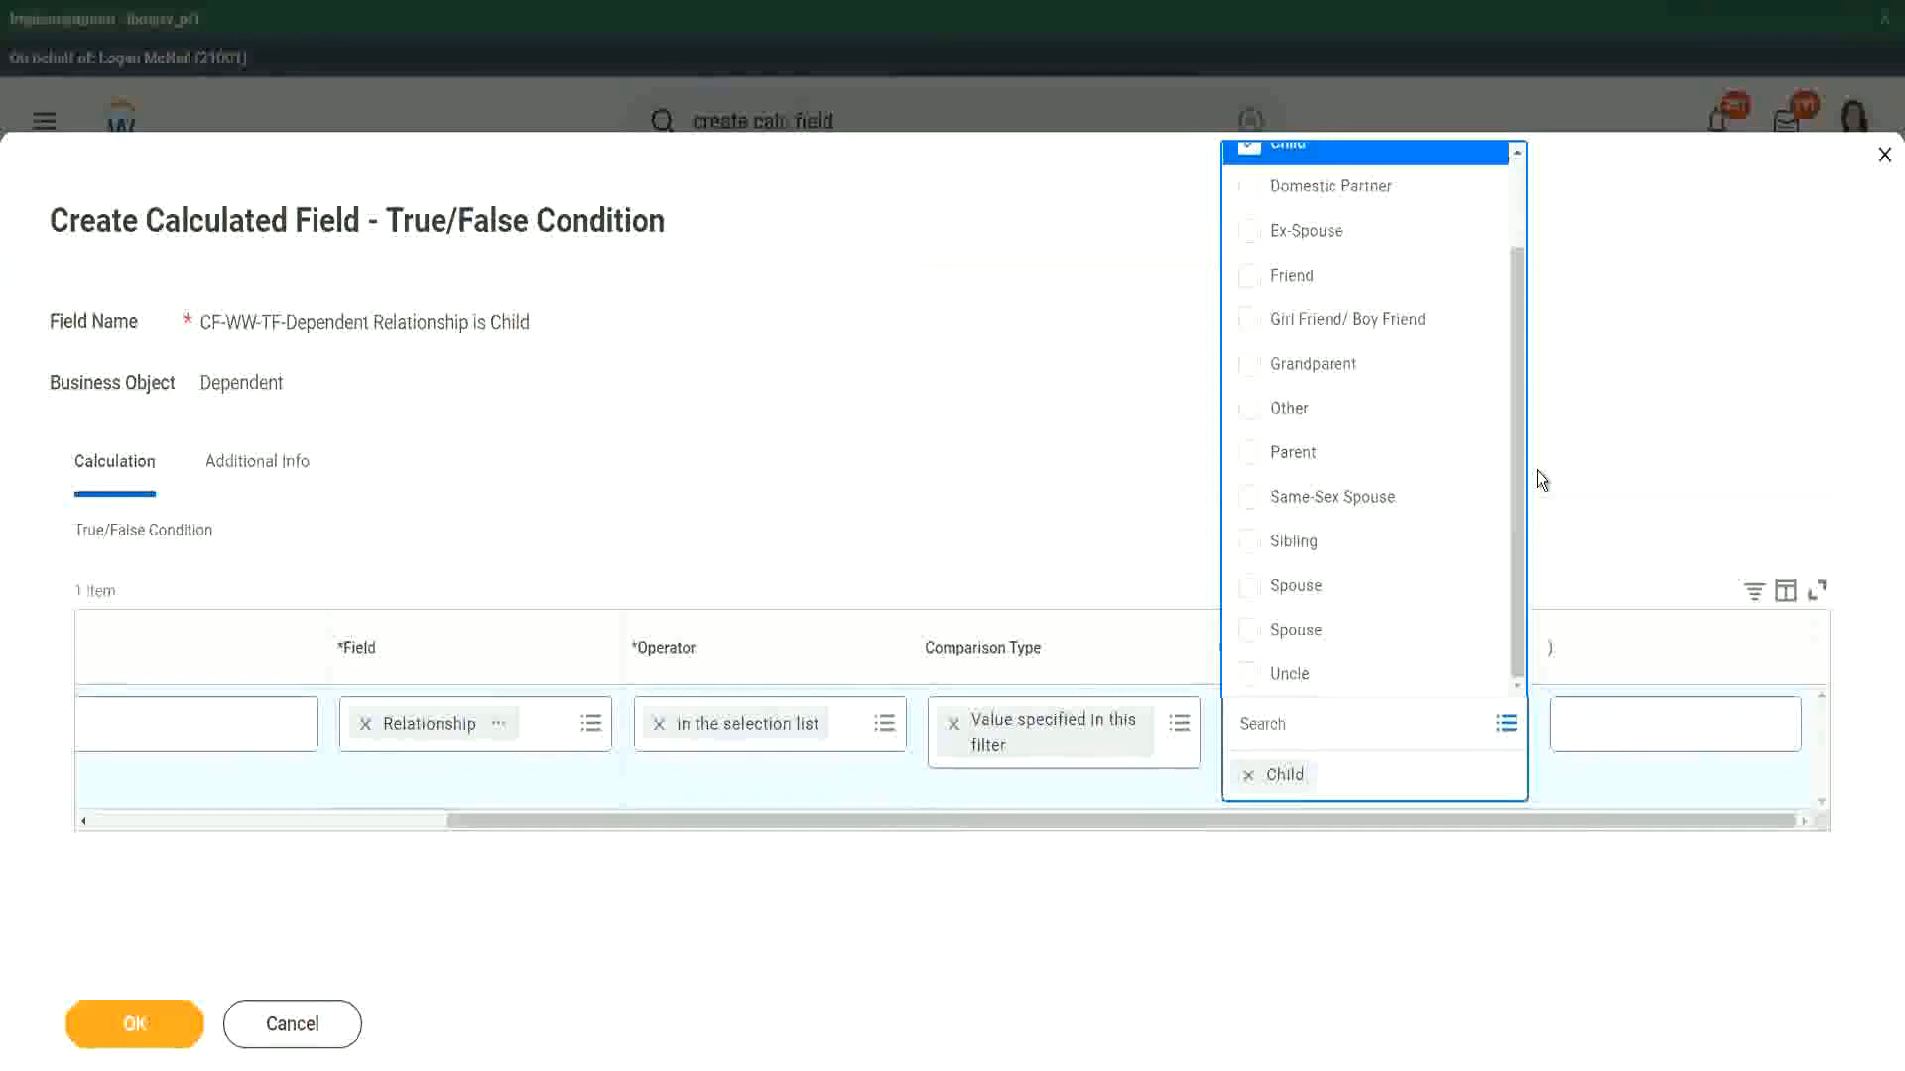
click(1026, 444)
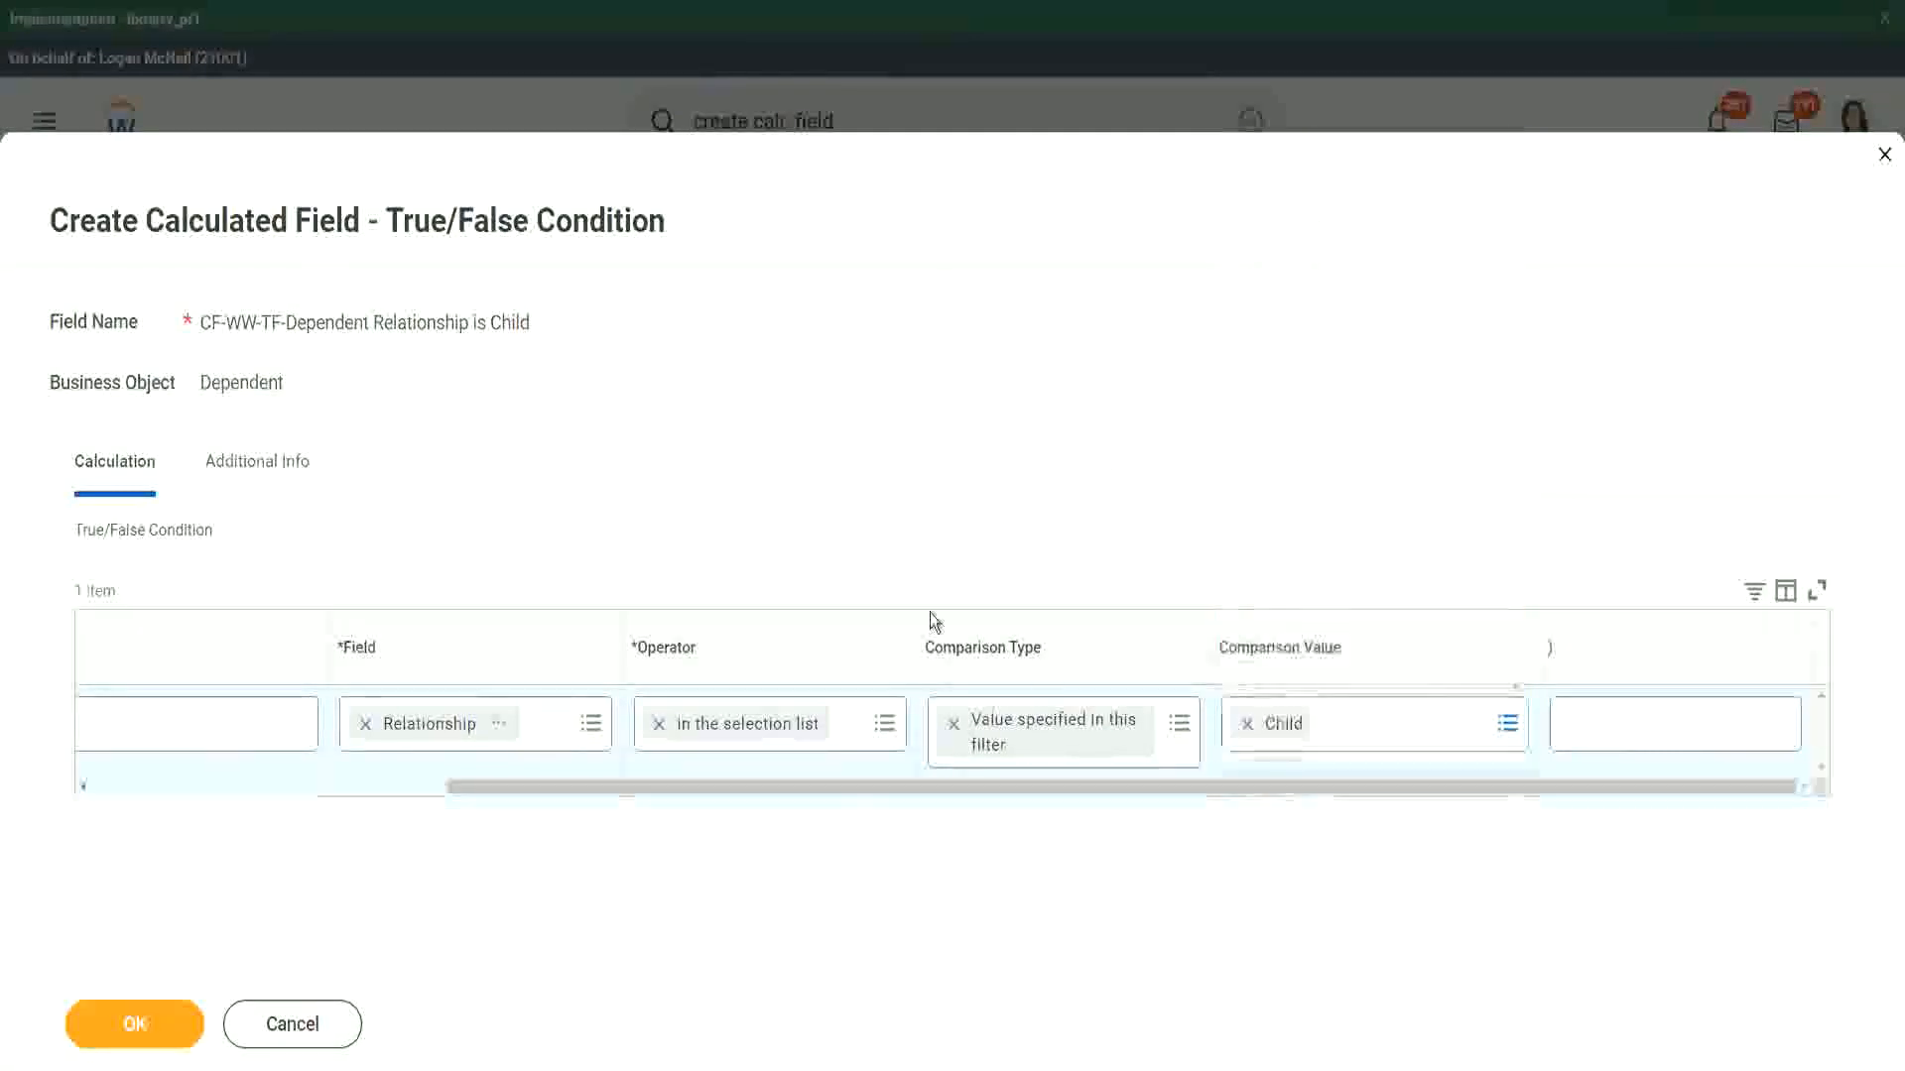
drag(539, 794, 158, 832)
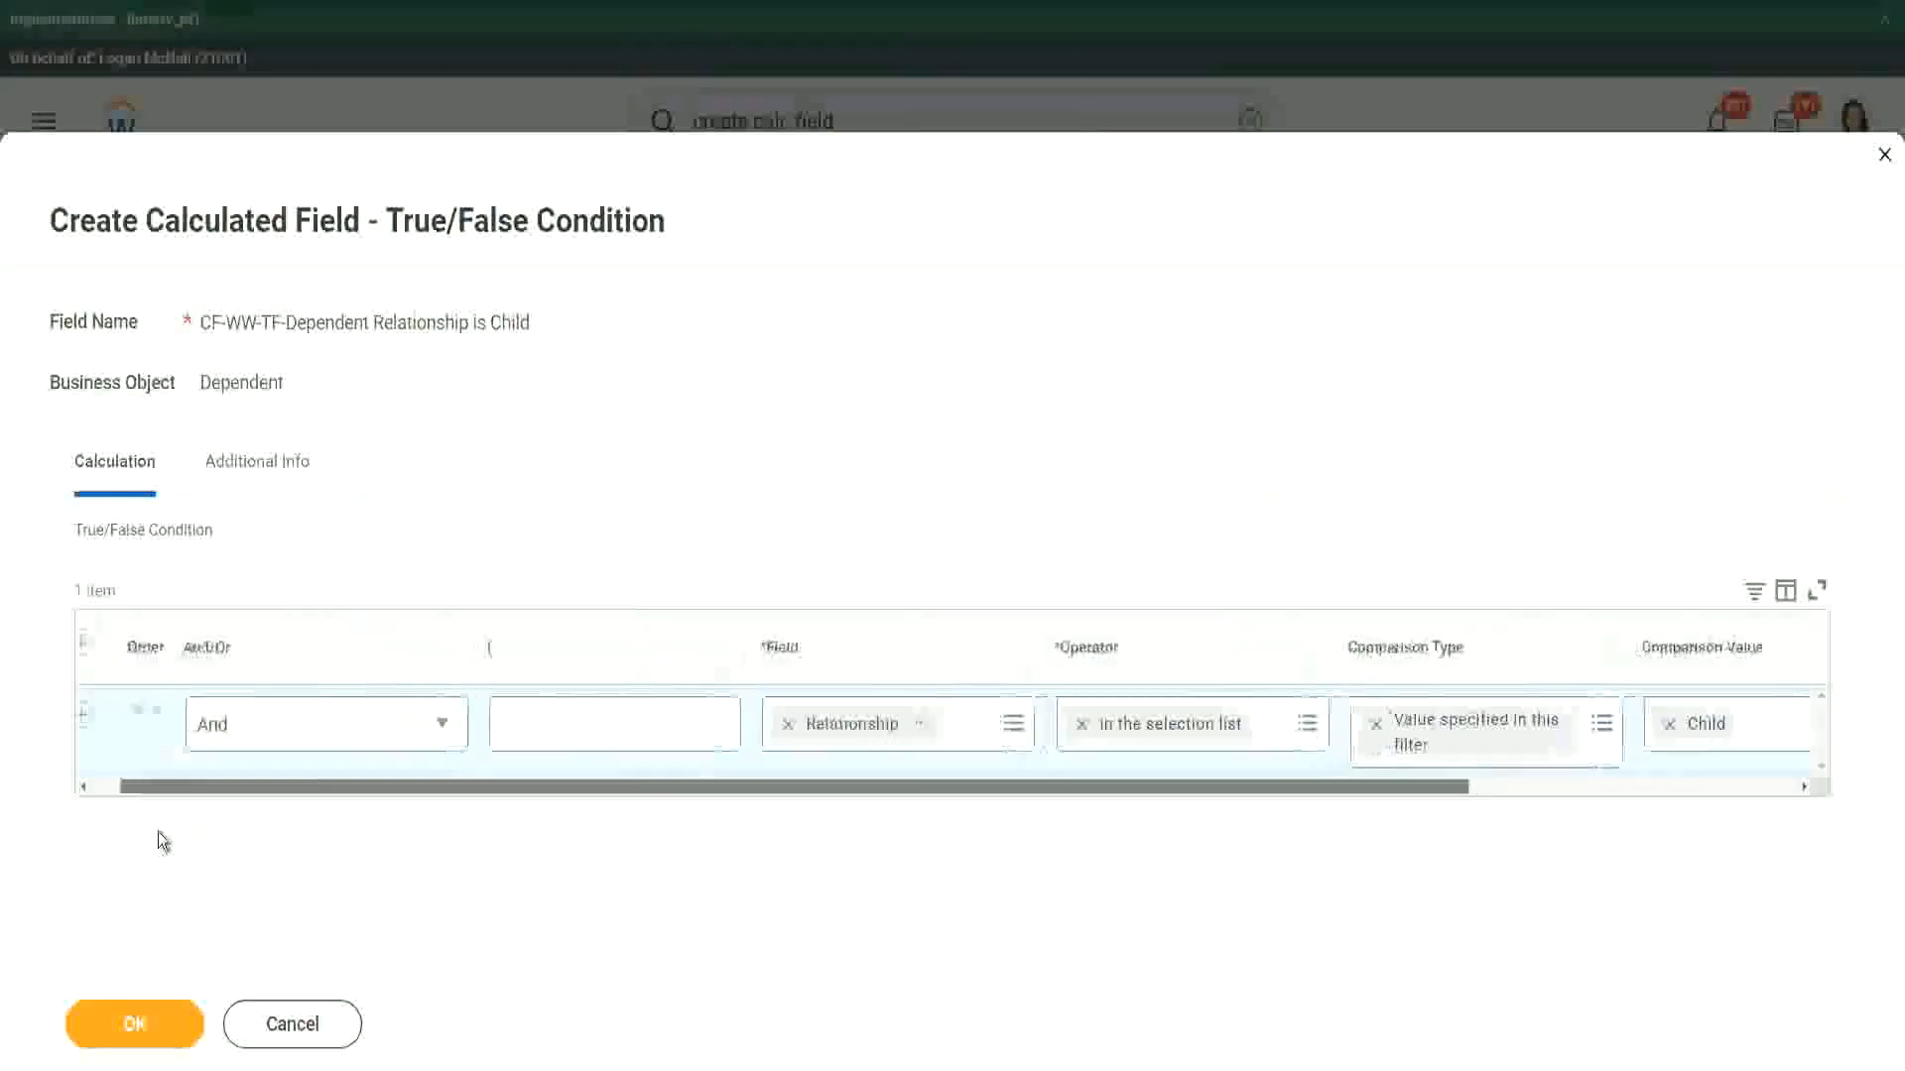
click(131, 1027)
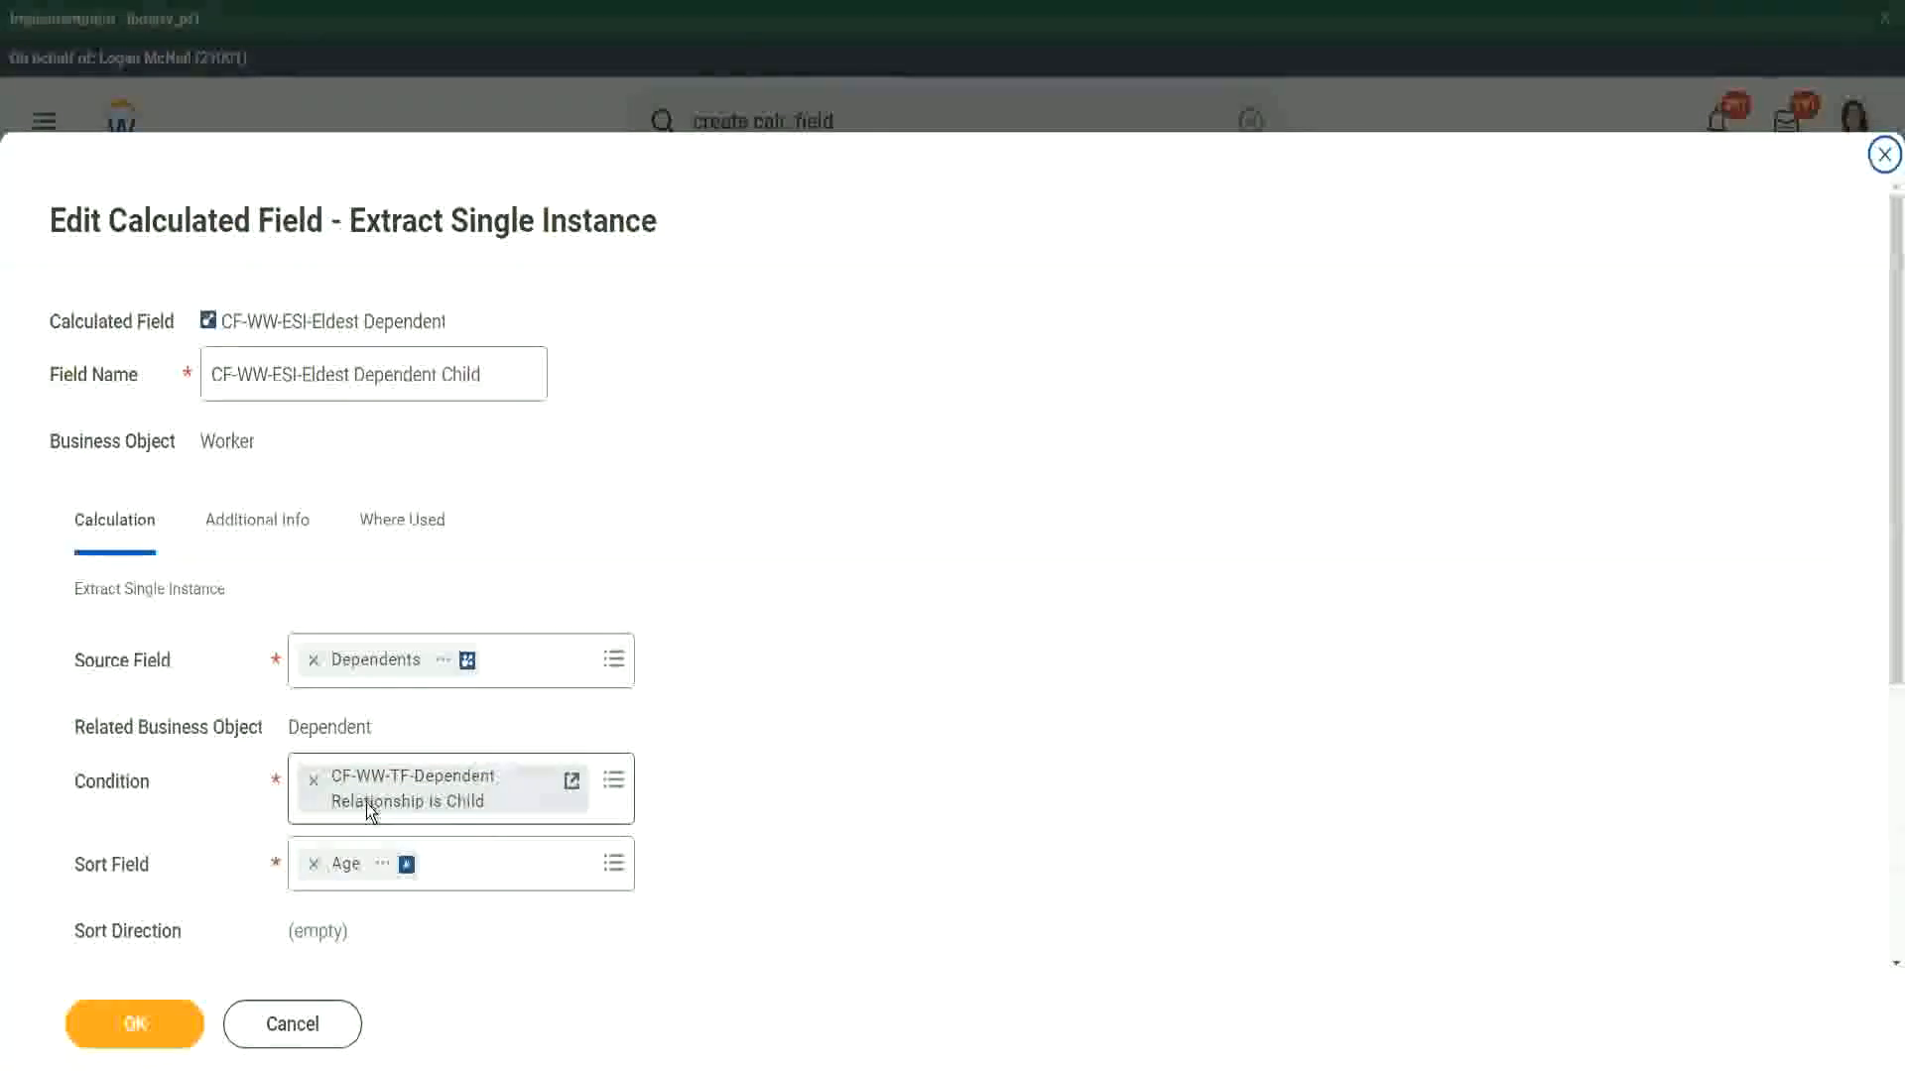
Step: Review and save the Extract Single Instance field CF-WW-ESI-Eldest Dependent Child, and copy its name
scroll(369, 806, down, 3)
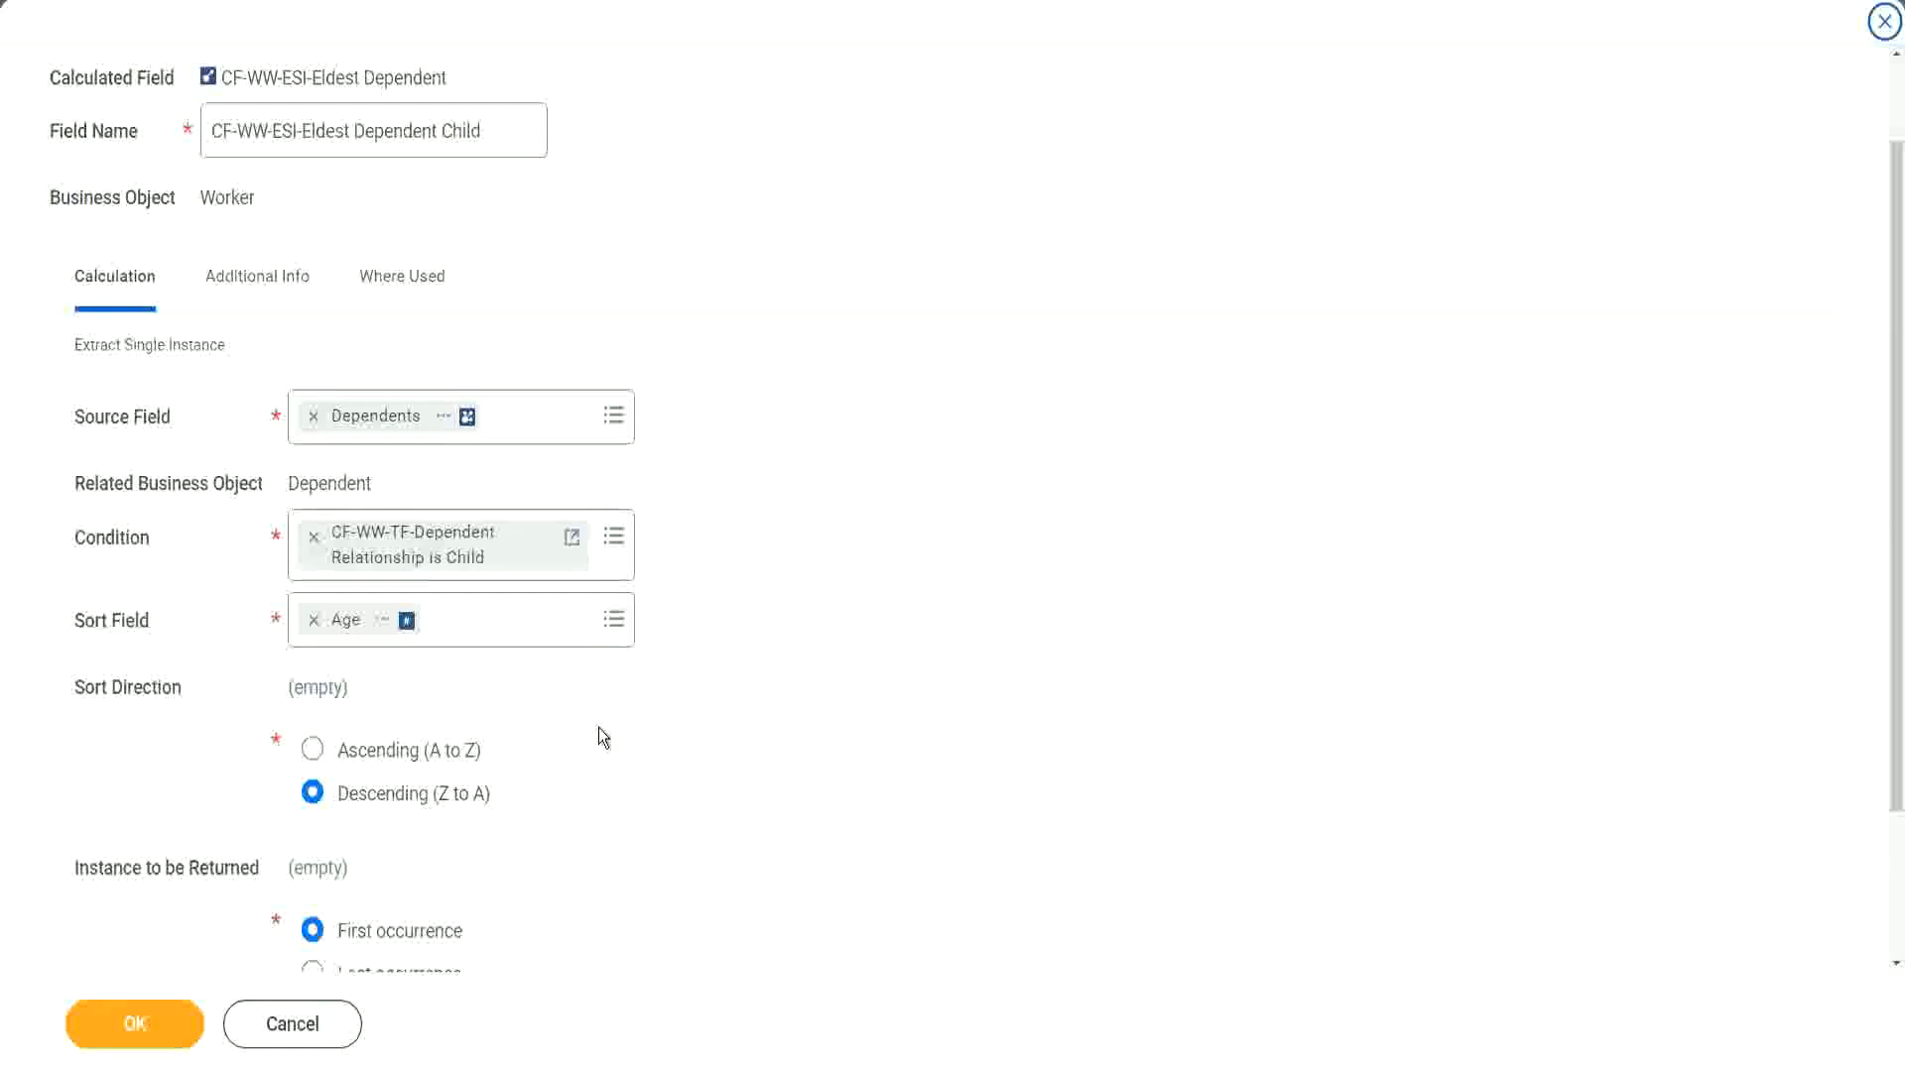
click(120, 1032)
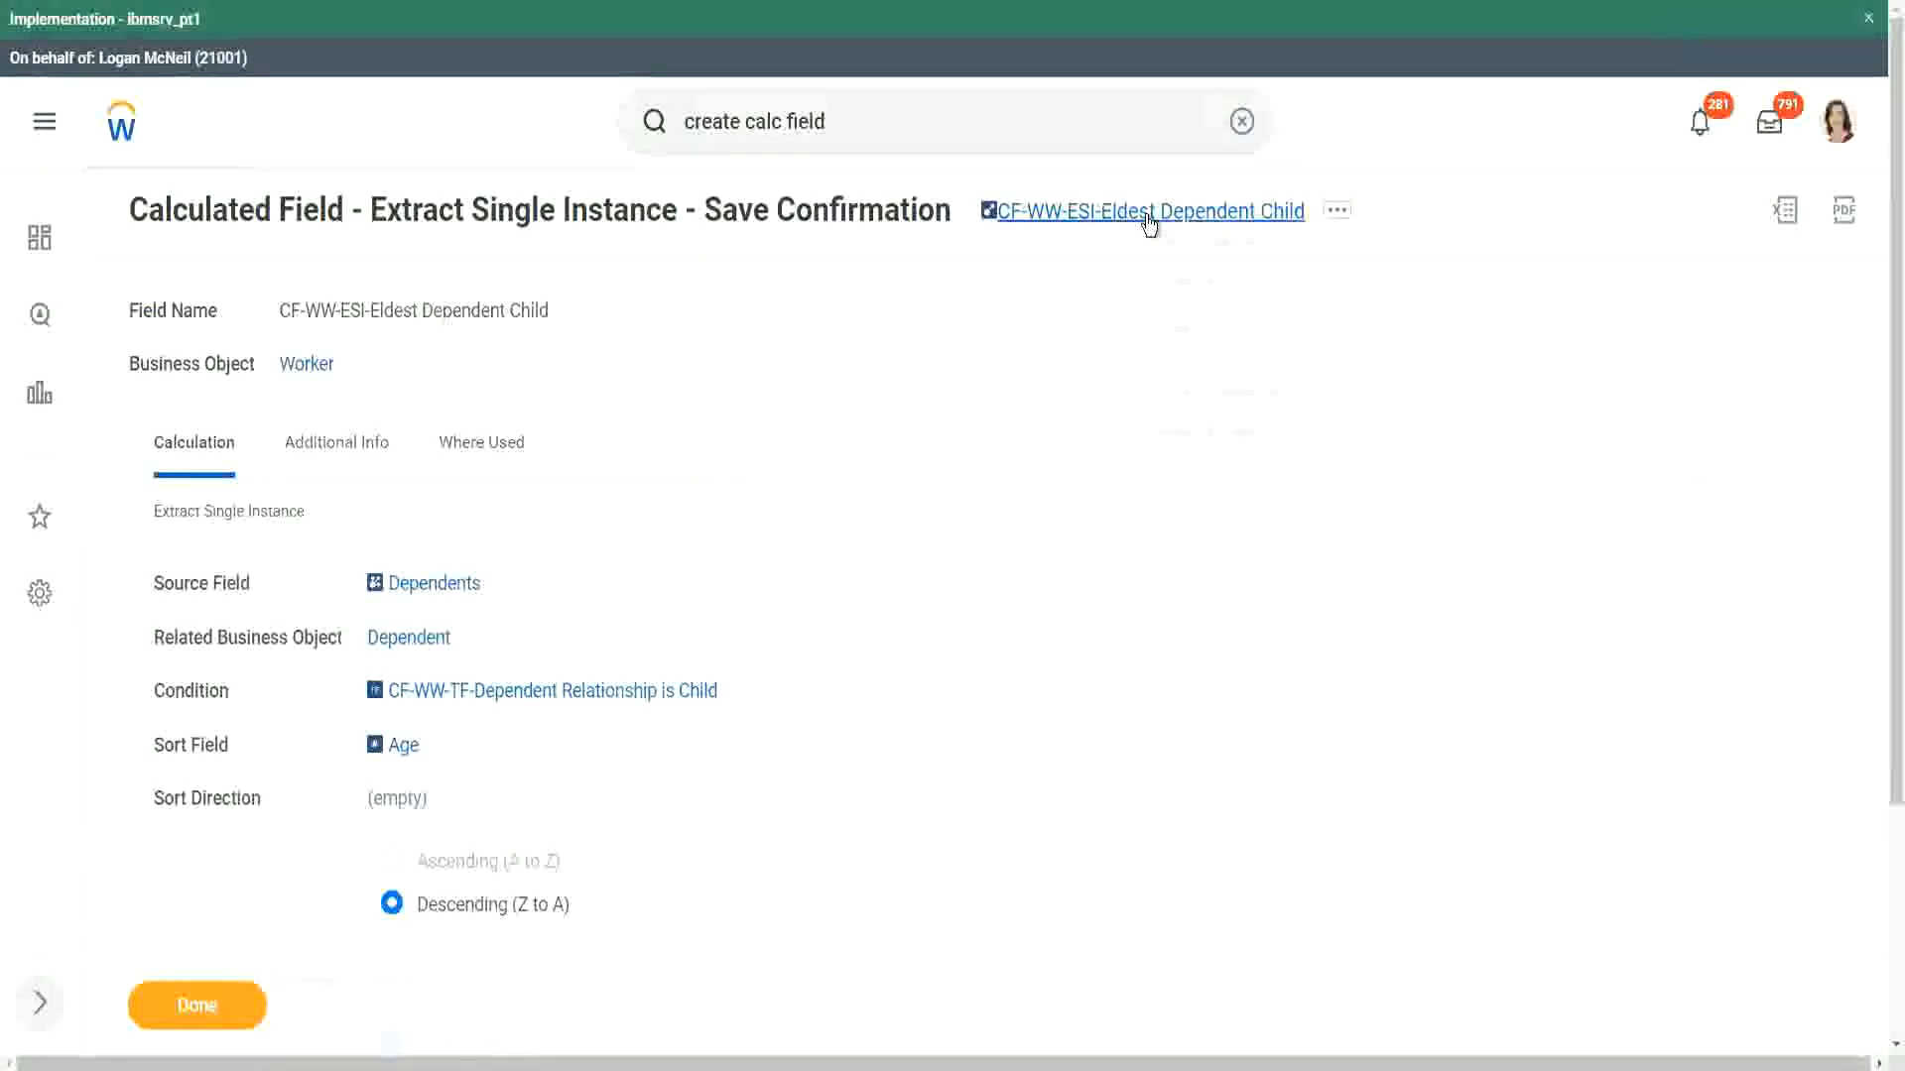
right_click(1150, 220)
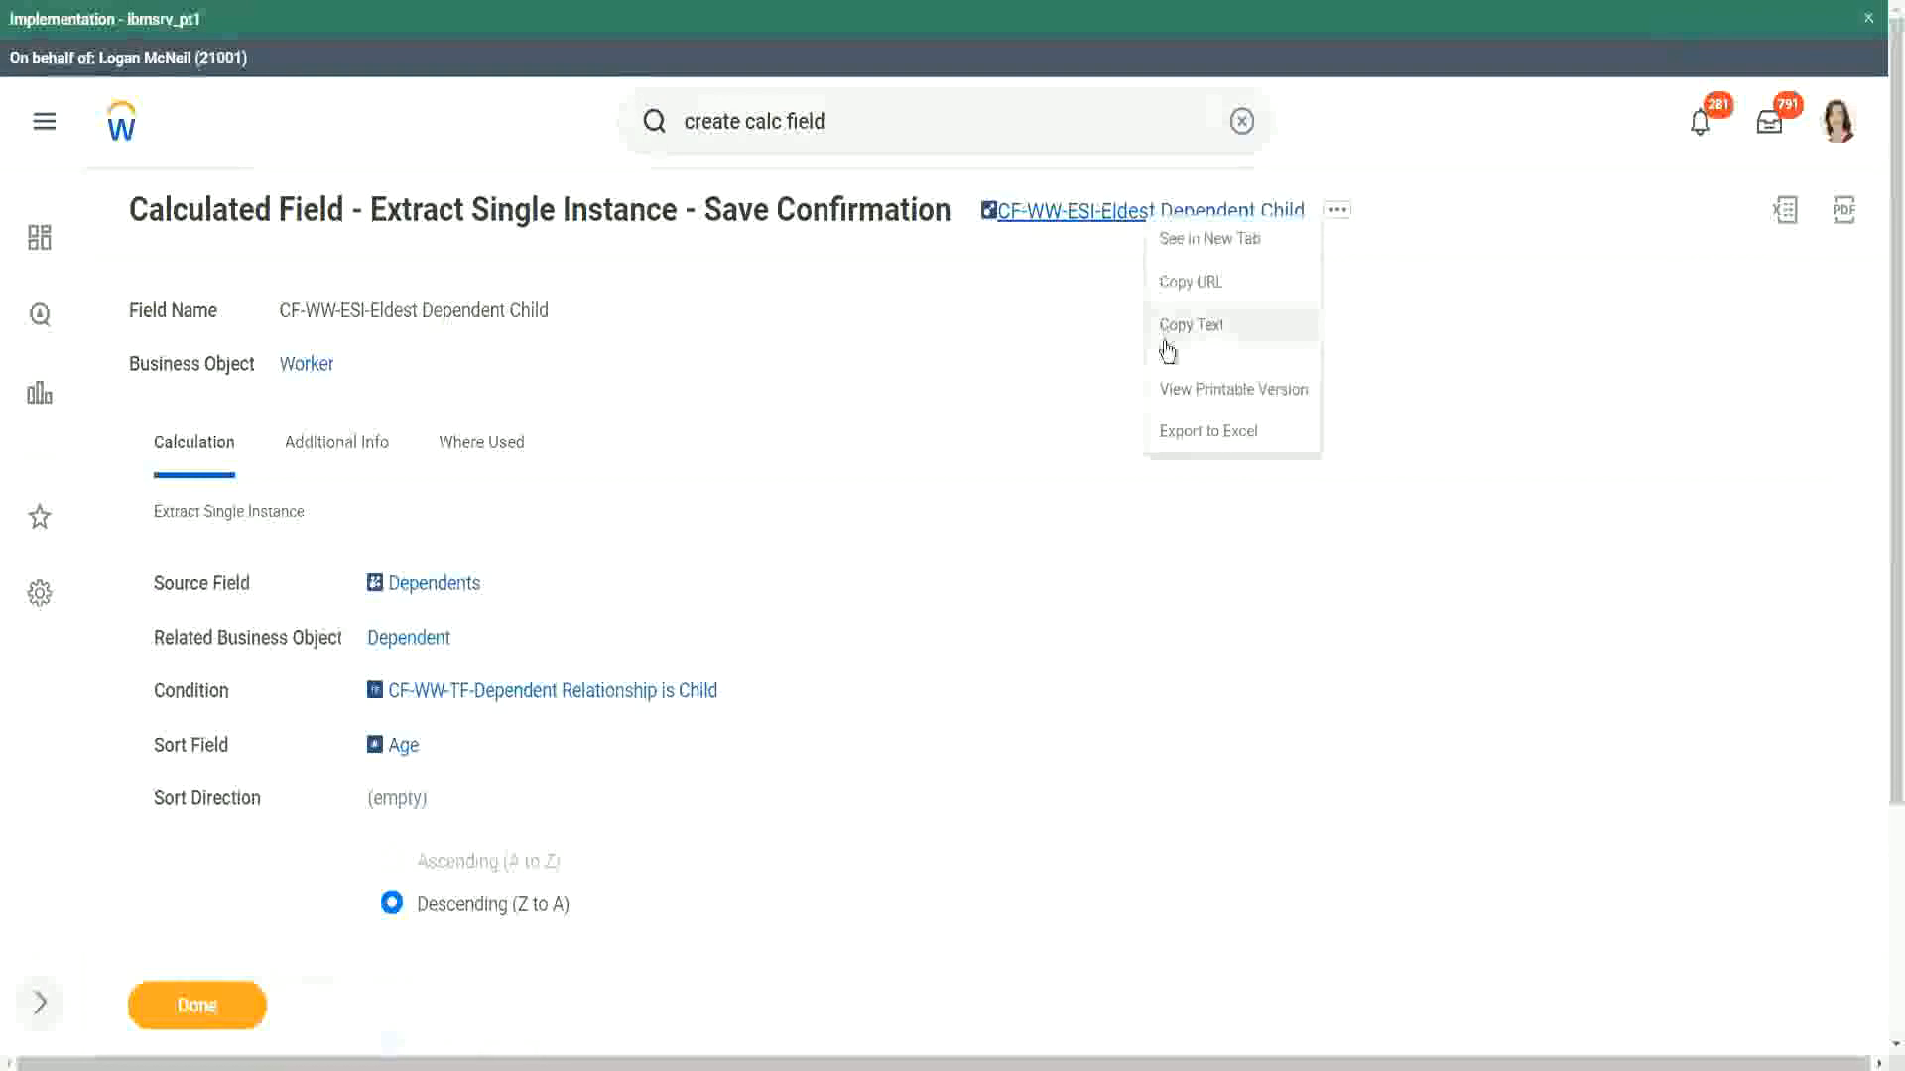
Step: Go to the WW Base Pay Details report and open its custom report definition for editing
click(850, 119)
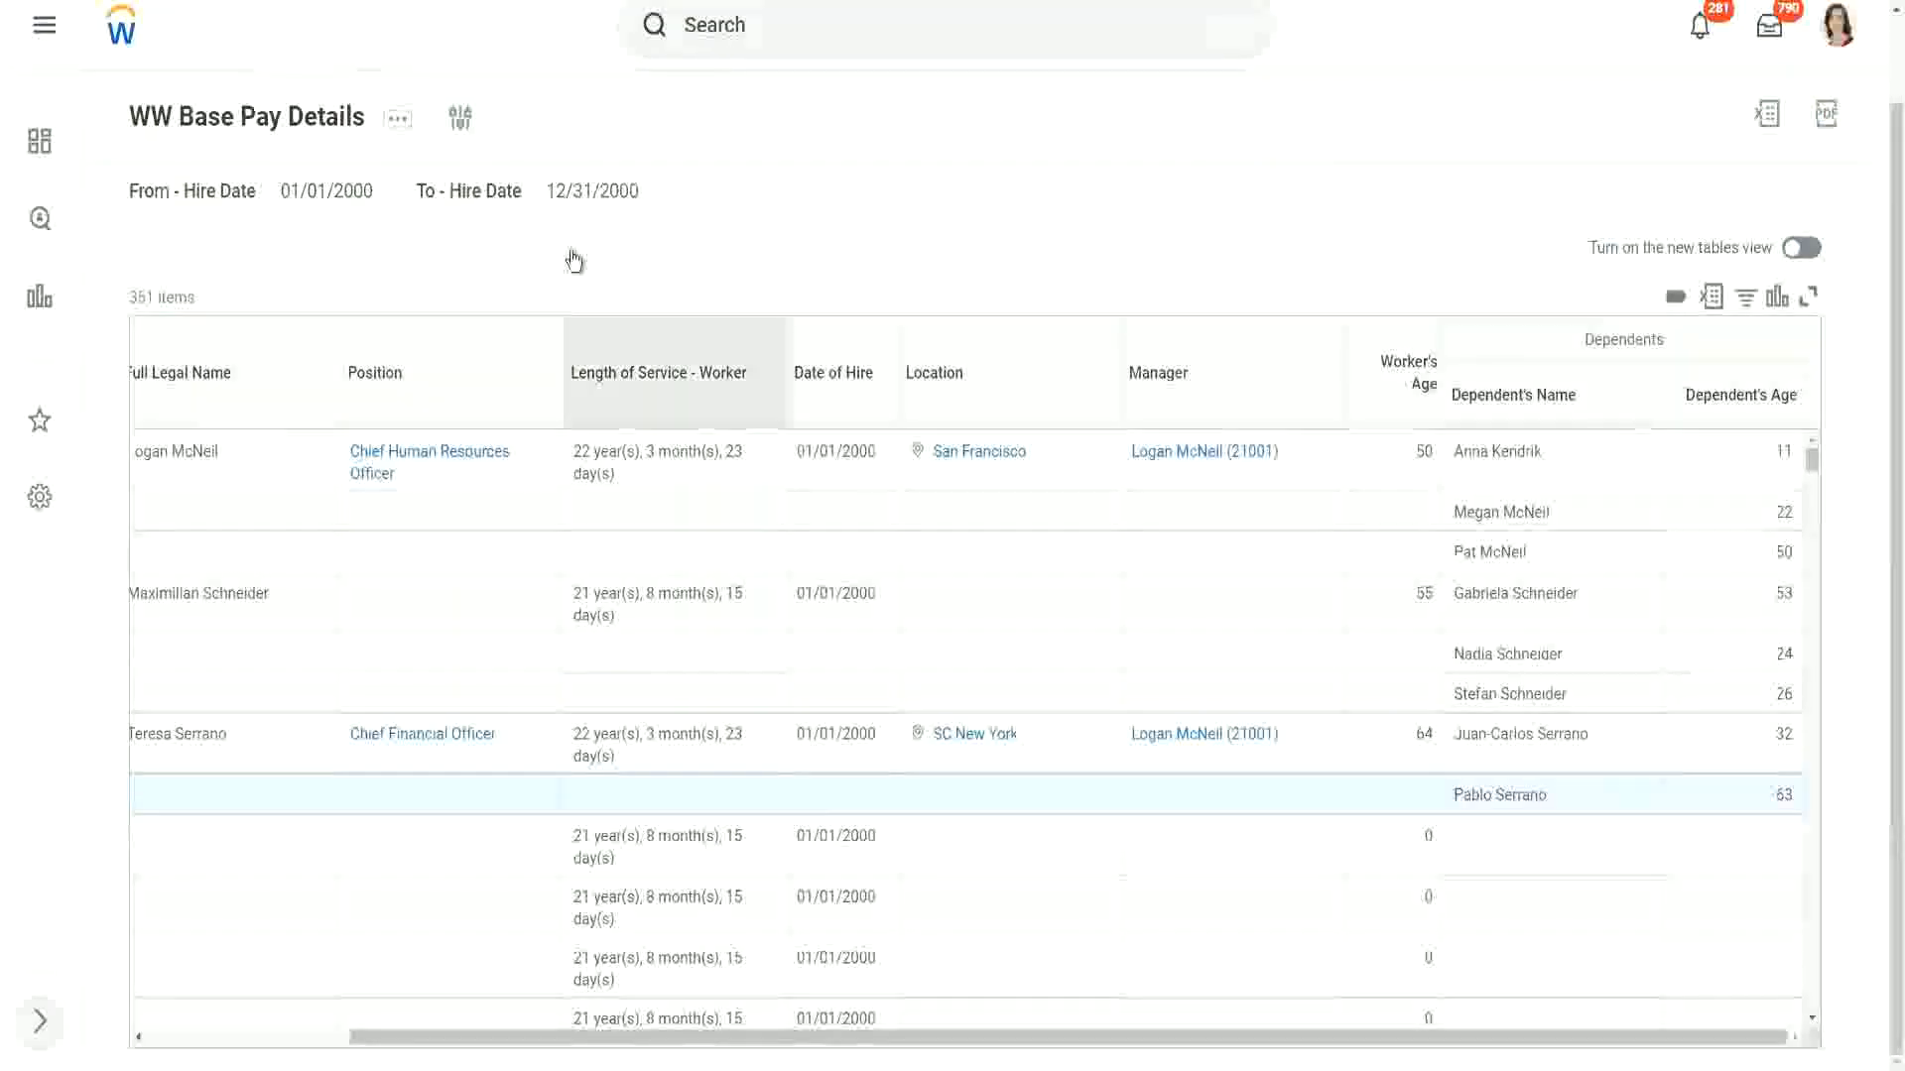
click(399, 121)
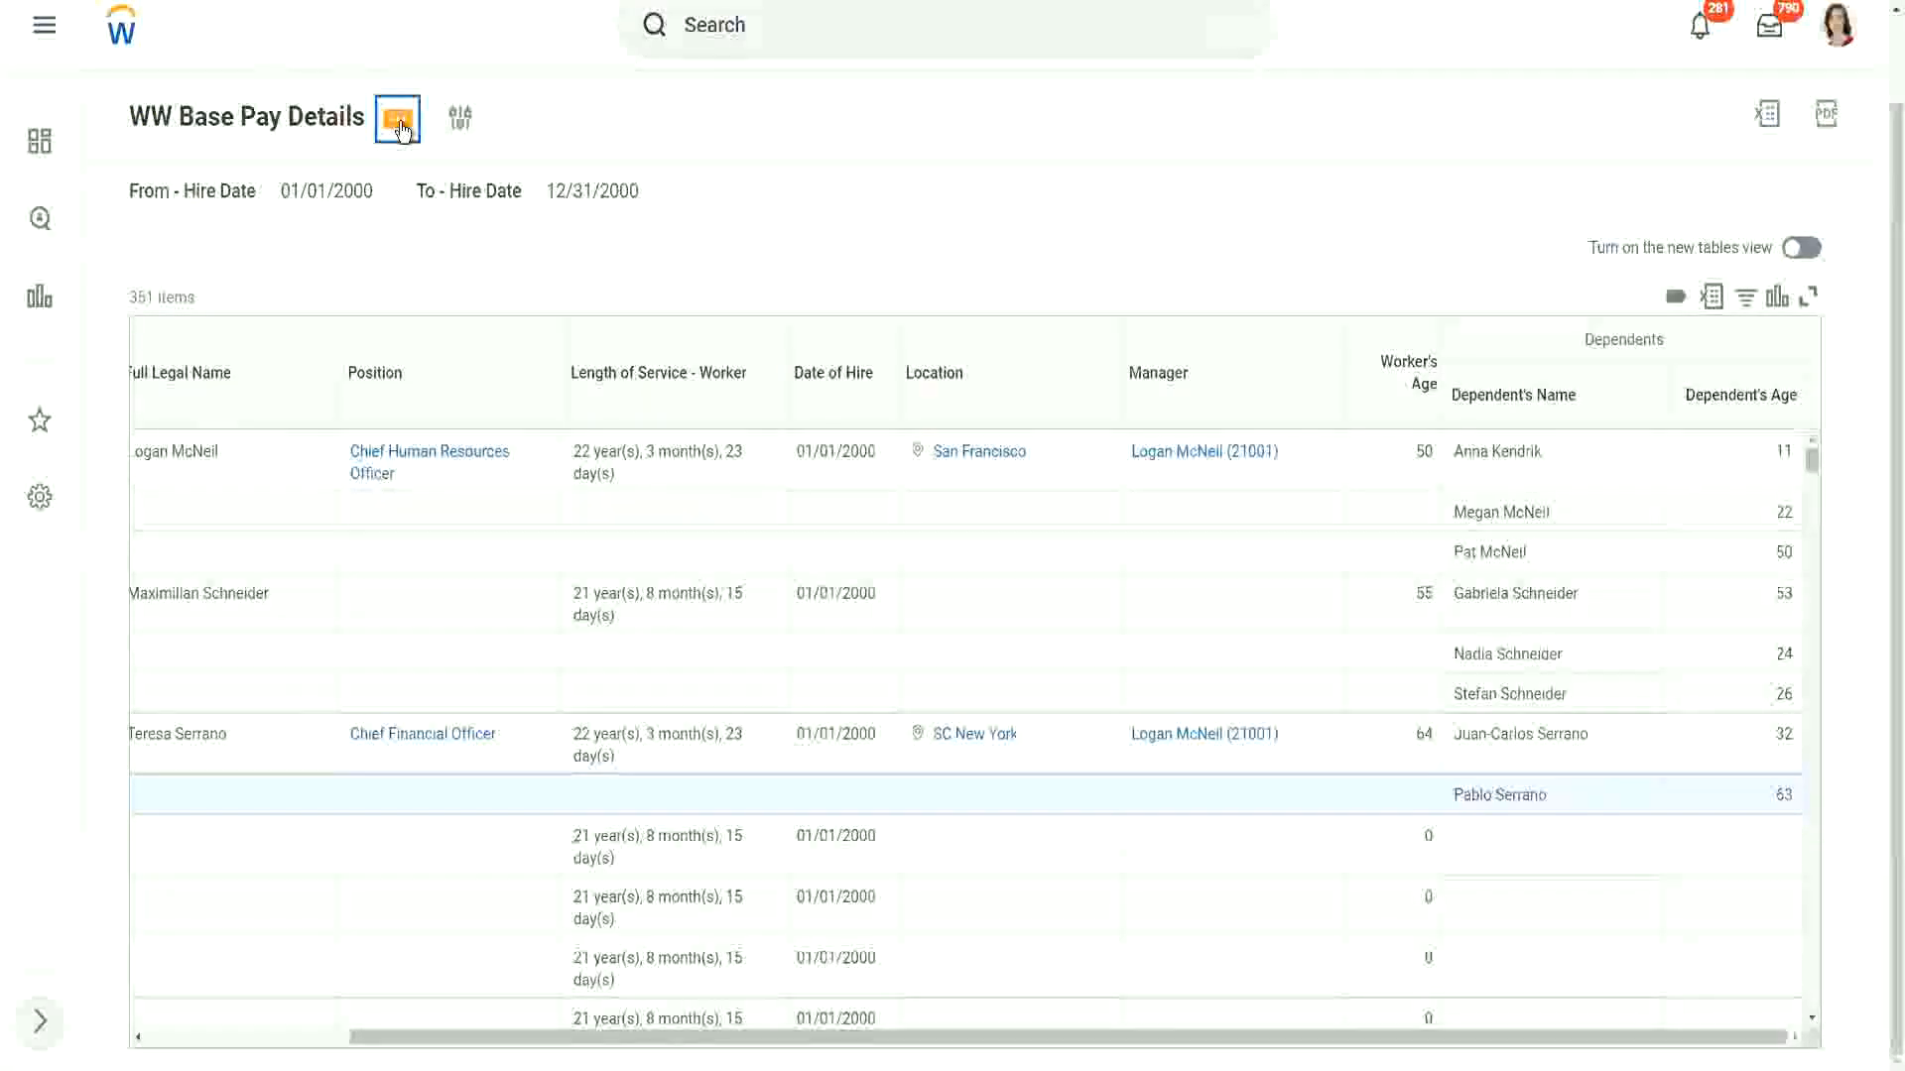
click(401, 129)
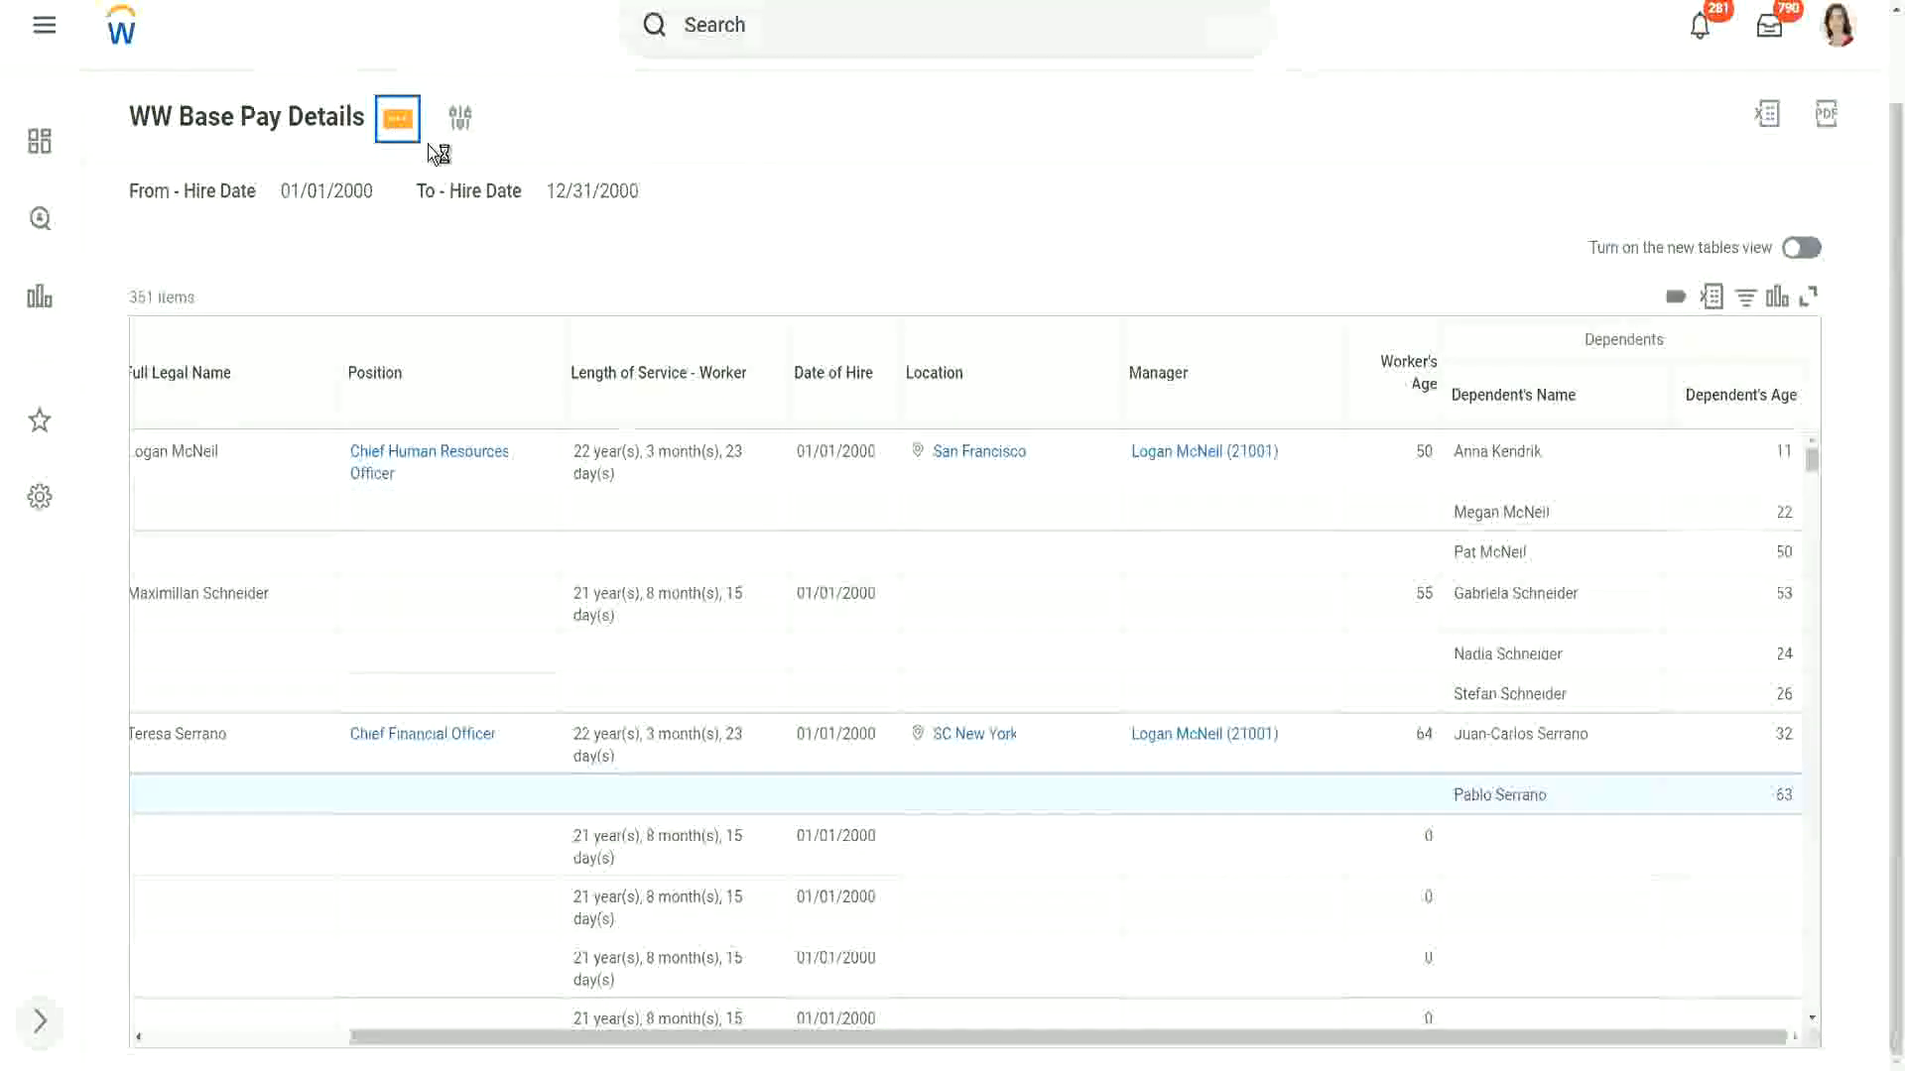
mouse_move(521, 224)
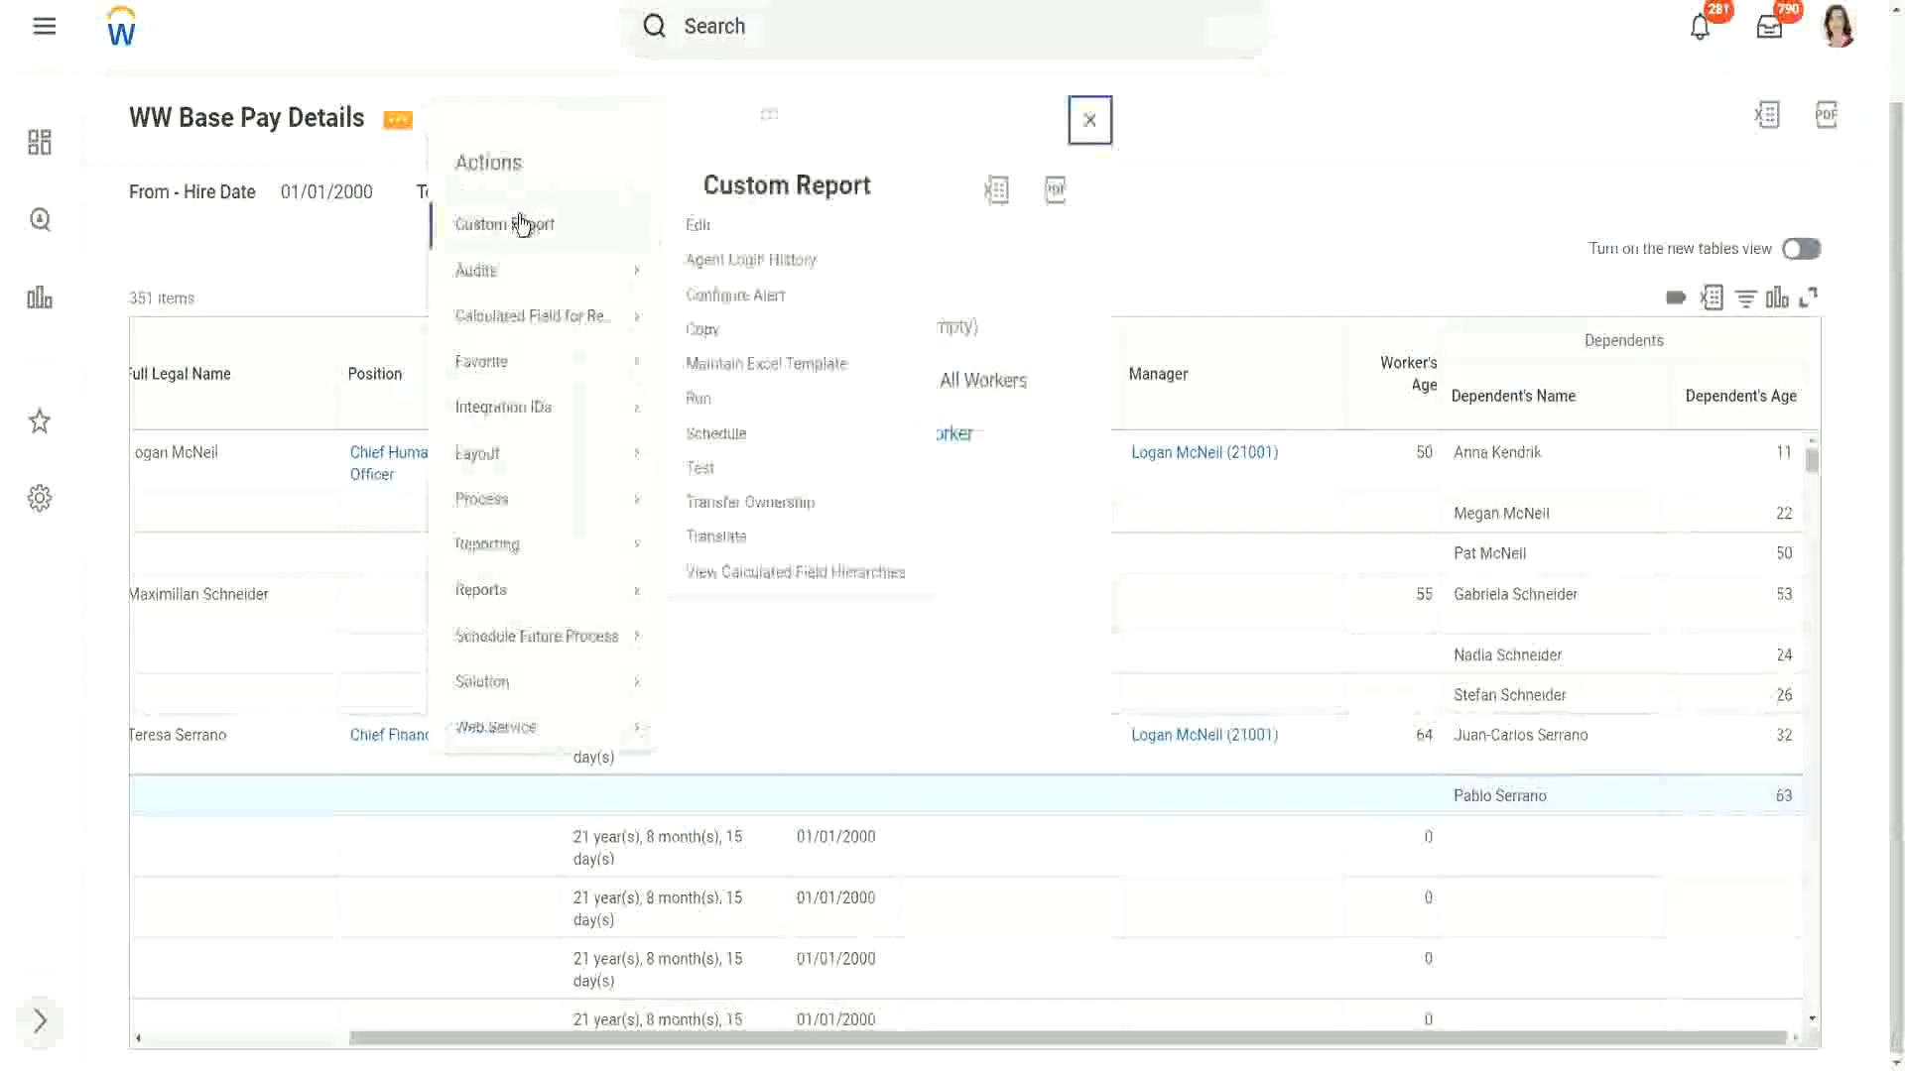
click(700, 226)
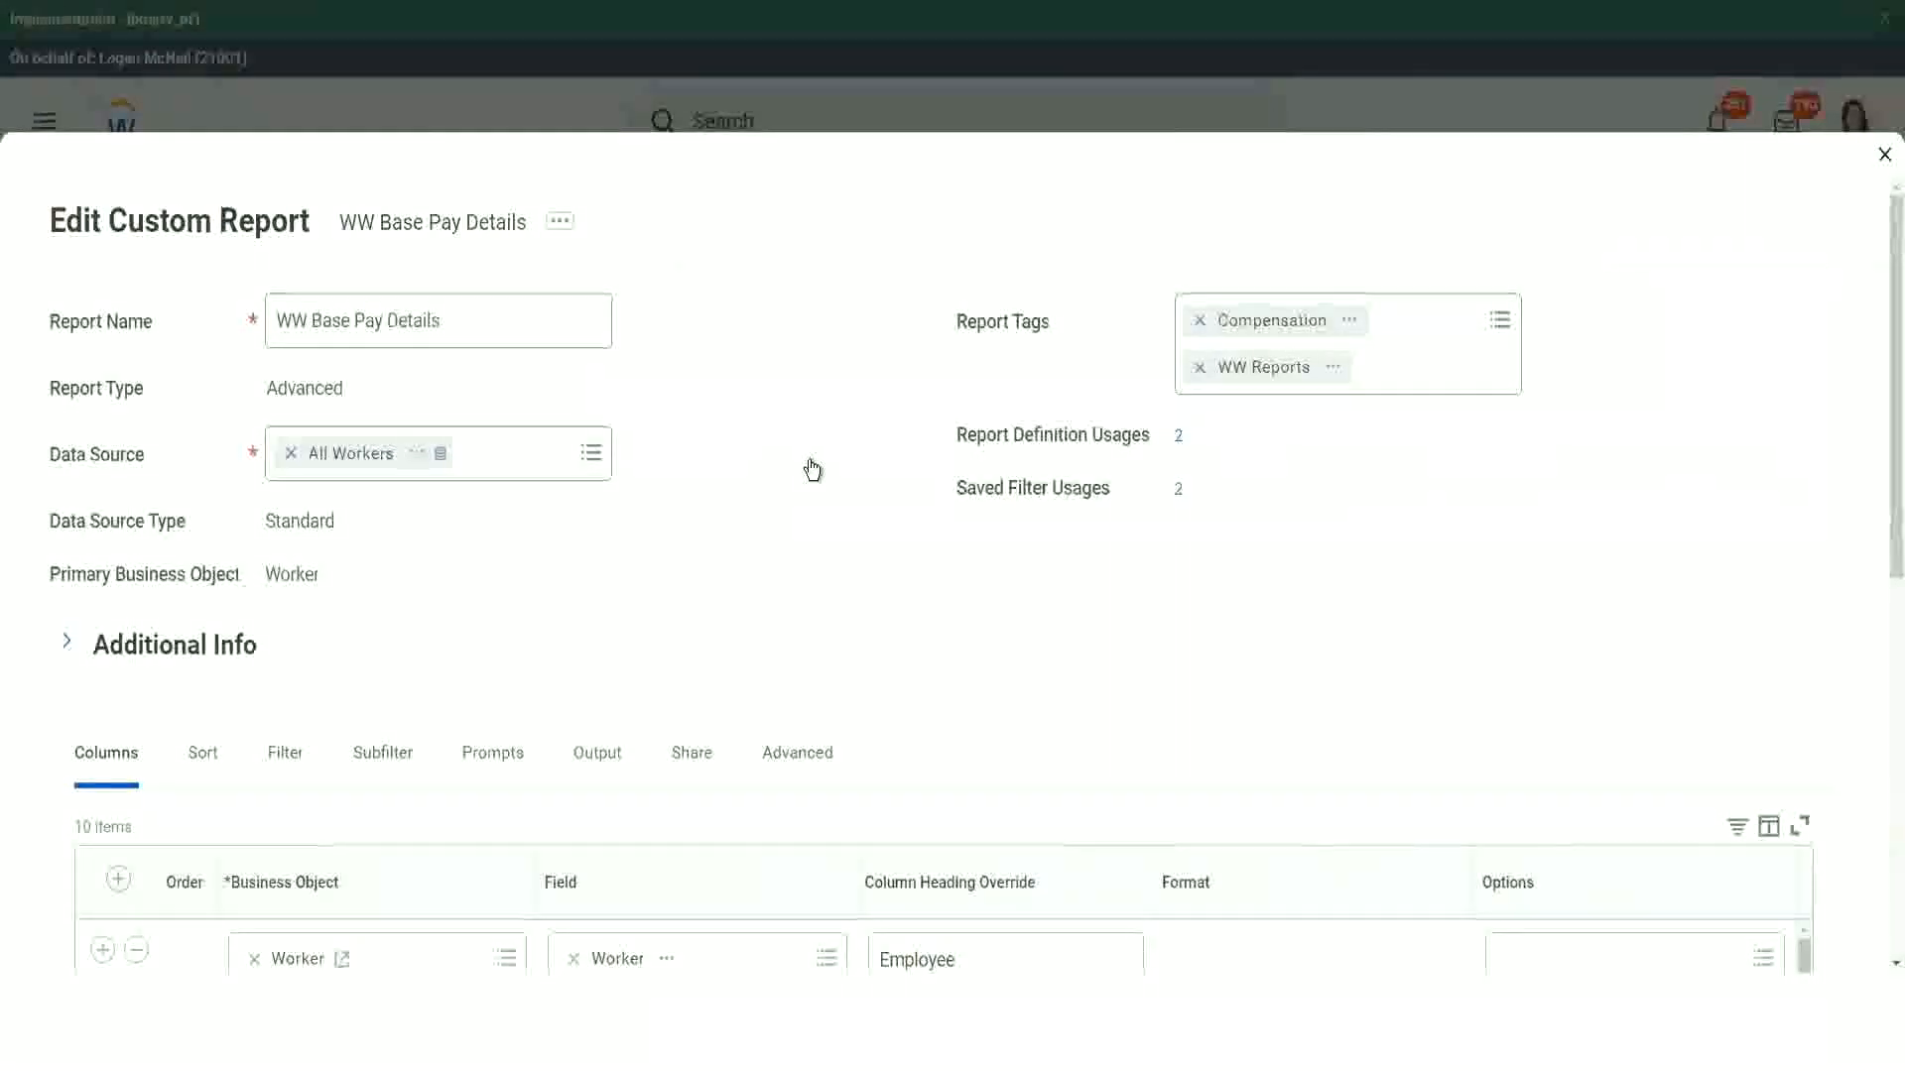
Step: Add a Worker column row below Worker's Age using the field CF-WW-ESI-Eldest Dependent Child
scroll(812, 469, down, 6)
scroll(534, 719, down, 3)
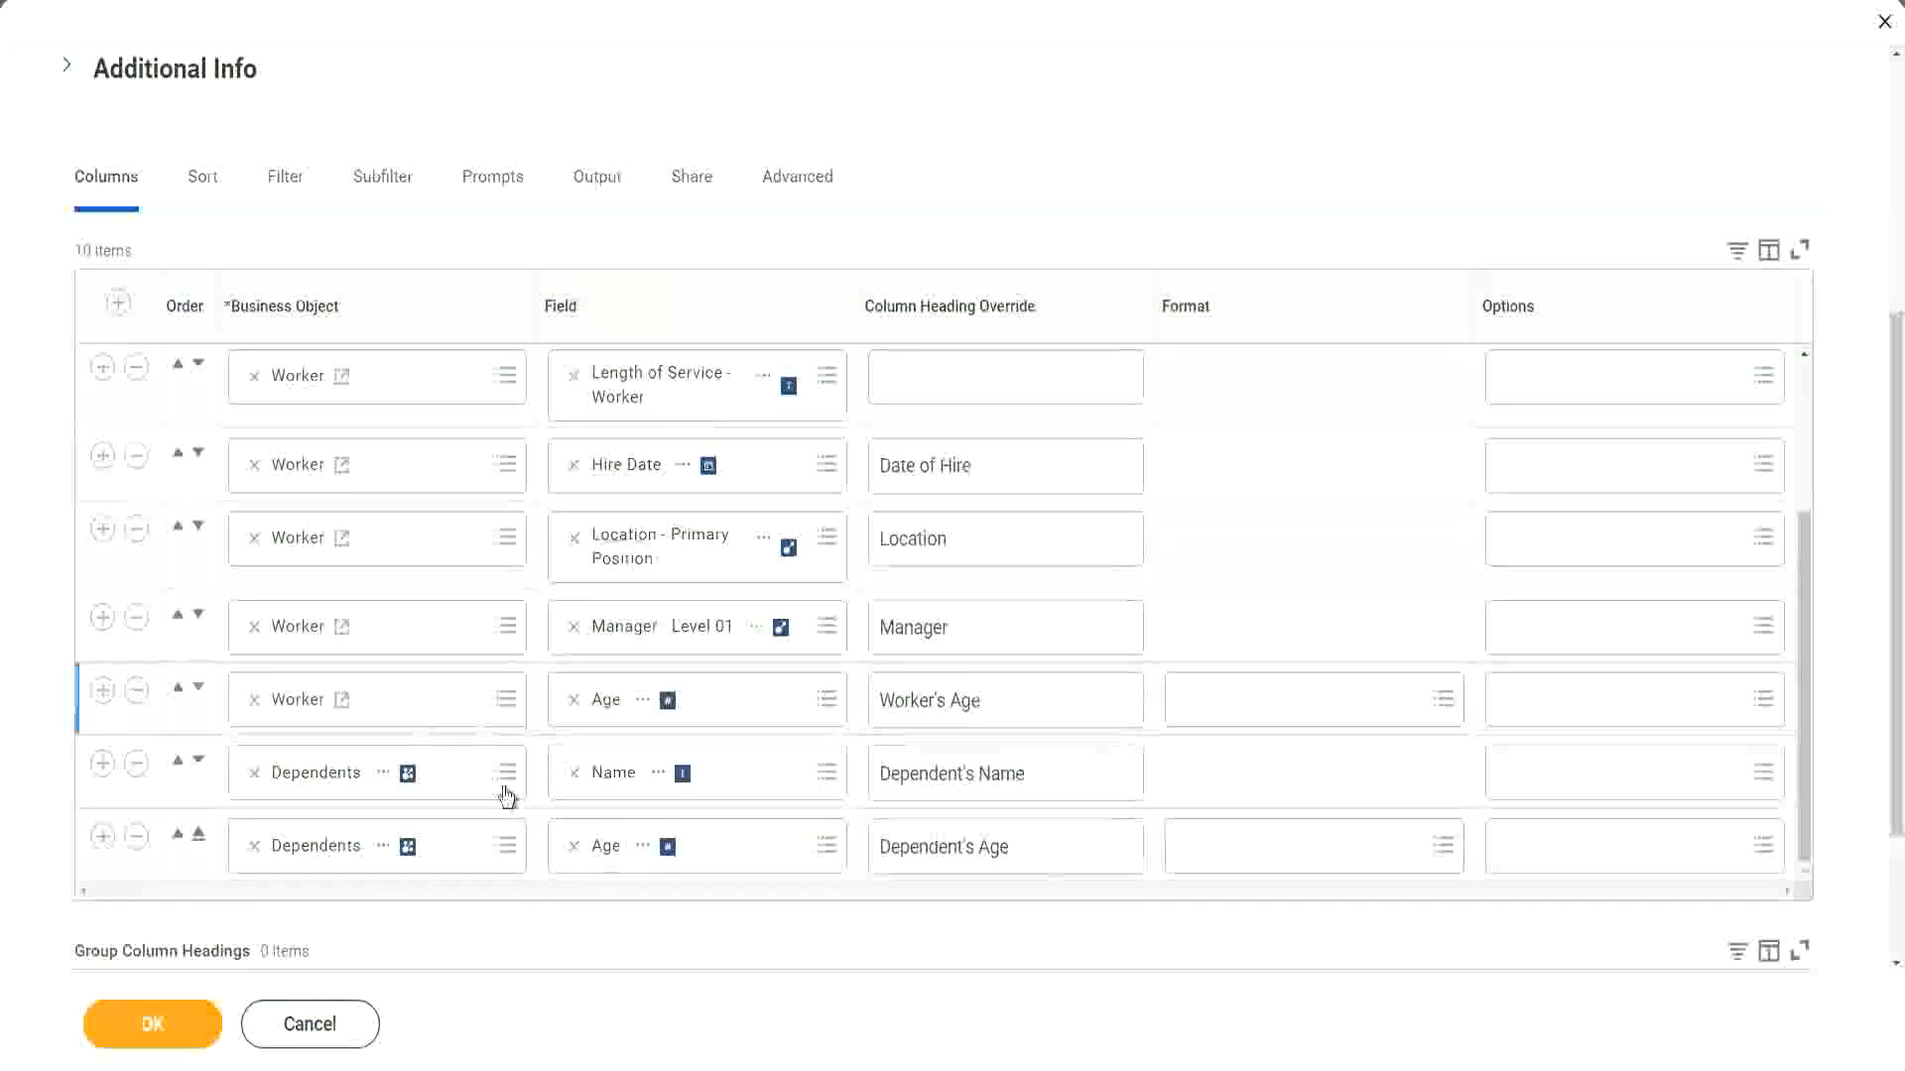
click(104, 699)
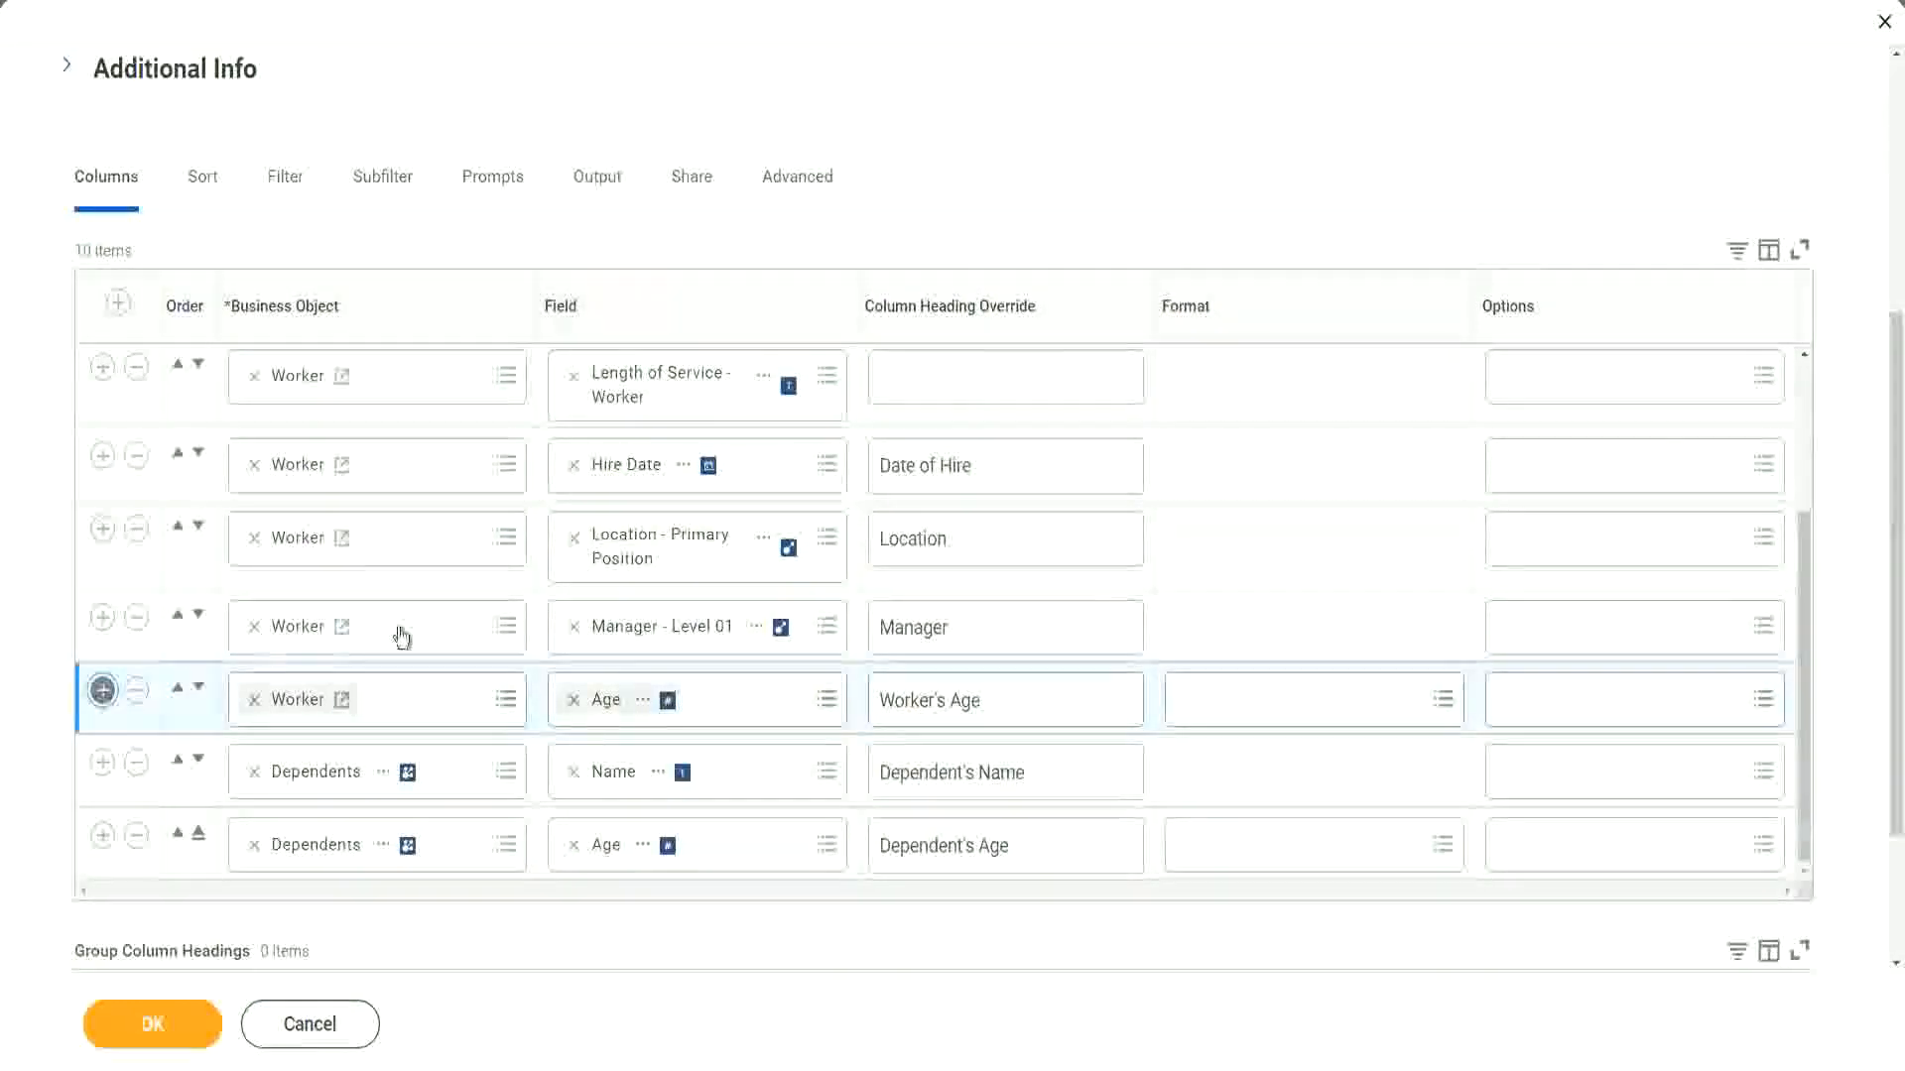
scroll(481, 535, down, 1)
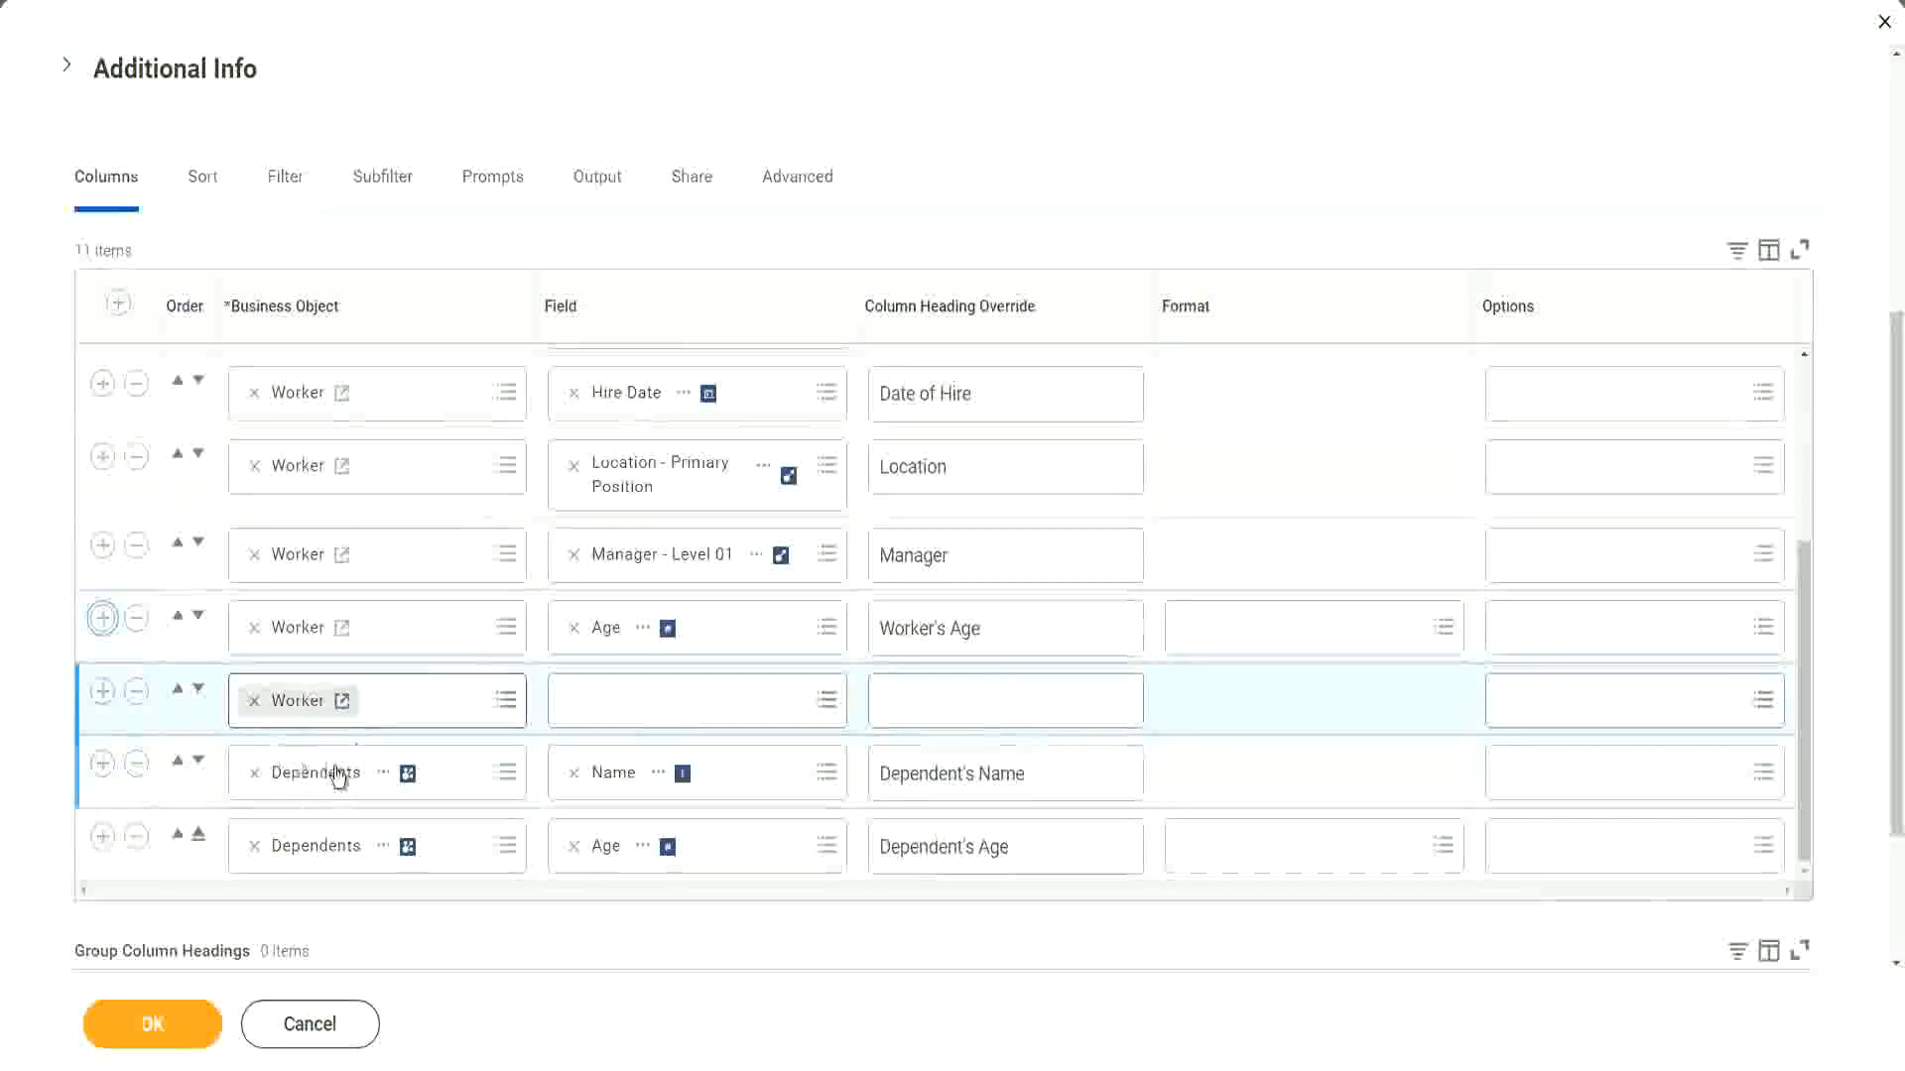
click(629, 690)
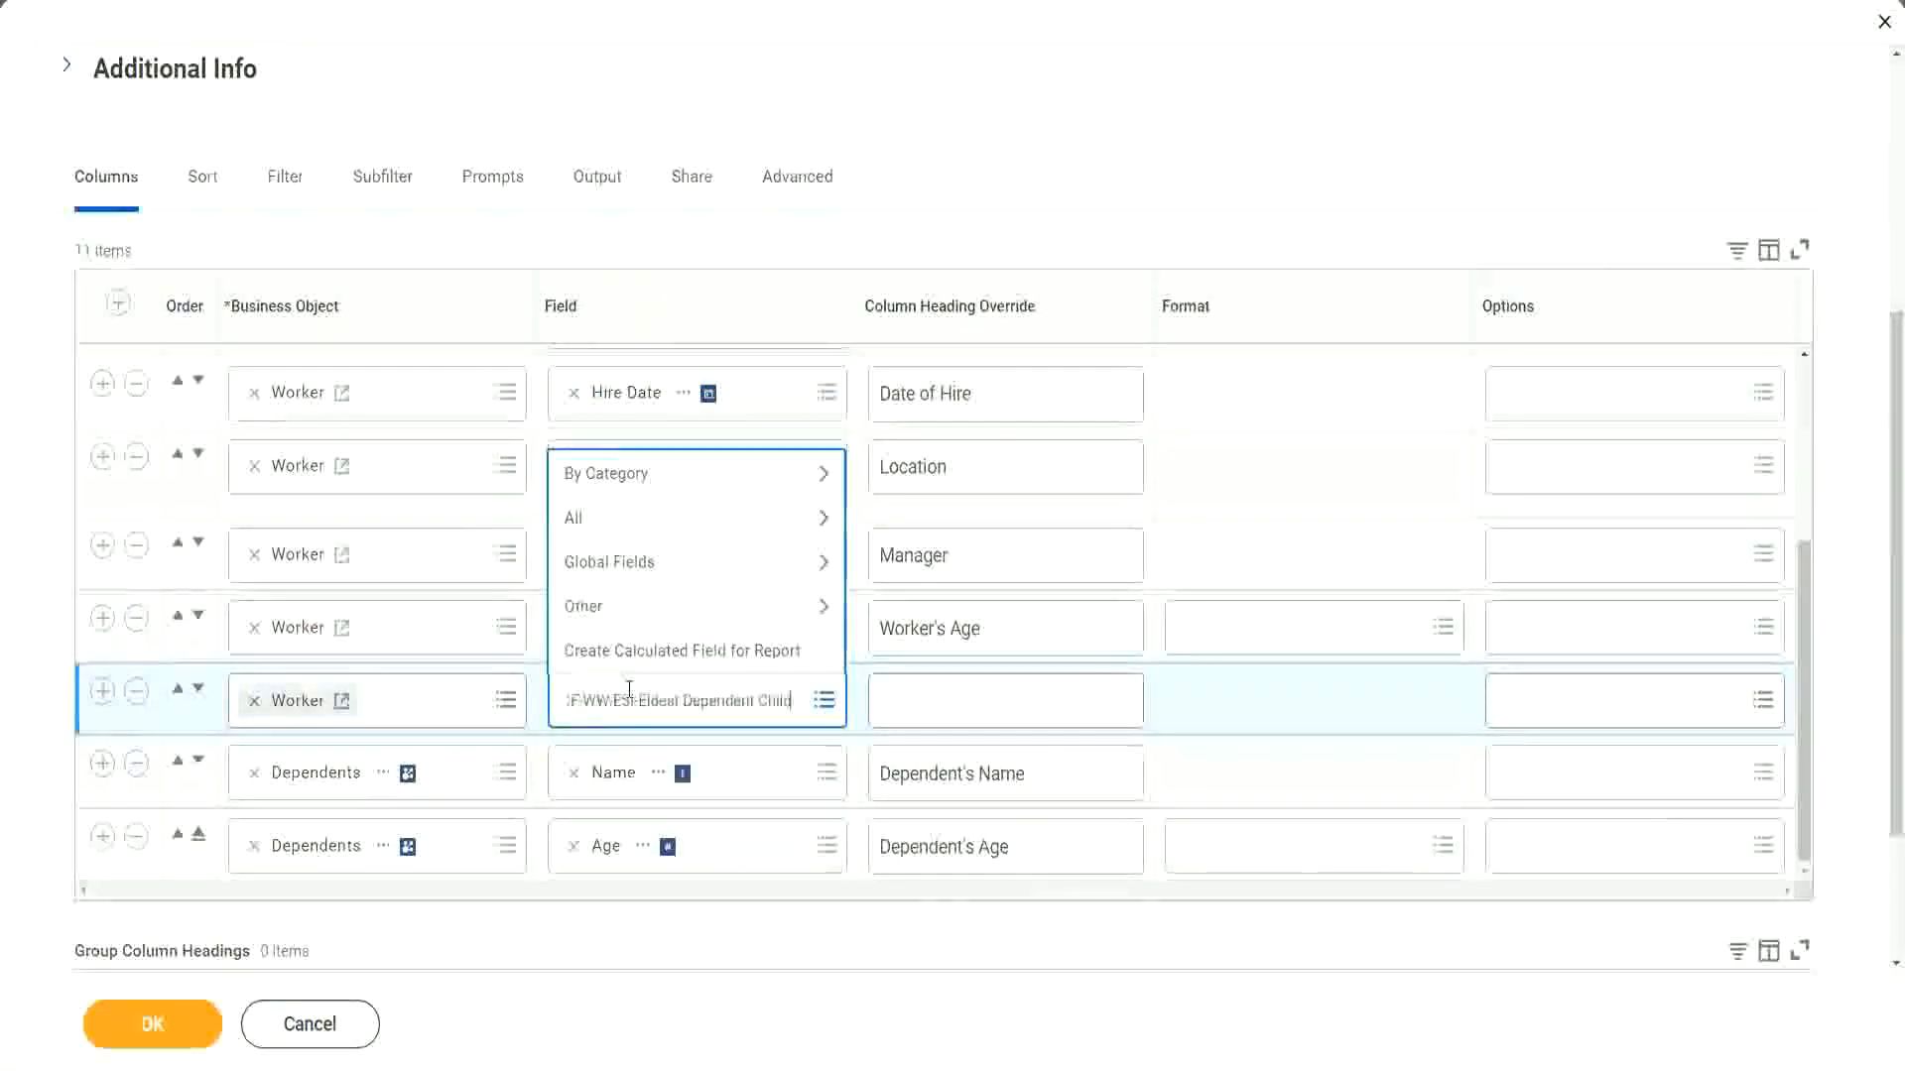
text(CF-WW-EBI-Eldest Dependent Child)
key(Return)
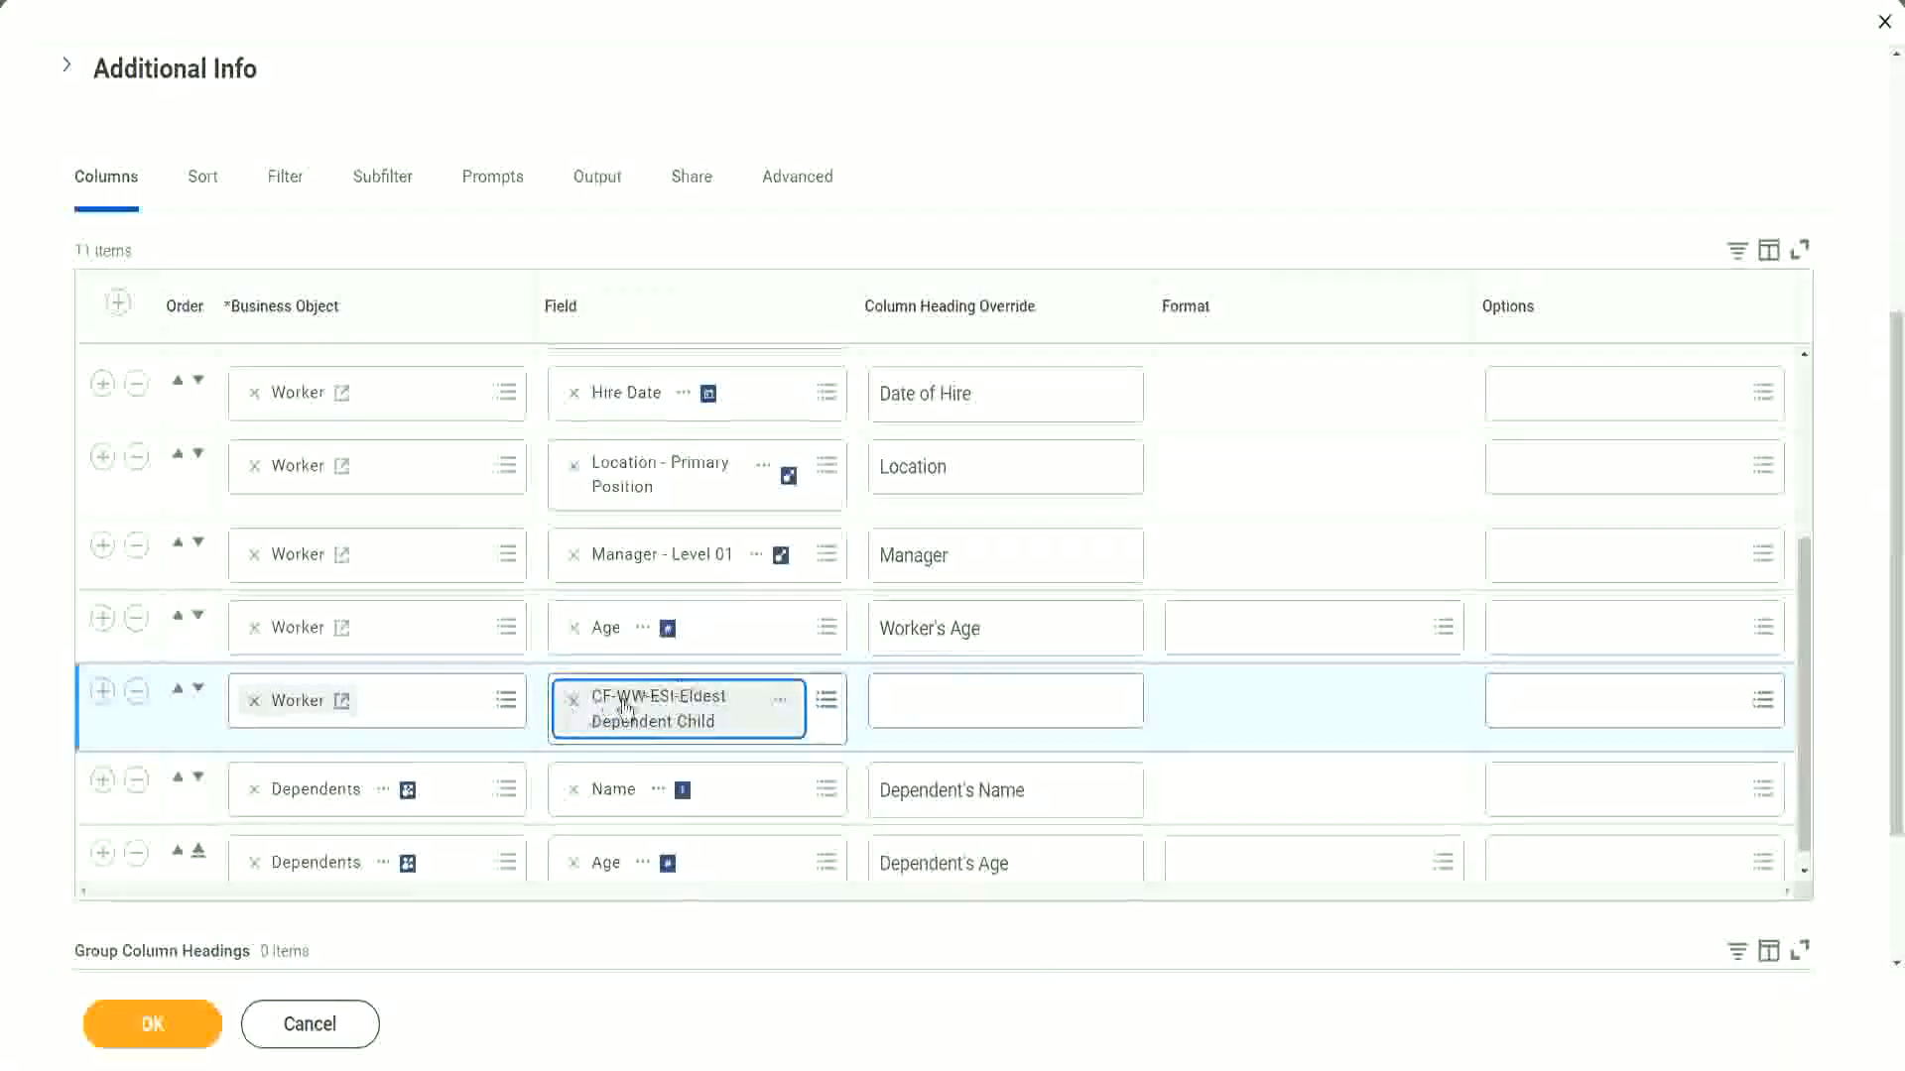
Step: Set the new column's heading override to "Eldest Dependent Child" and save the report definition
click(914, 702)
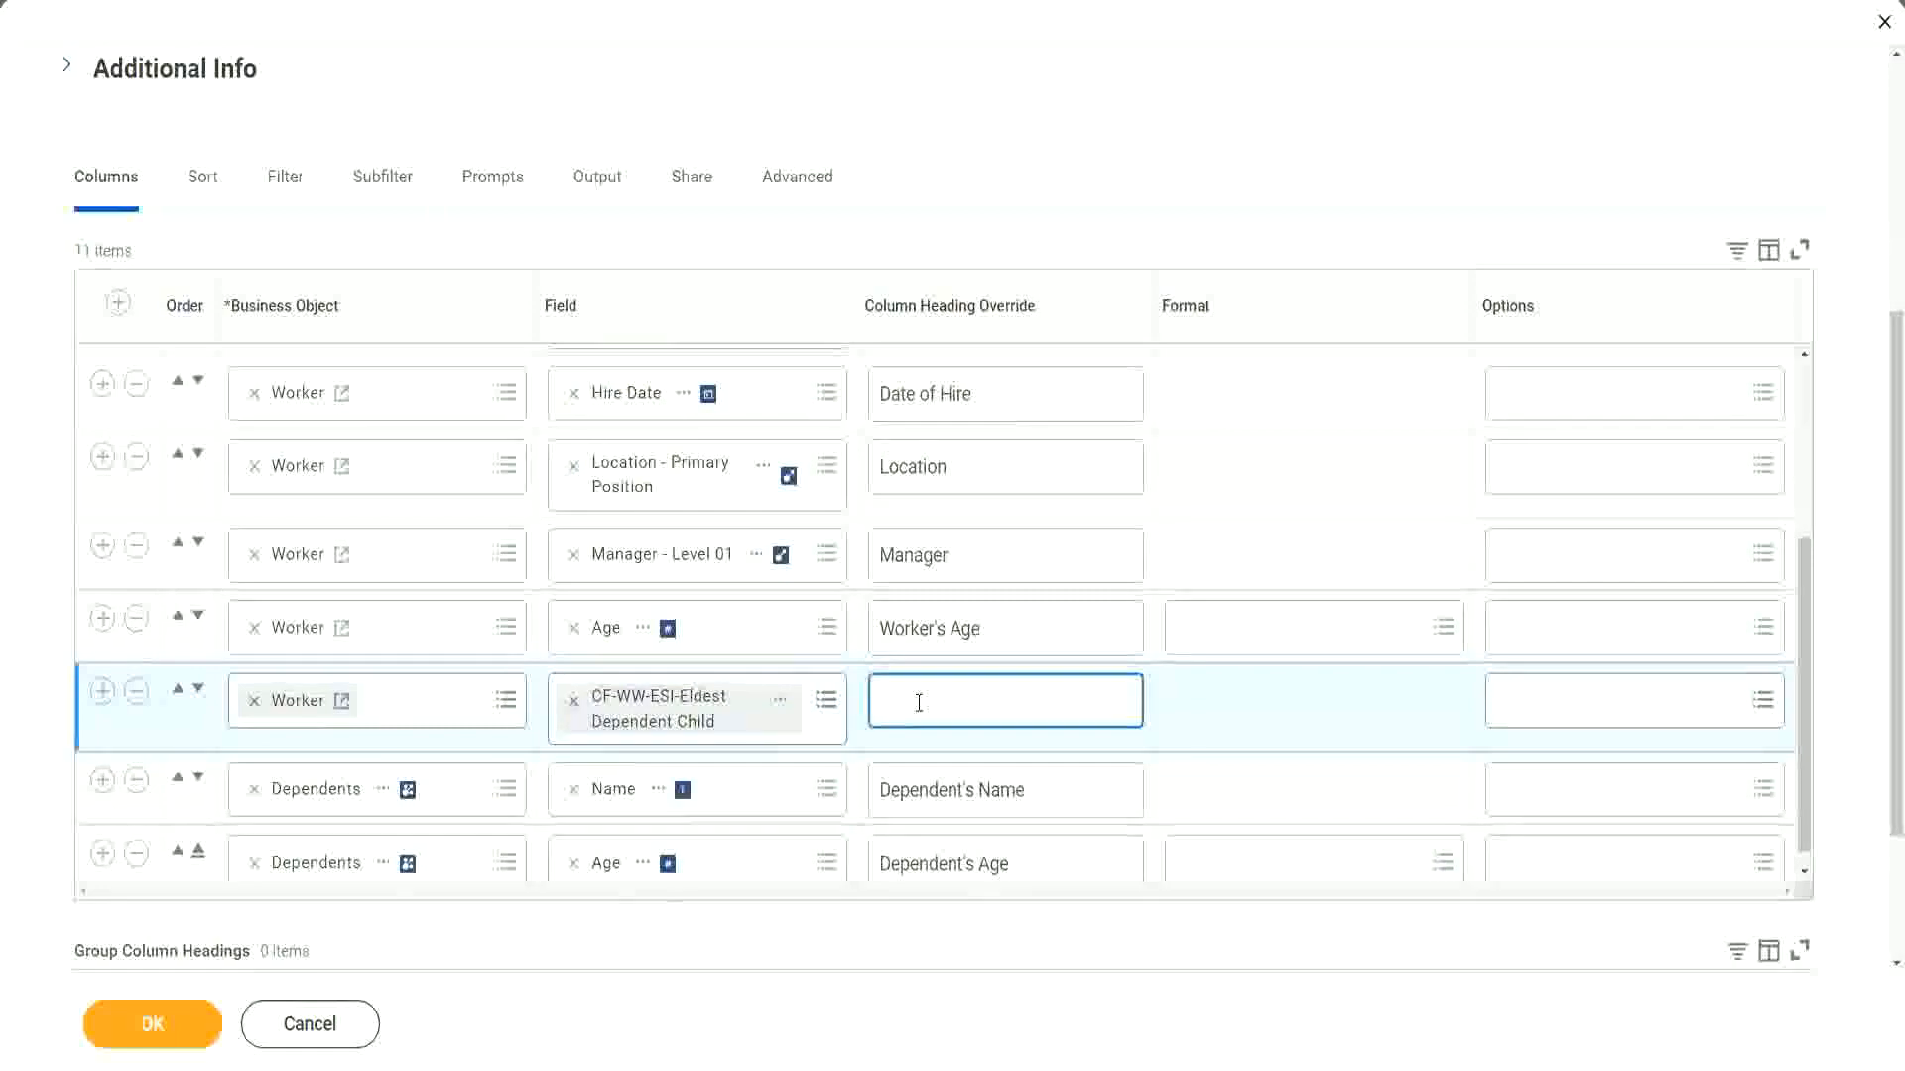
text(Eld)
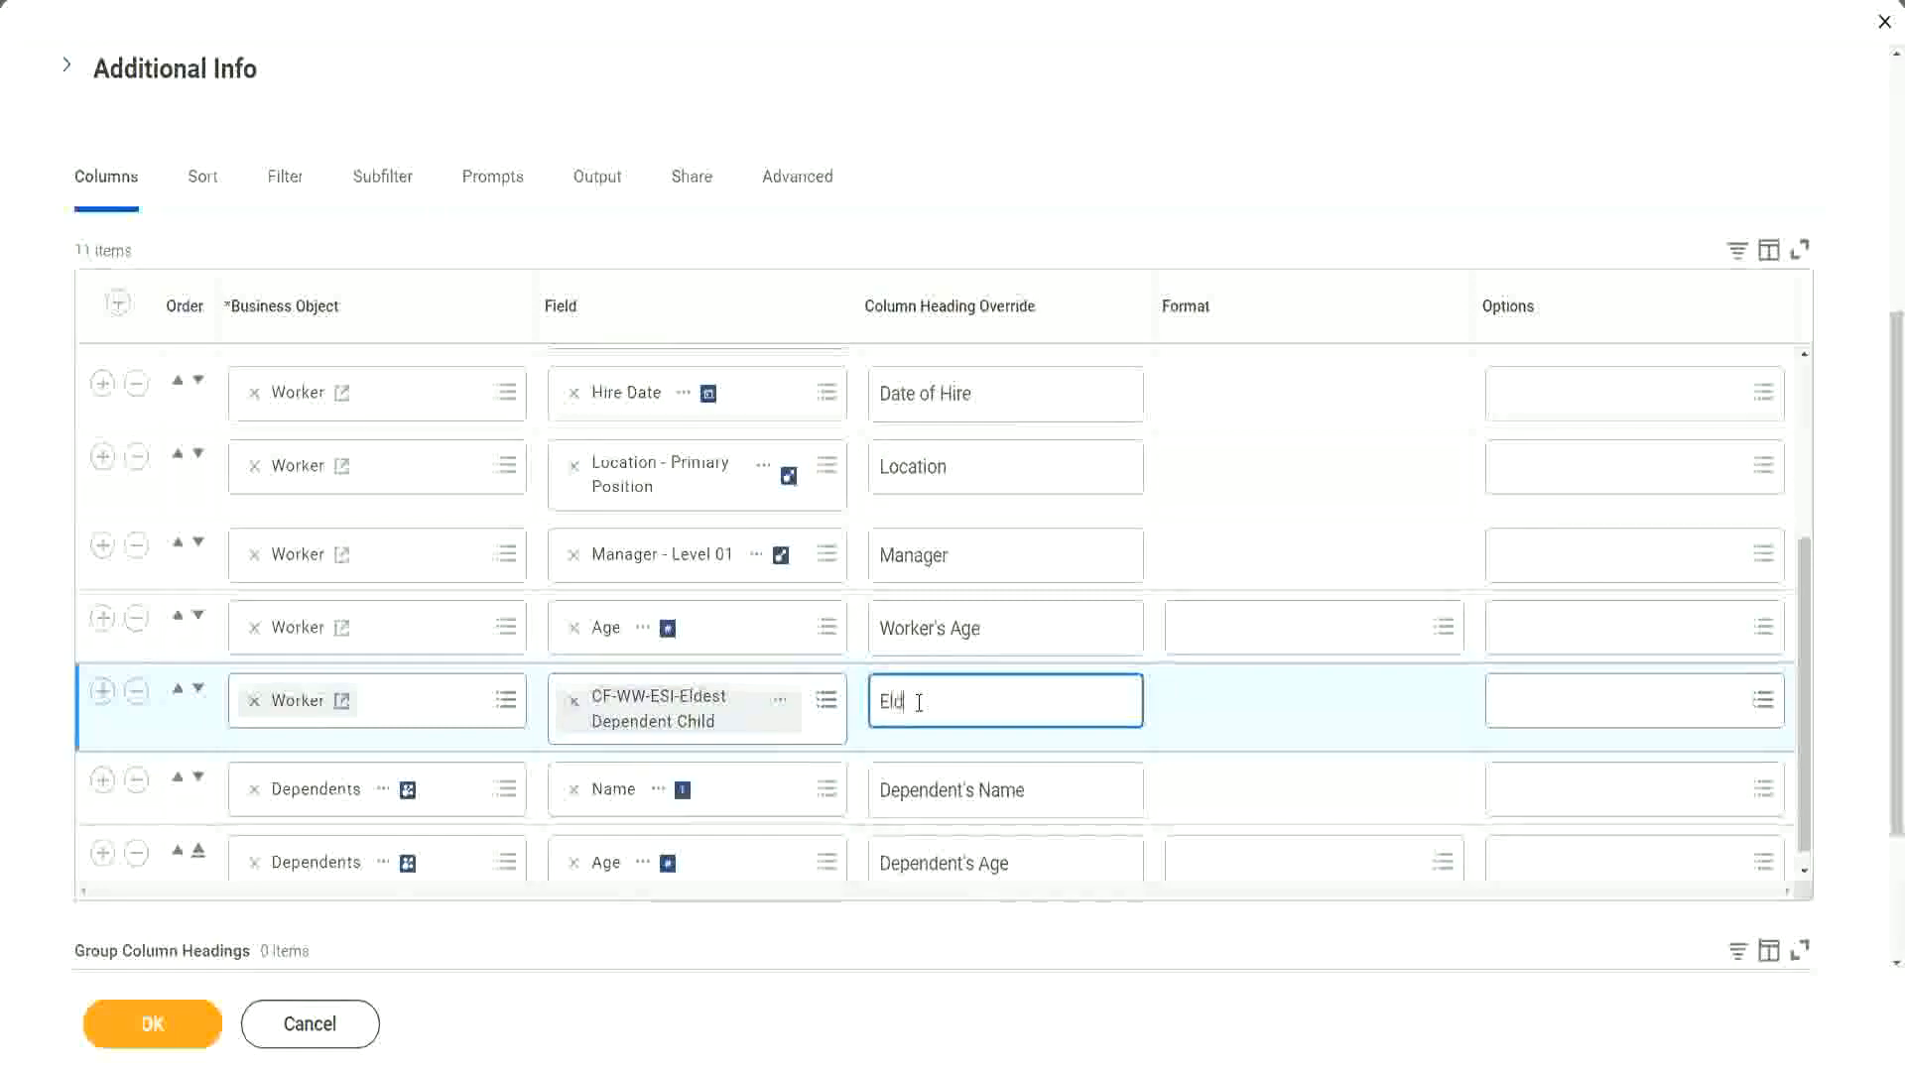
text(est De)
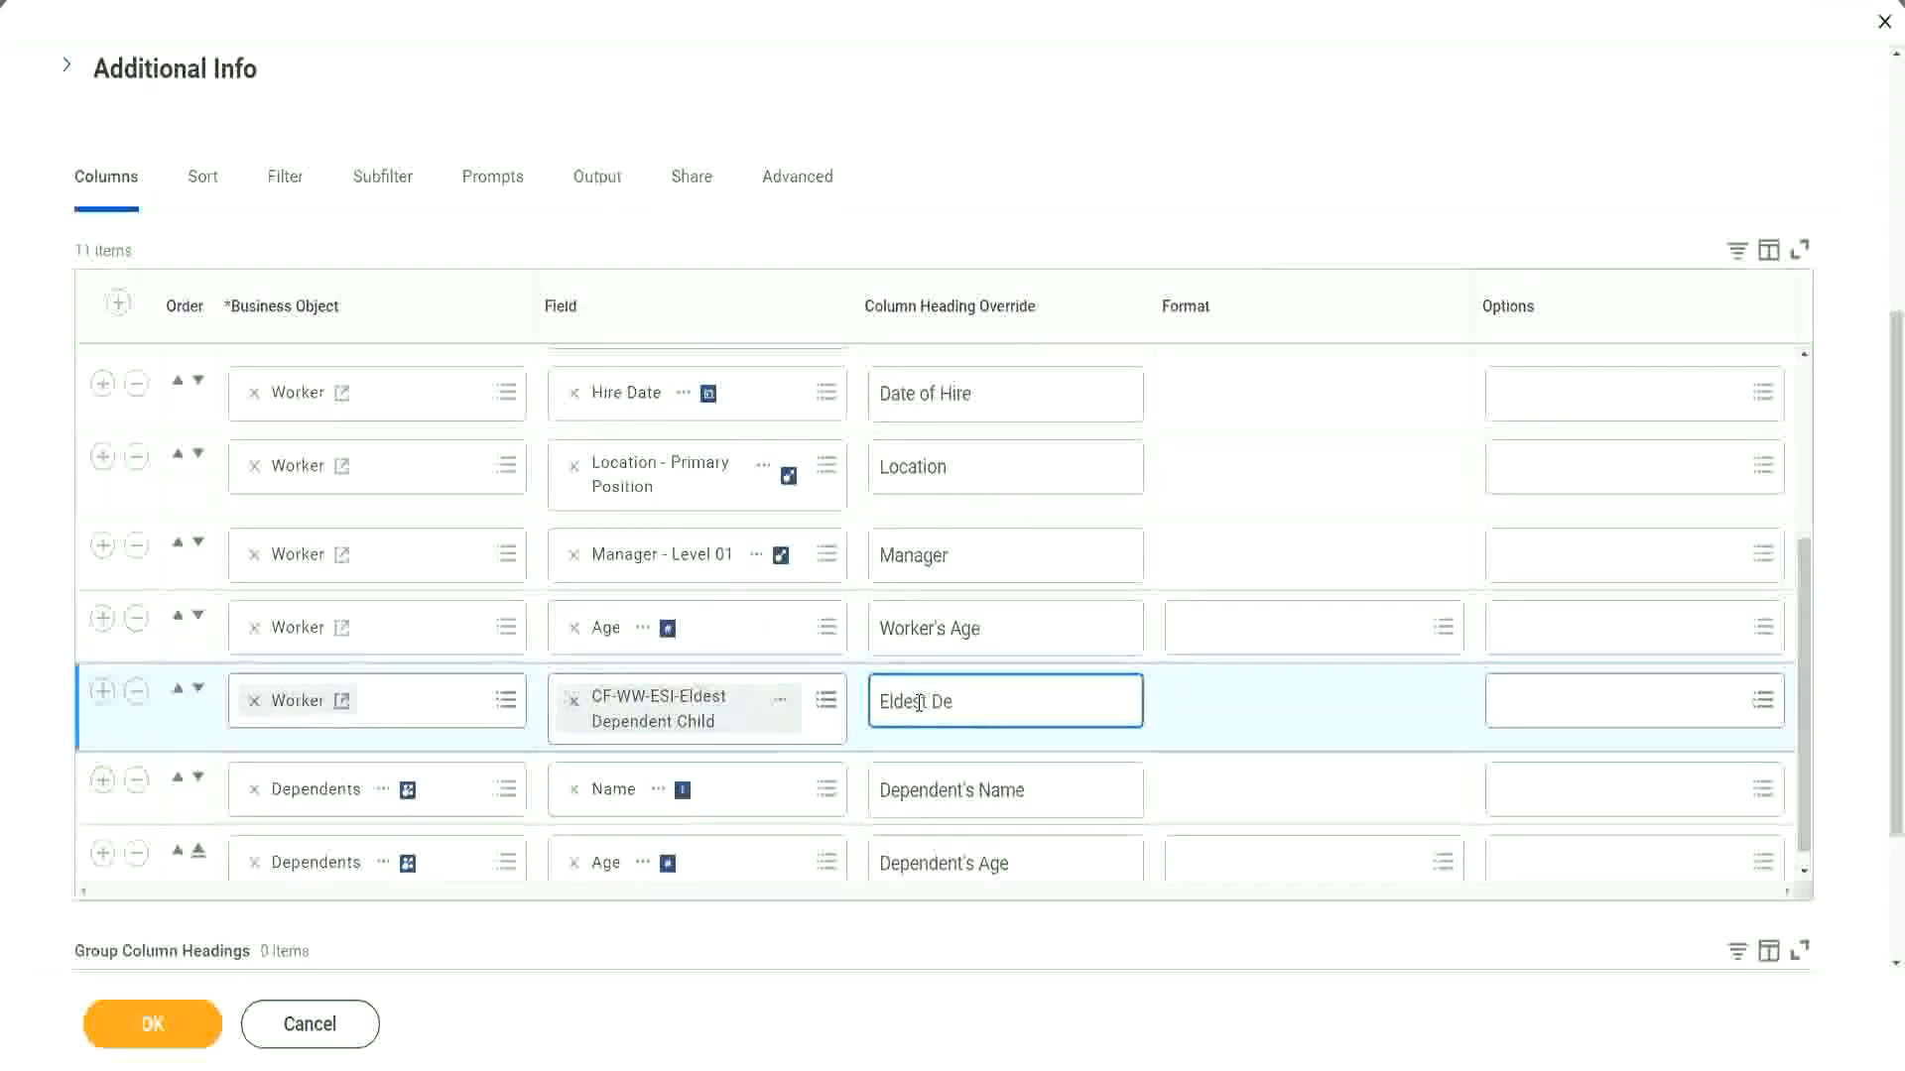
text(penden)
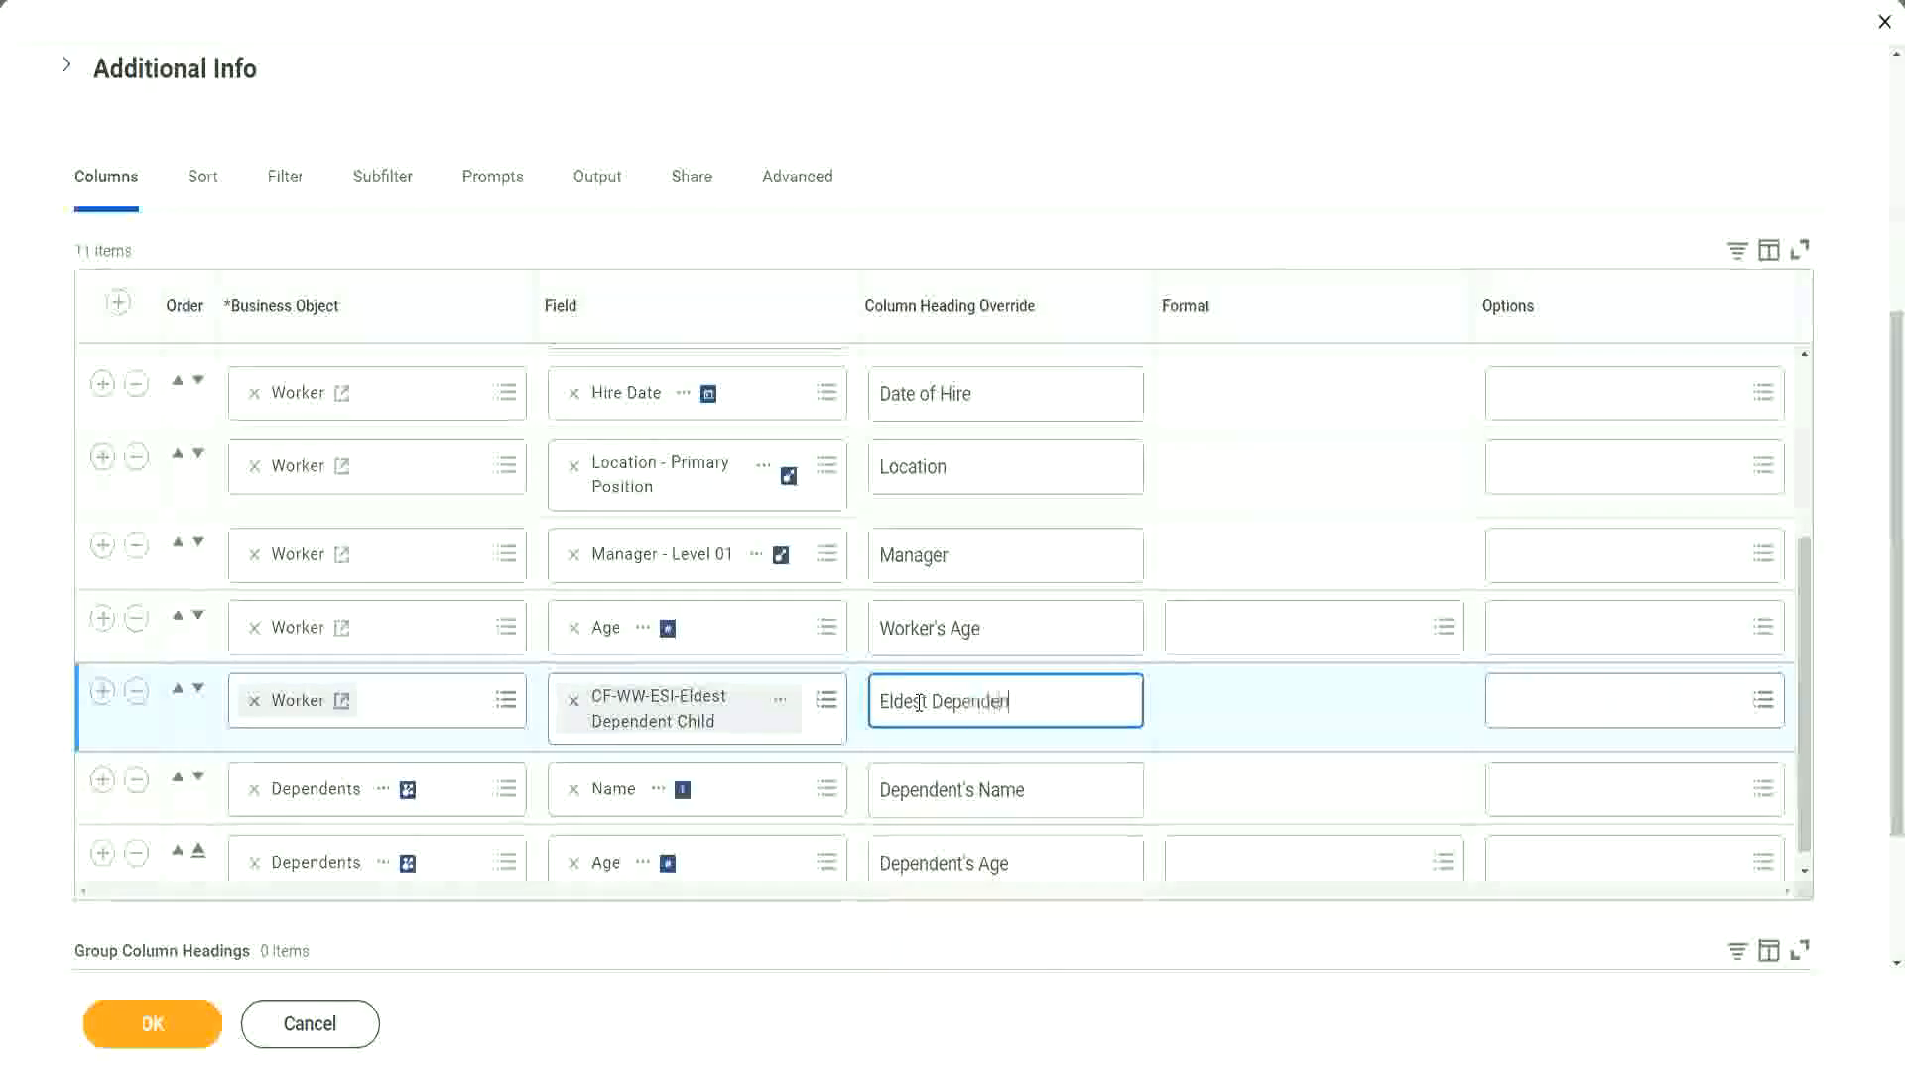
text(t Child)
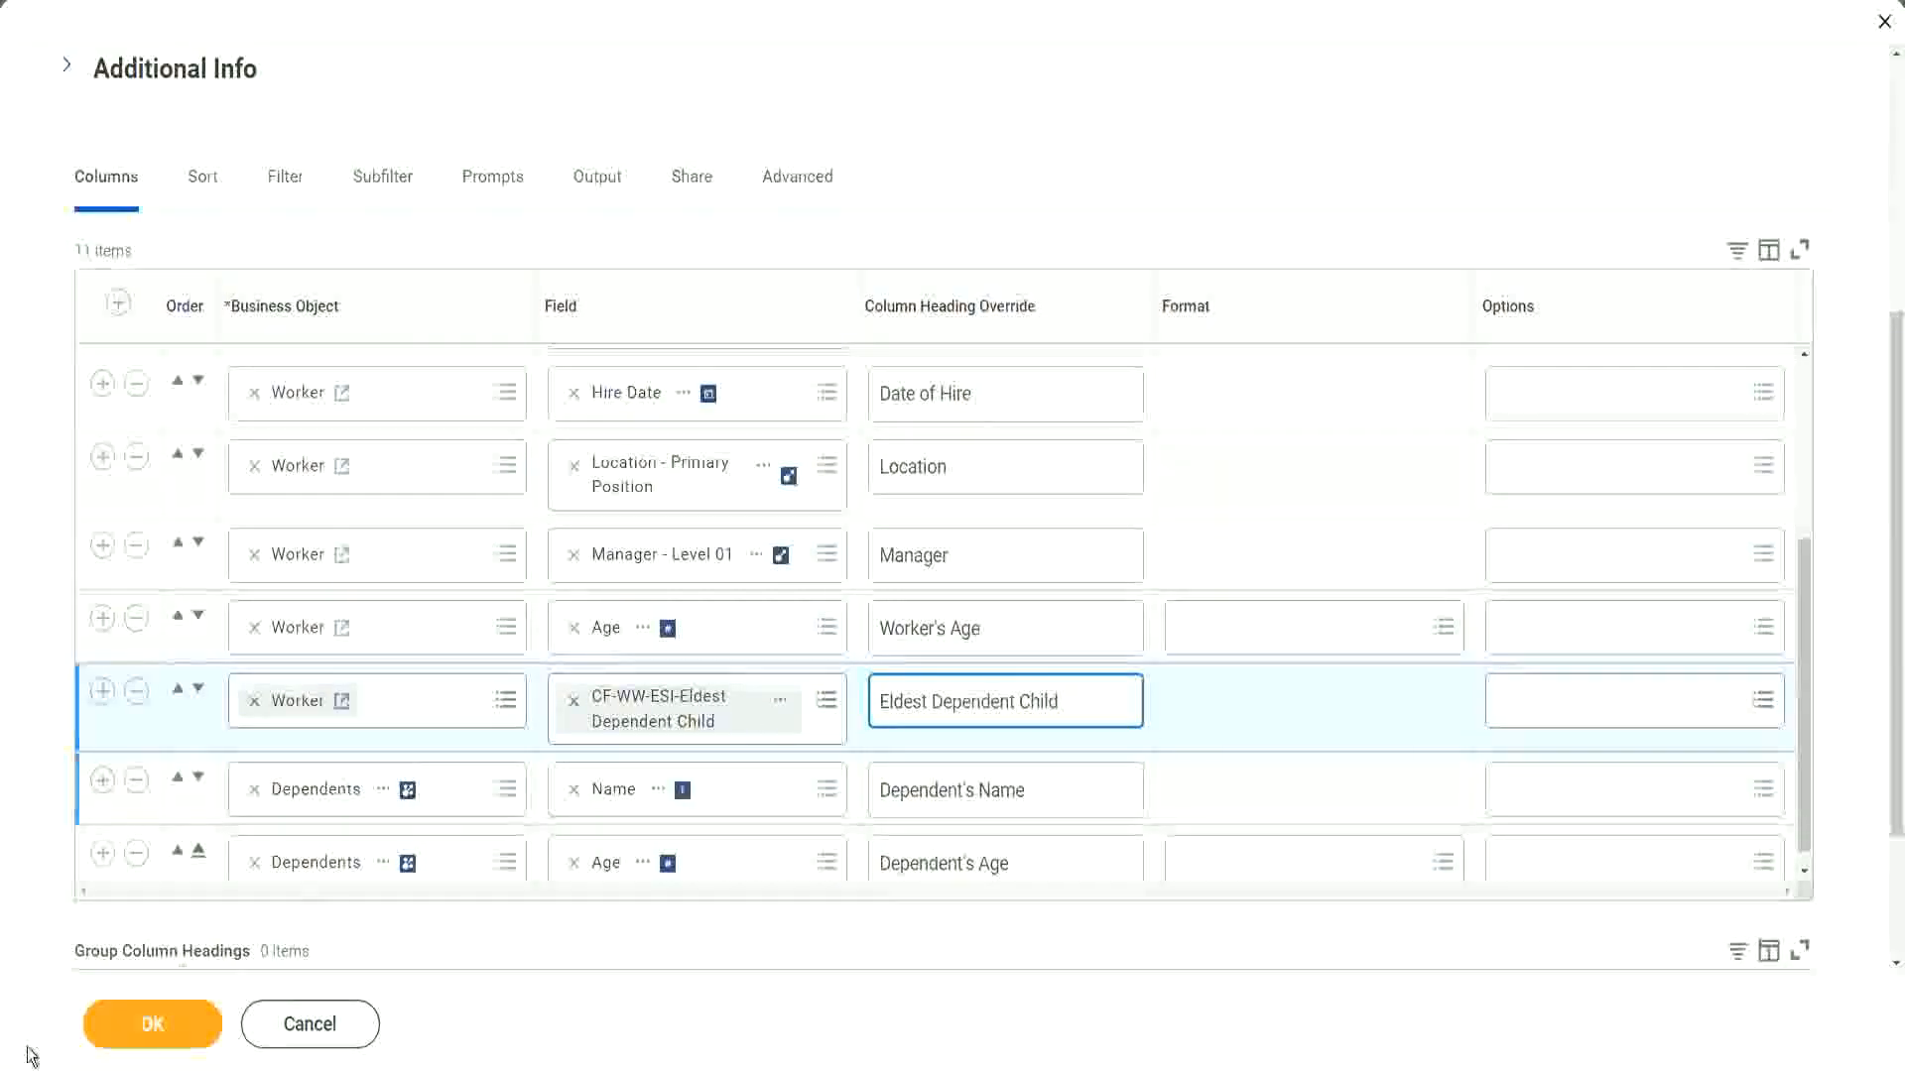
click(234, 897)
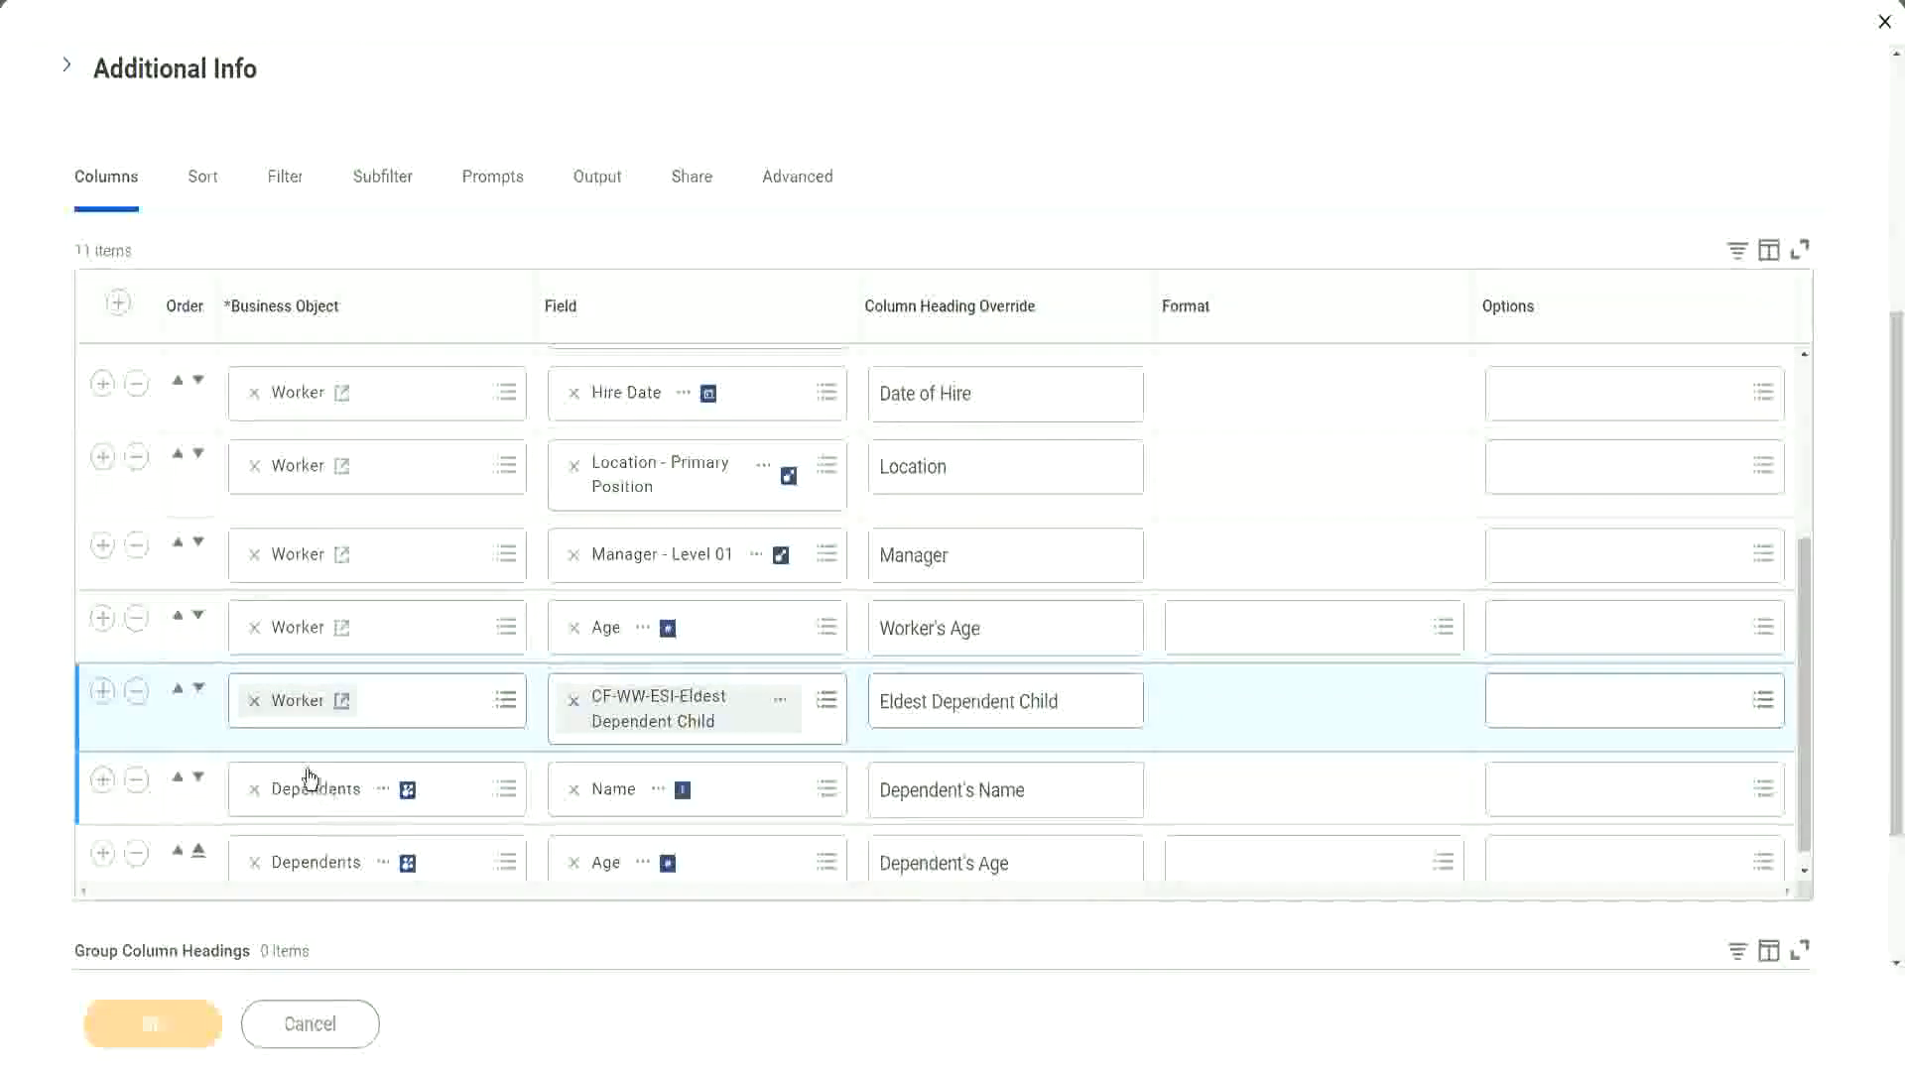
click(328, 719)
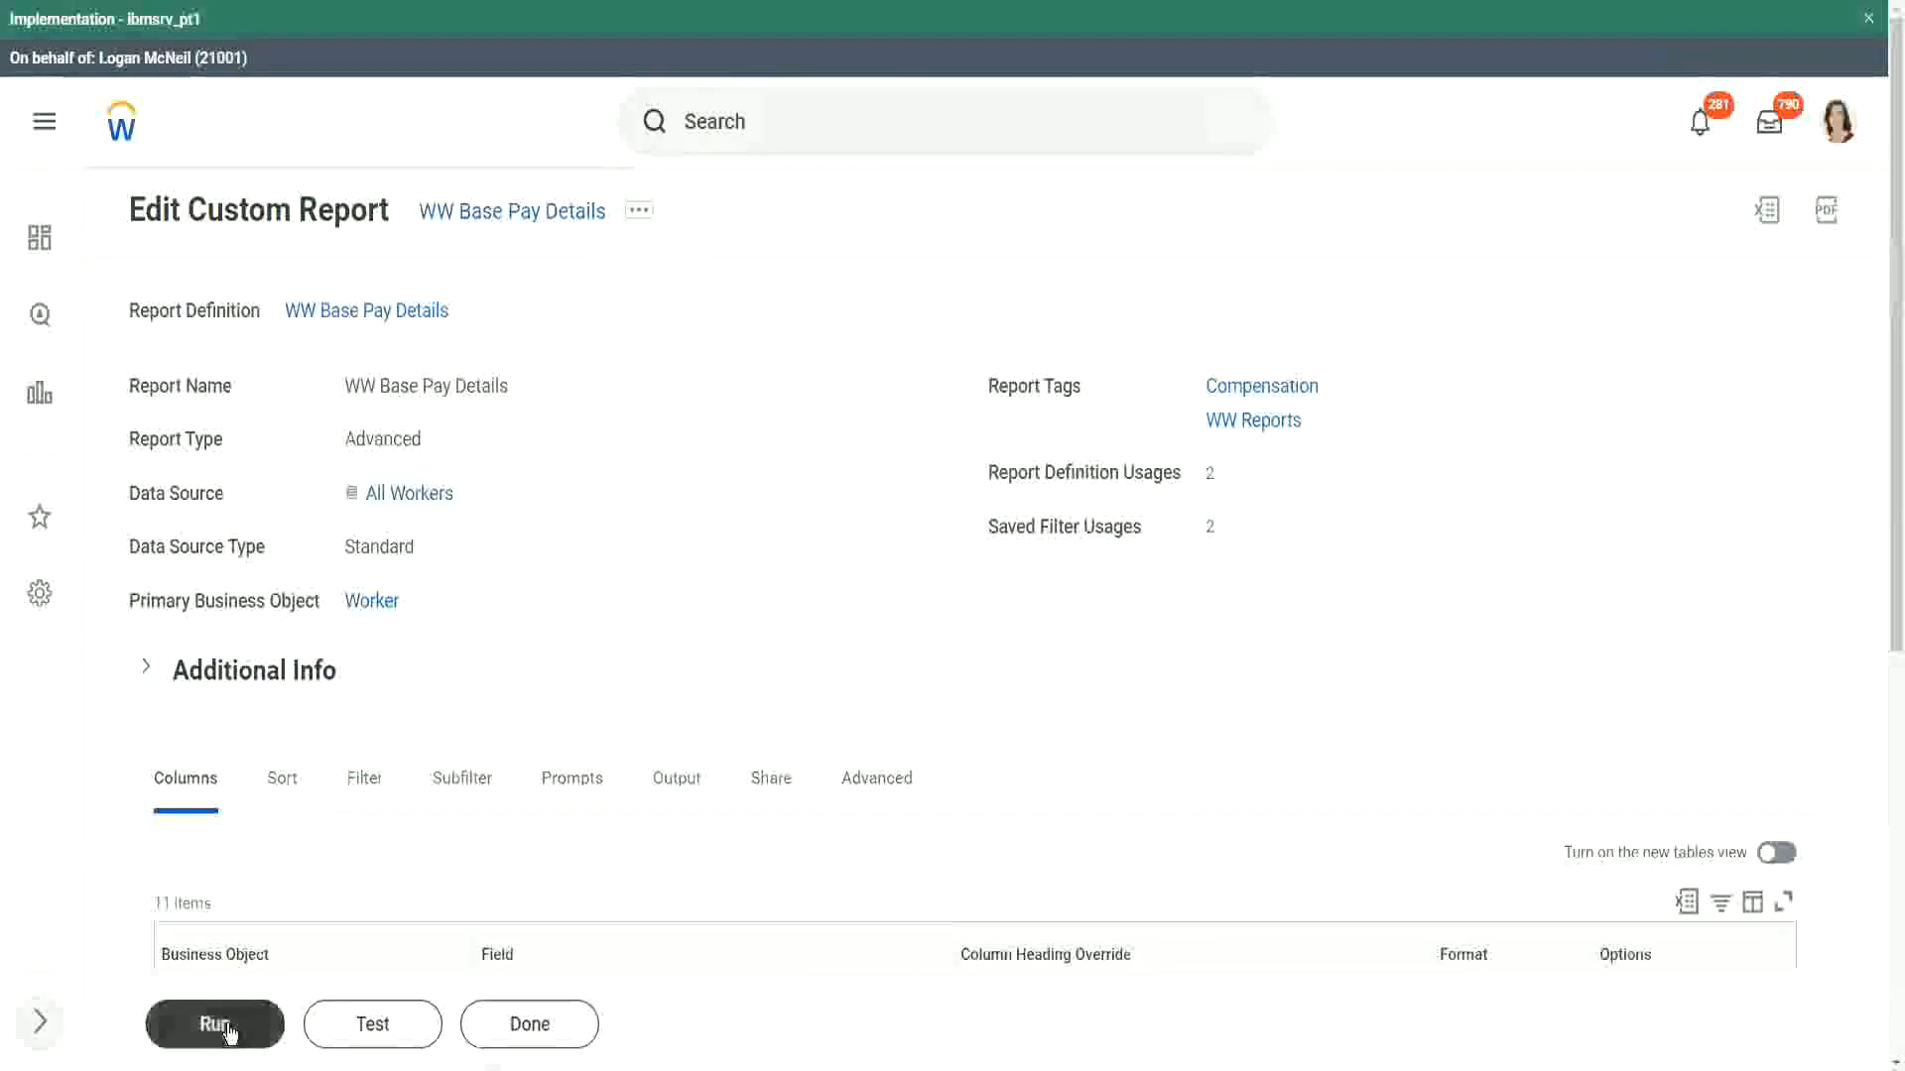
Step: Run the report for hire dates from 01/01/2000 to 12/31/2000
click(171, 1031)
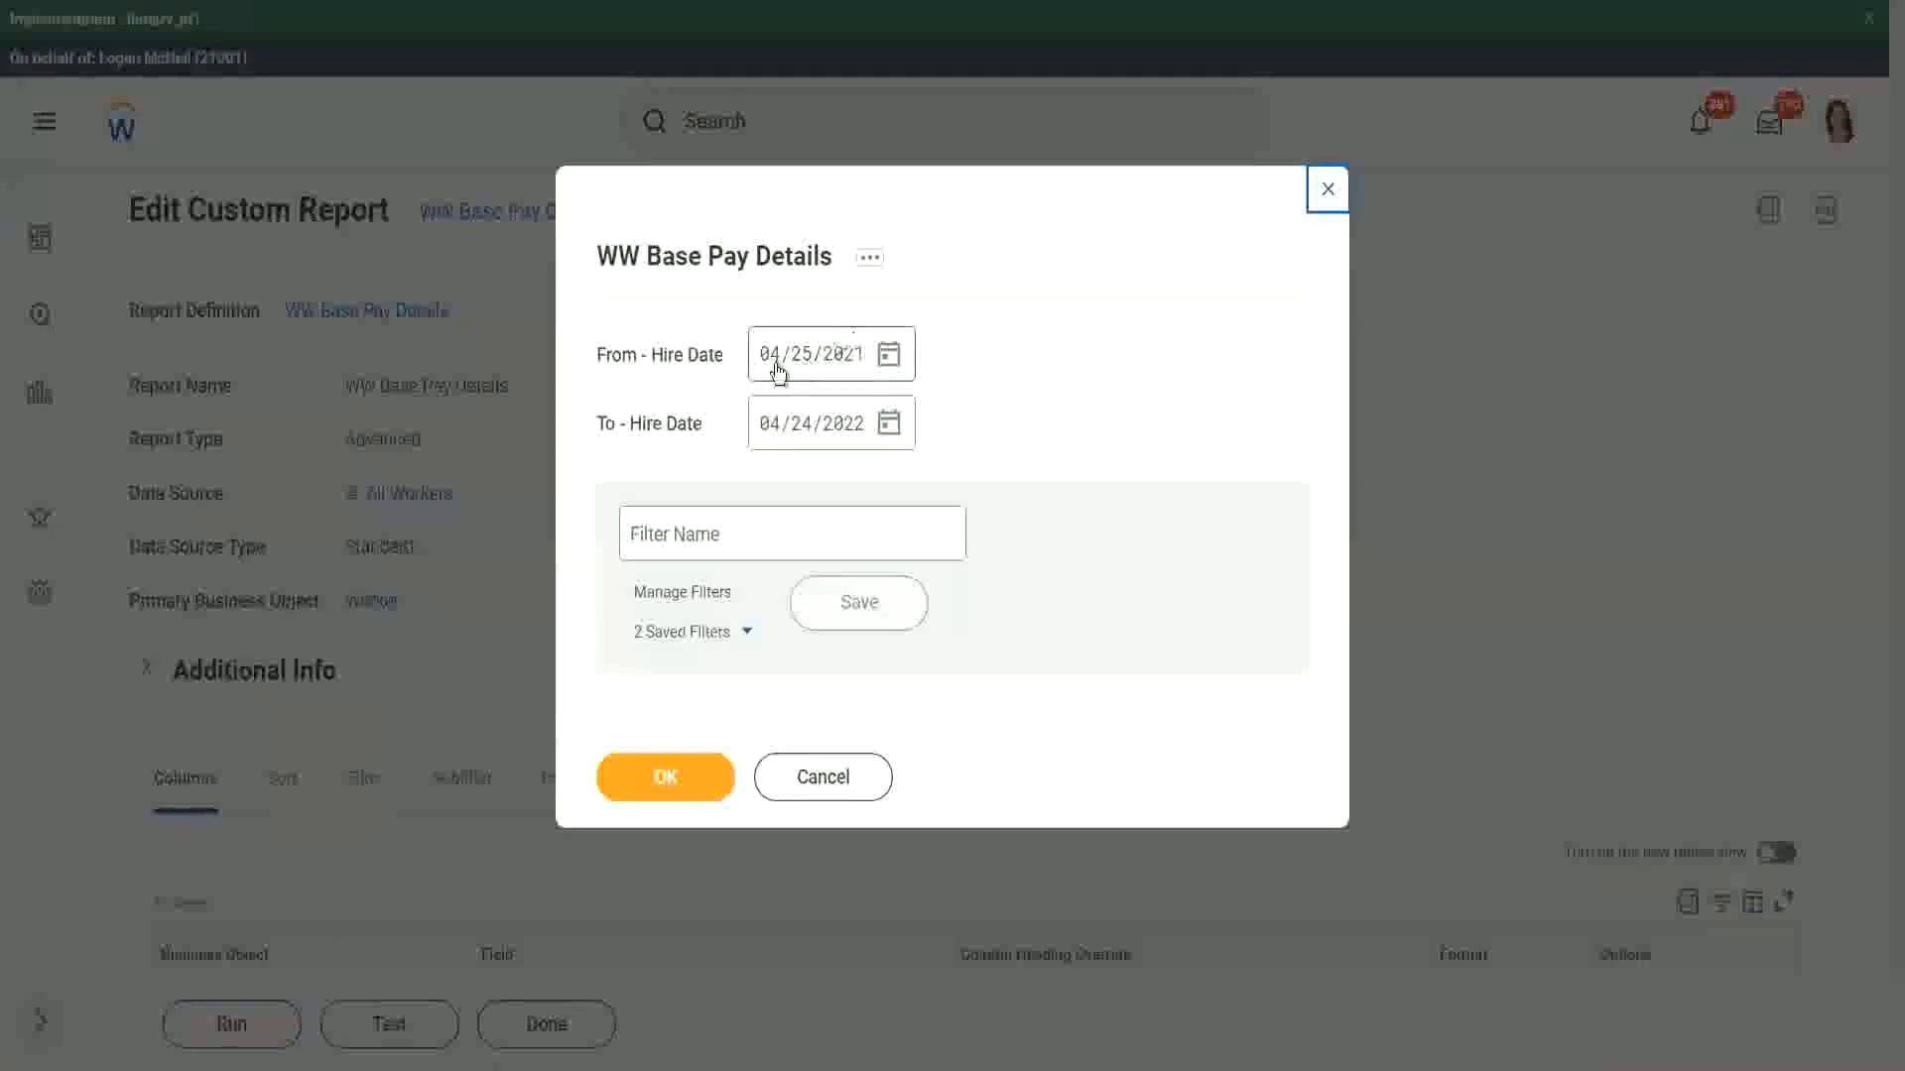
click(769, 367)
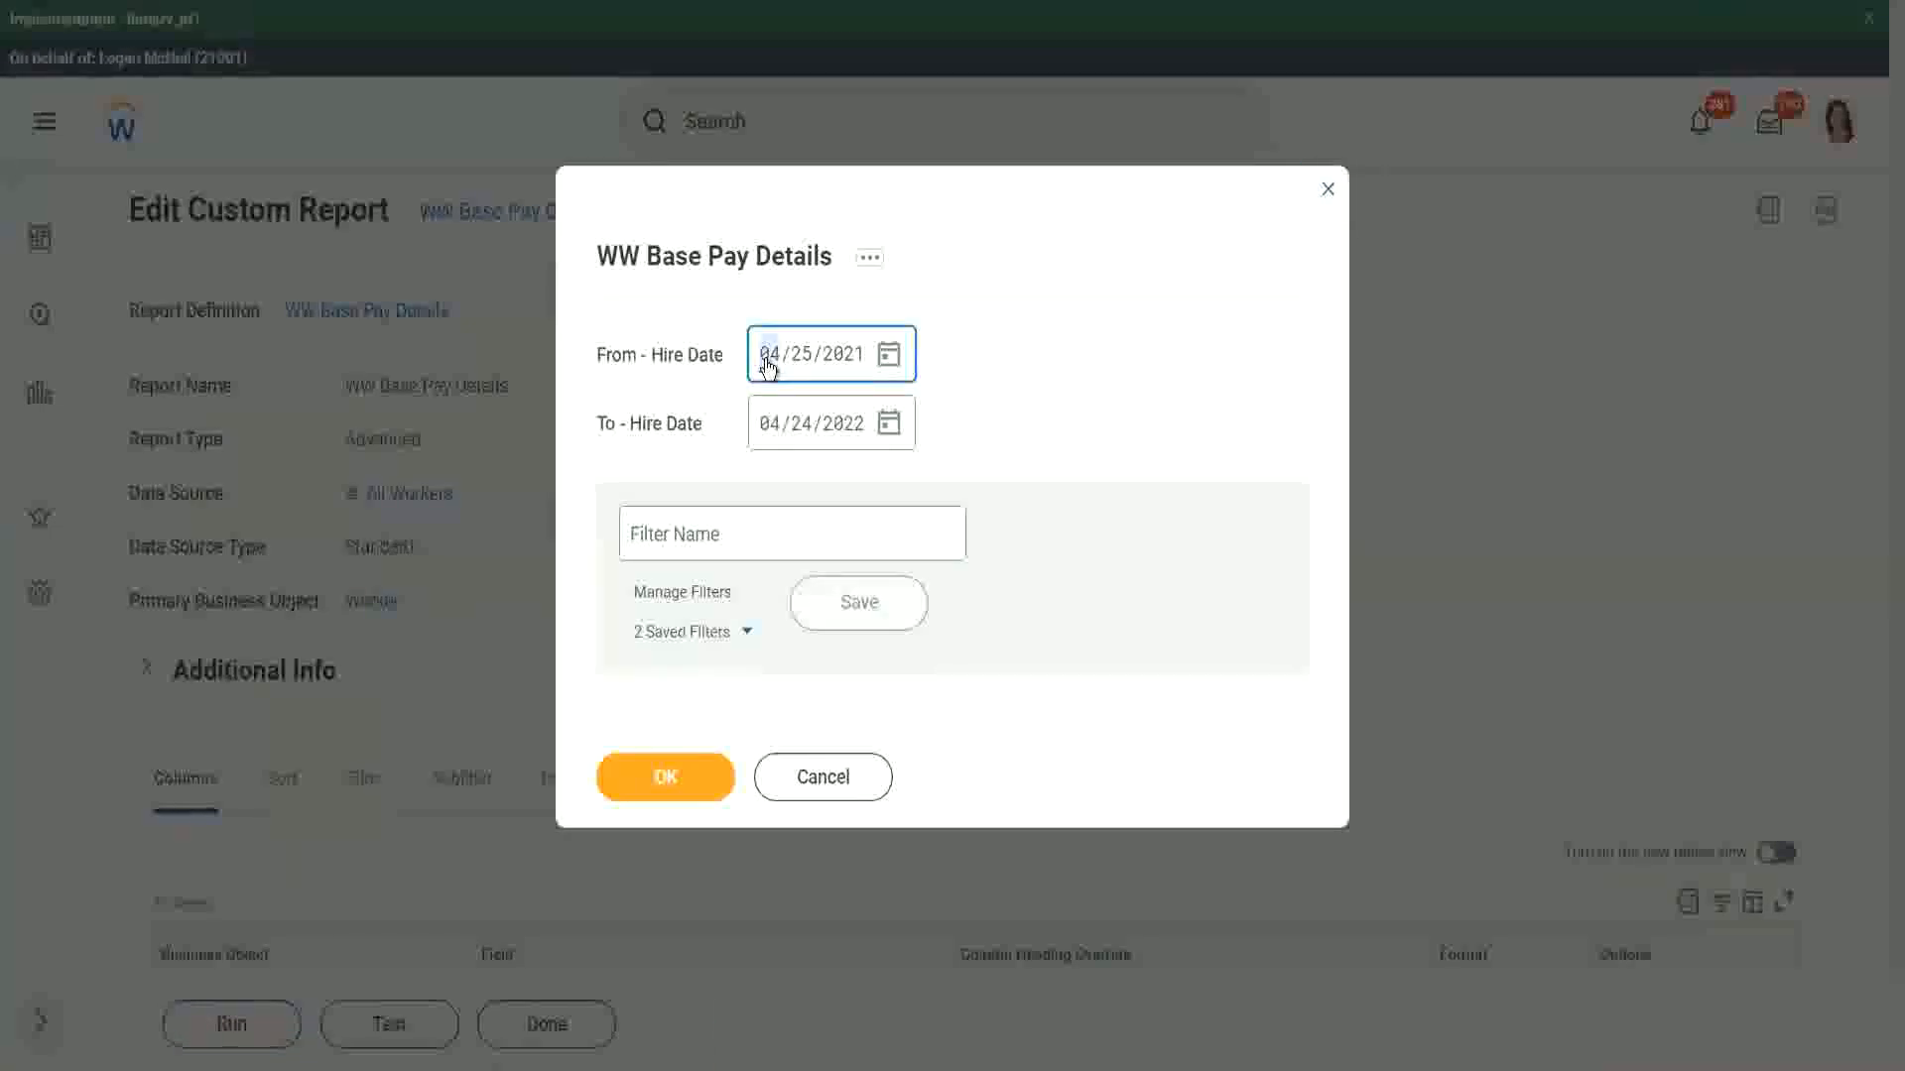
text(0101)
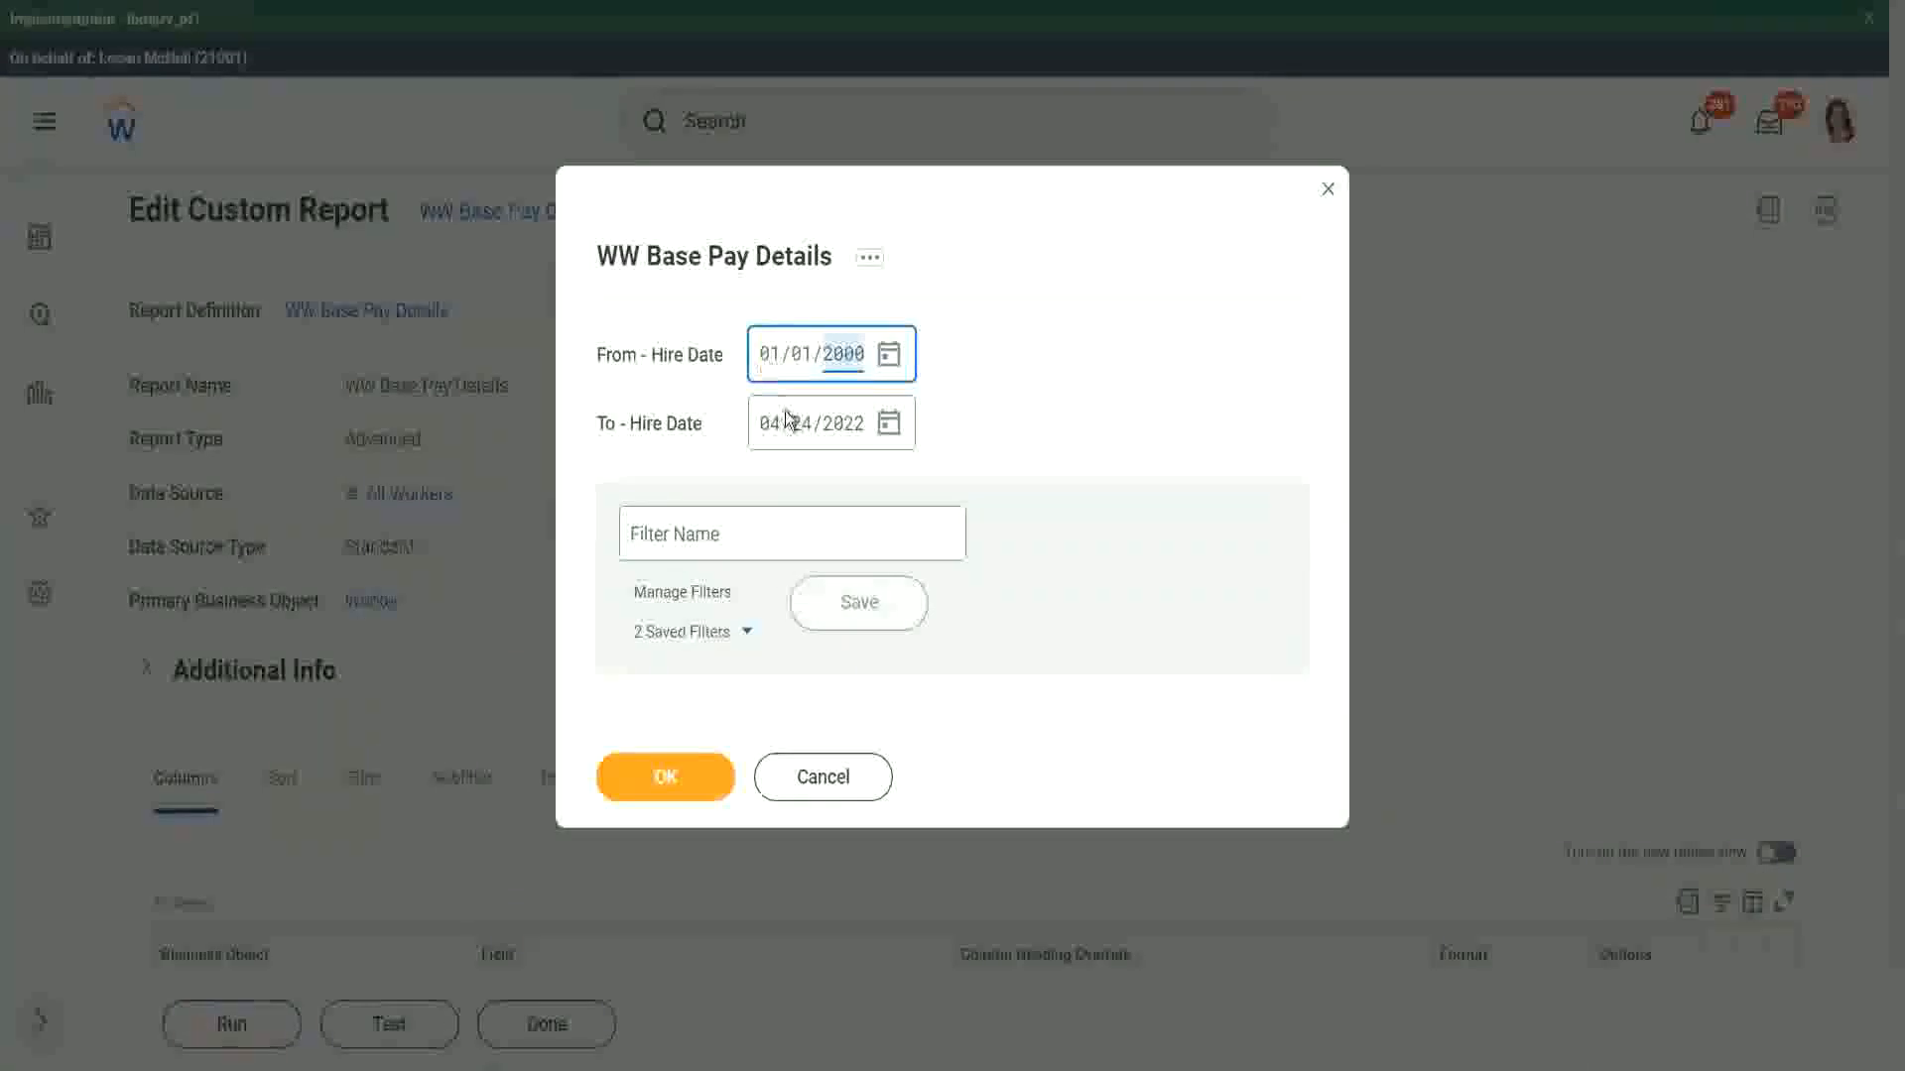
click(770, 437)
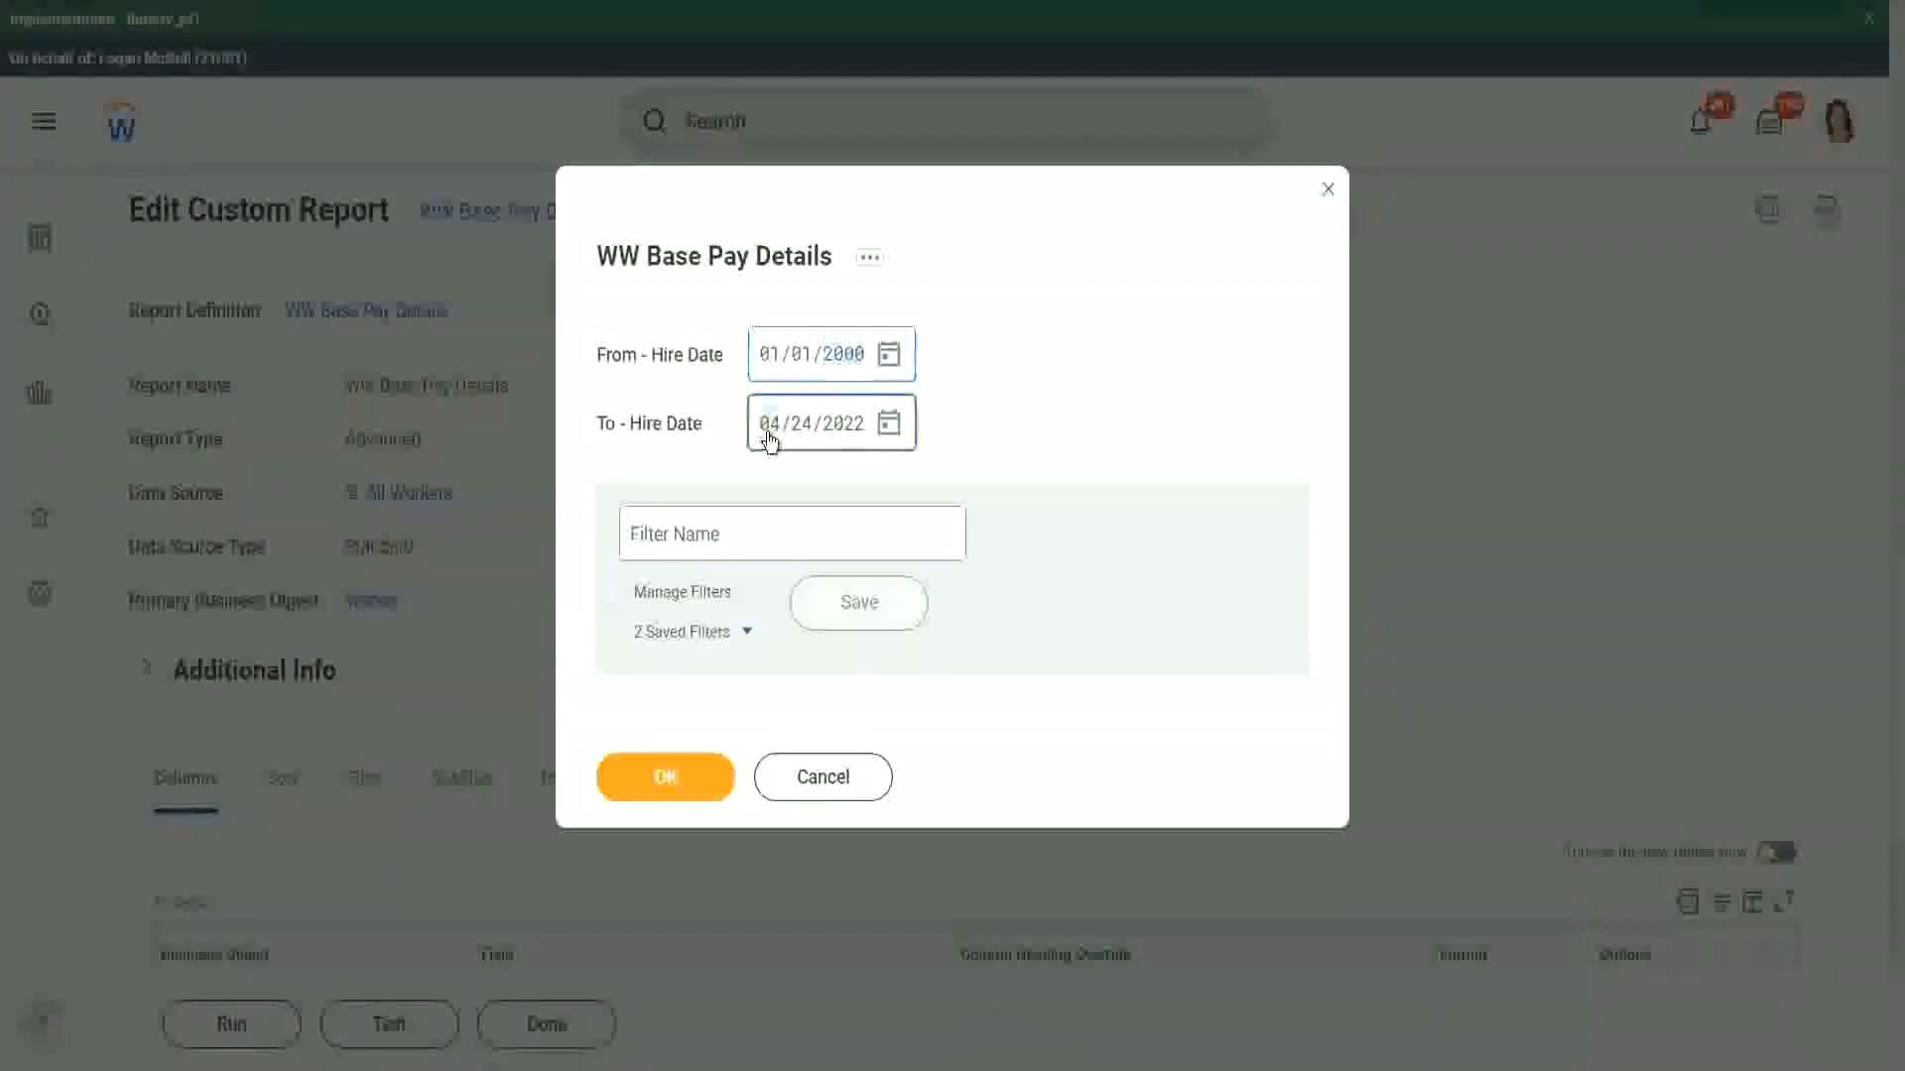
text(1231)
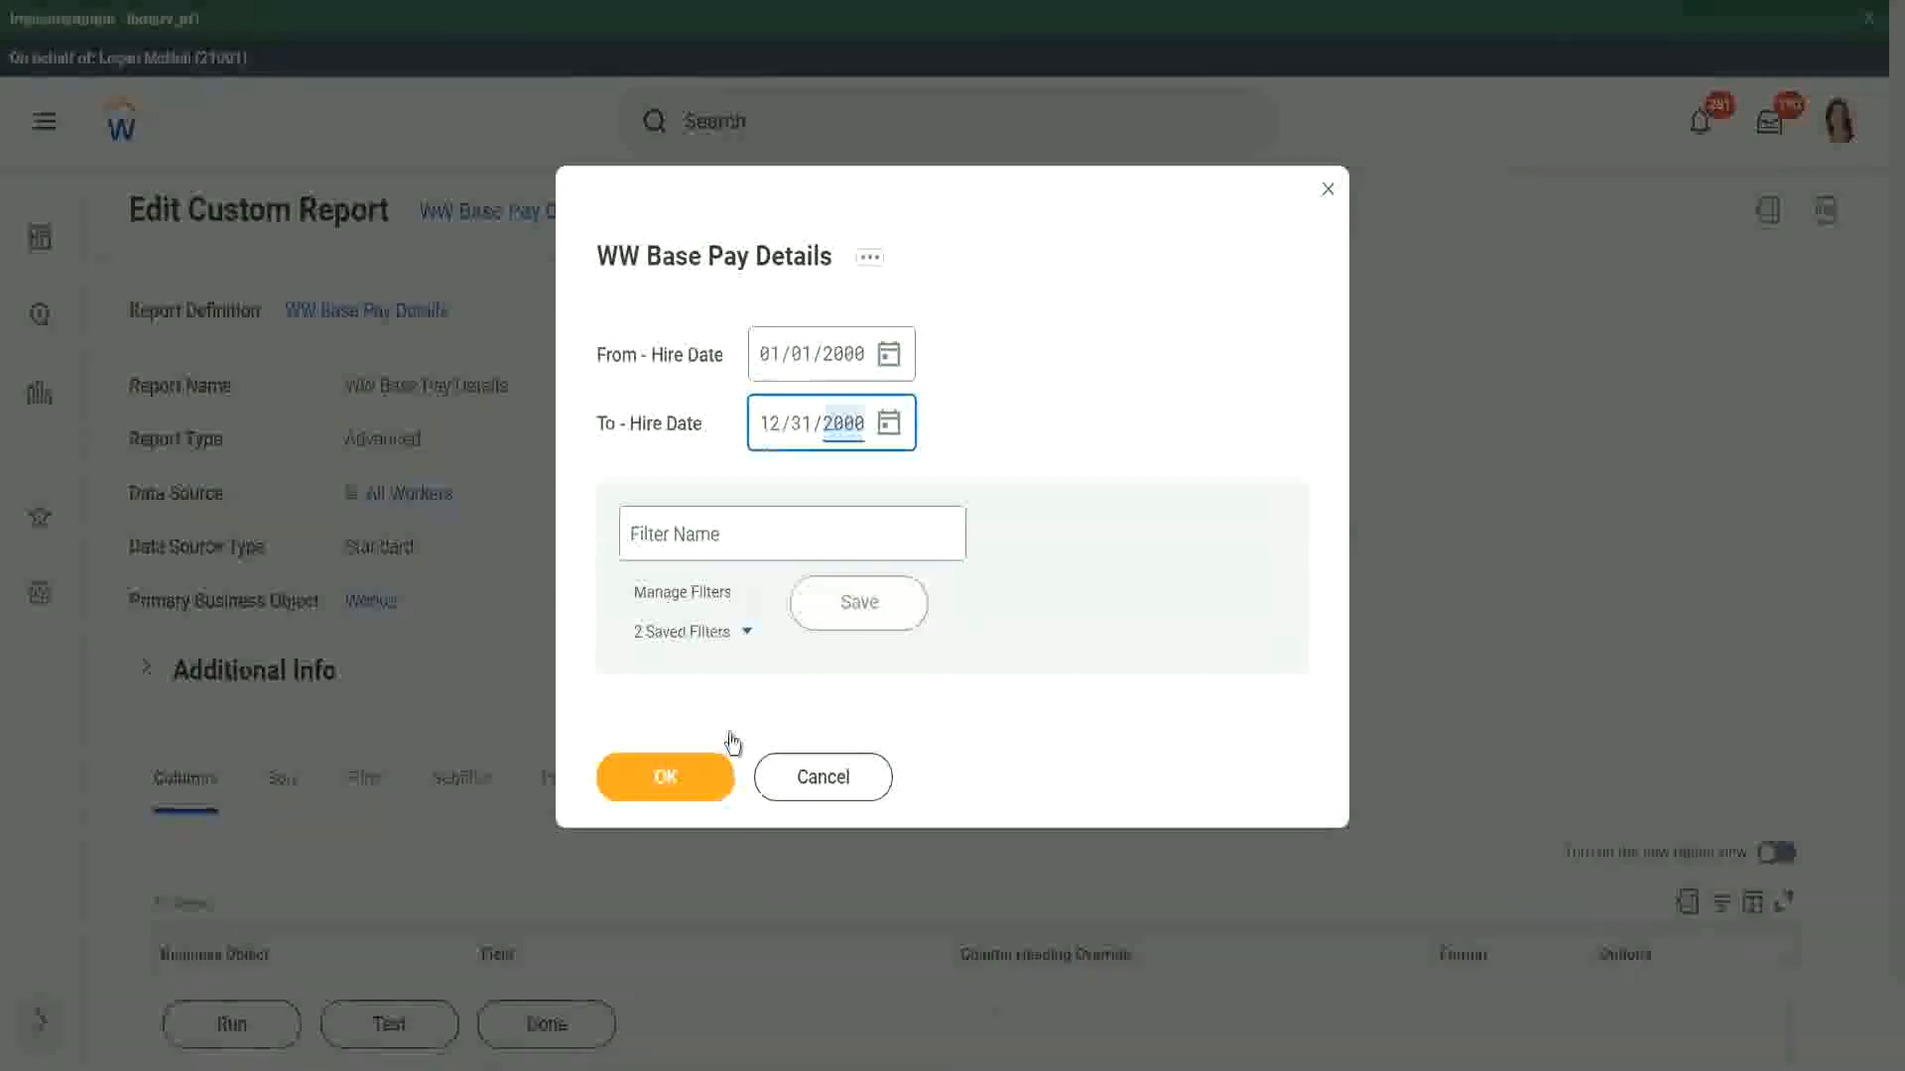
click(693, 782)
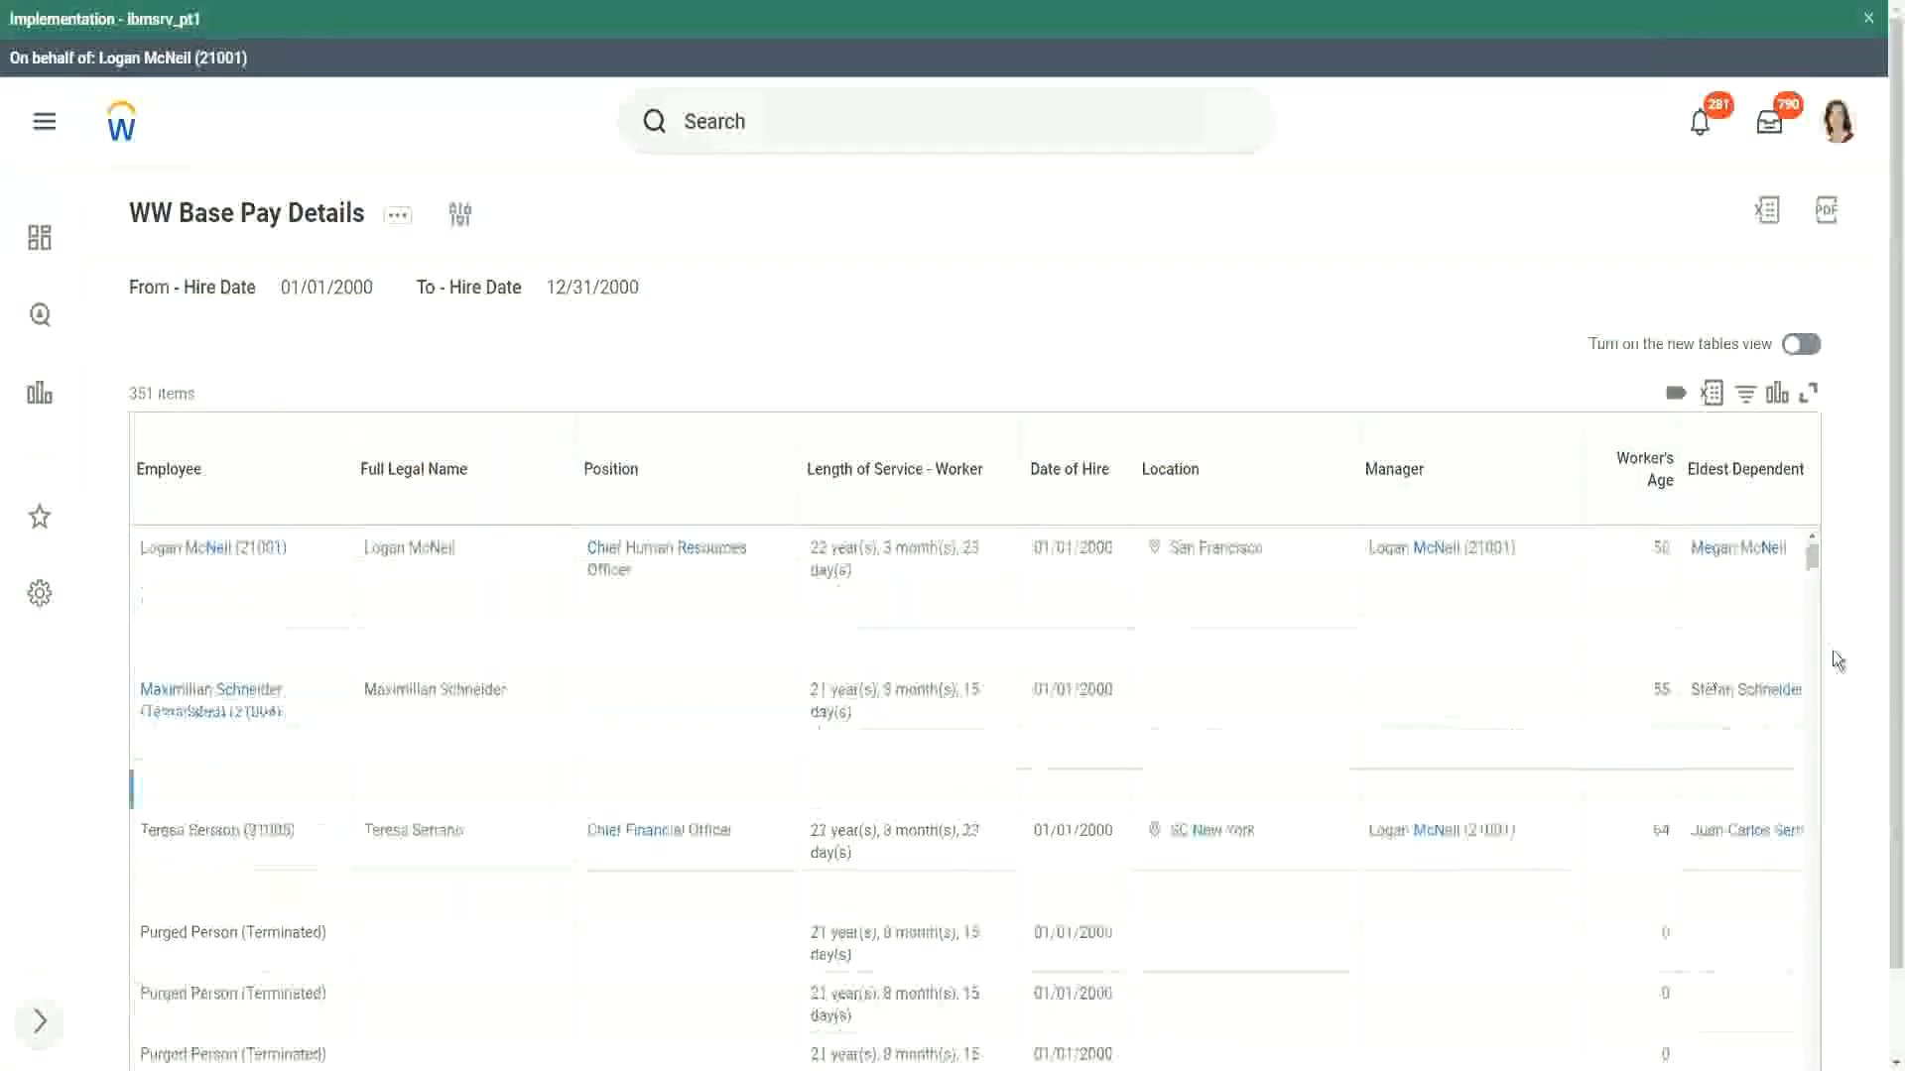
Step: Compare the first worker's Eldest Dependent Child value with the names and ages of that worker's dependents
scroll(1885, 735, down, 2)
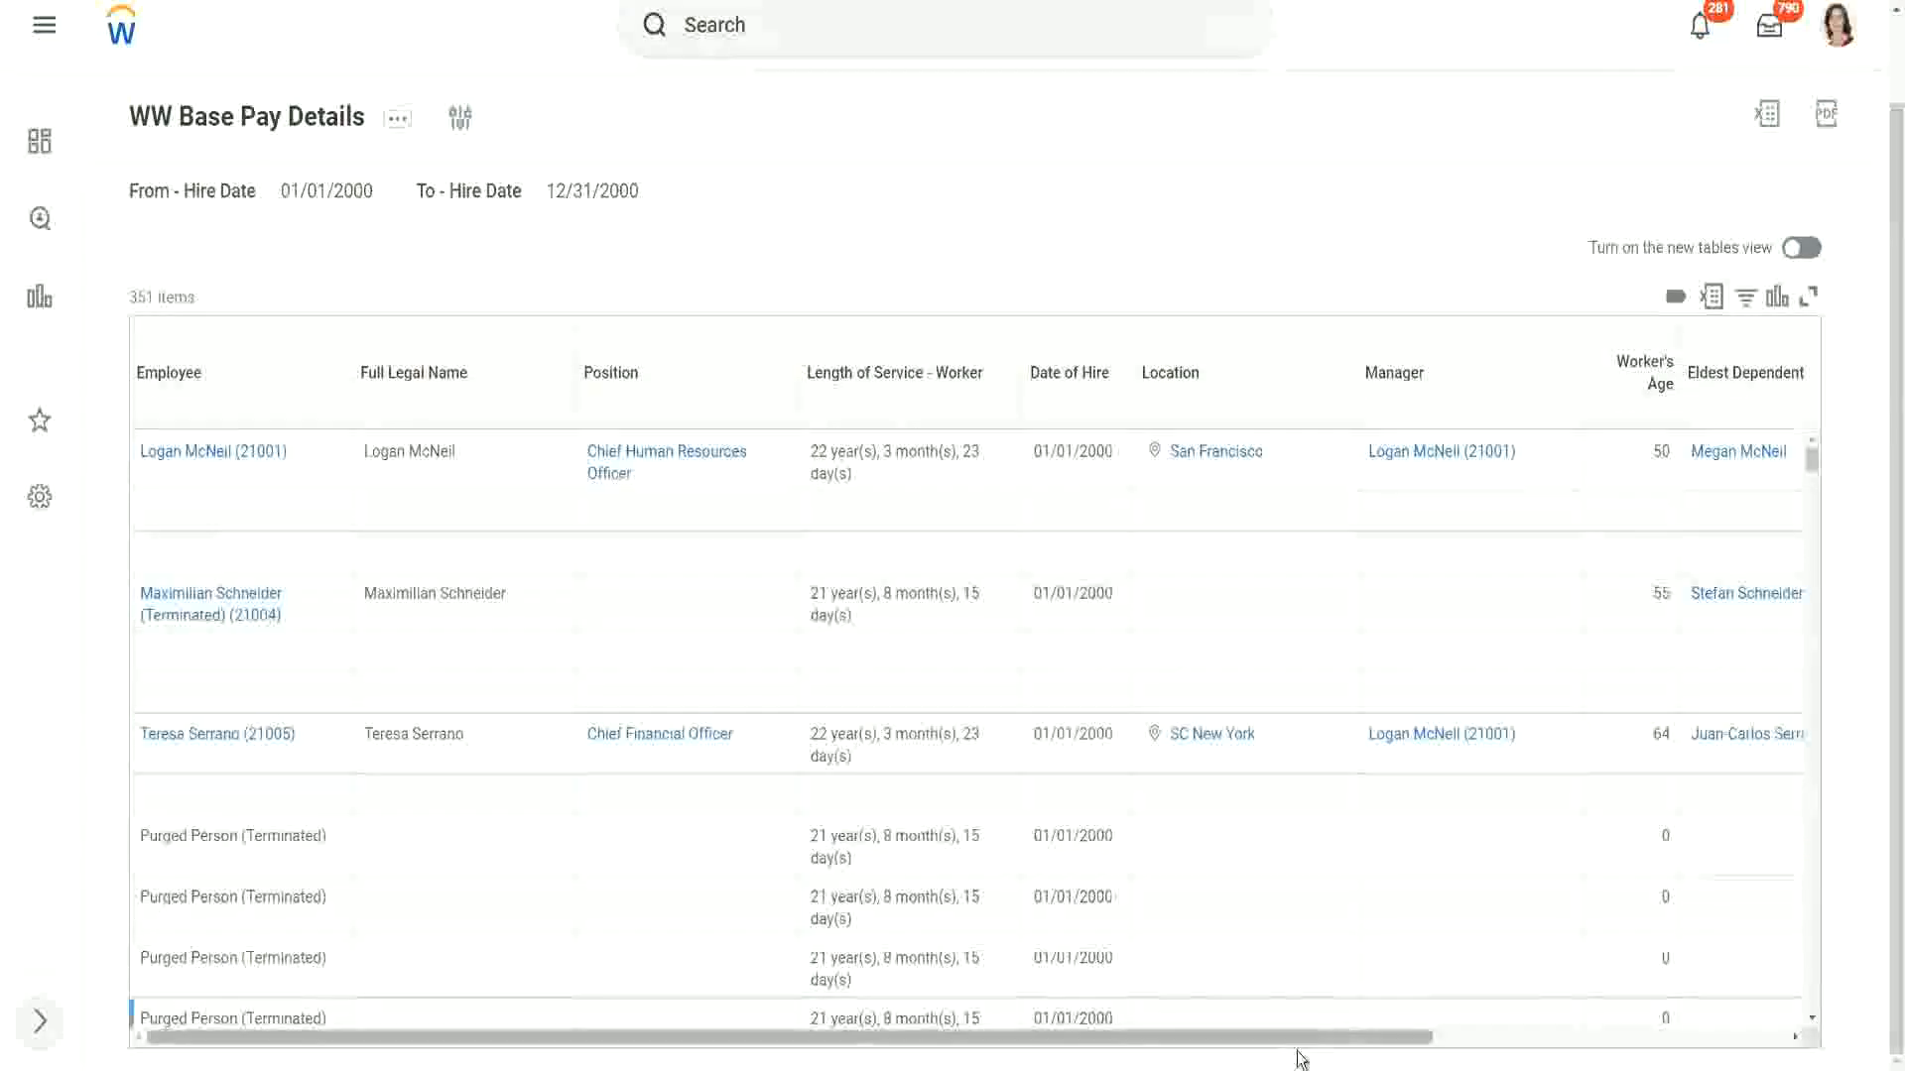
drag(1327, 1039, 1749, 1058)
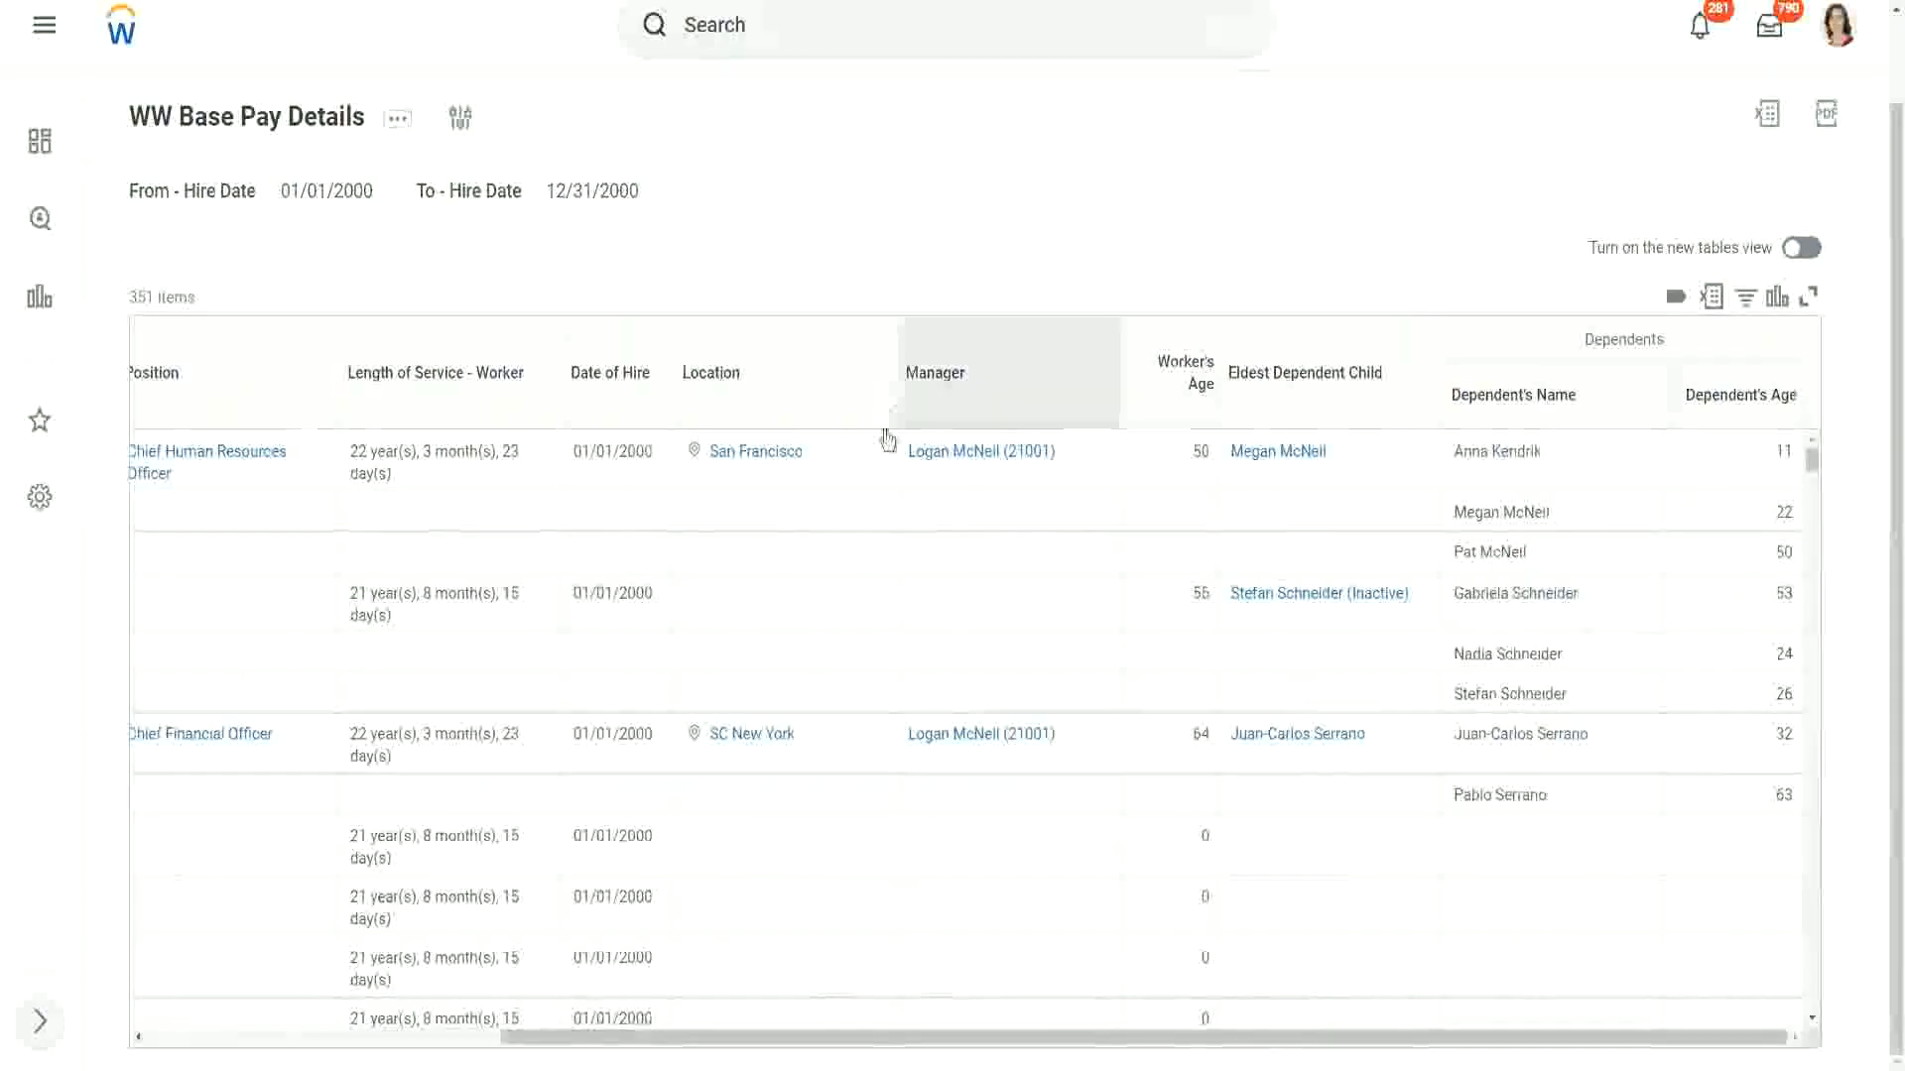
triple_click(1457, 556)
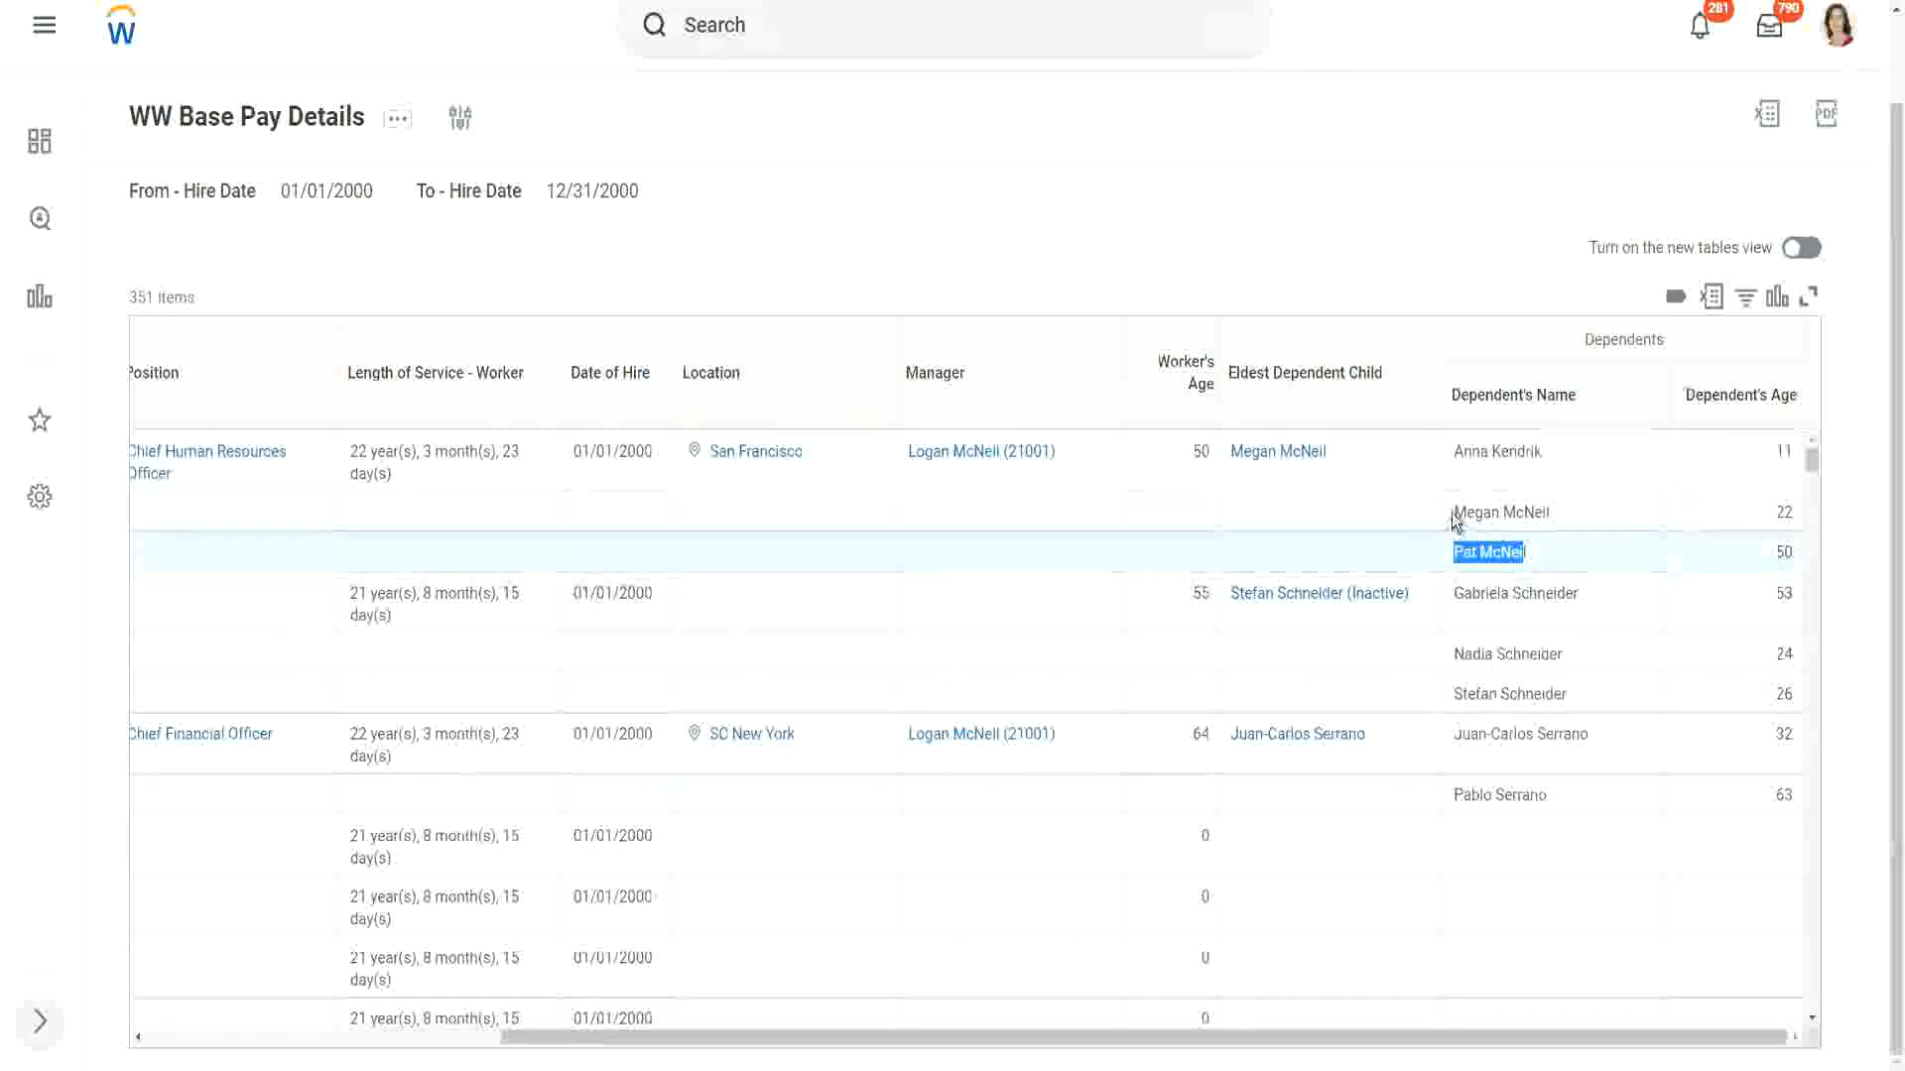
triple_click(1551, 514)
drag(1454, 452, 1540, 463)
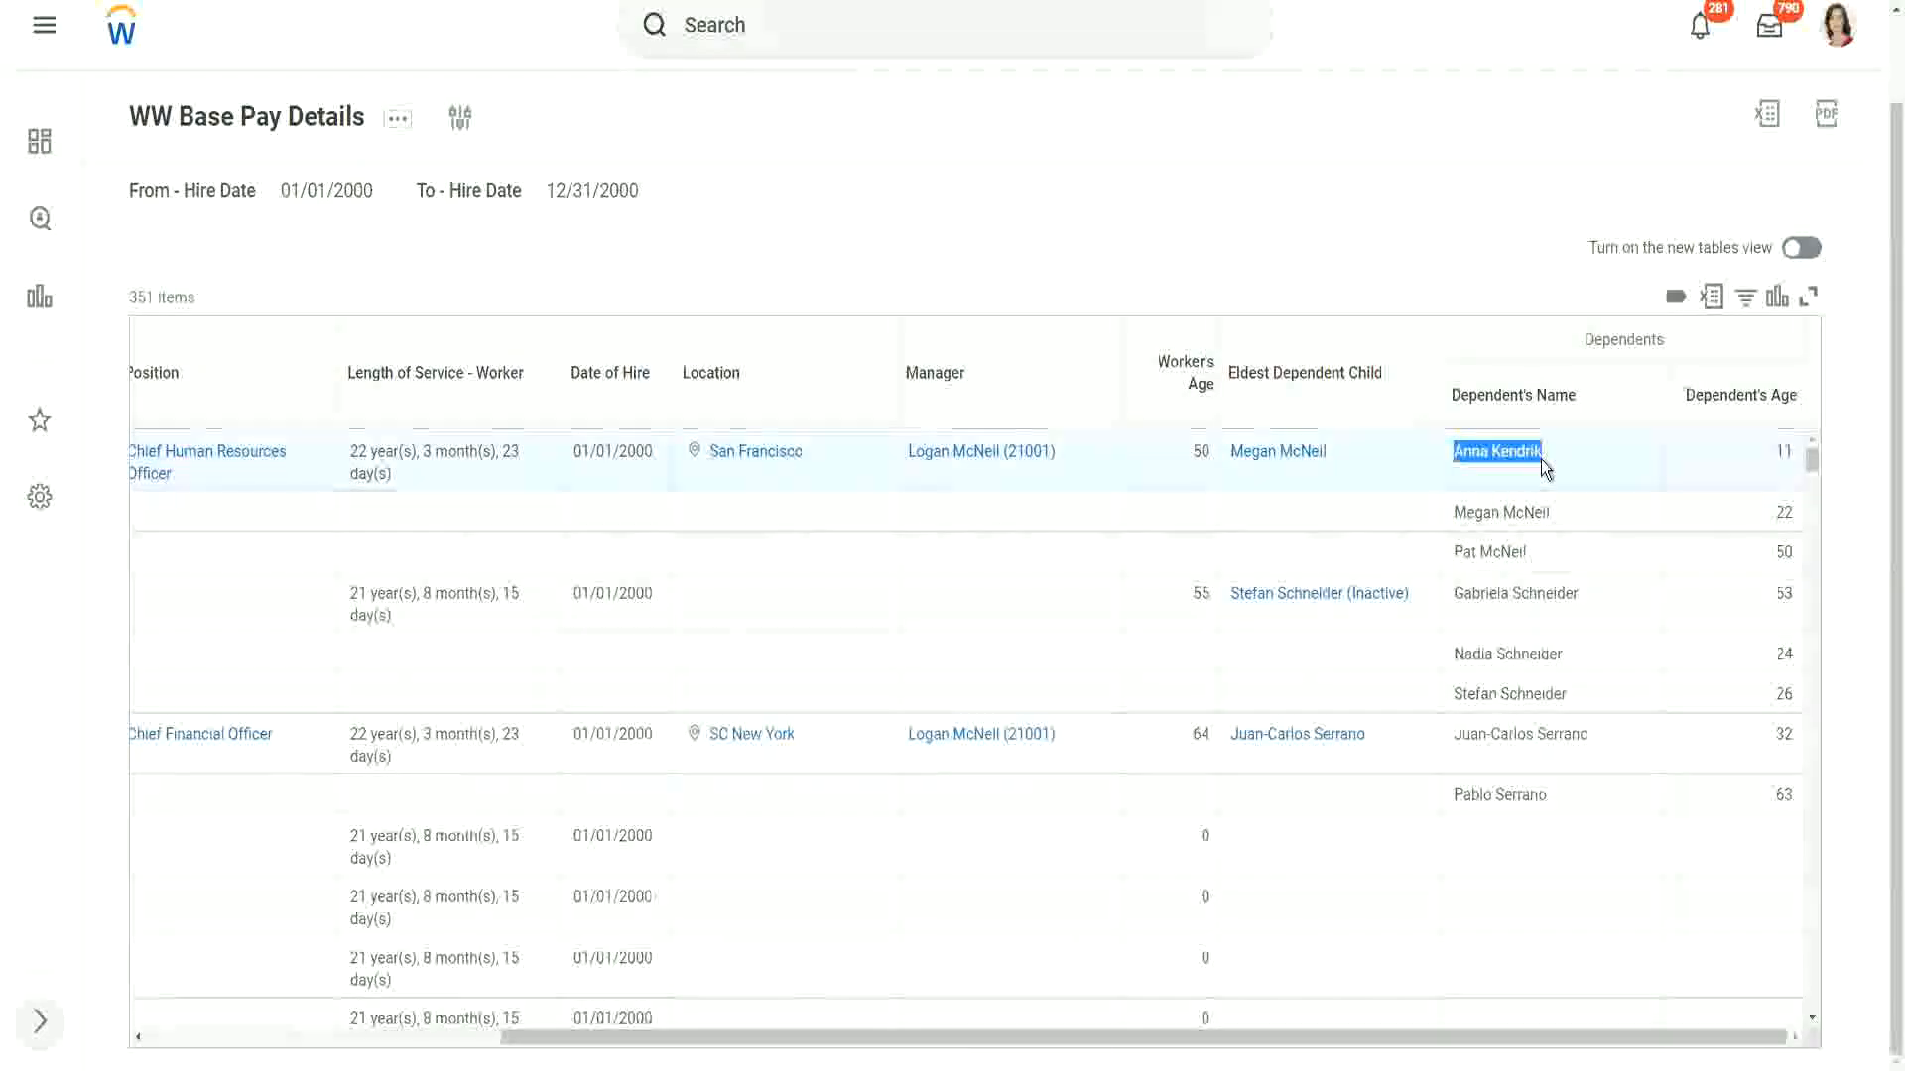
click(1512, 446)
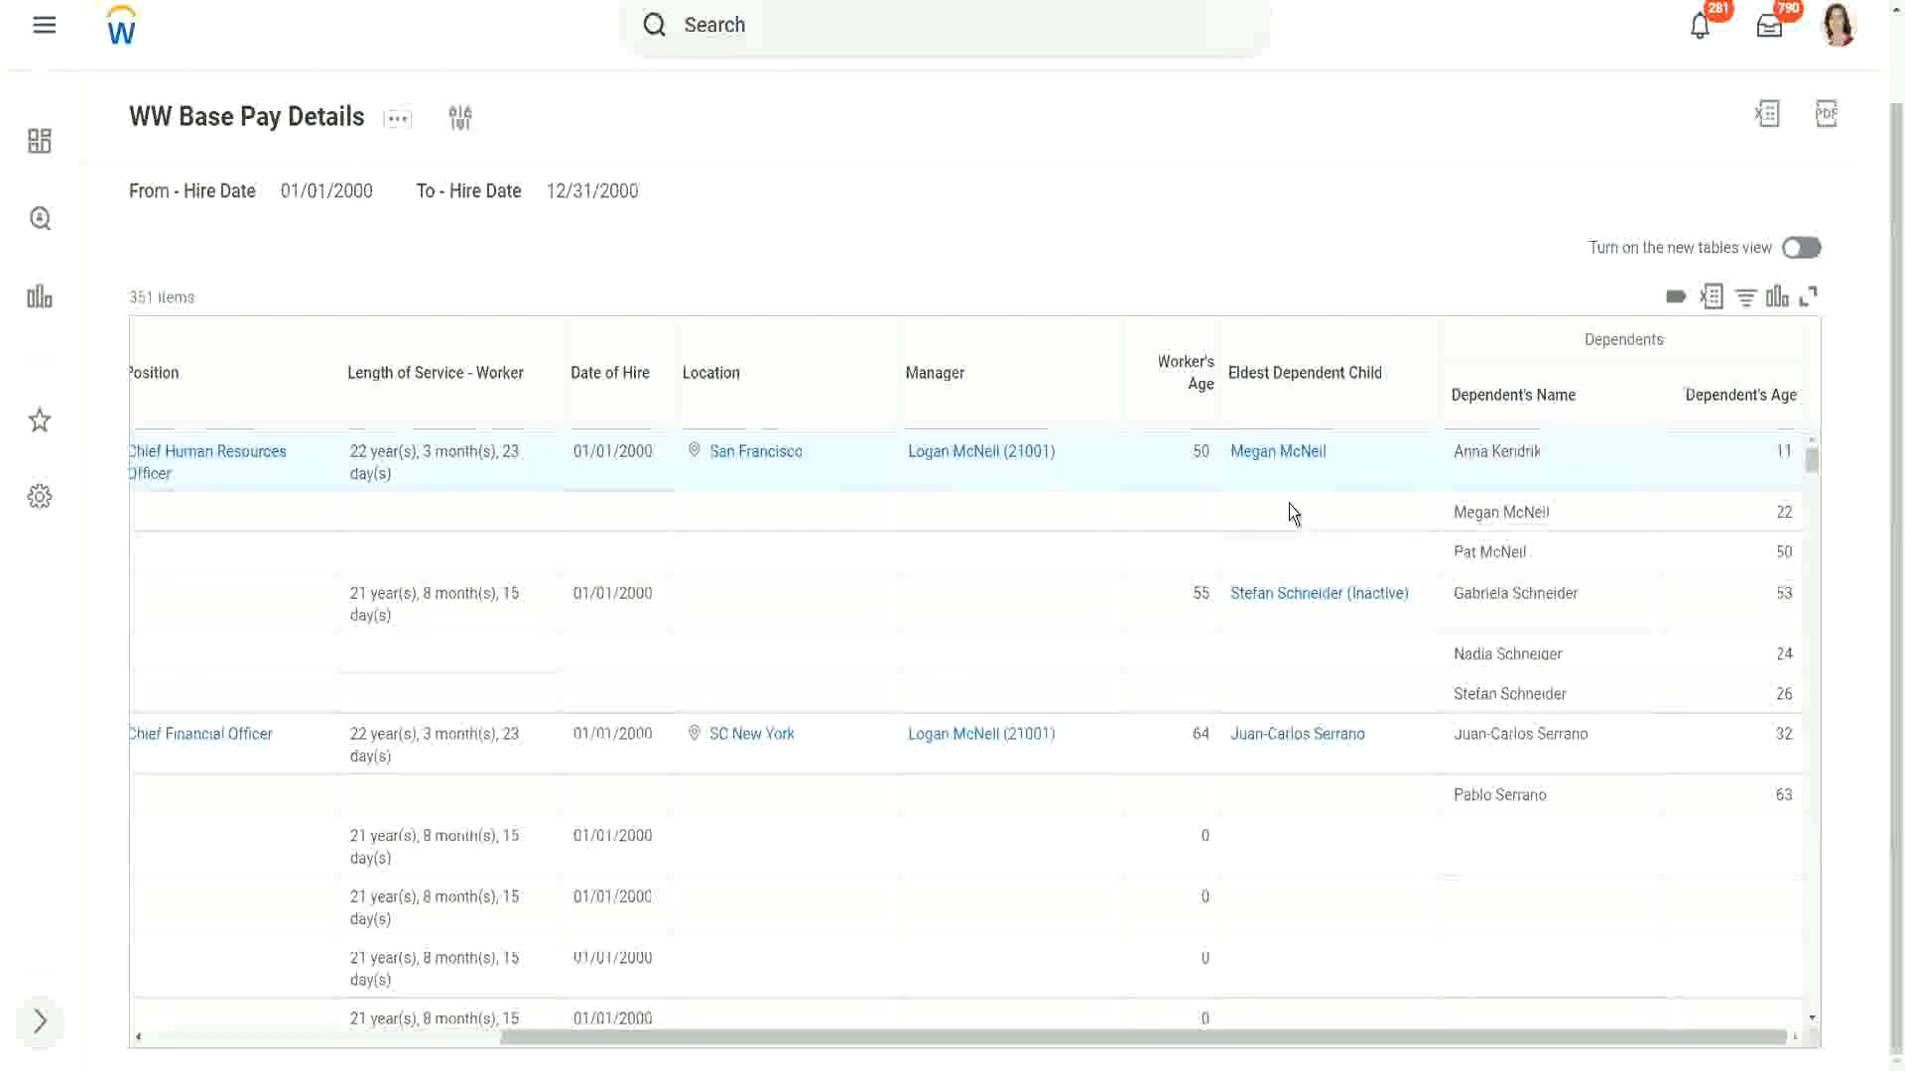
Step: Open the first worker's eldest dependent child in a new tab, check the relationship and age, and return to the report
right_click(1276, 452)
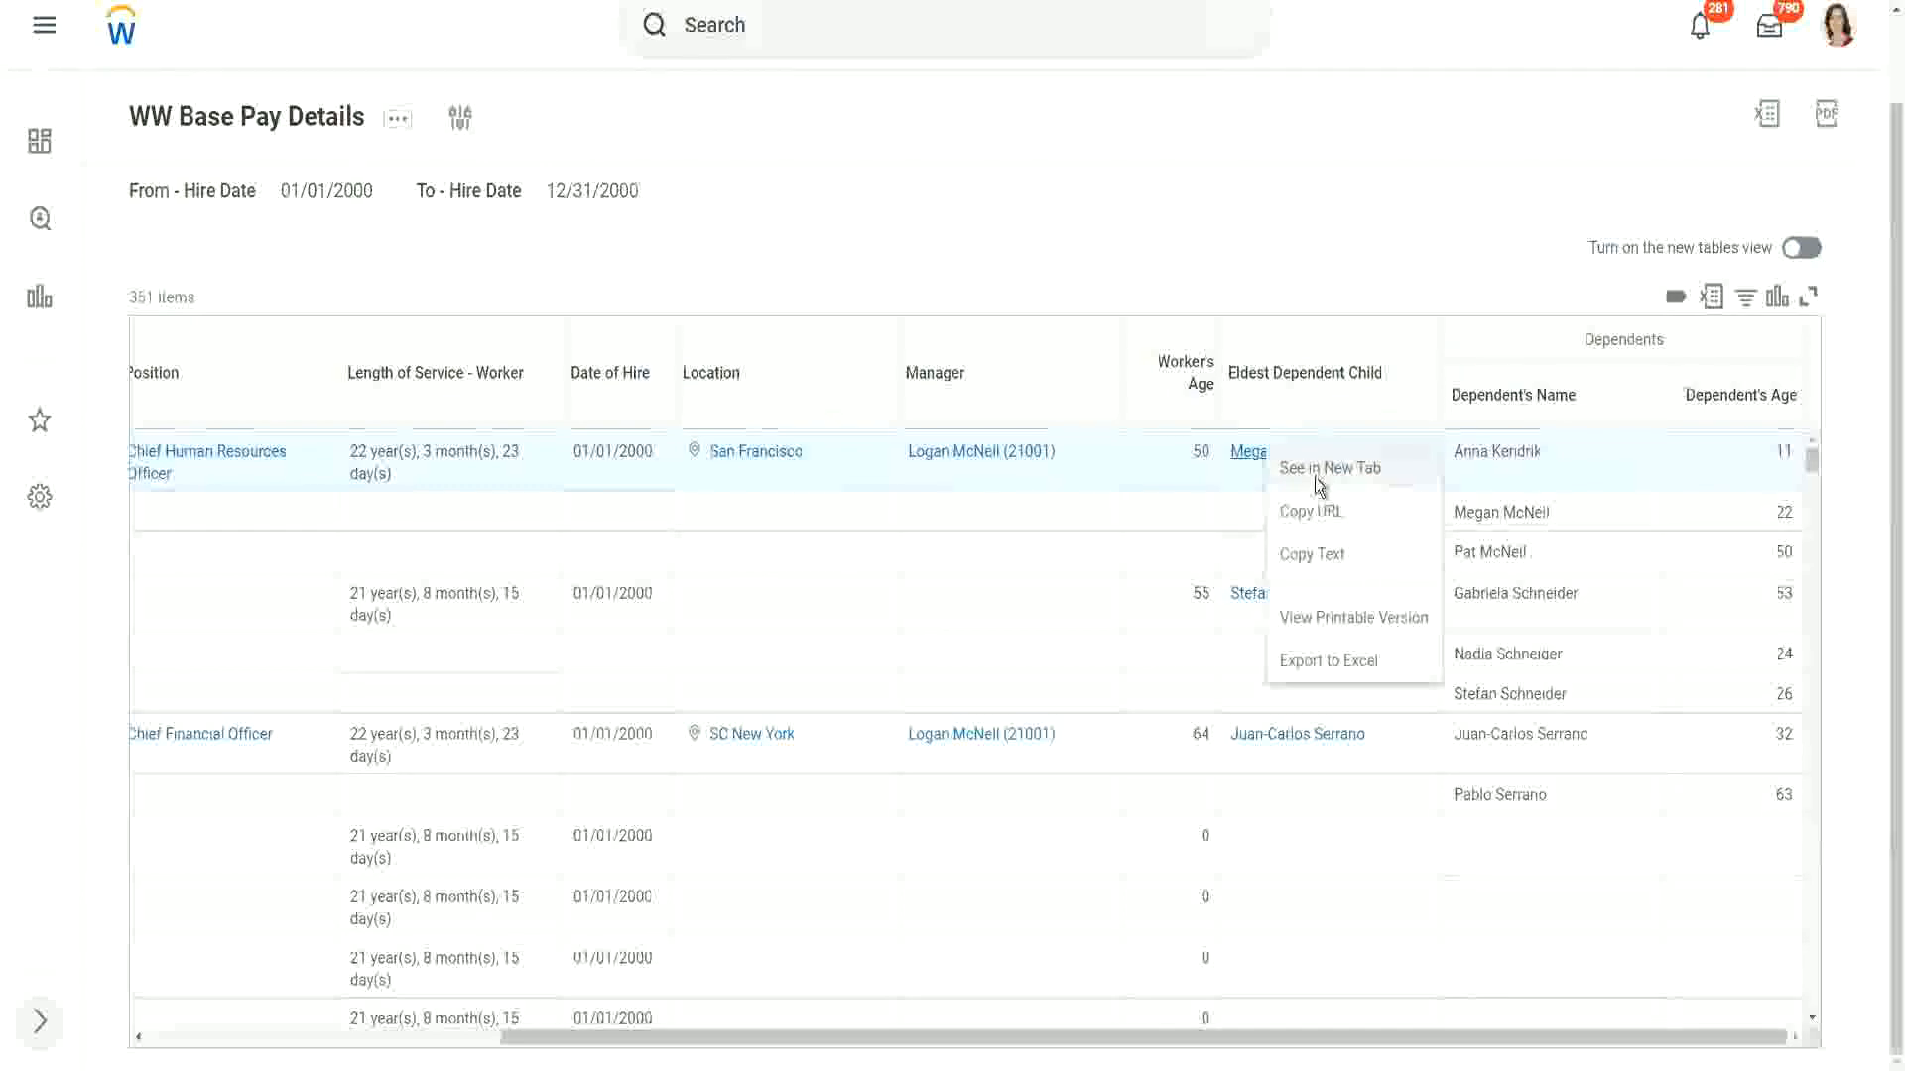
click(1318, 481)
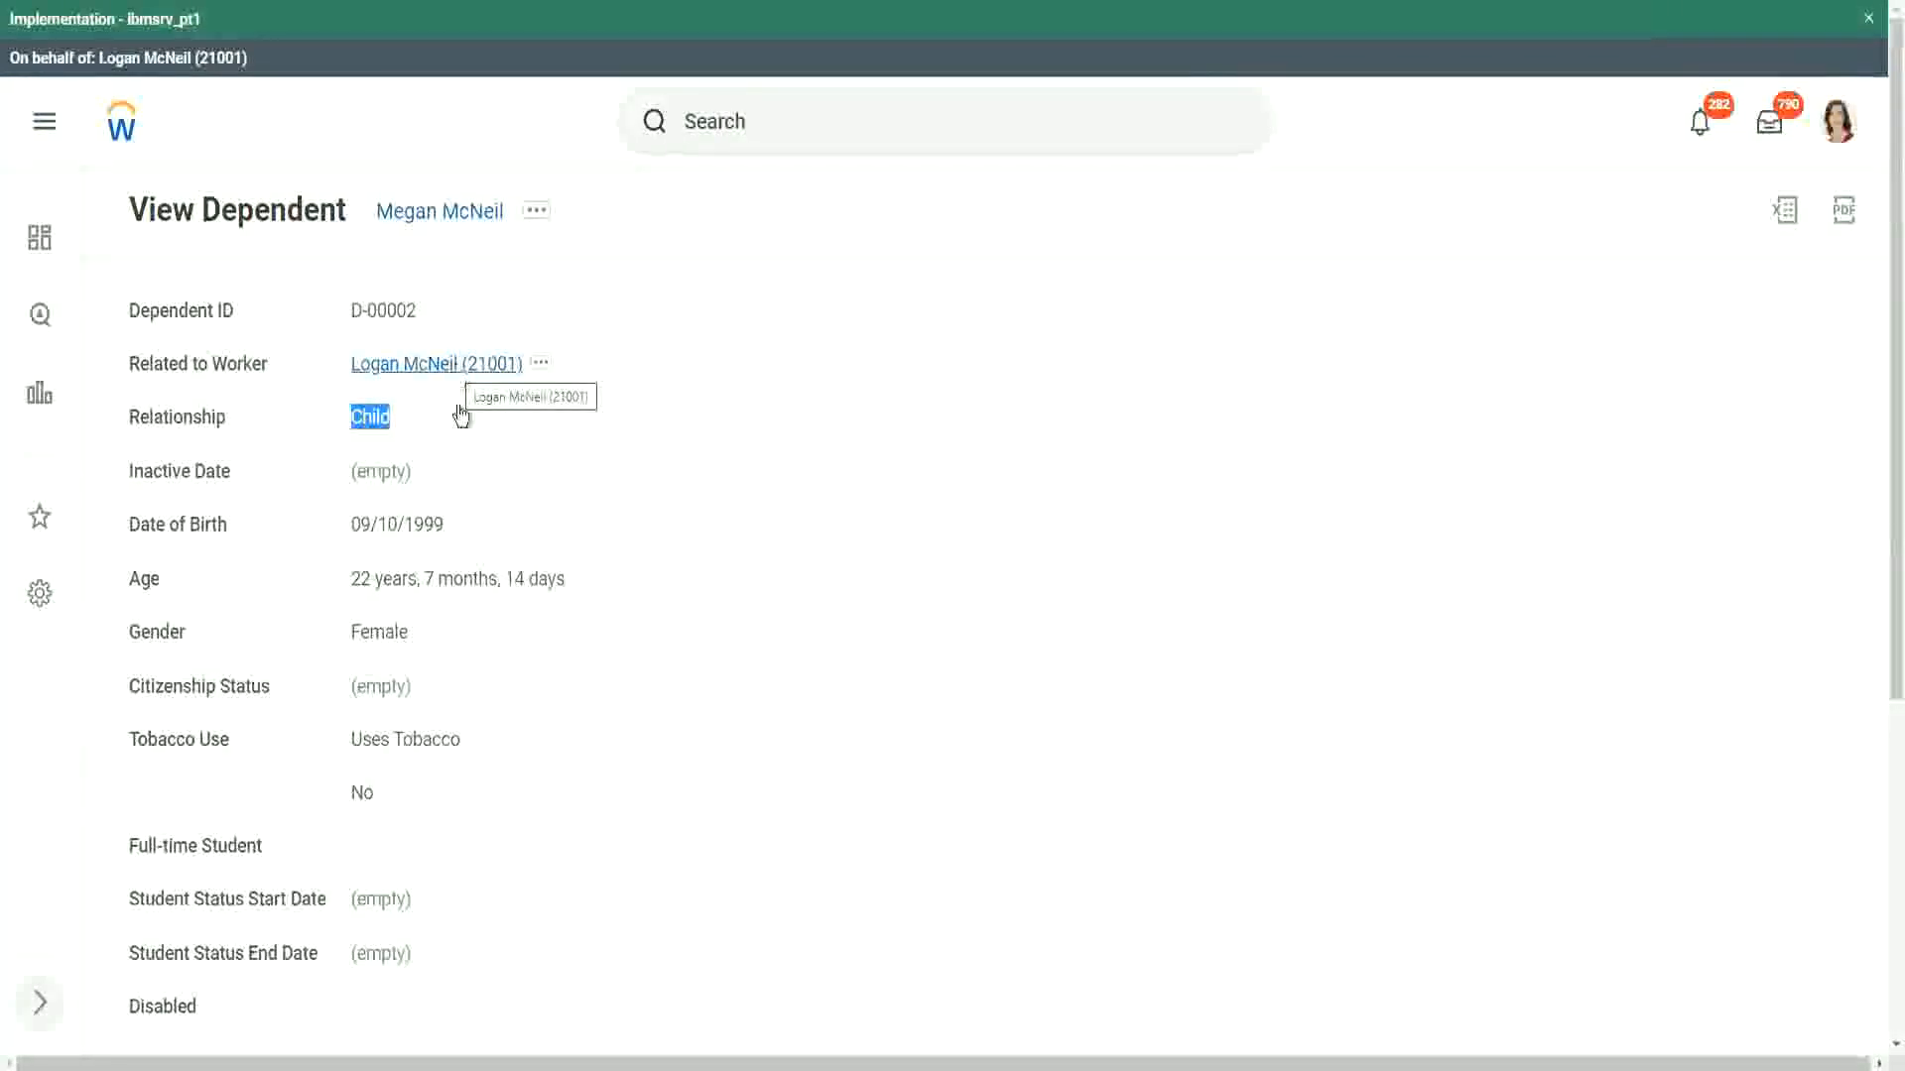
click(560, 574)
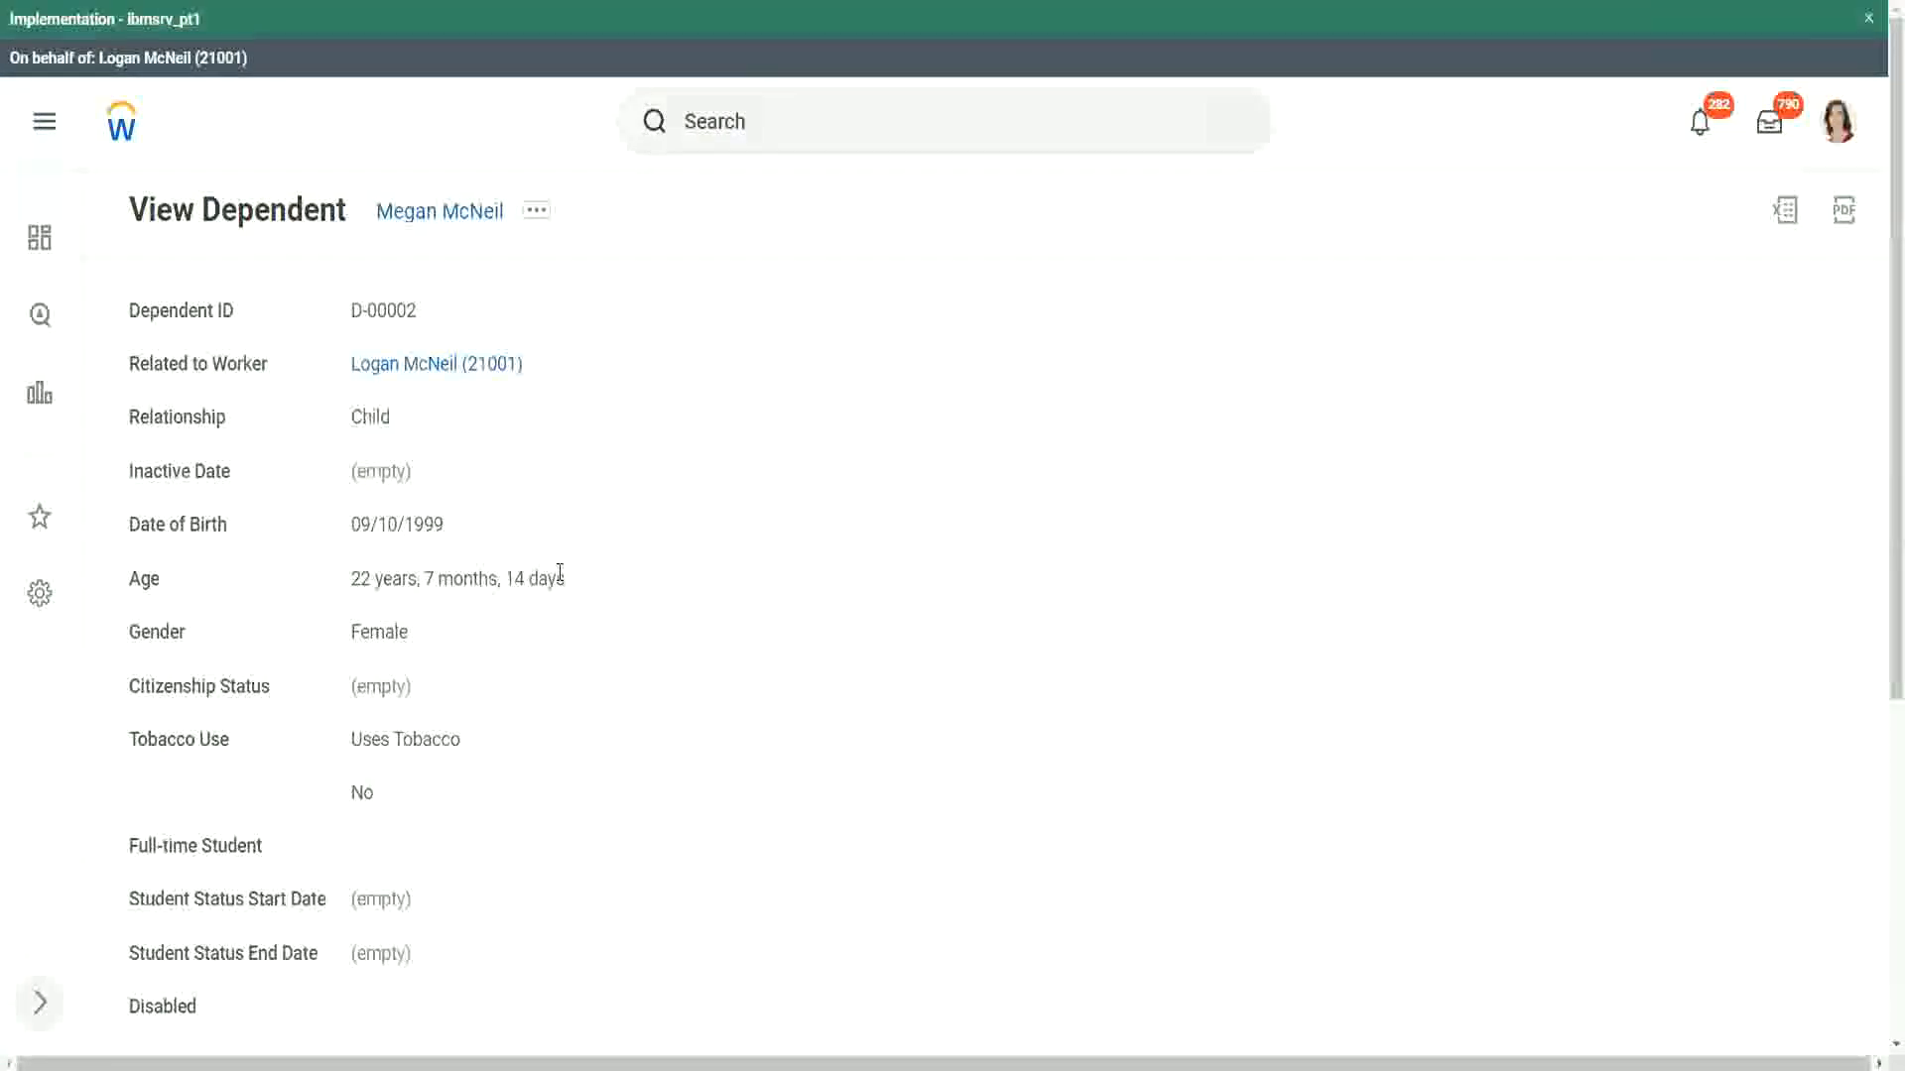
scroll(530, 641, down, 4)
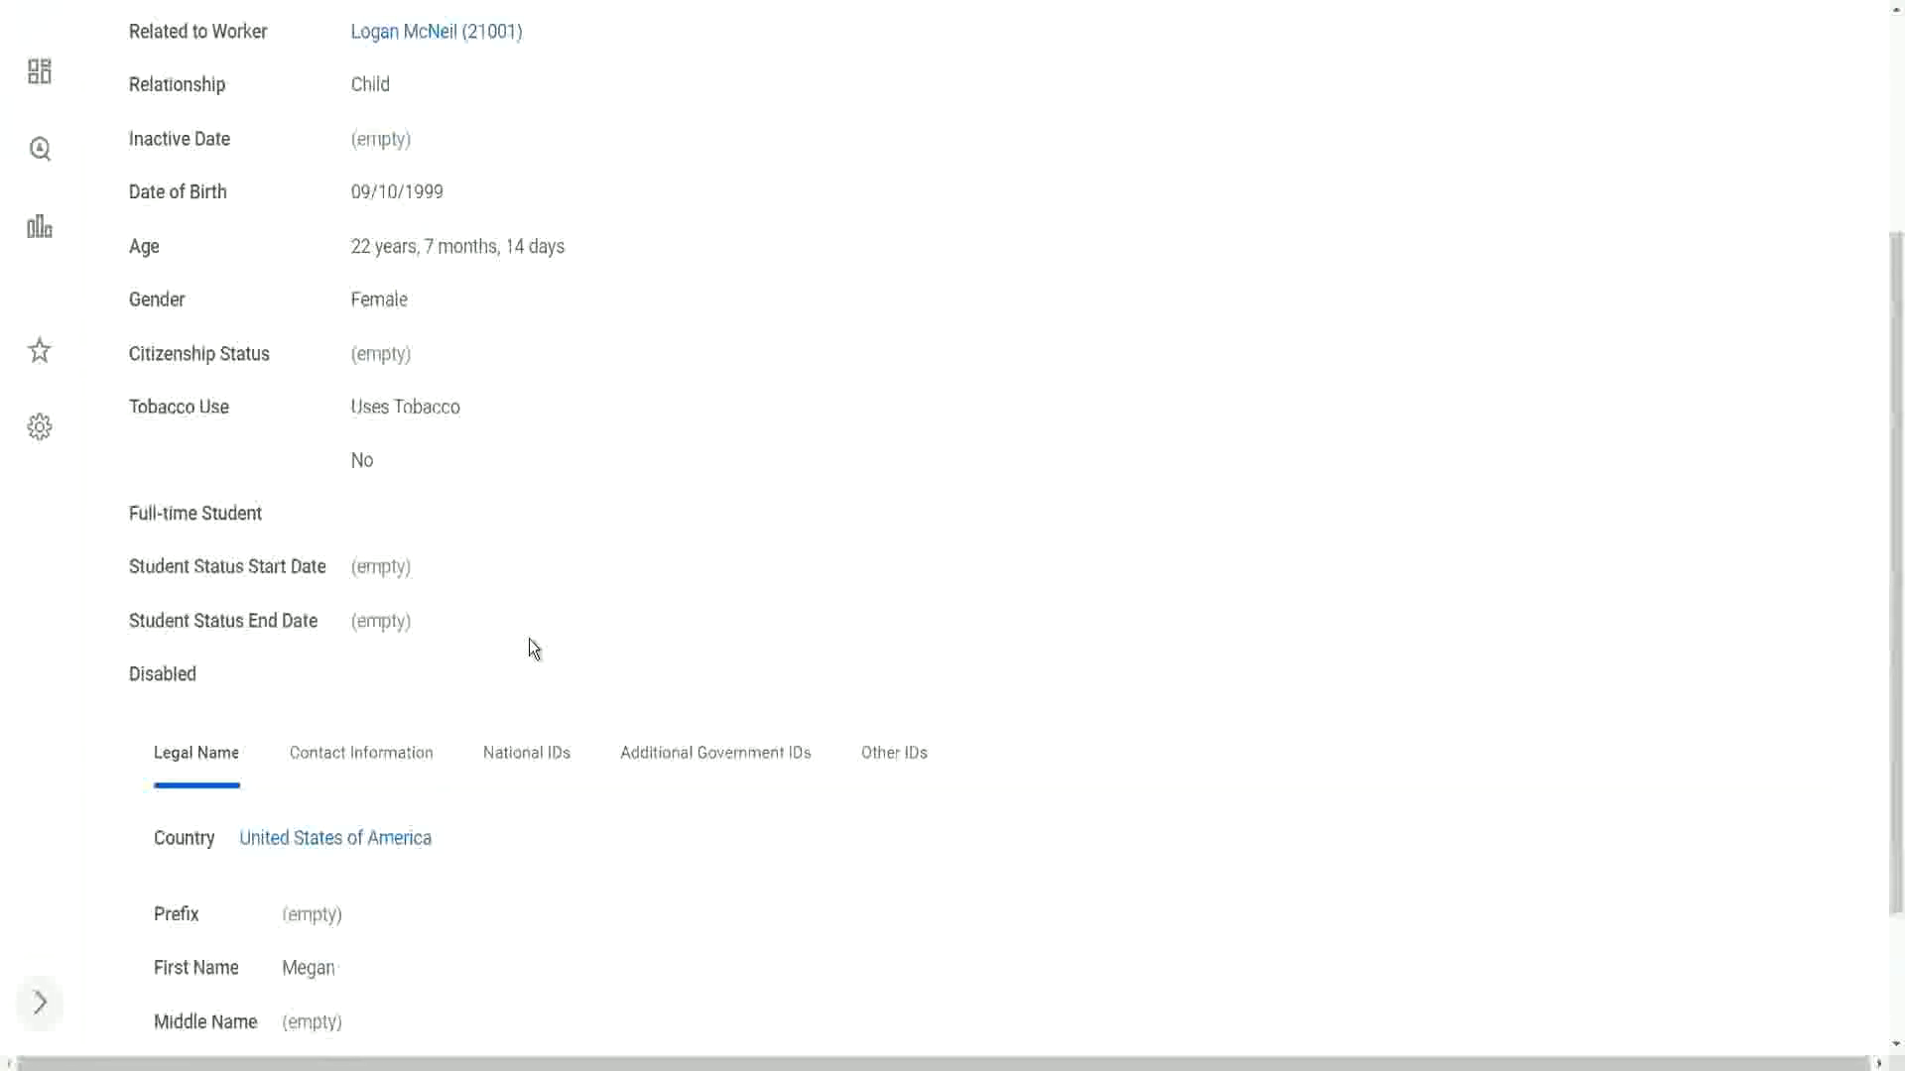
scroll(528, 639, down, 2)
scroll(527, 639, up, 5)
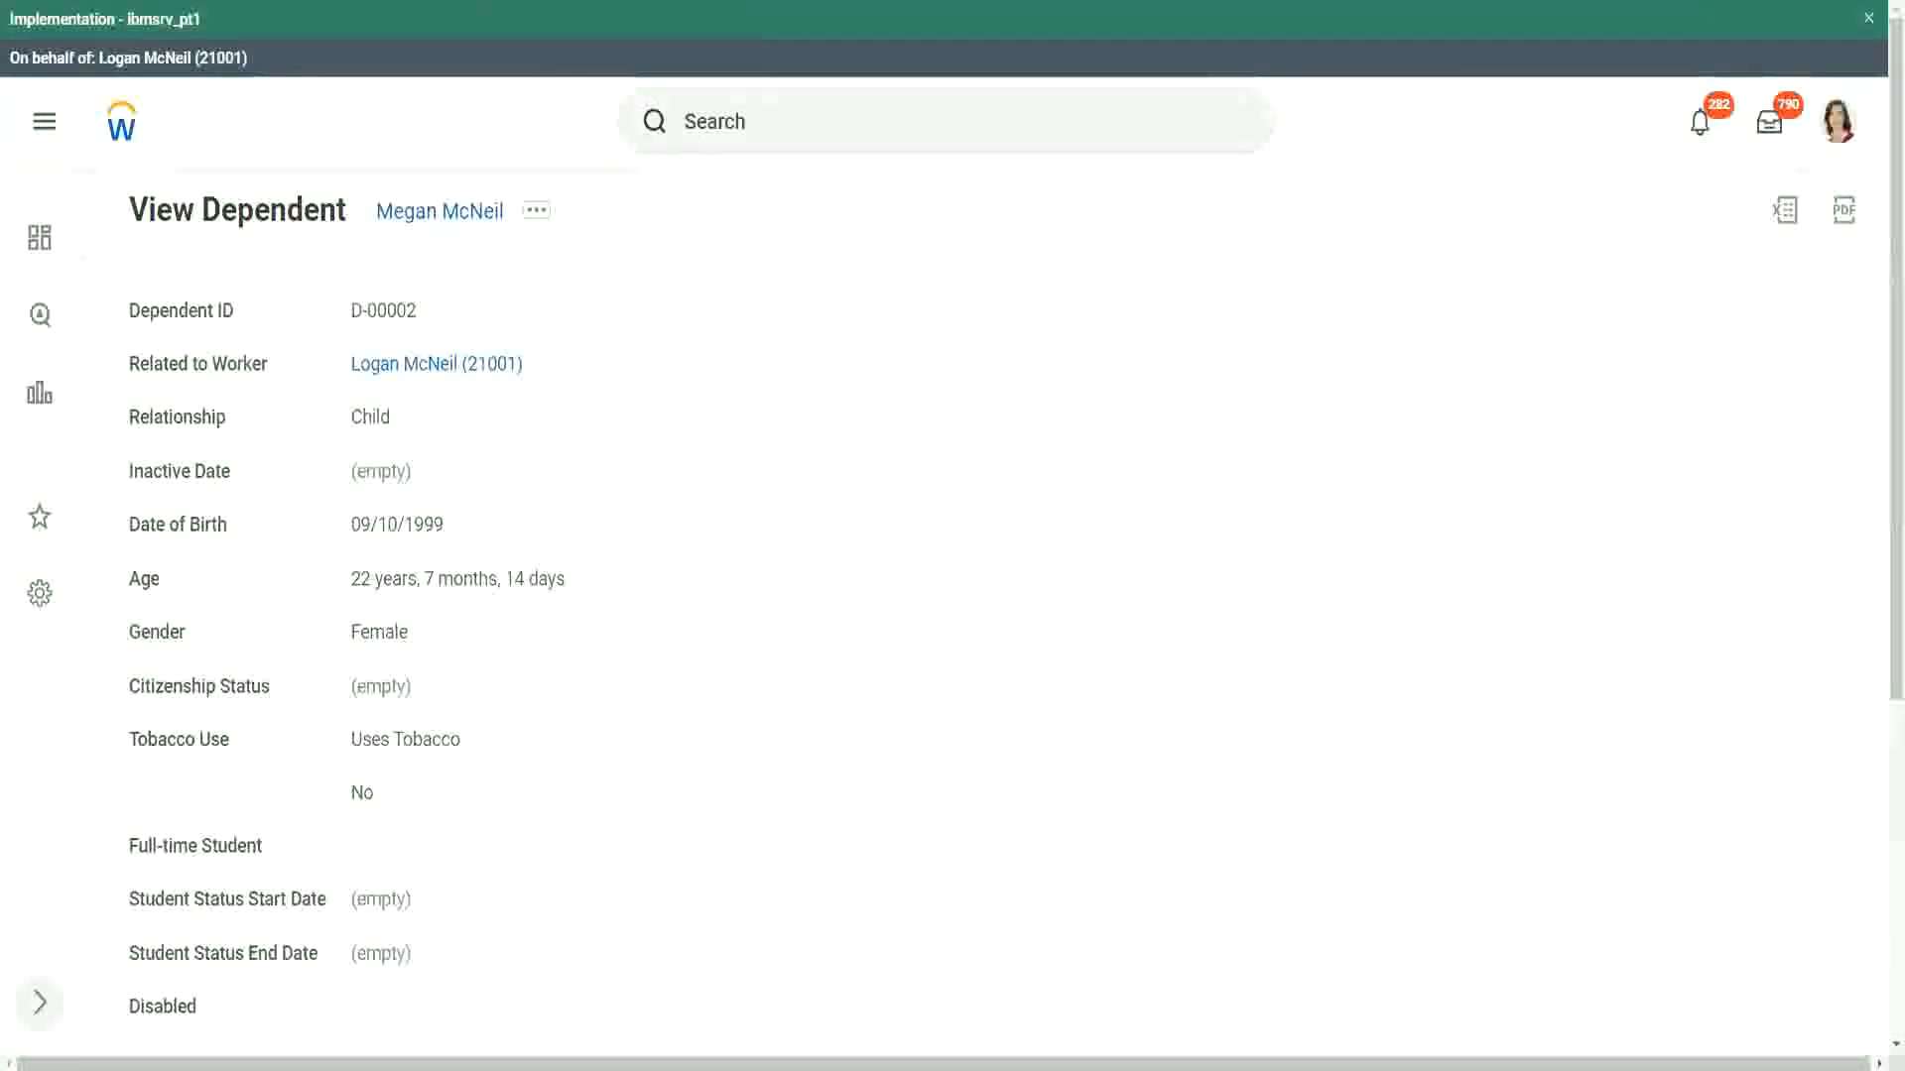
click(540, 2)
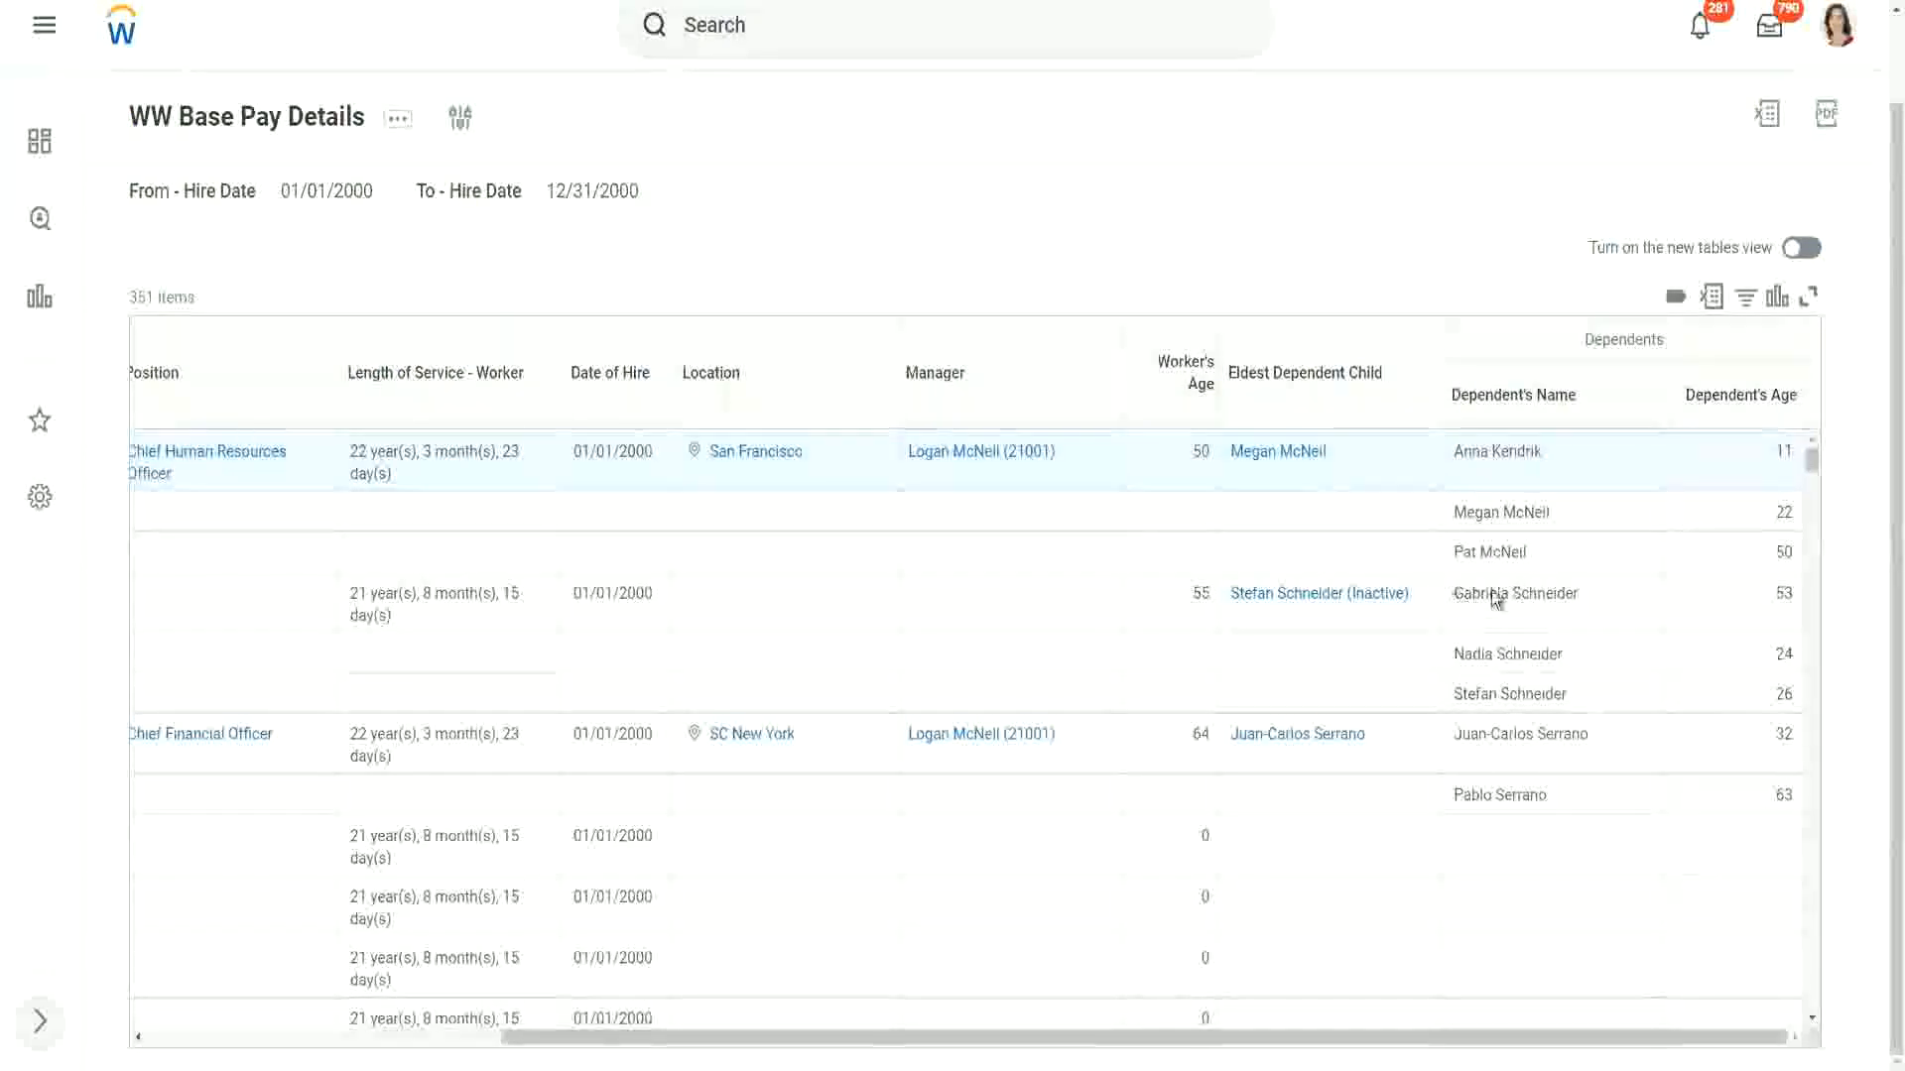
Step: Compare the dependents of the second and third workers with their Eldest Dependent Child values
drag(1456, 595, 1581, 595)
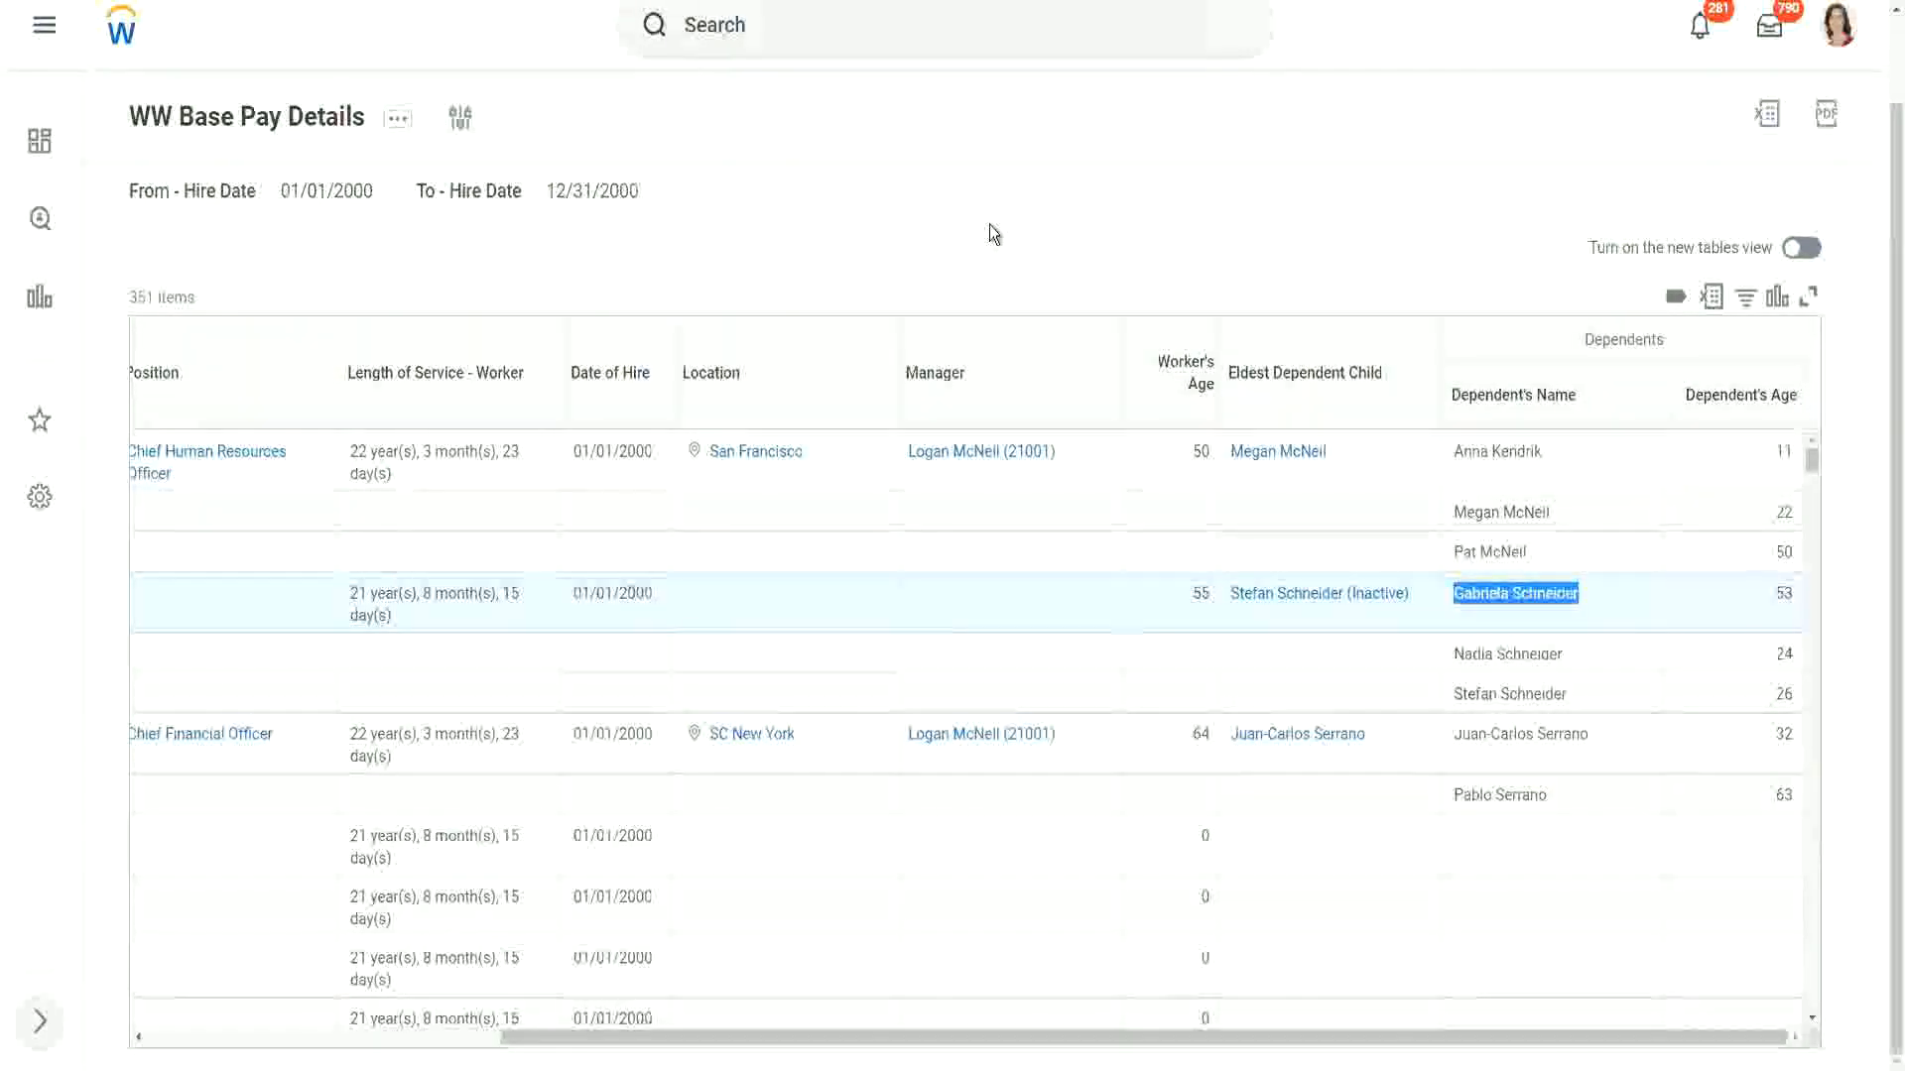
click(958, 236)
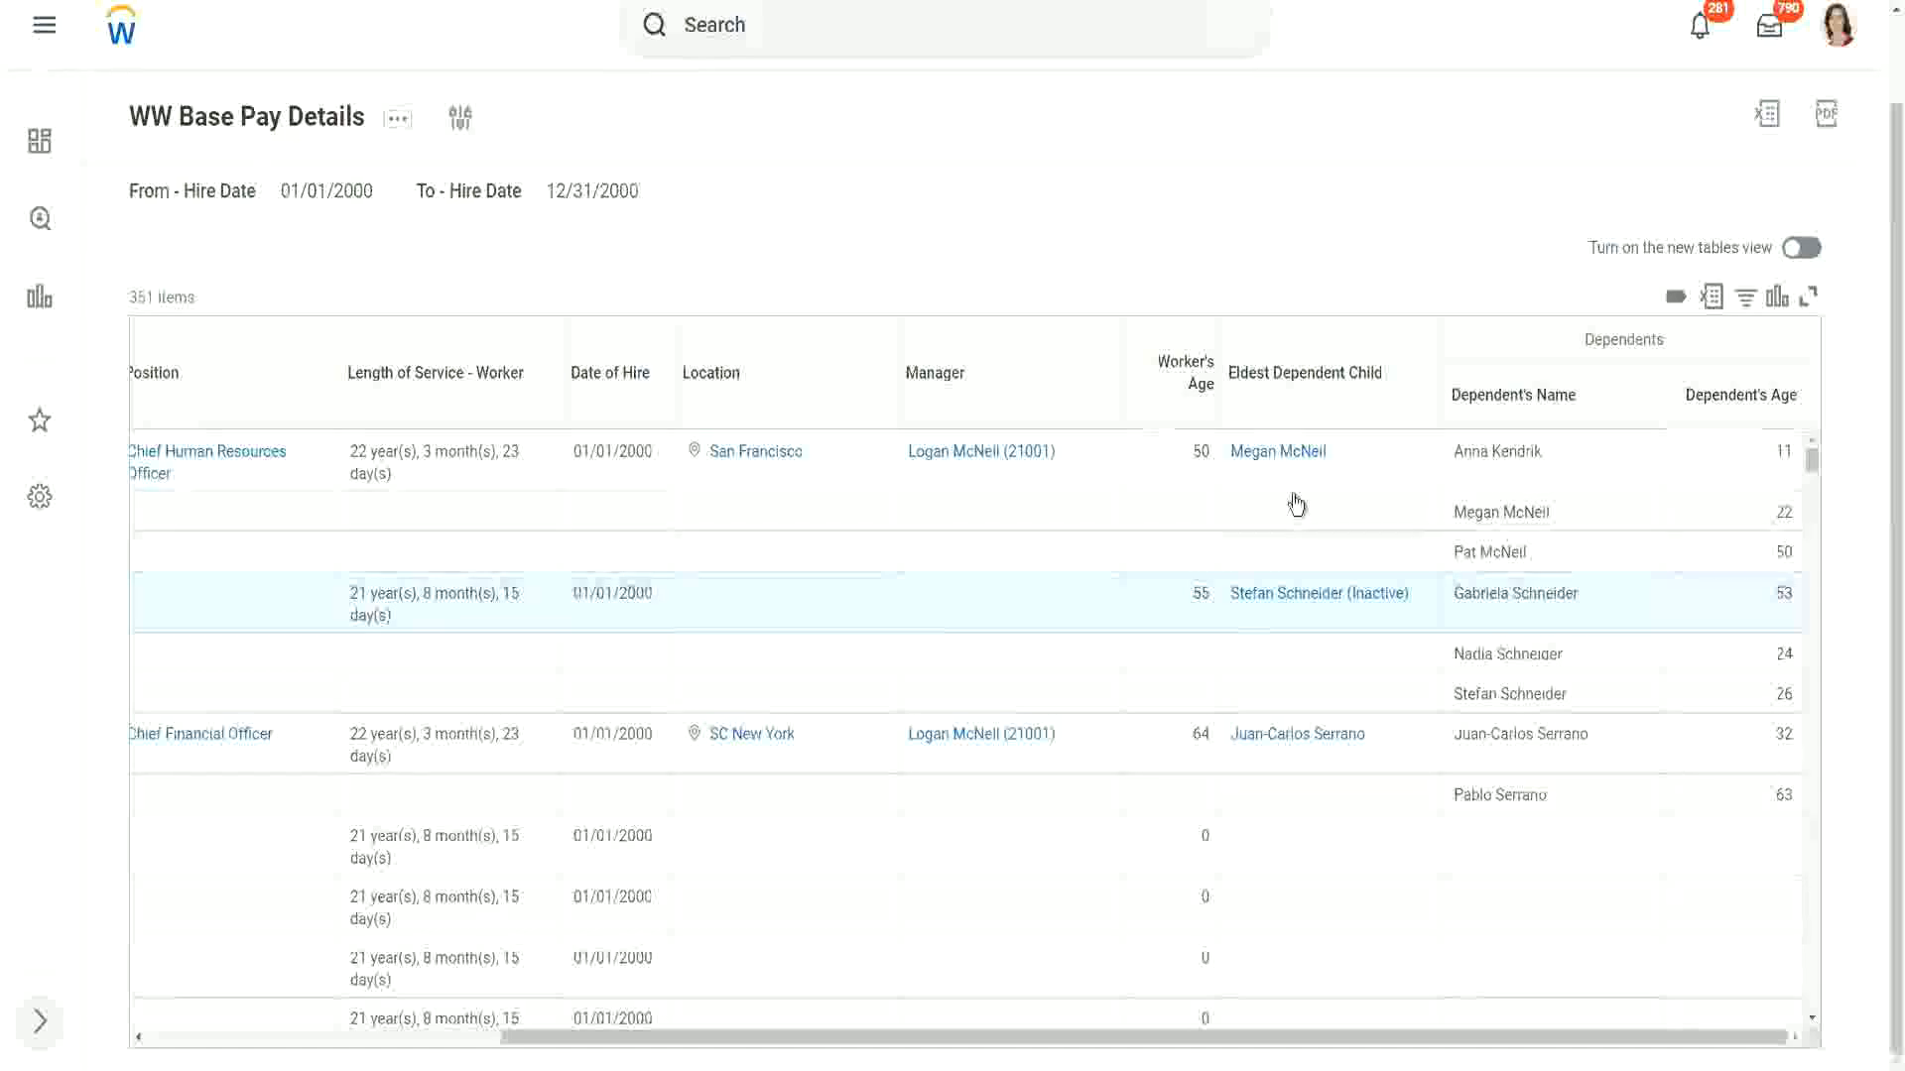
scroll(1518, 711, down, 2)
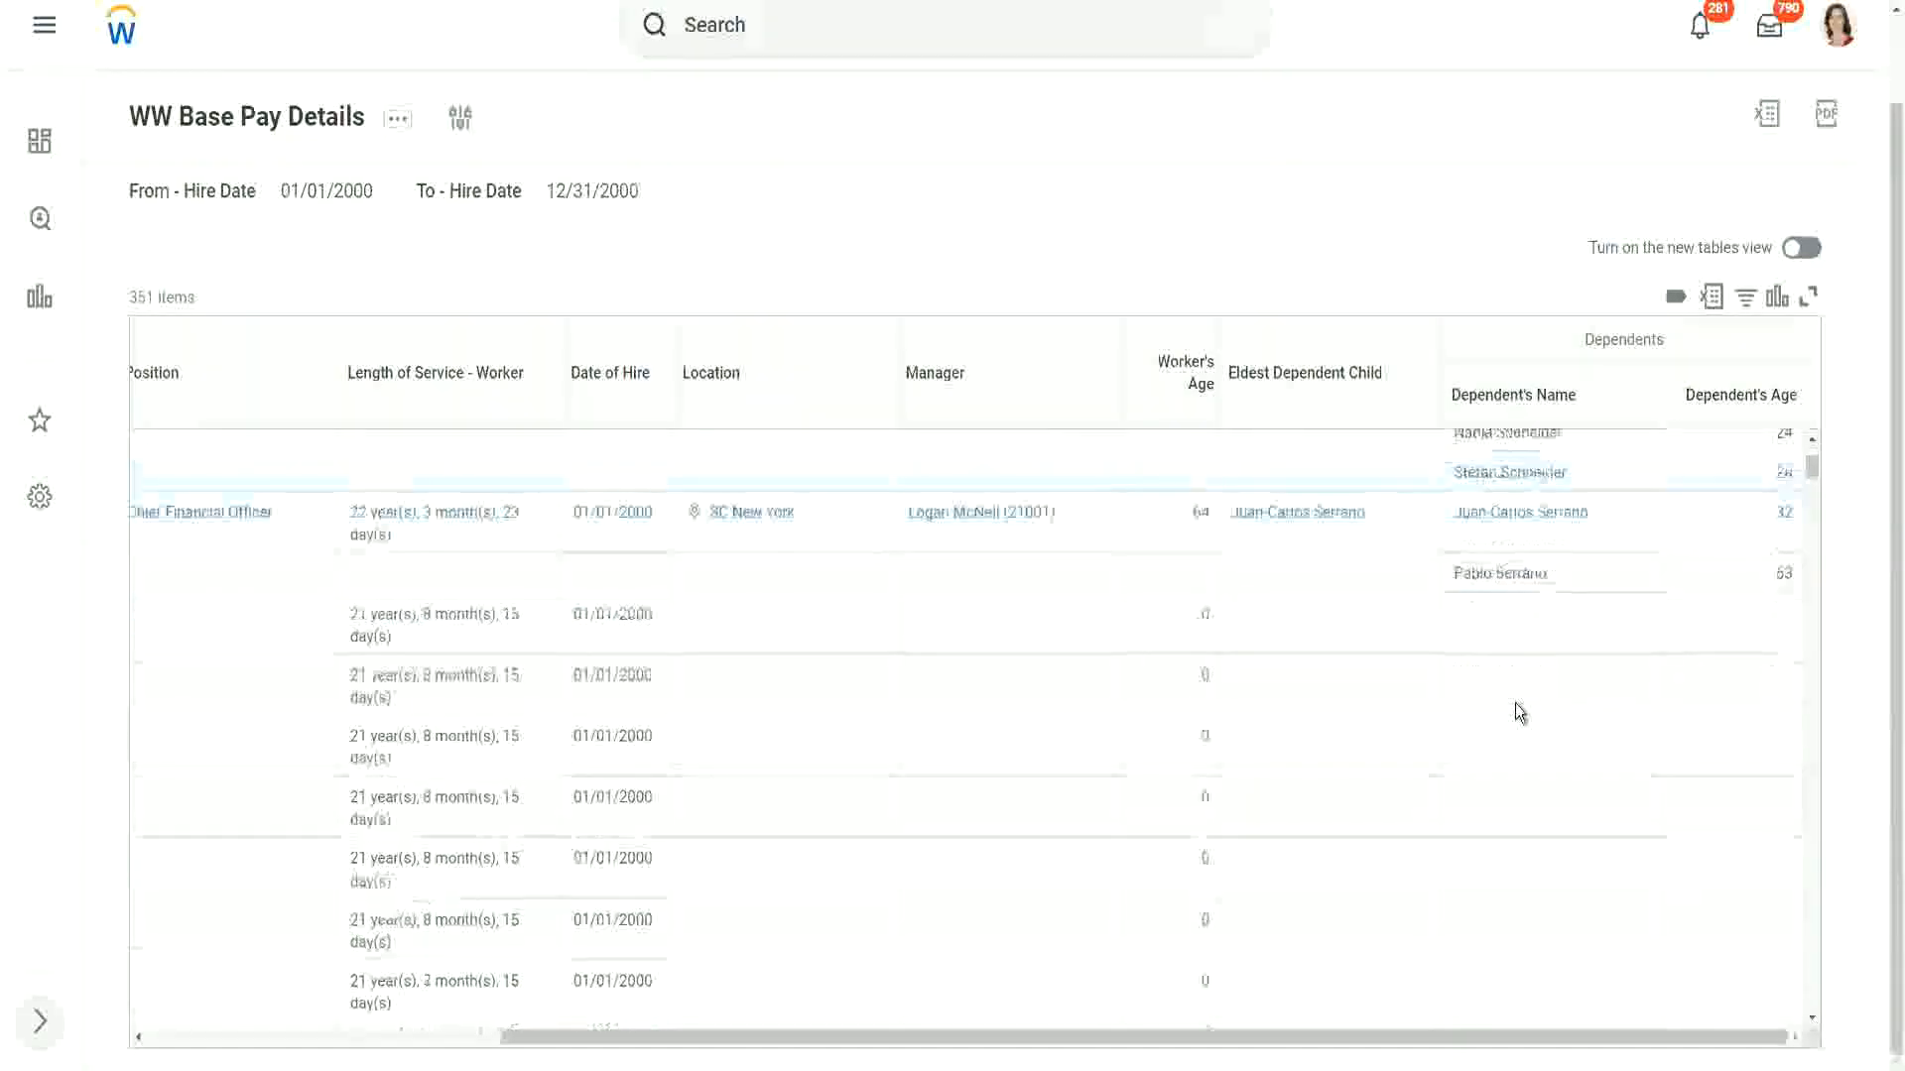
scroll(1515, 704, up, 2)
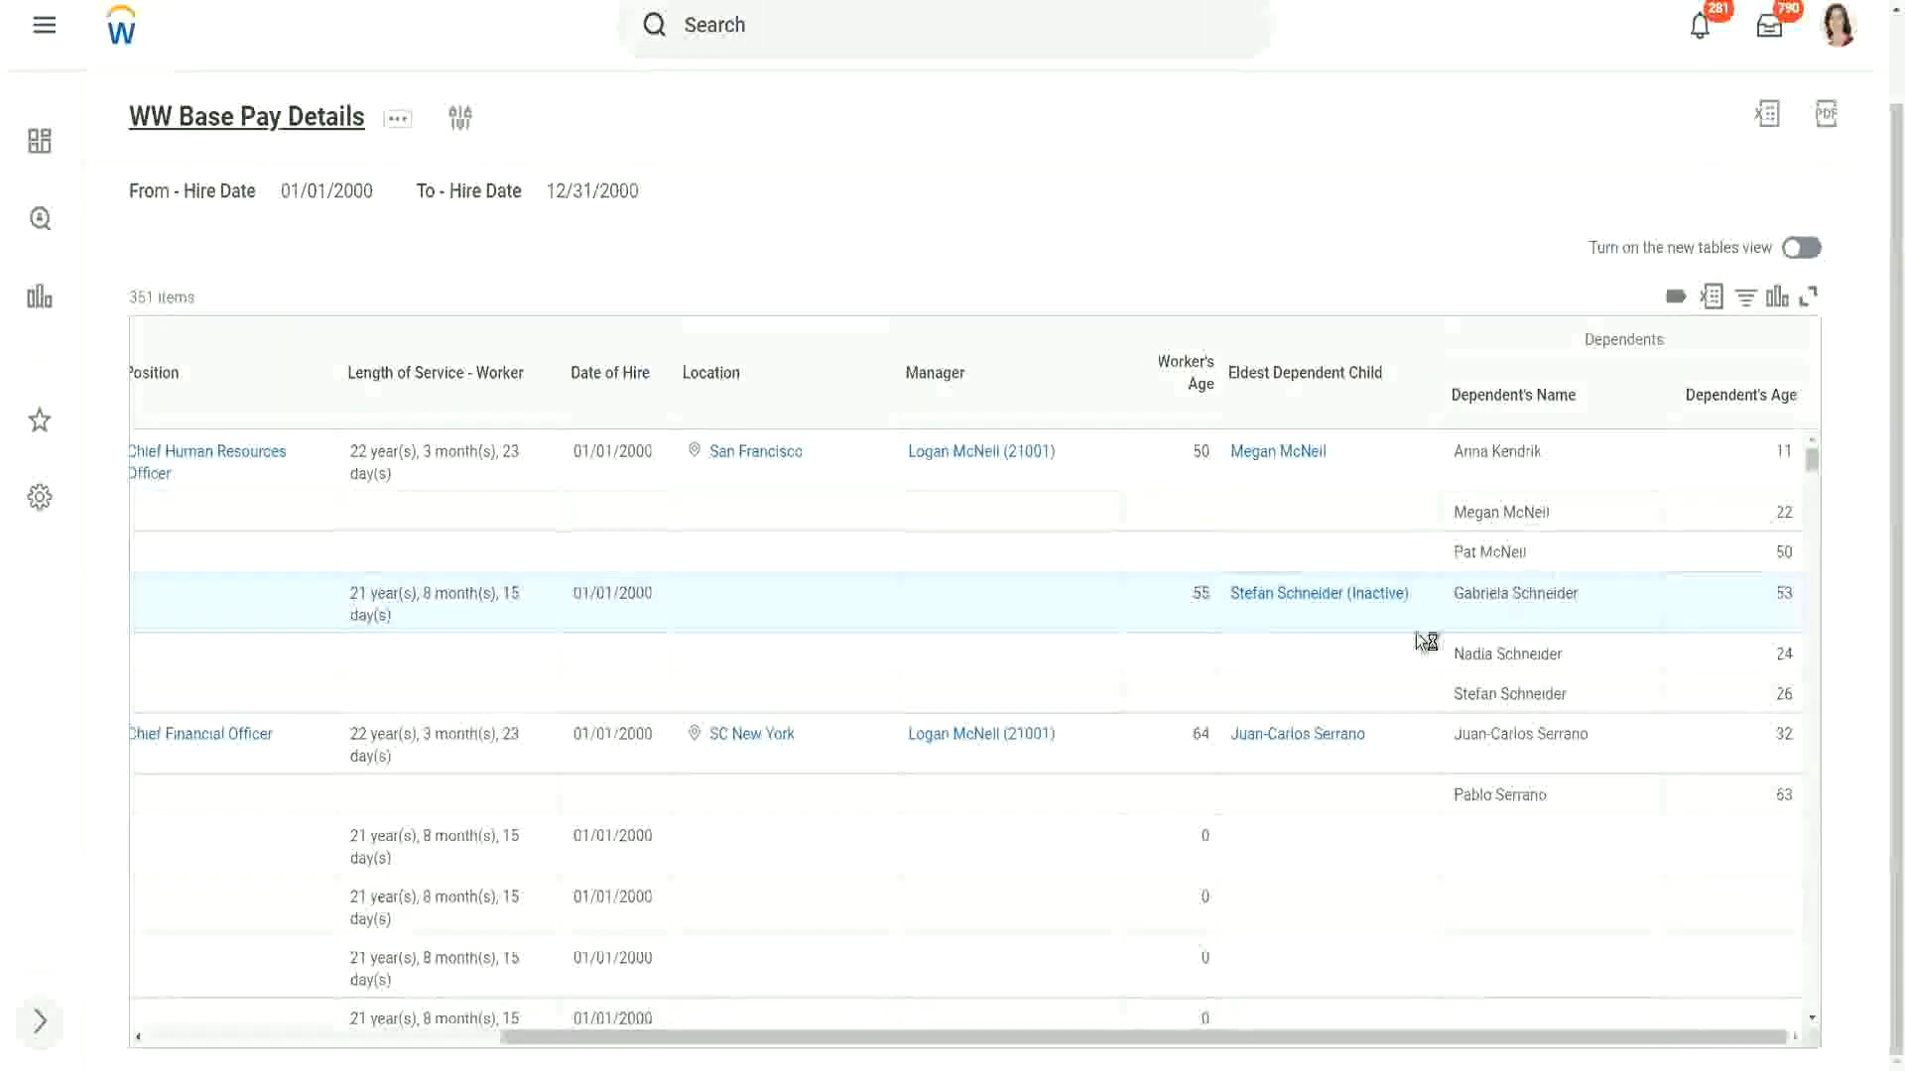
Step: Open the WW Base Pay Details custom report definition for editing
scroll(1429, 715, down, 2)
scroll(1319, 758, down, 1)
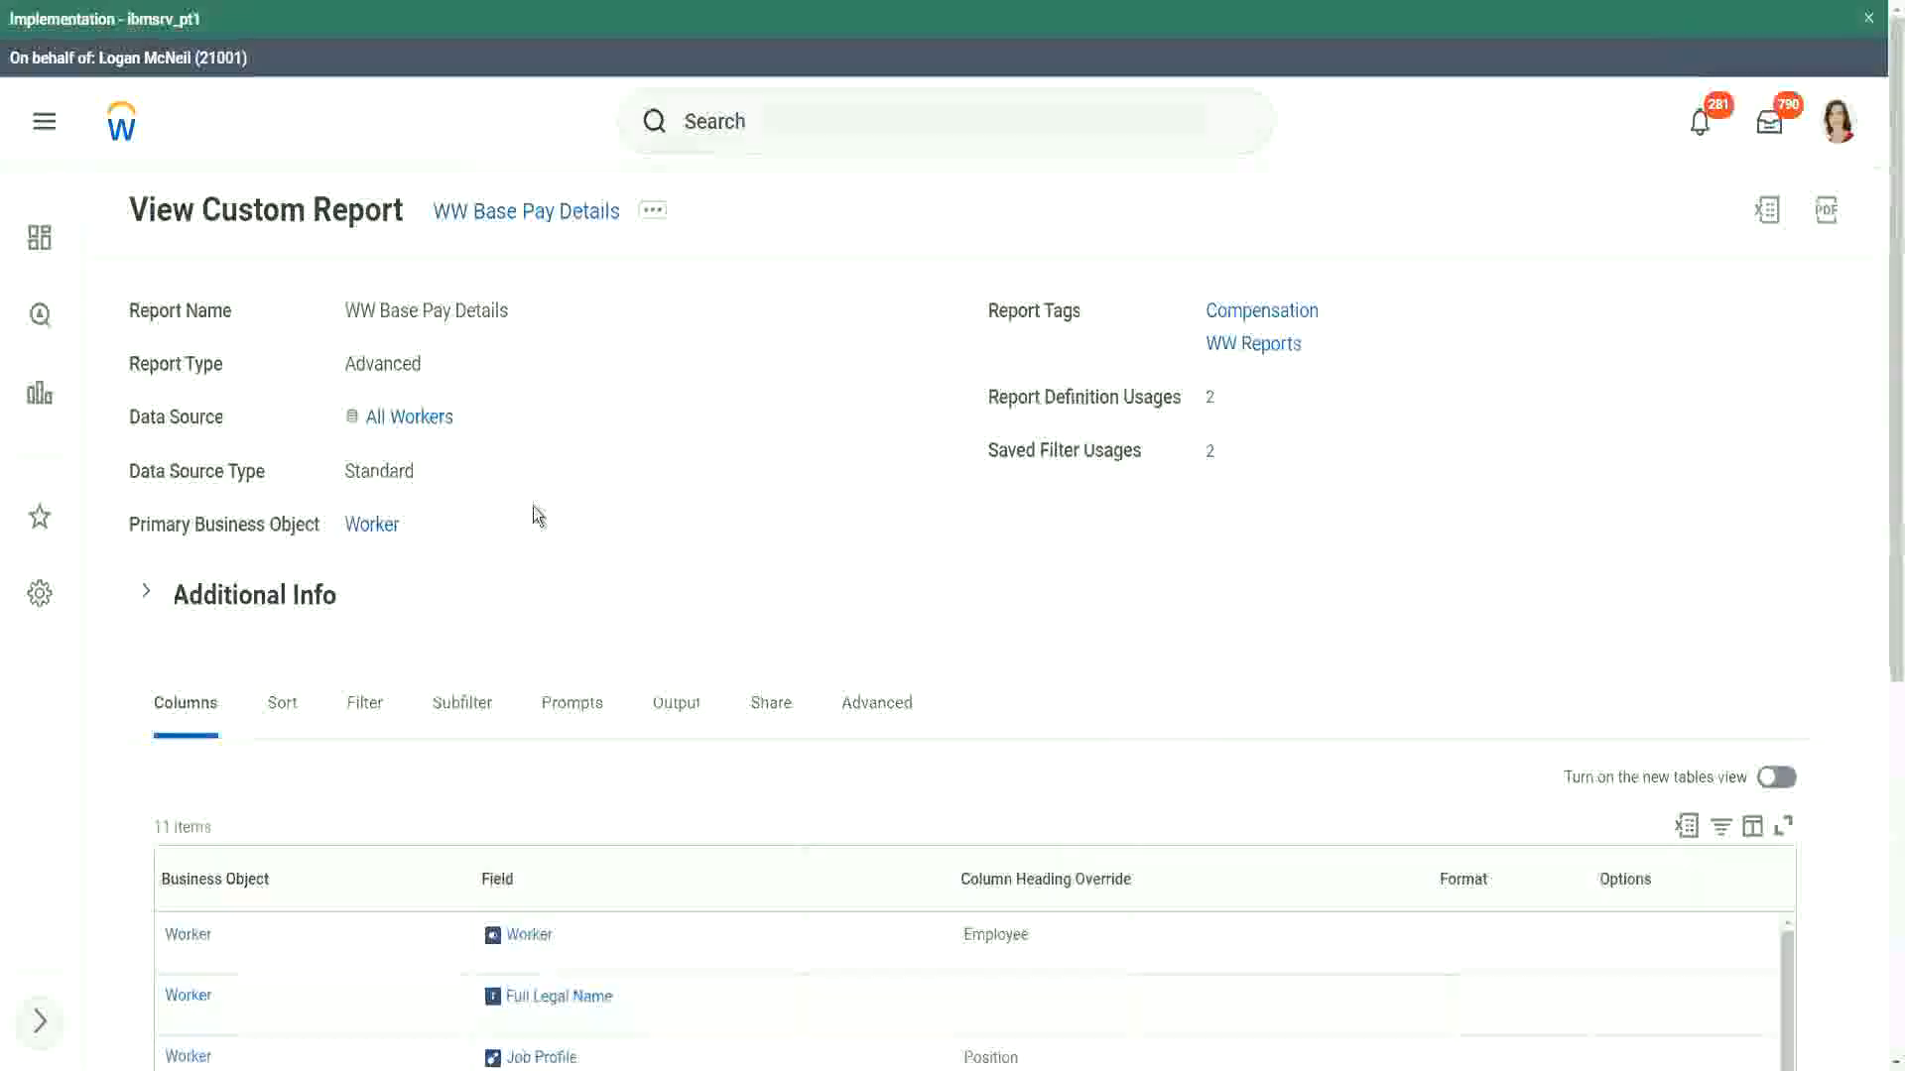
click(654, 212)
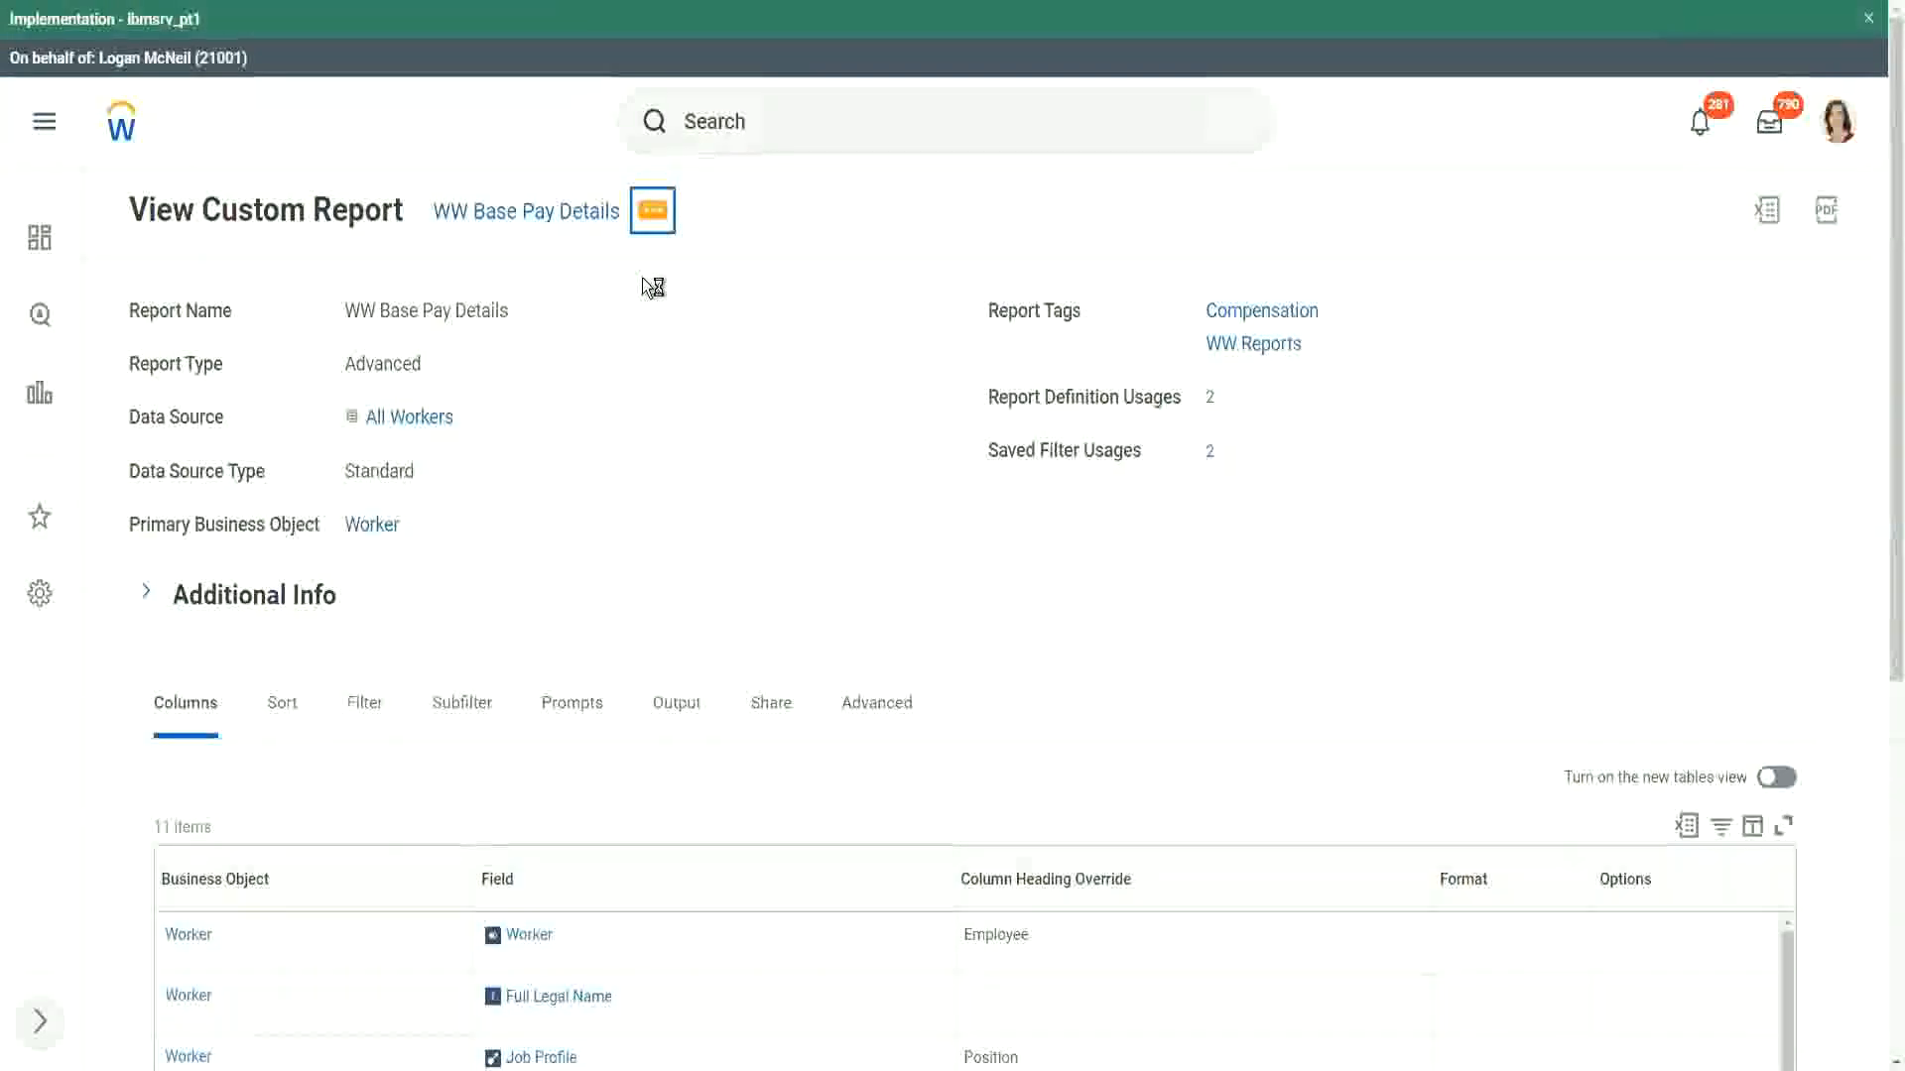
mouse_move(759, 323)
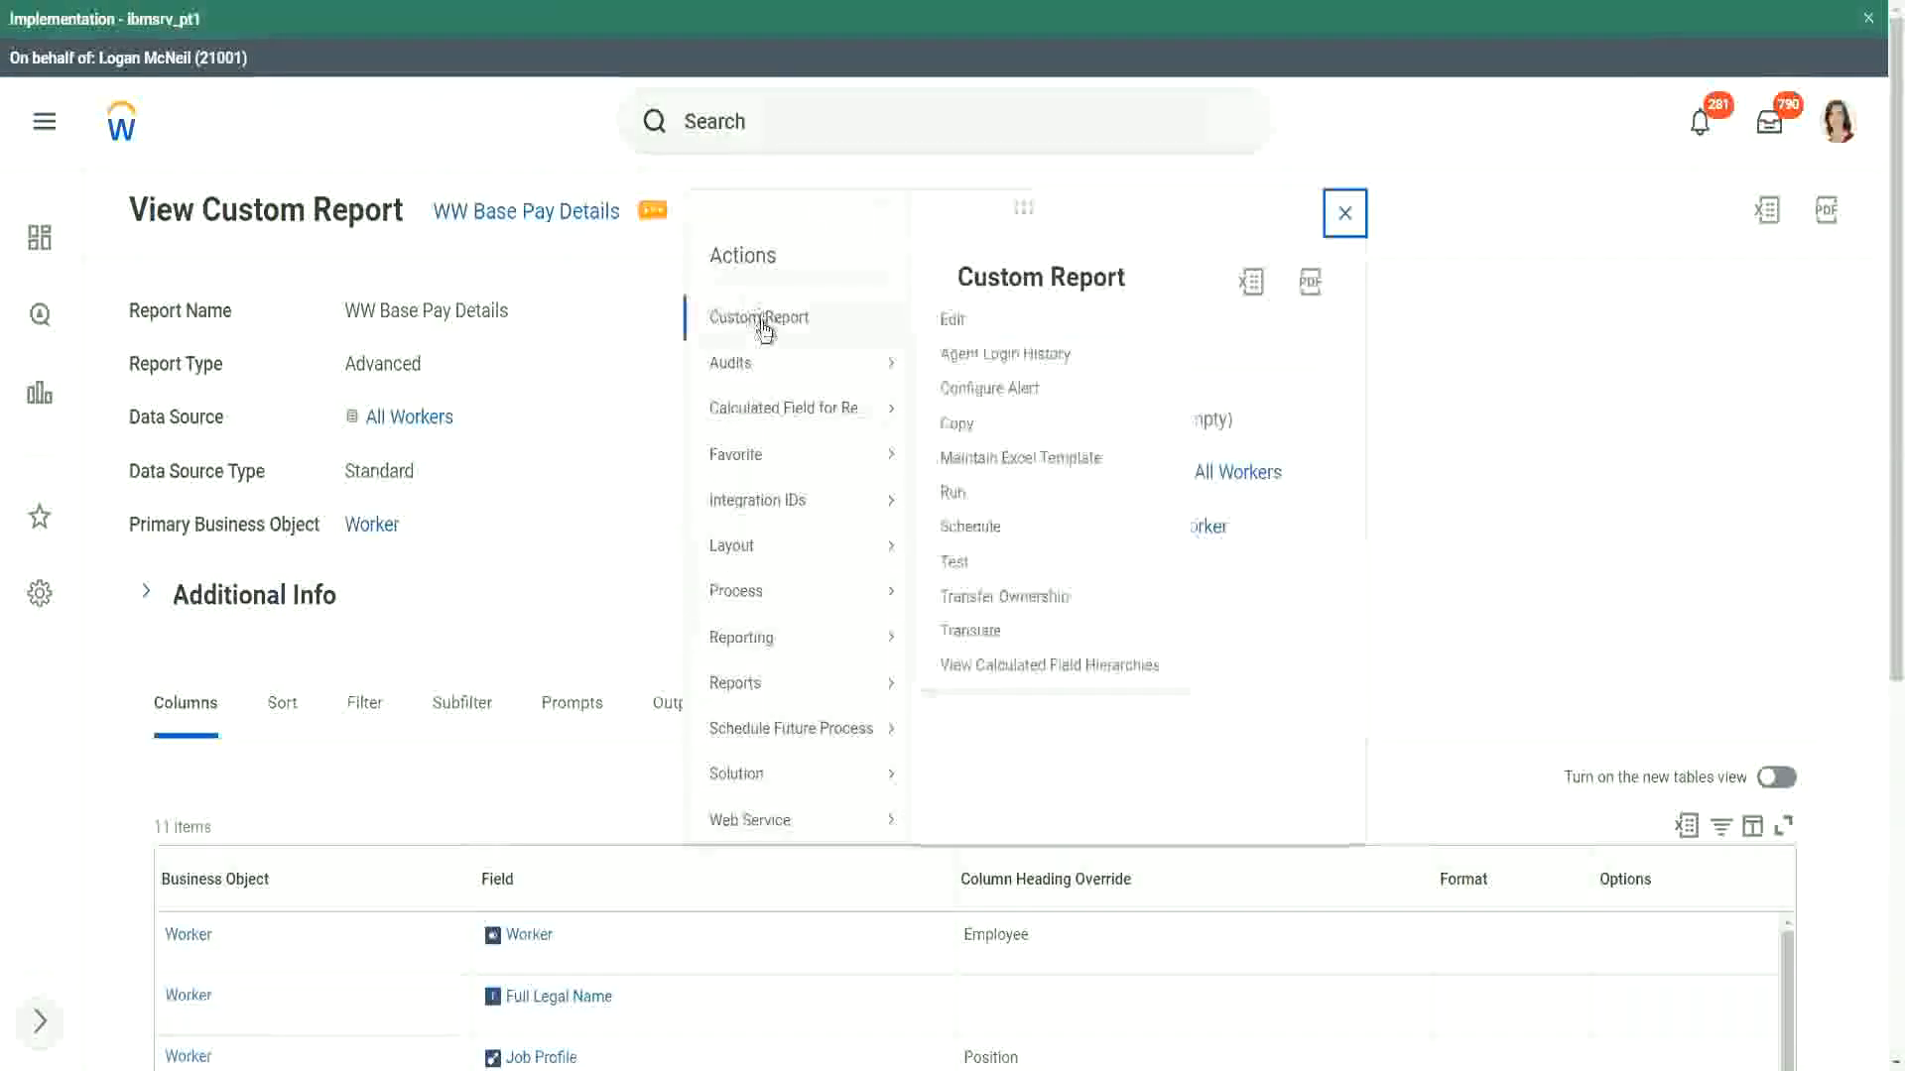
click(955, 319)
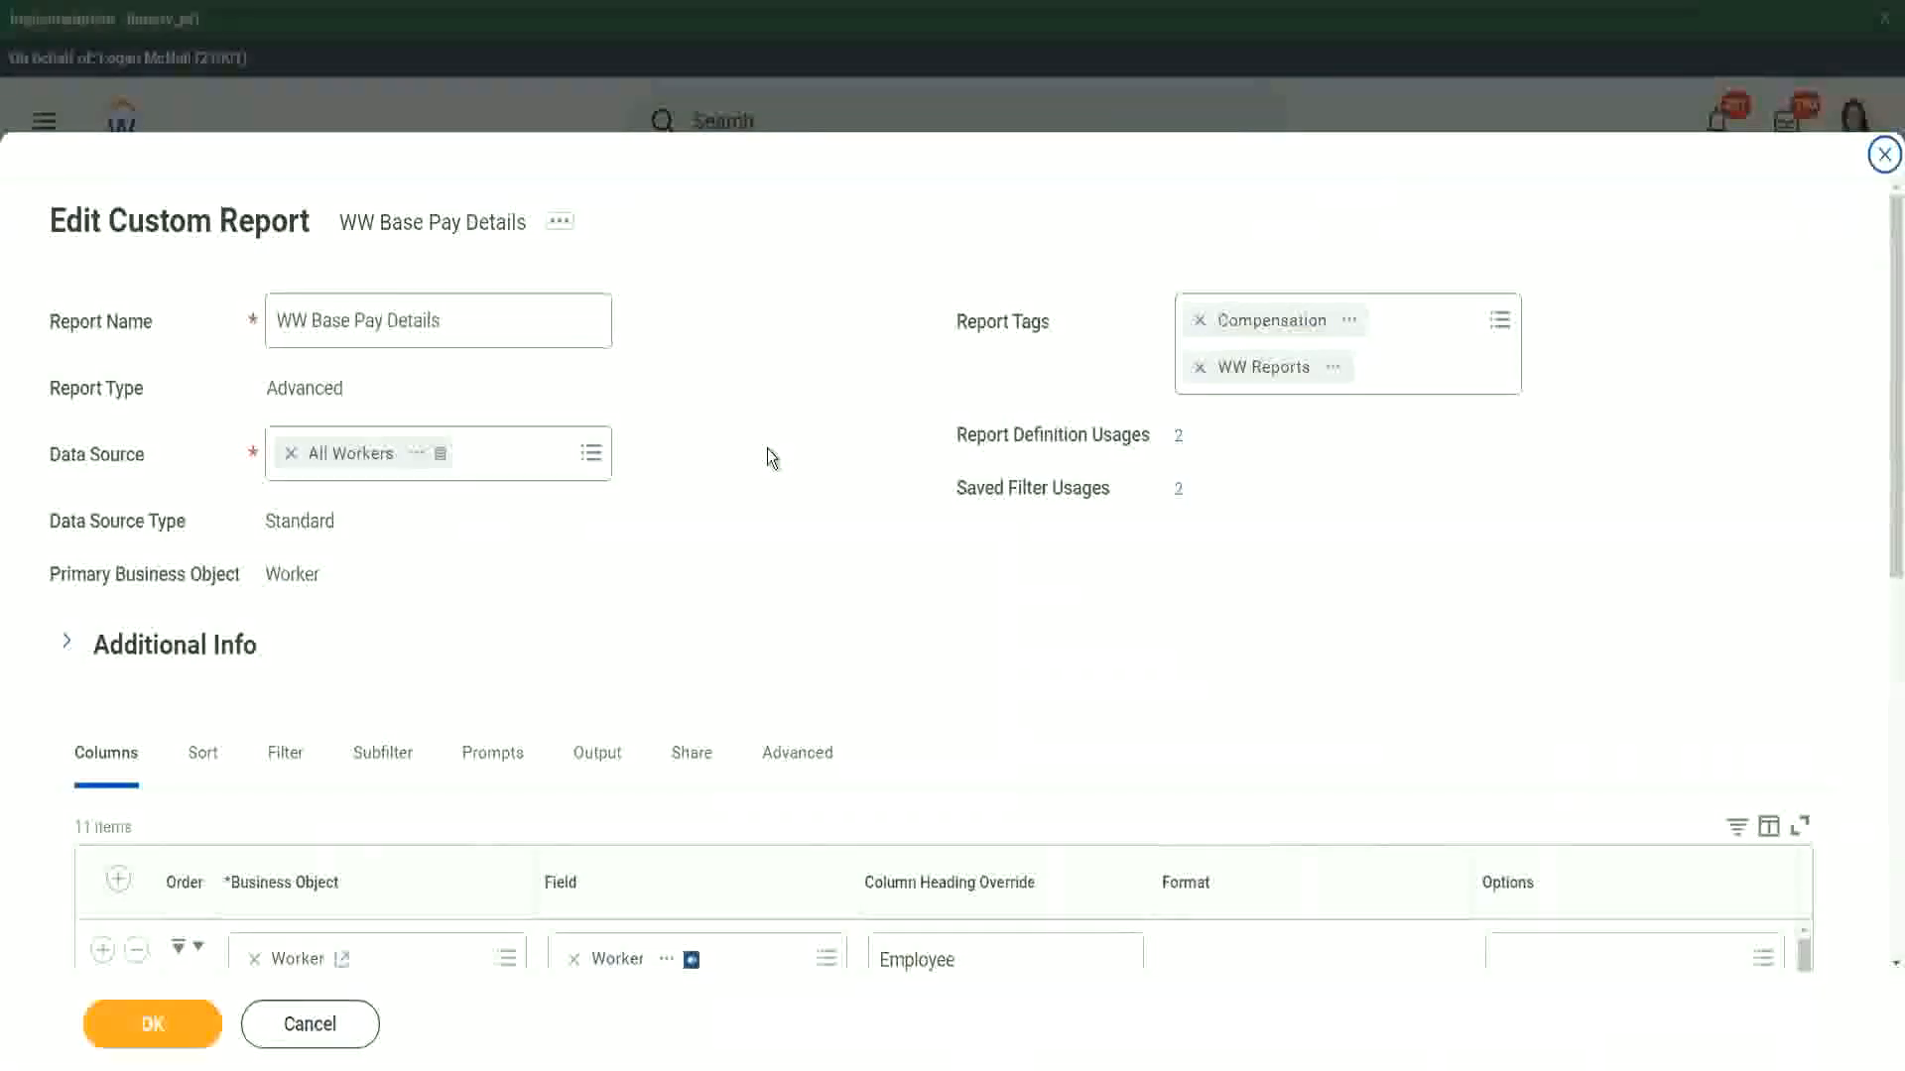
Step: Insert a new instance filter condition in the report directly below the Employee is not empty condition
scroll(771, 458, down, 3)
scroll(770, 457, down, 1)
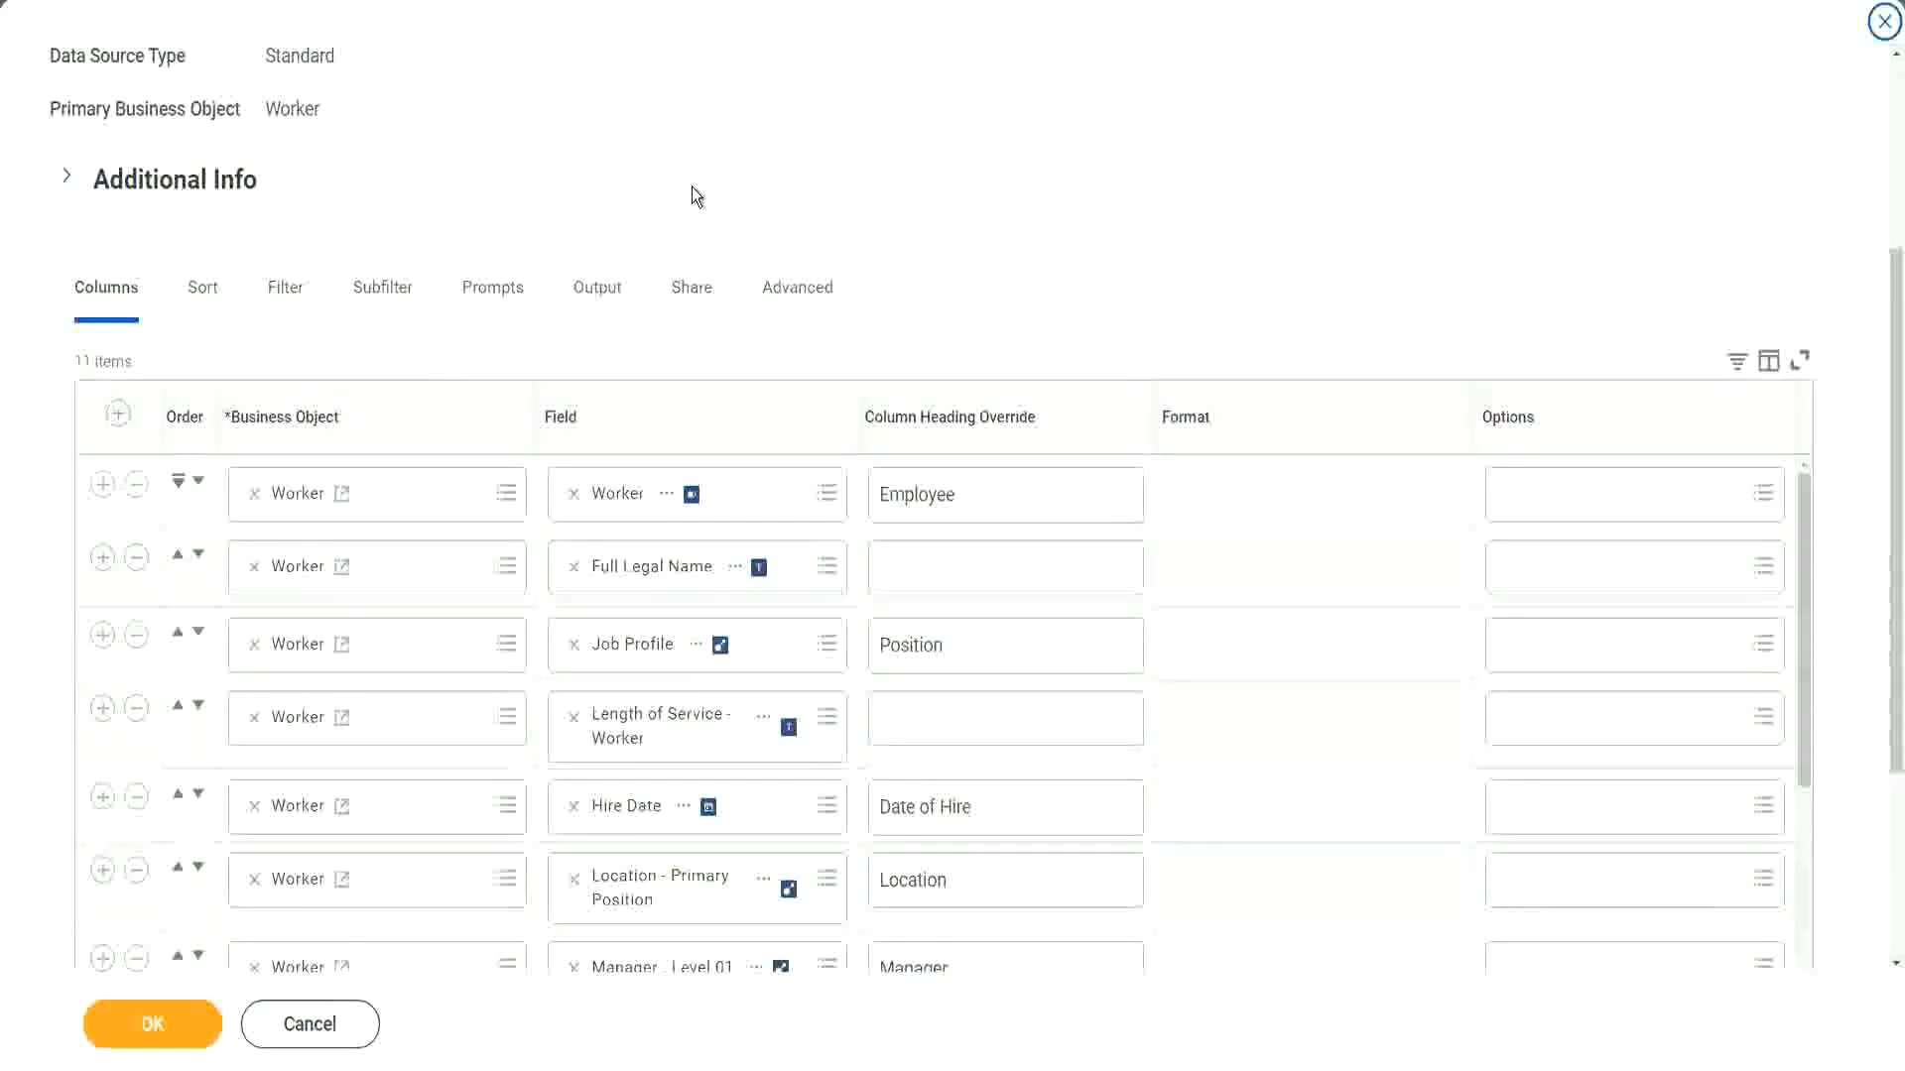
scroll(692, 186, down, 4)
scroll(917, 480, down, 2)
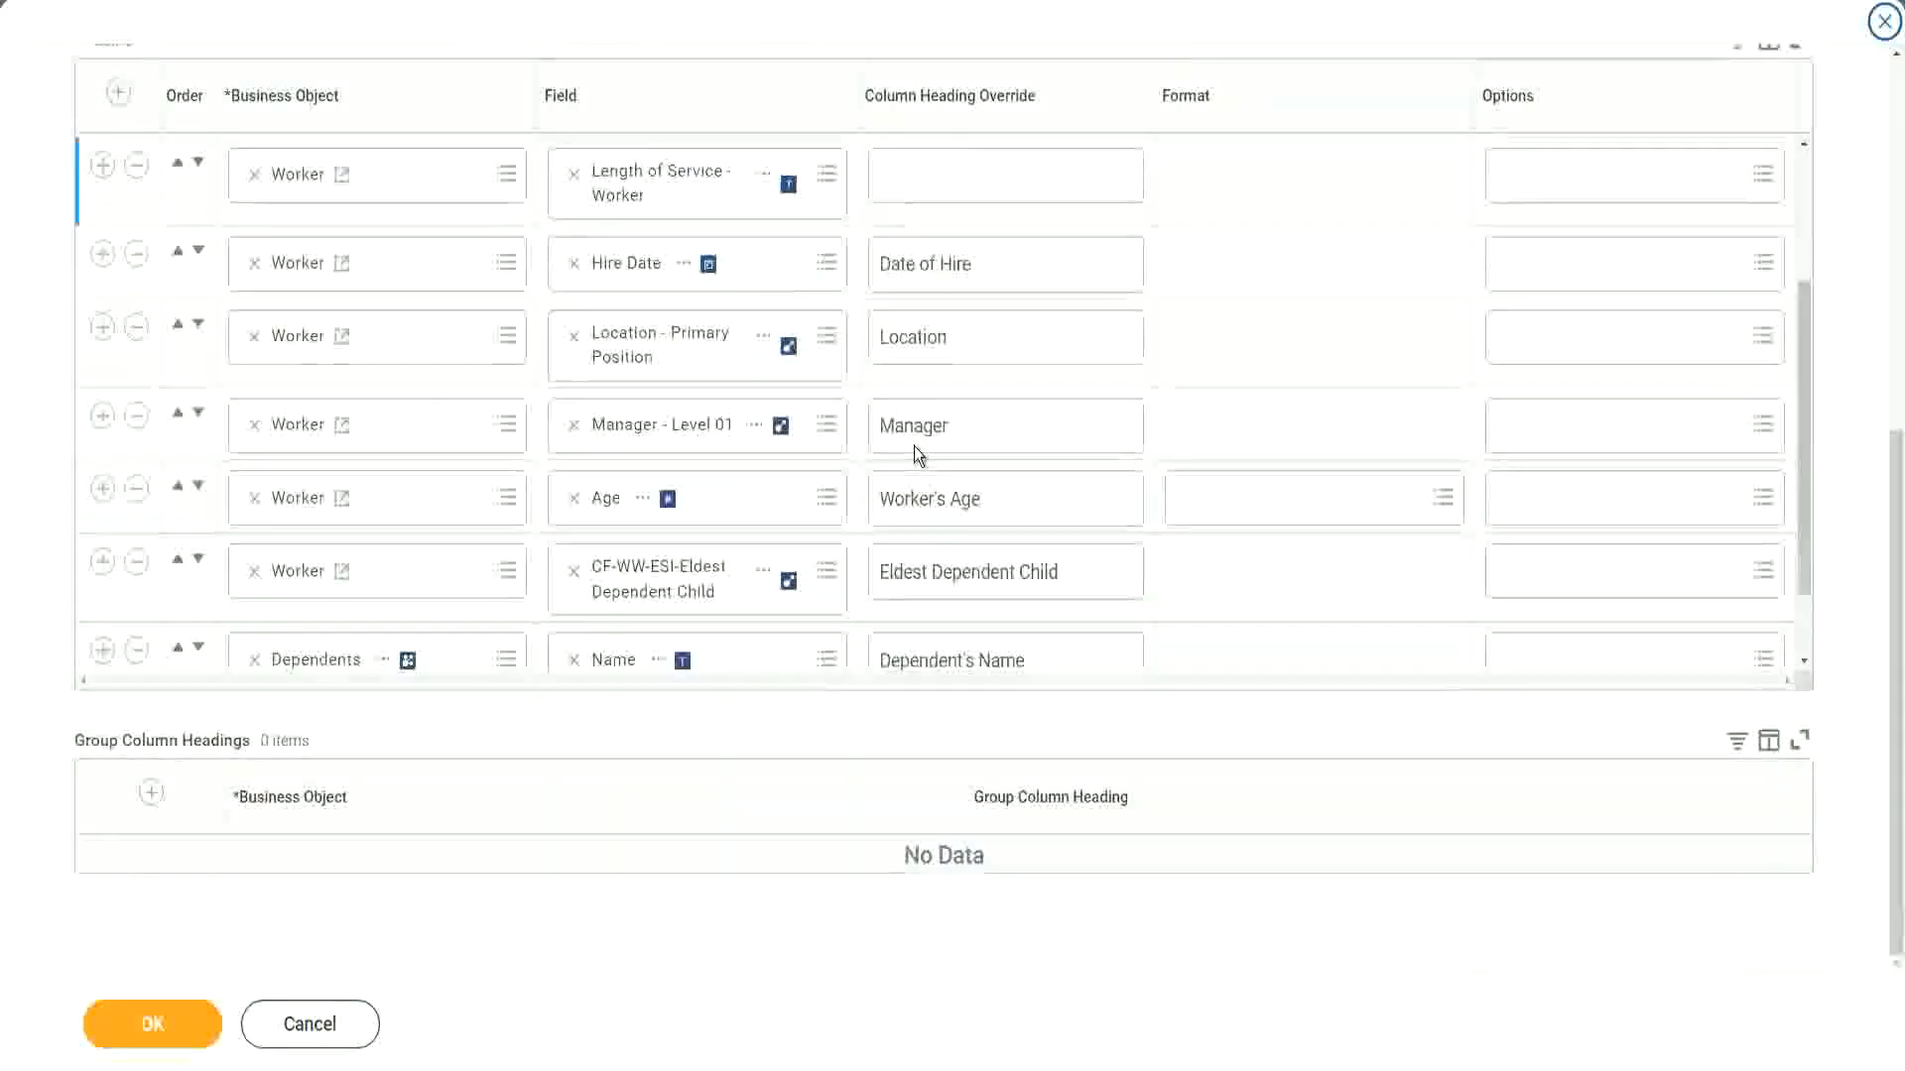
scroll(914, 447, down, 1)
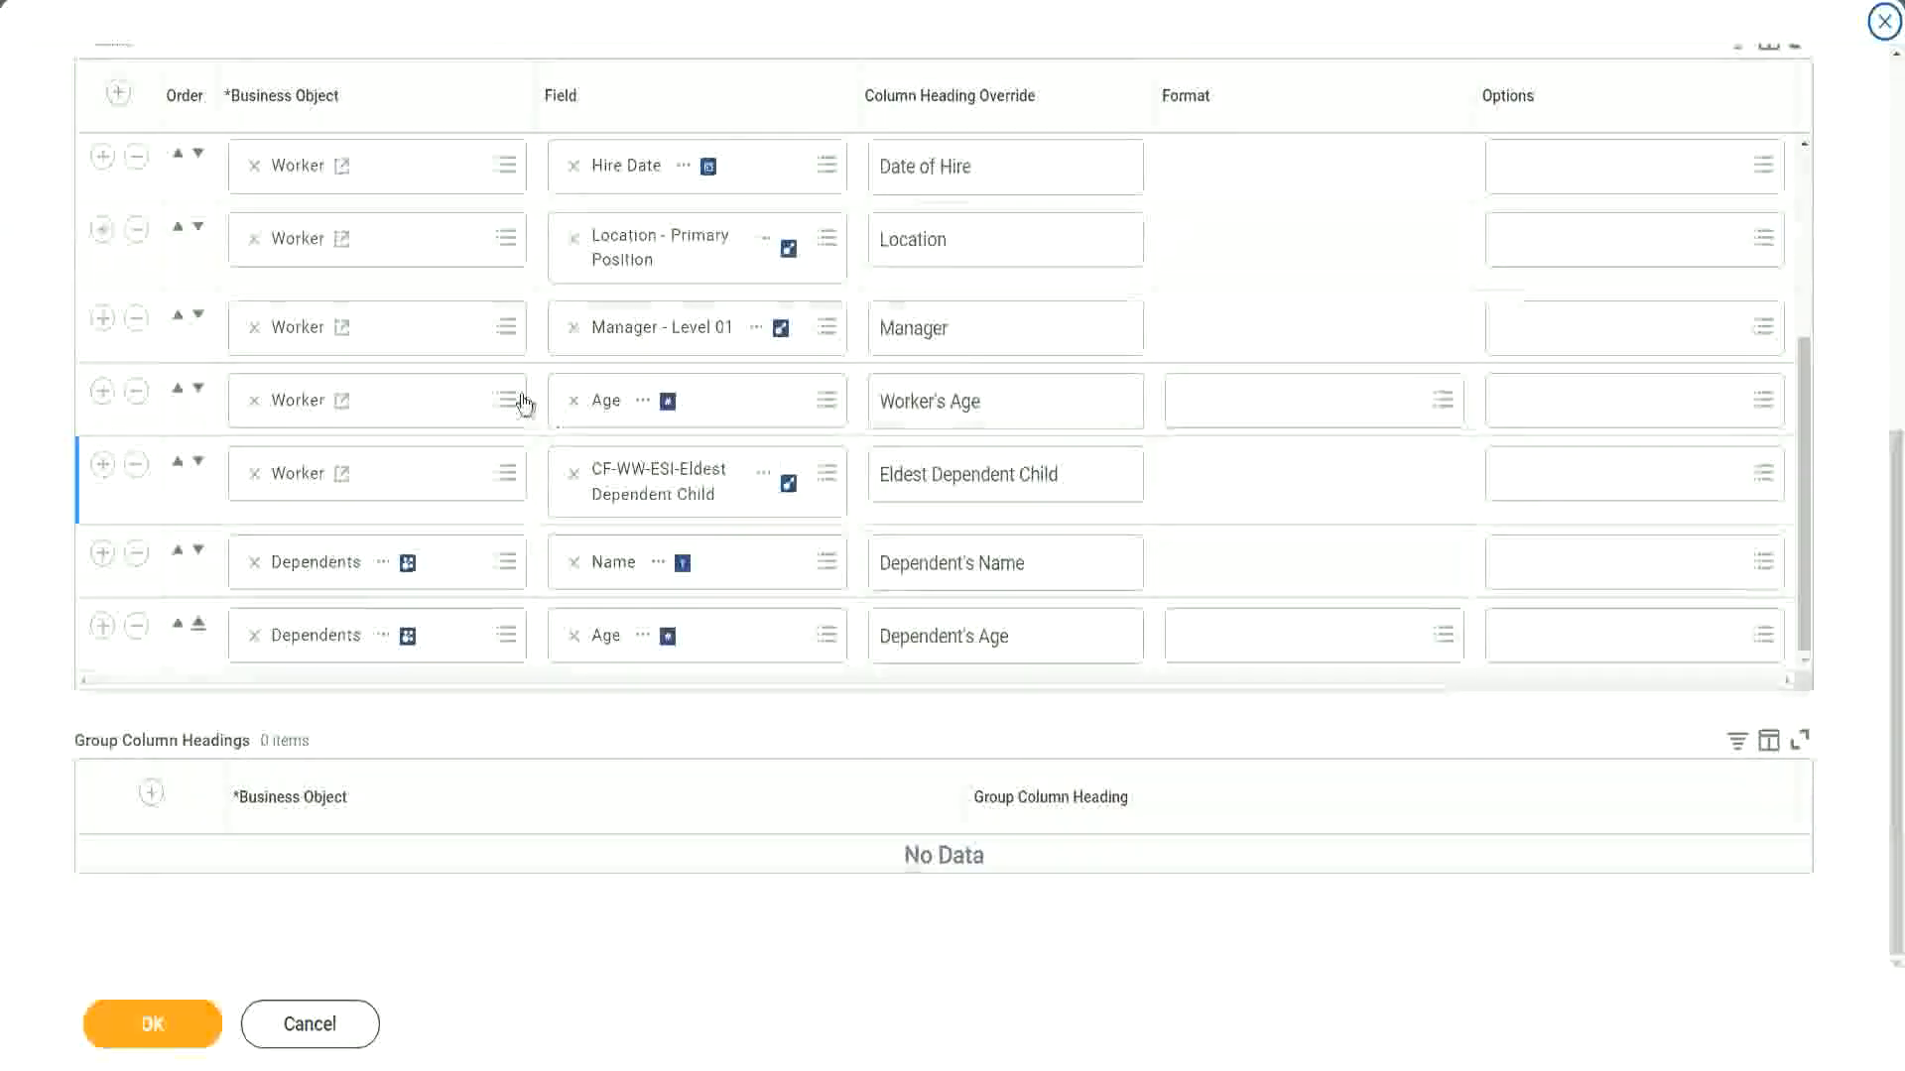
scroll(511, 357, up, 3)
scroll(497, 314, up, 4)
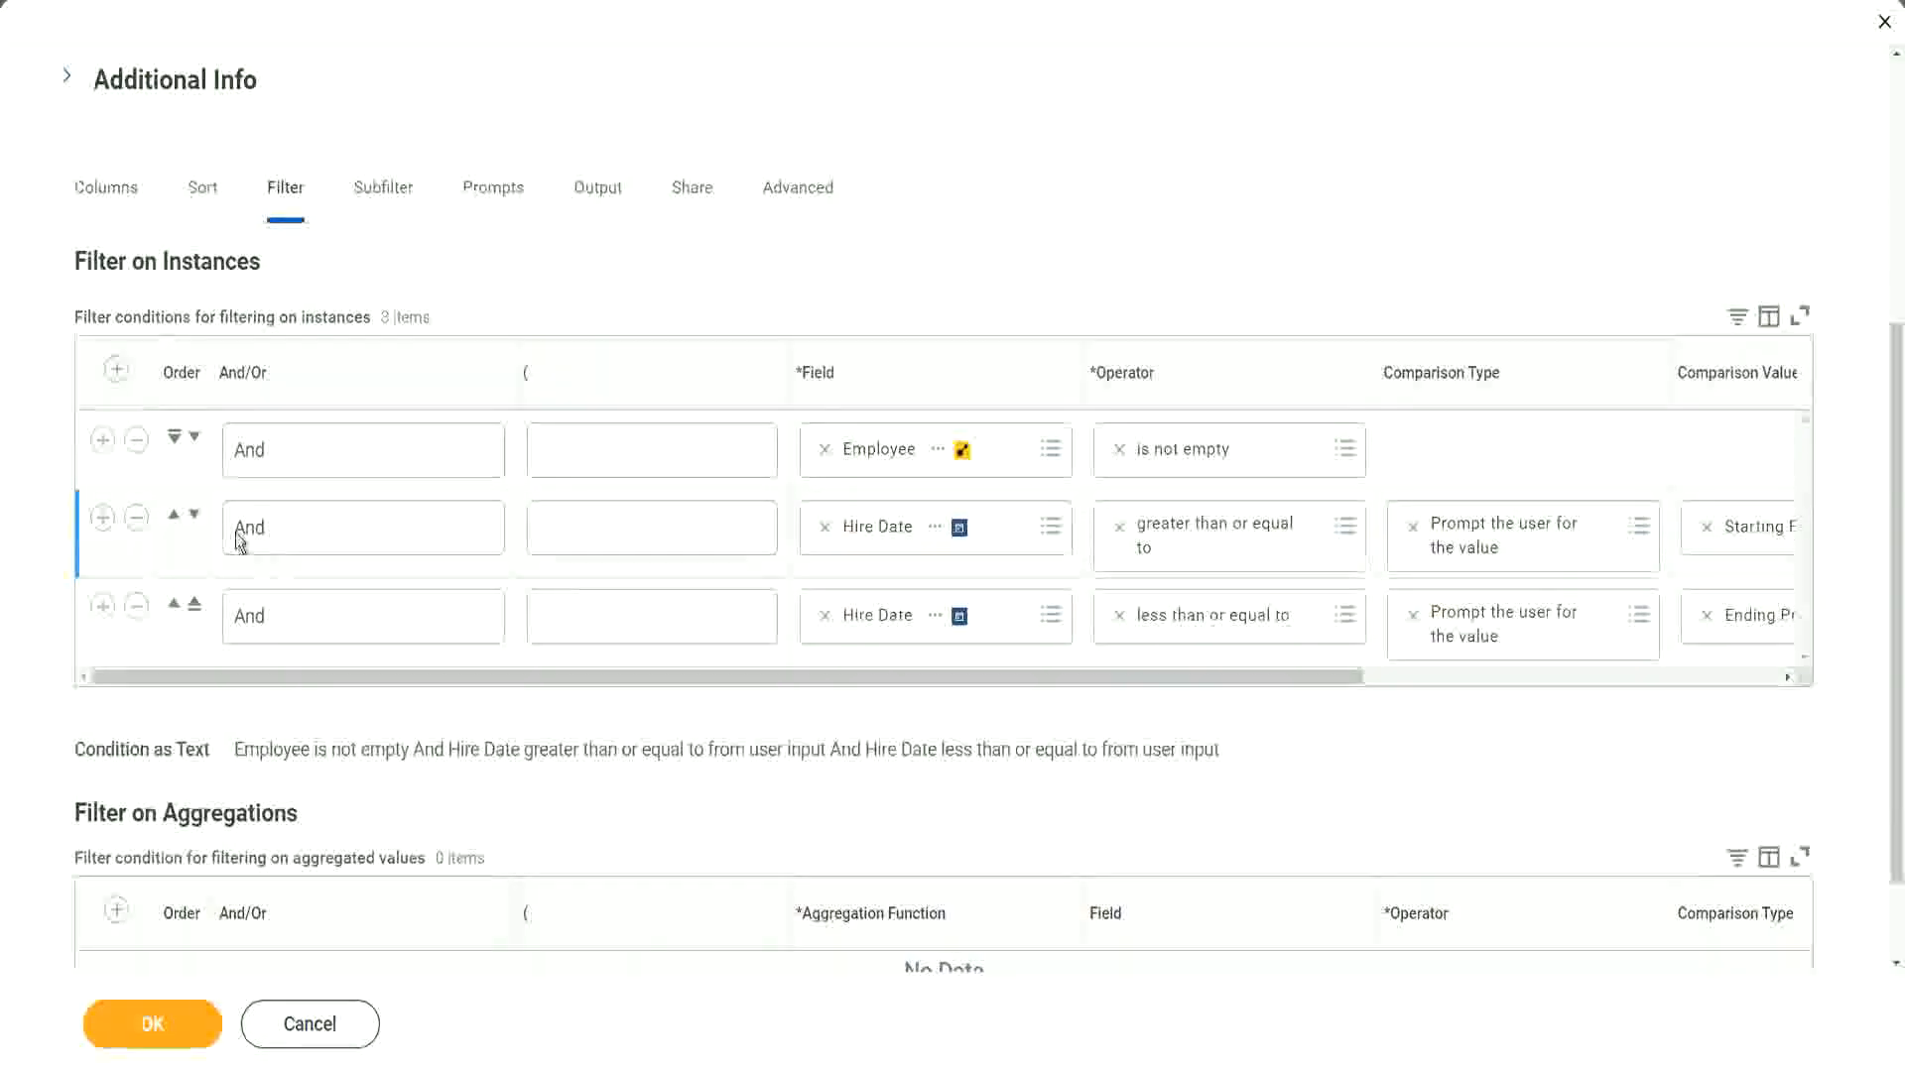
click(103, 439)
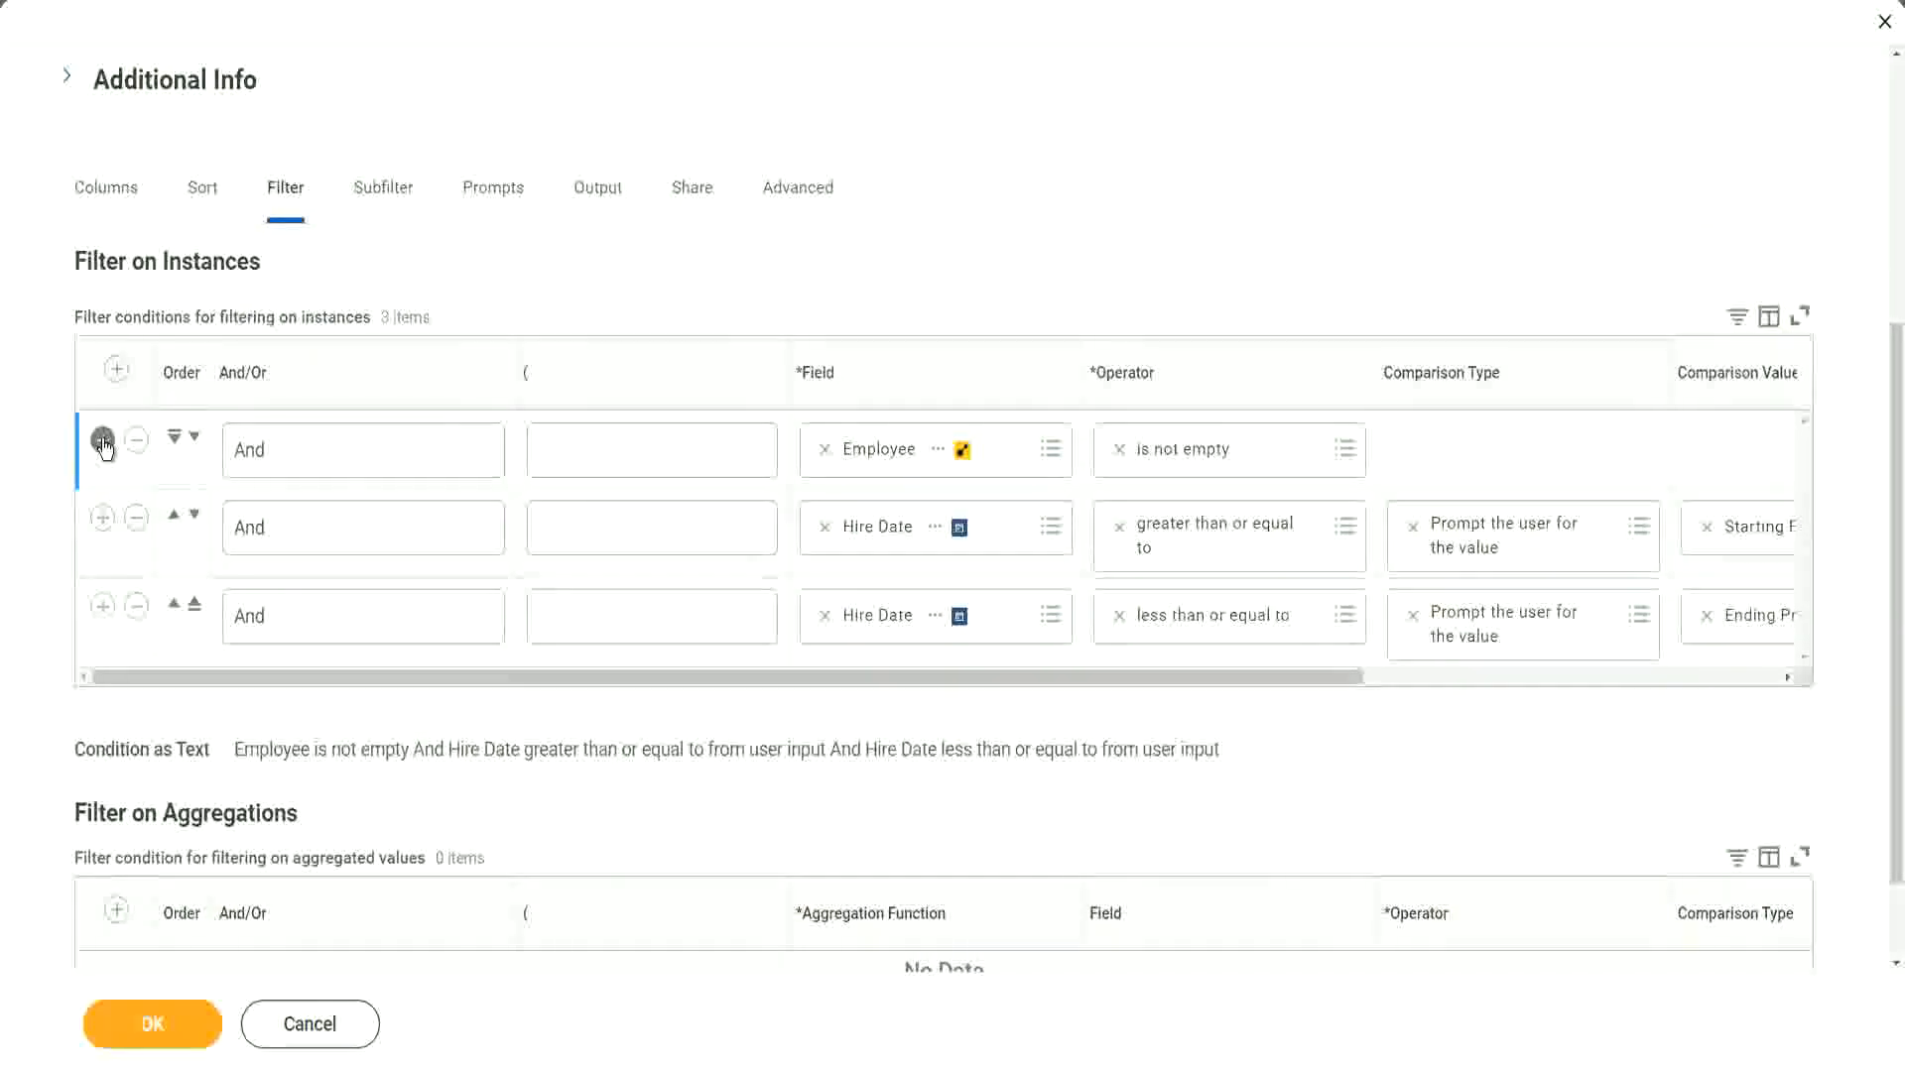
key(Return)
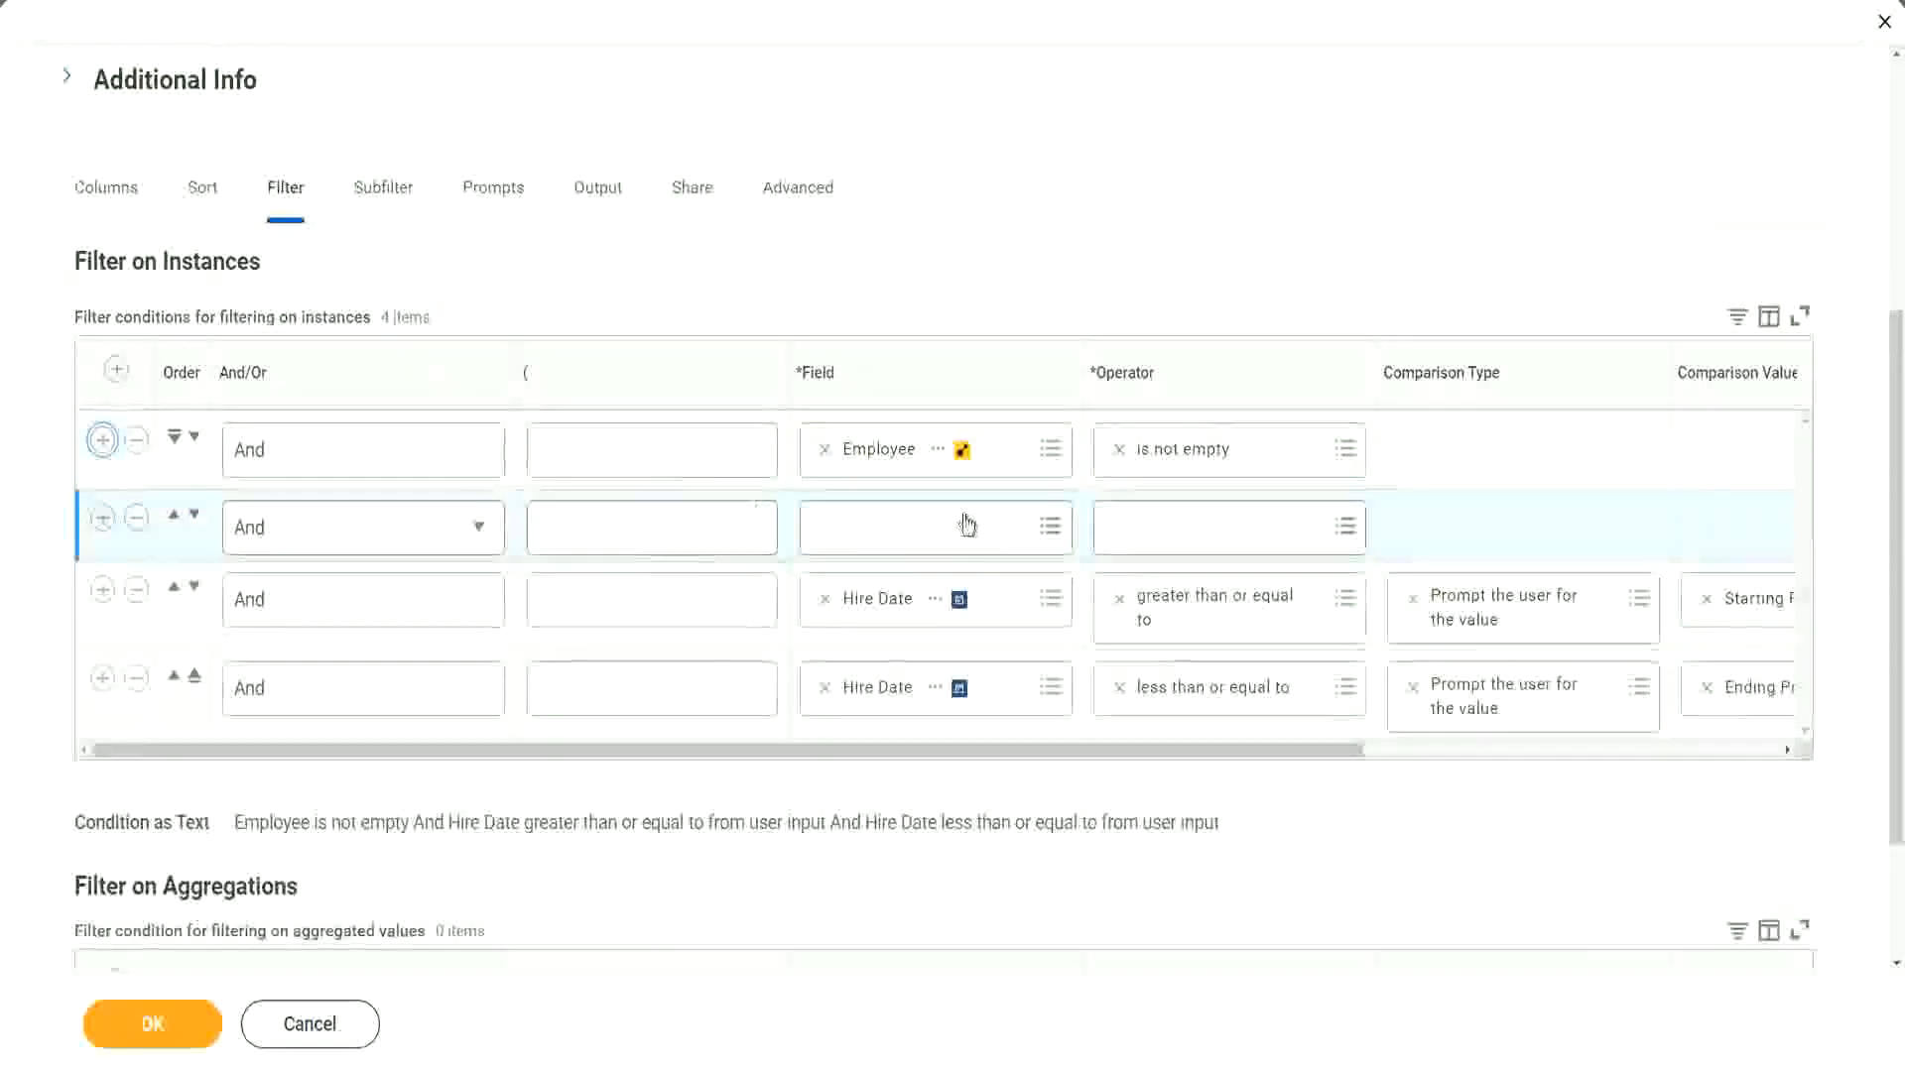
Step: Set the new filter condition to CF-WW-ESI-Eldest Dependent Child is not empty
click(965, 523)
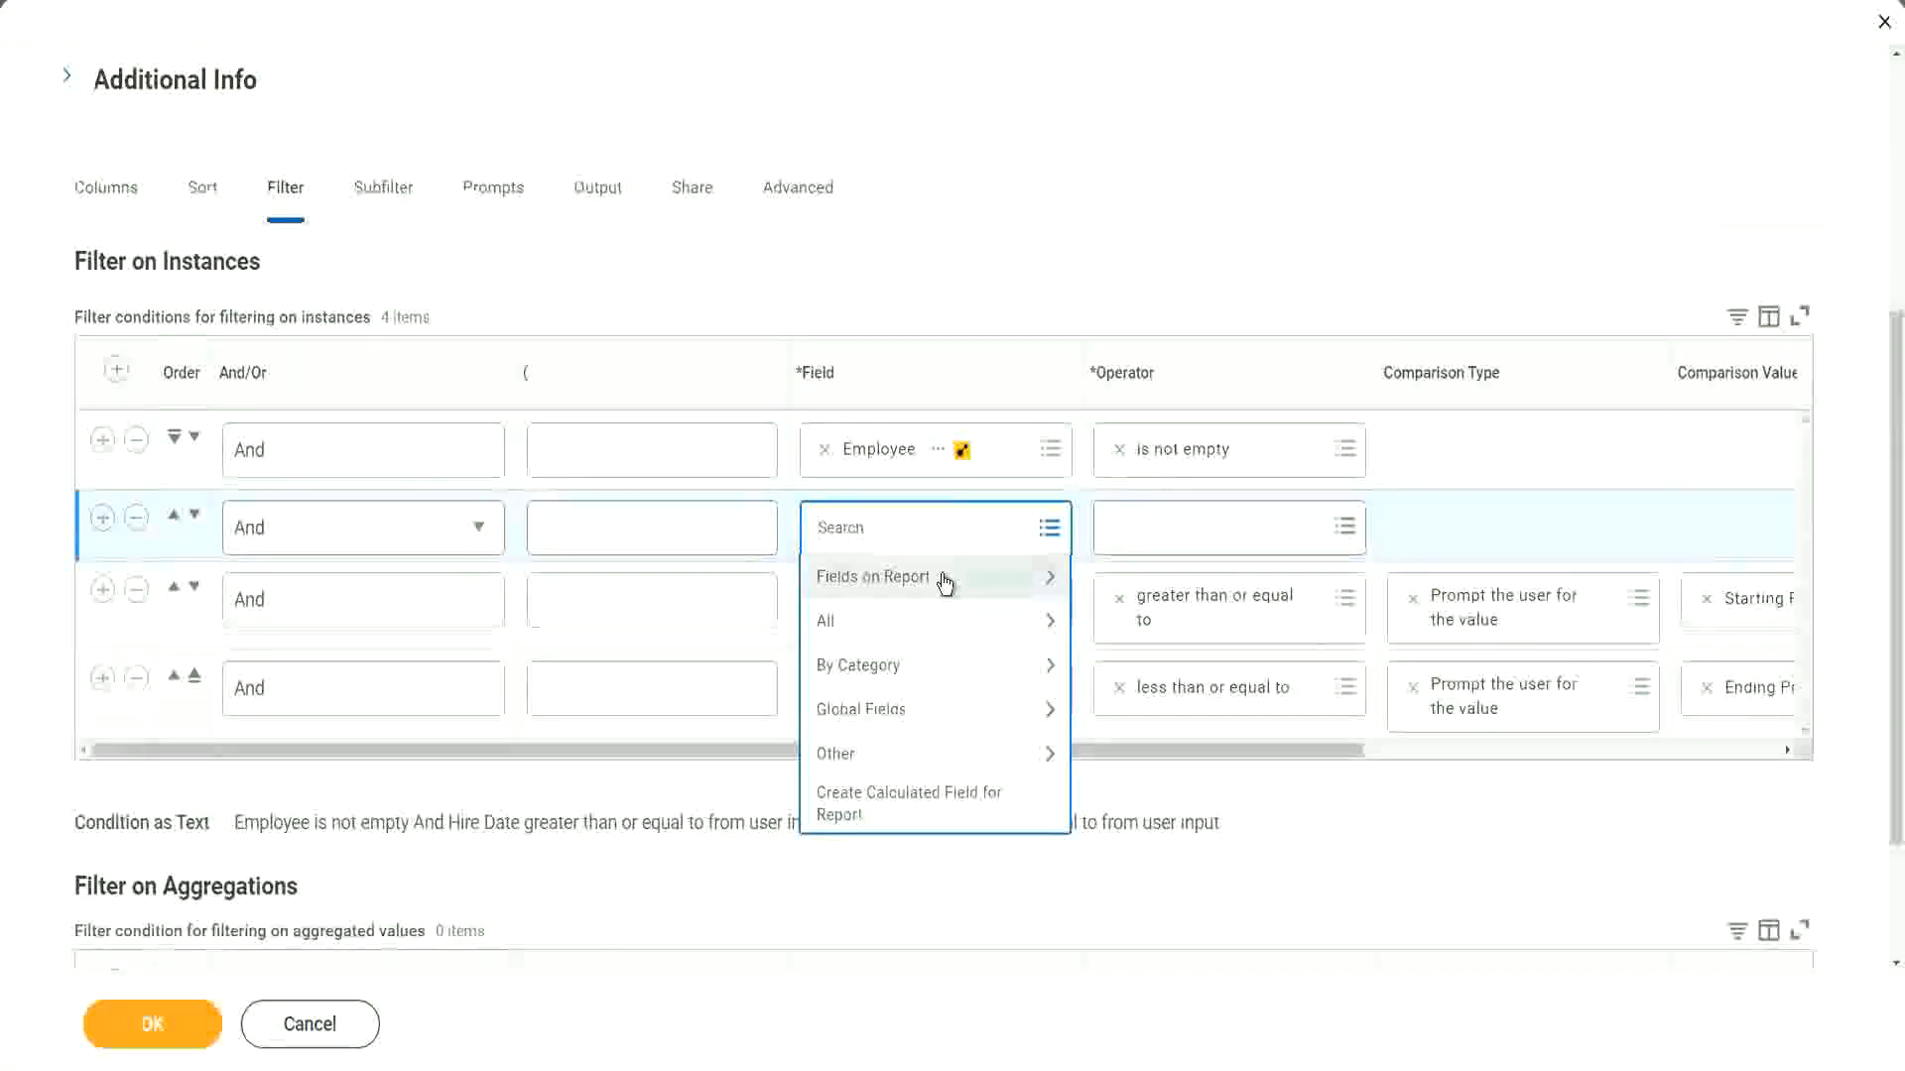
click(945, 583)
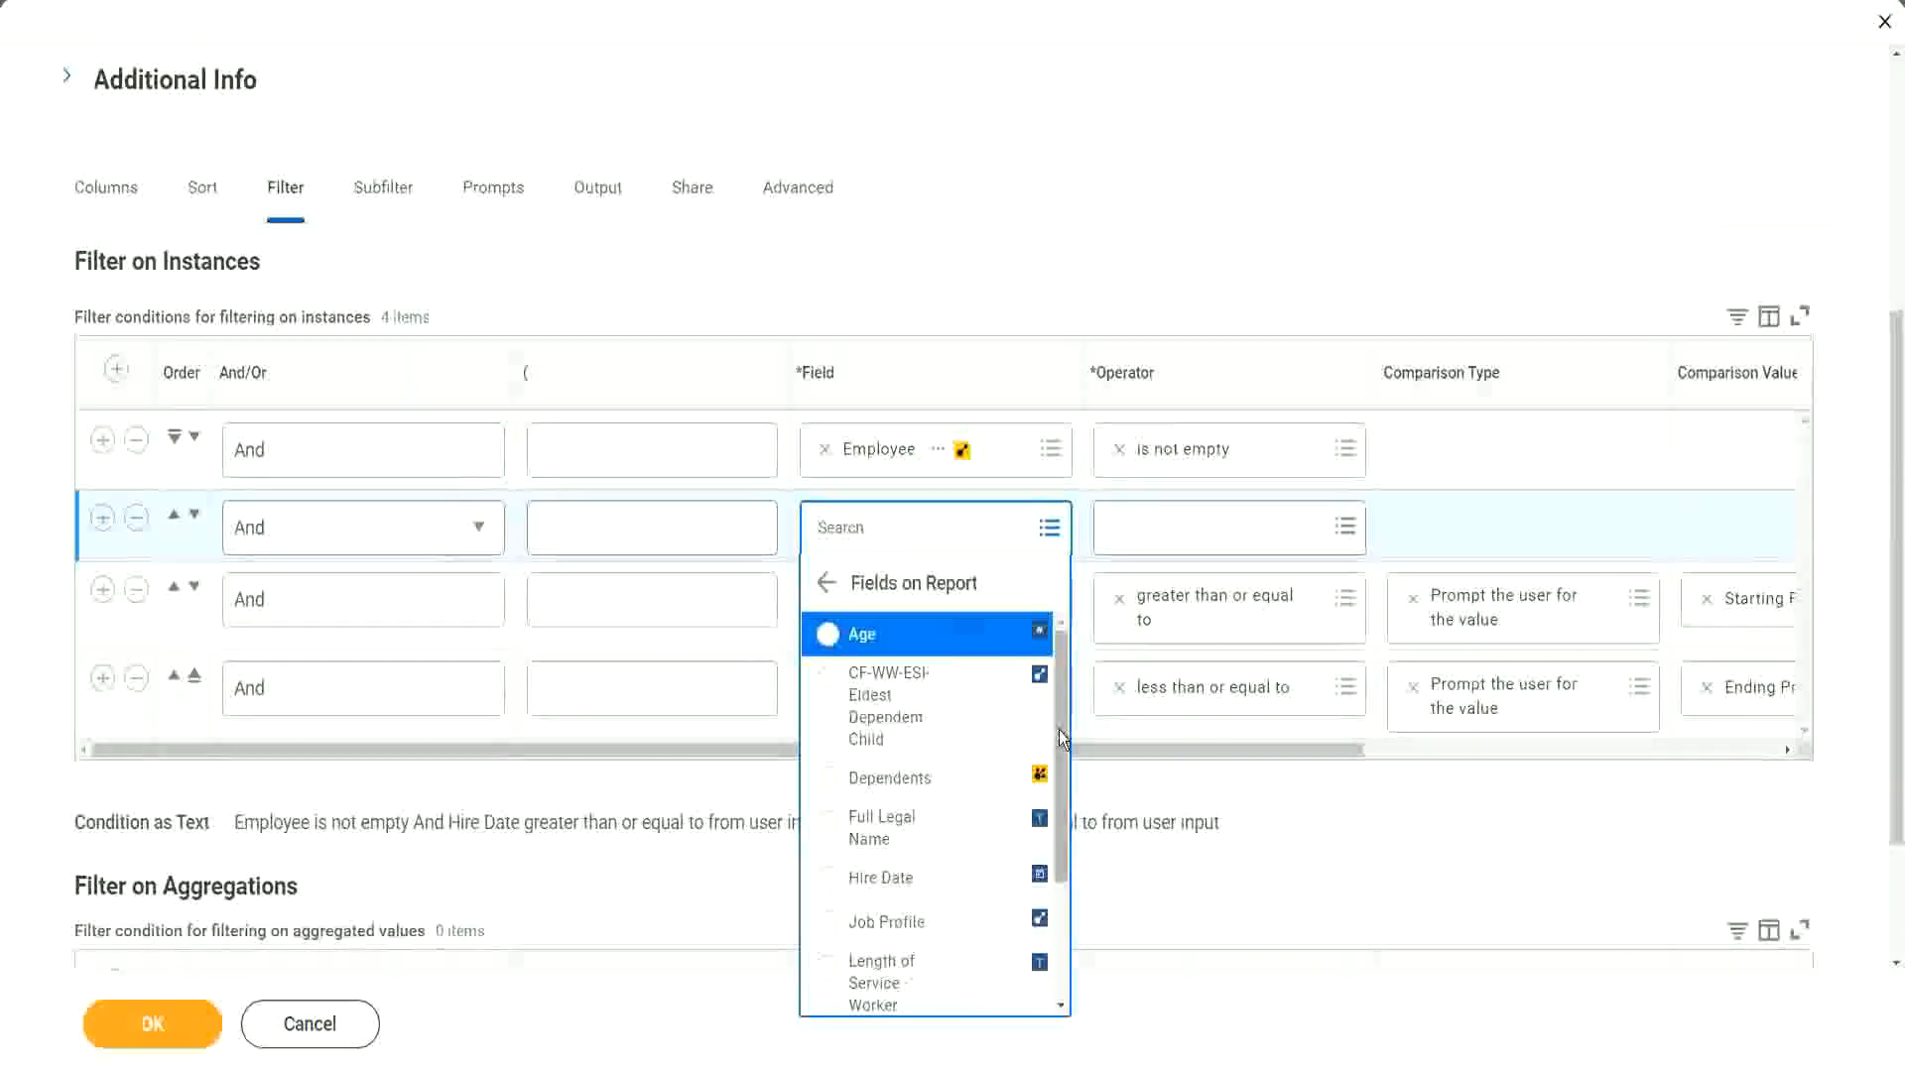
mouse_move(1058, 730)
mouse_down()
mouse_move(1061, 883)
mouse_move(1061, 724)
mouse_up()
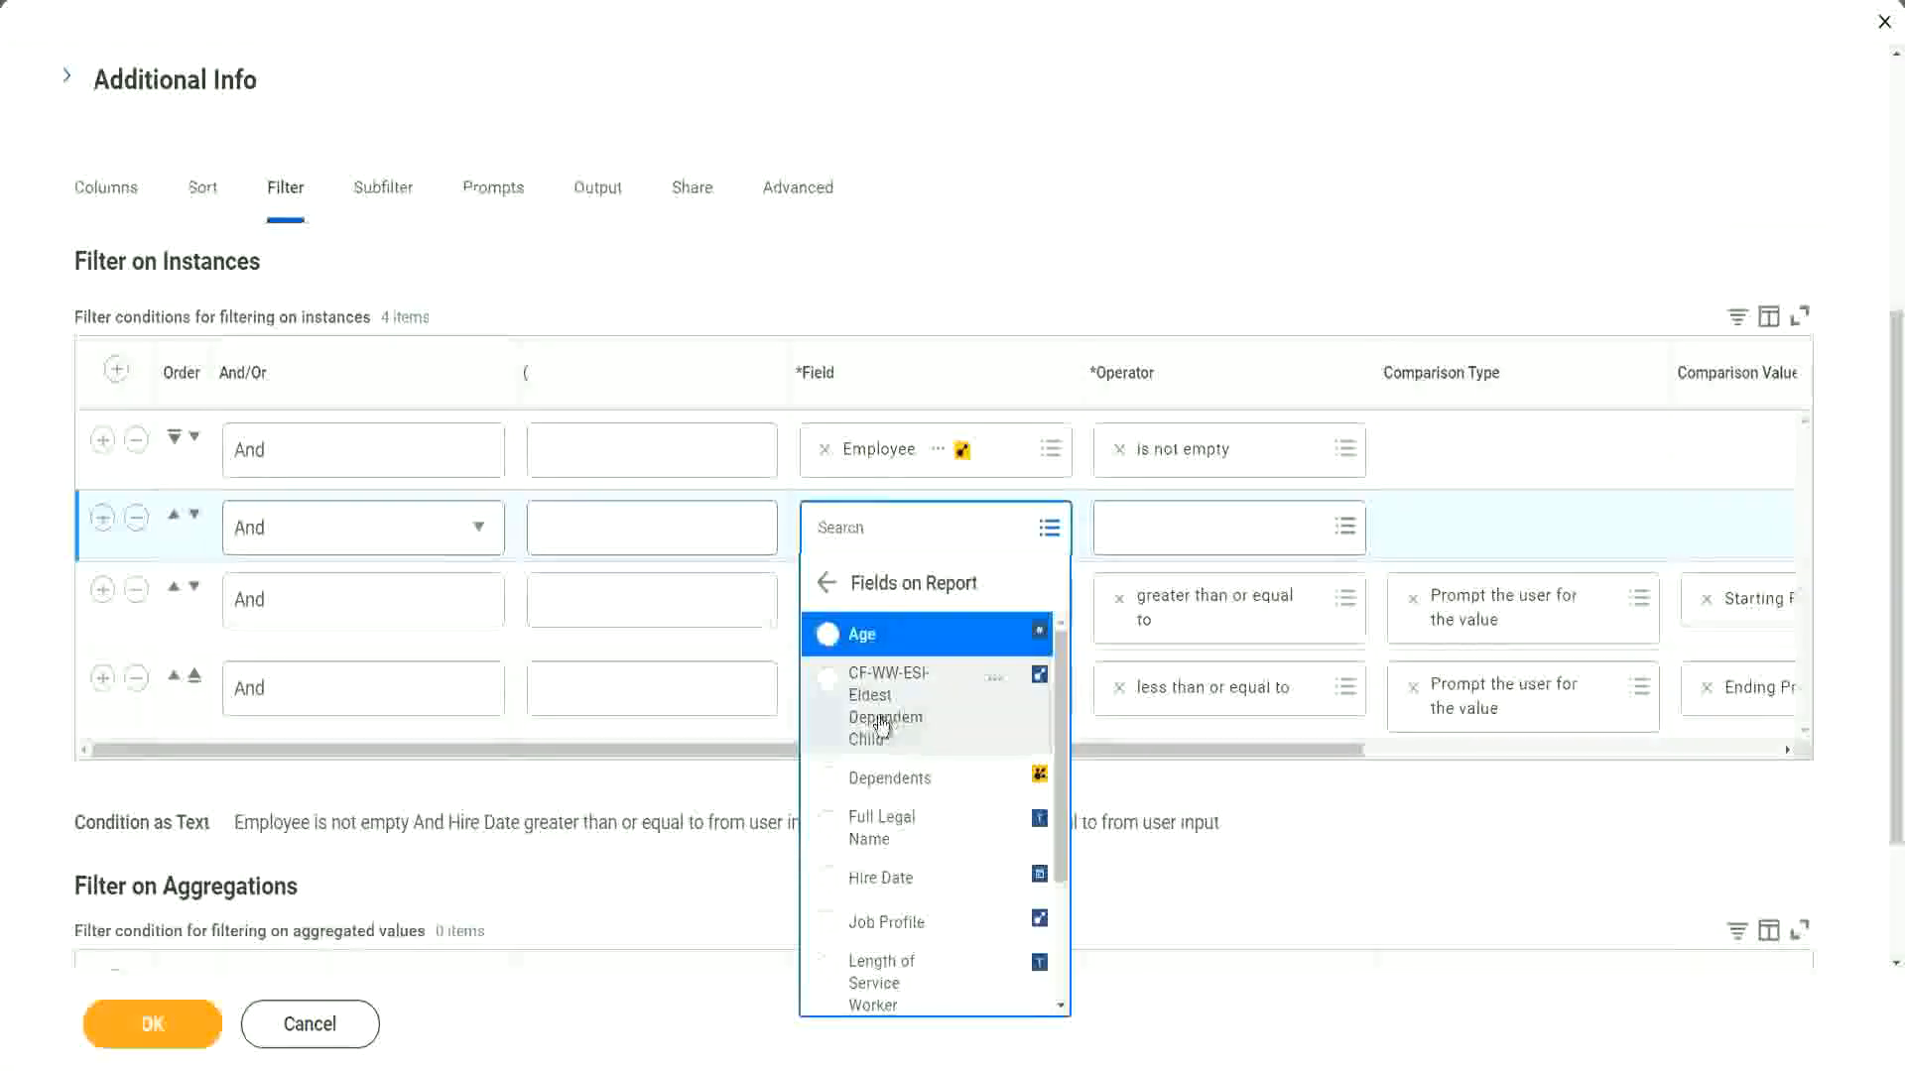
click(880, 727)
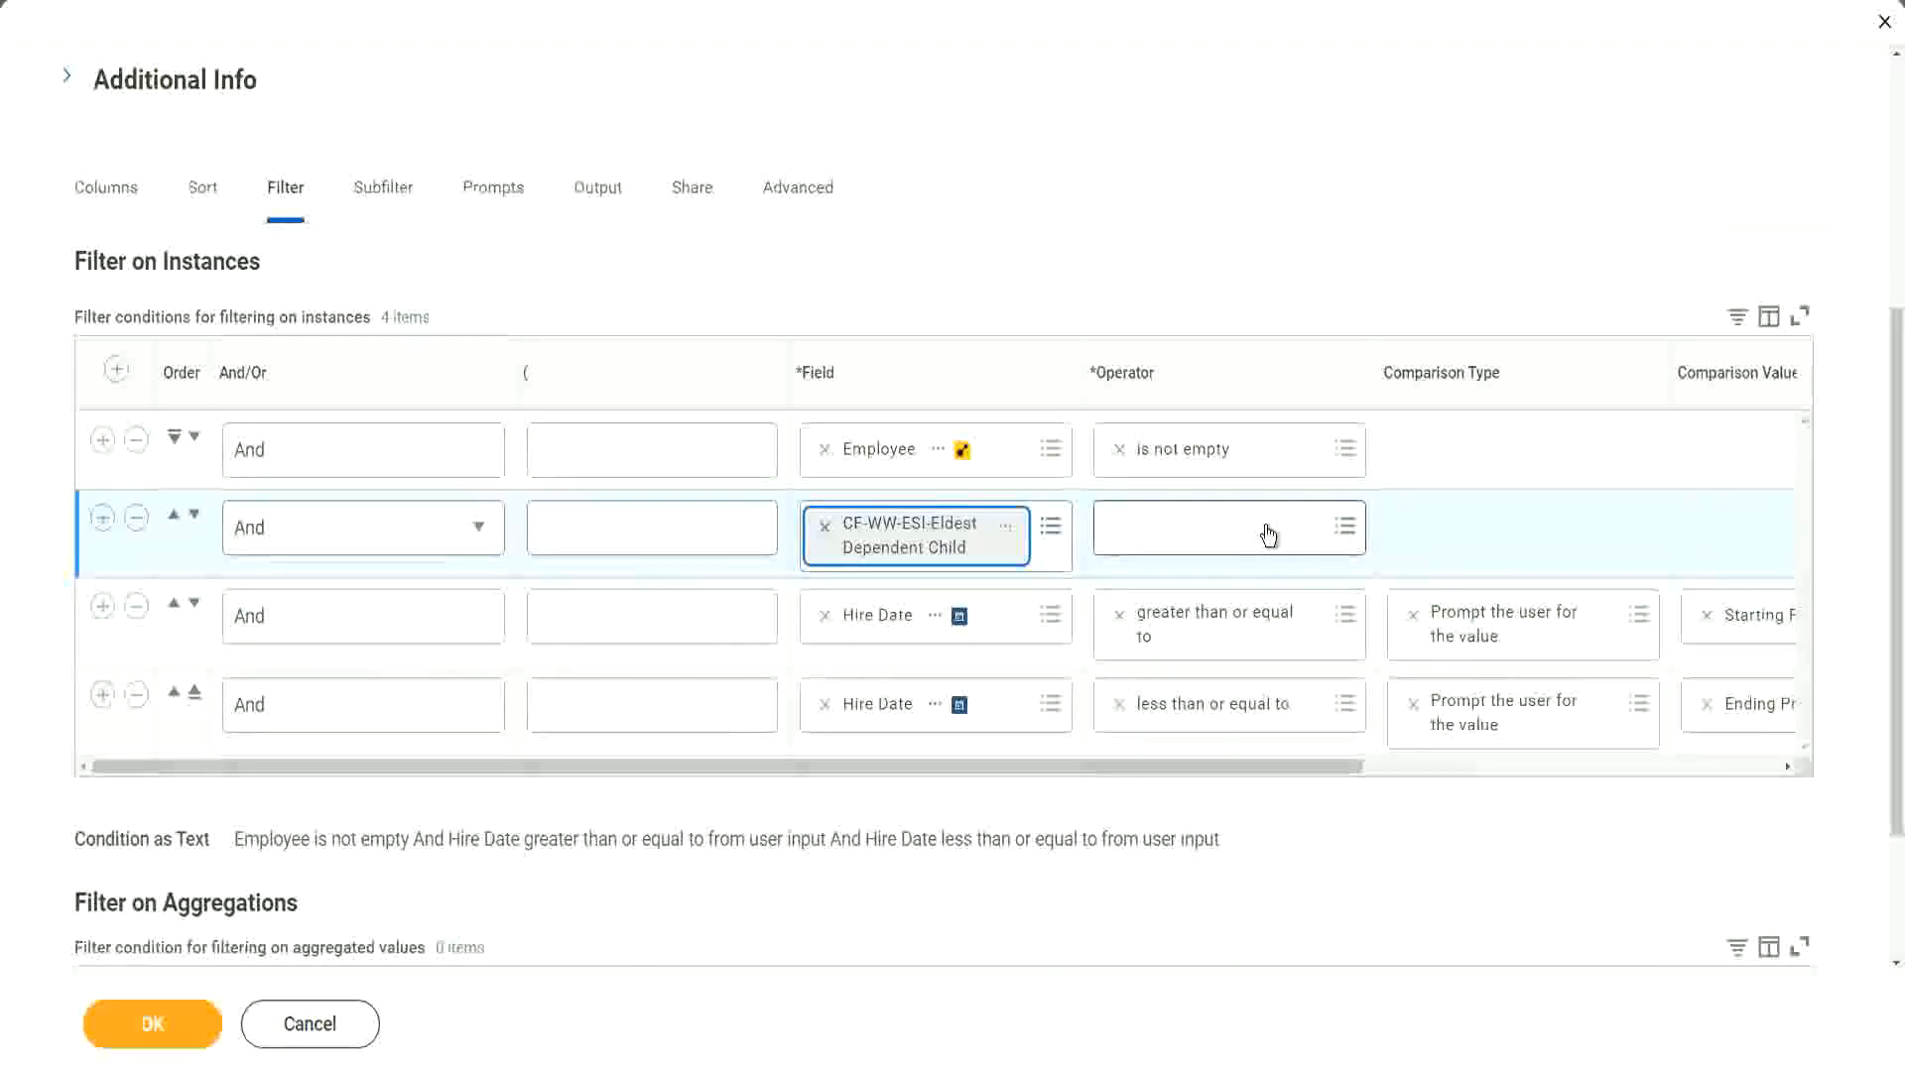
click(1269, 535)
click(1222, 586)
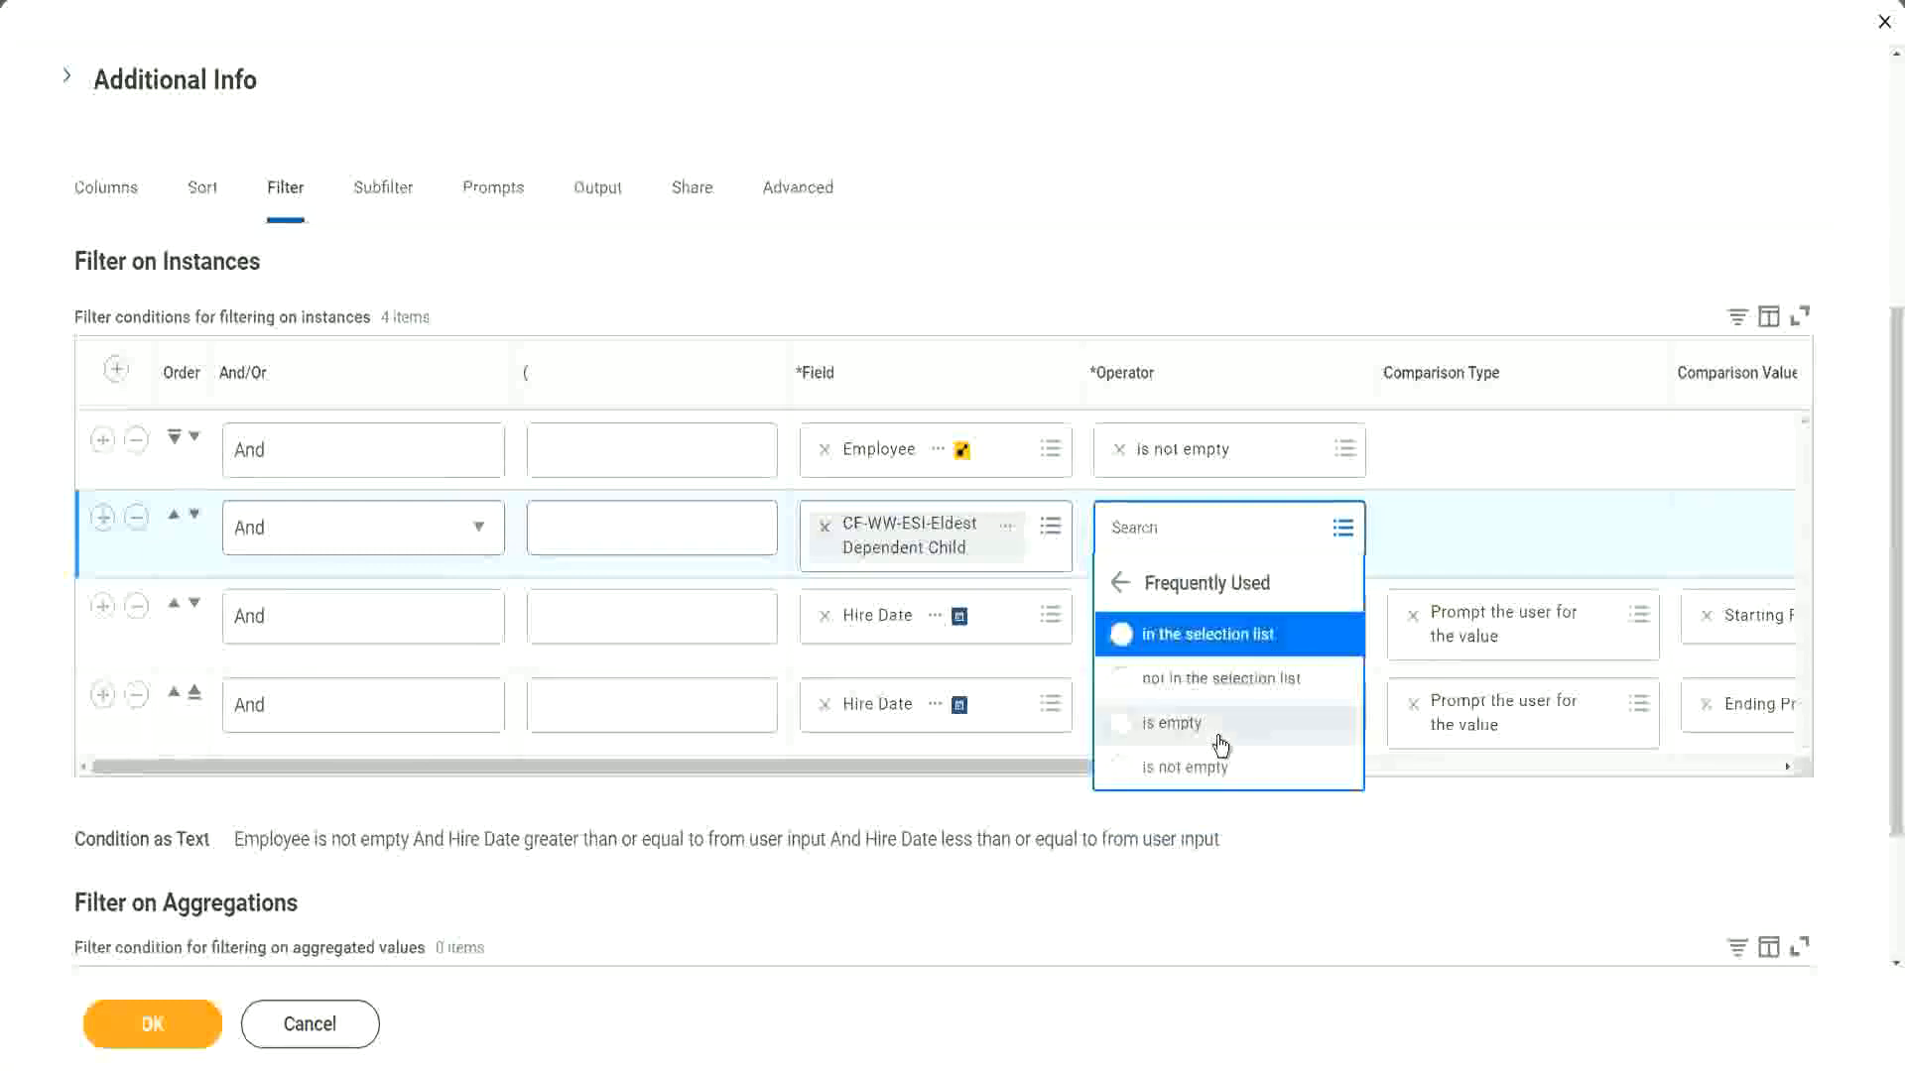
click(1212, 769)
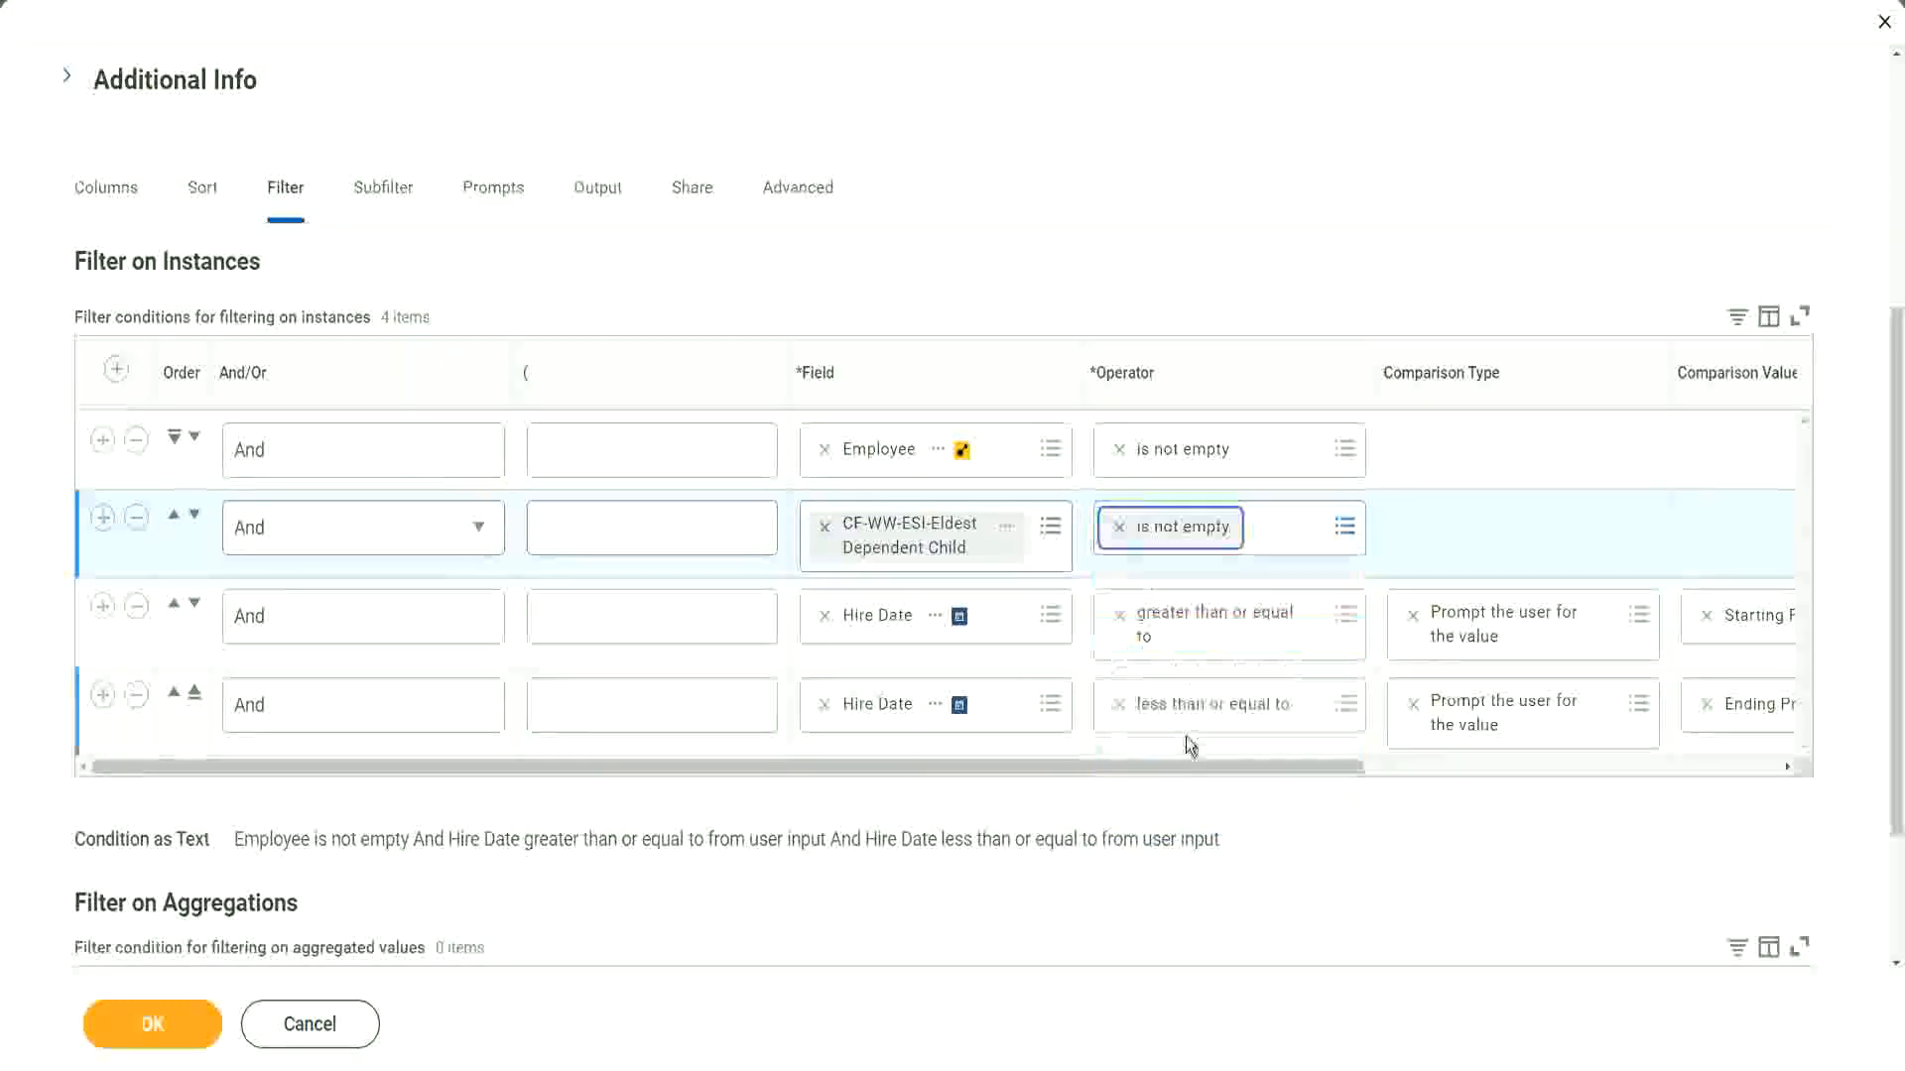
click(985, 299)
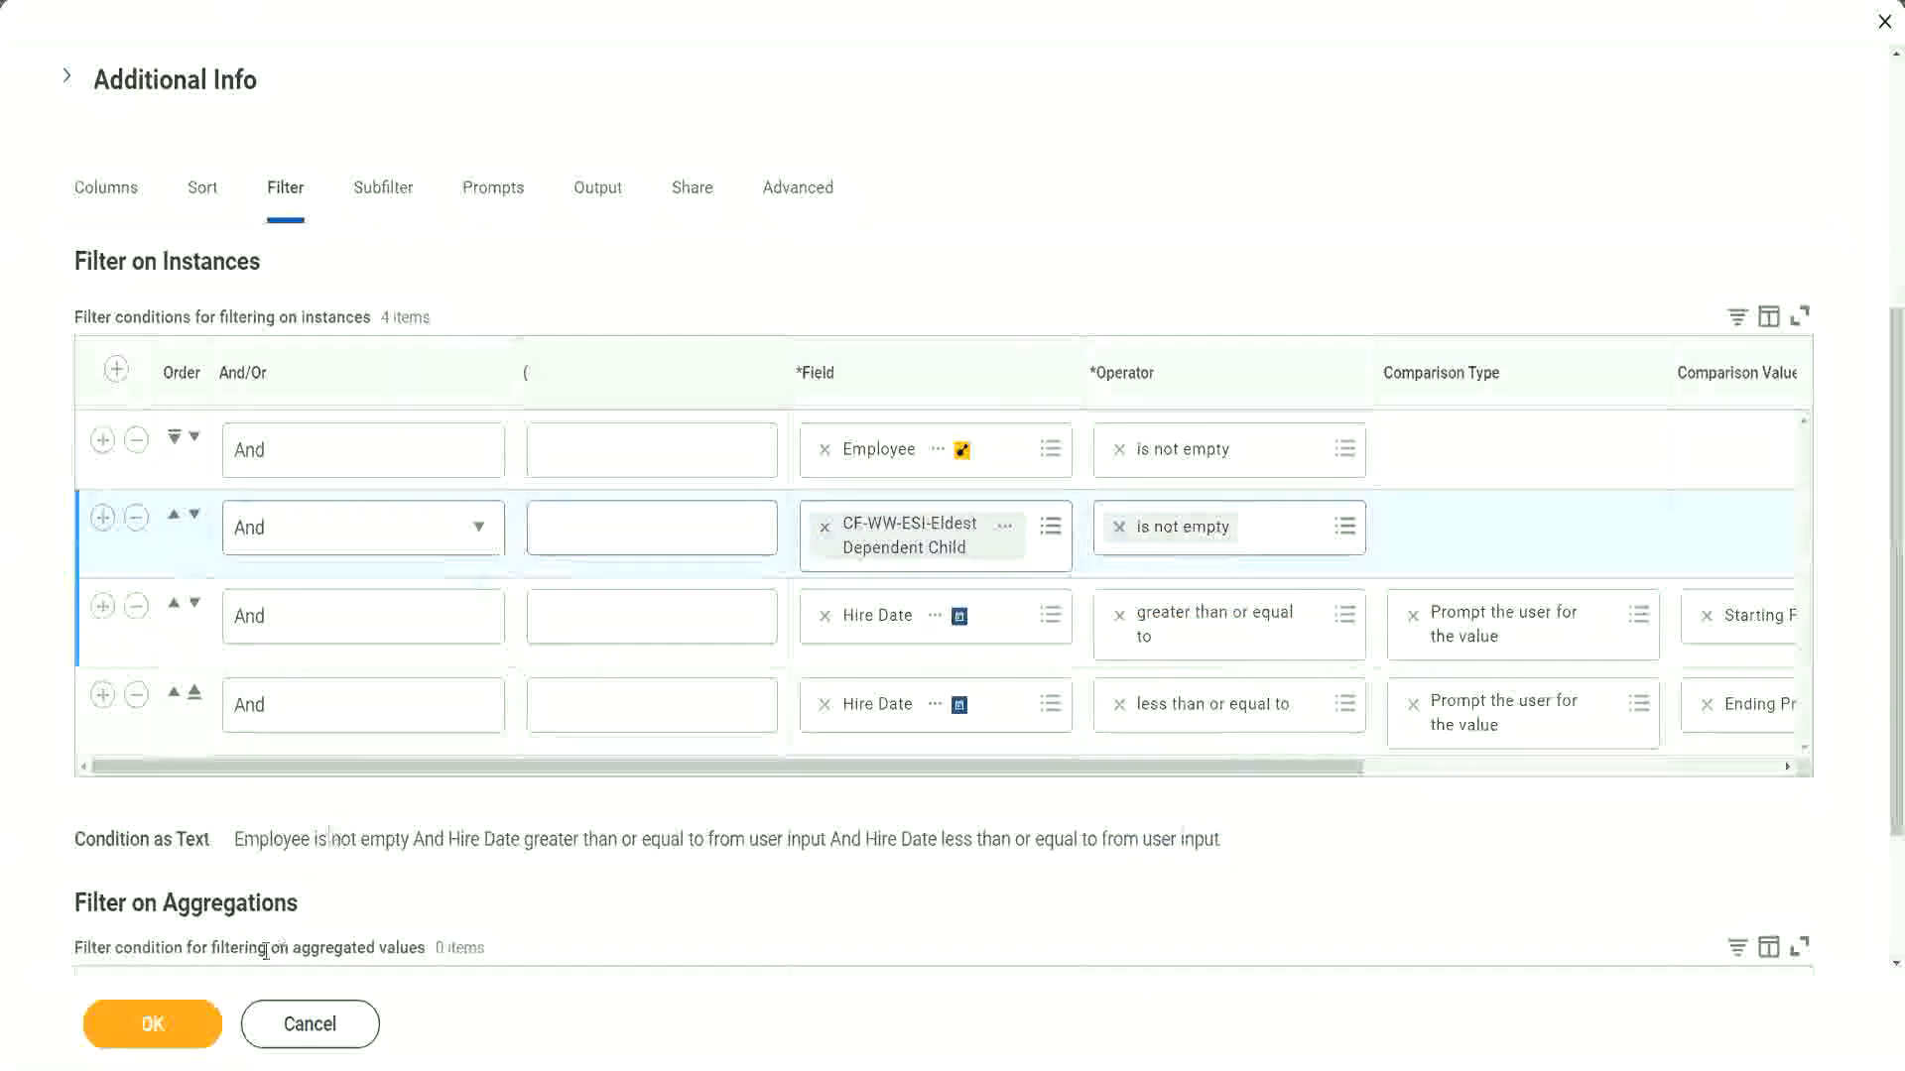
Step: Save the report changes and run the report for hire dates from 01/01/2000 to 12/31/2000
click(154, 1026)
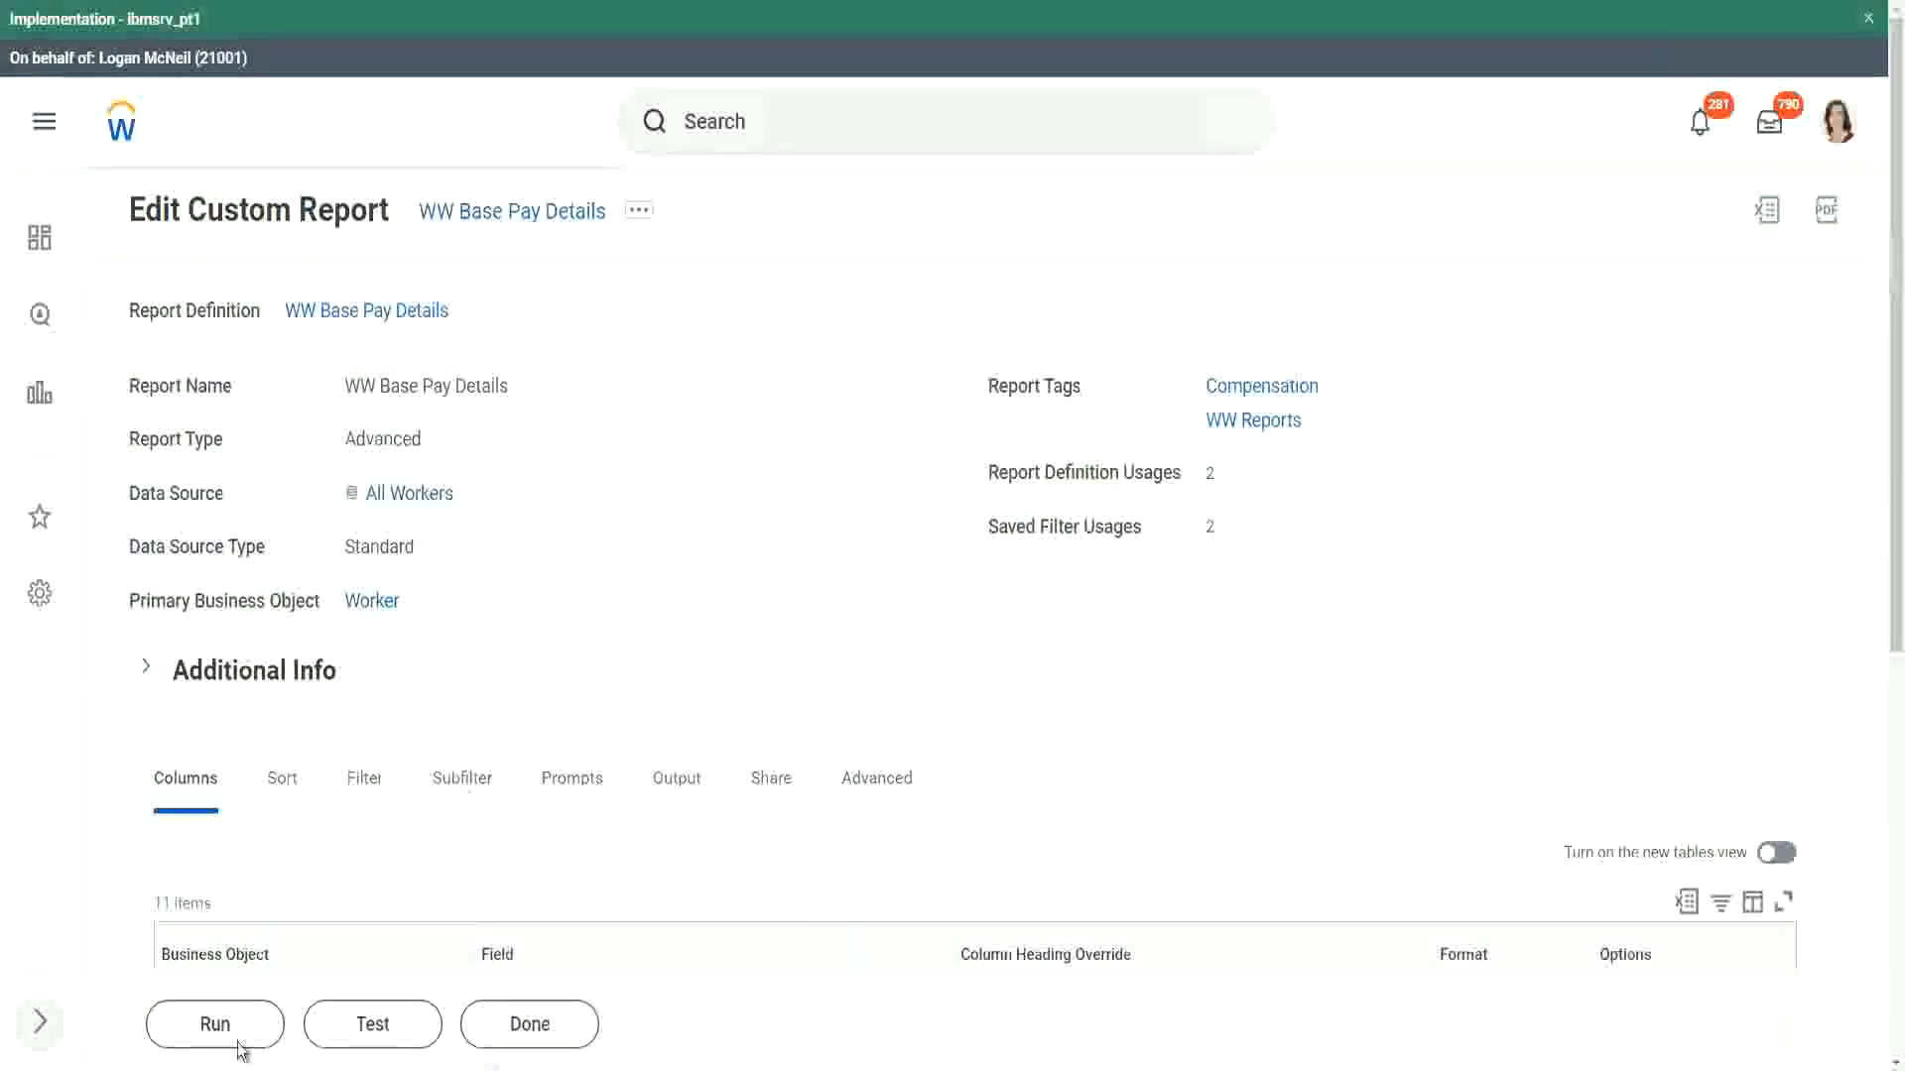
click(219, 1032)
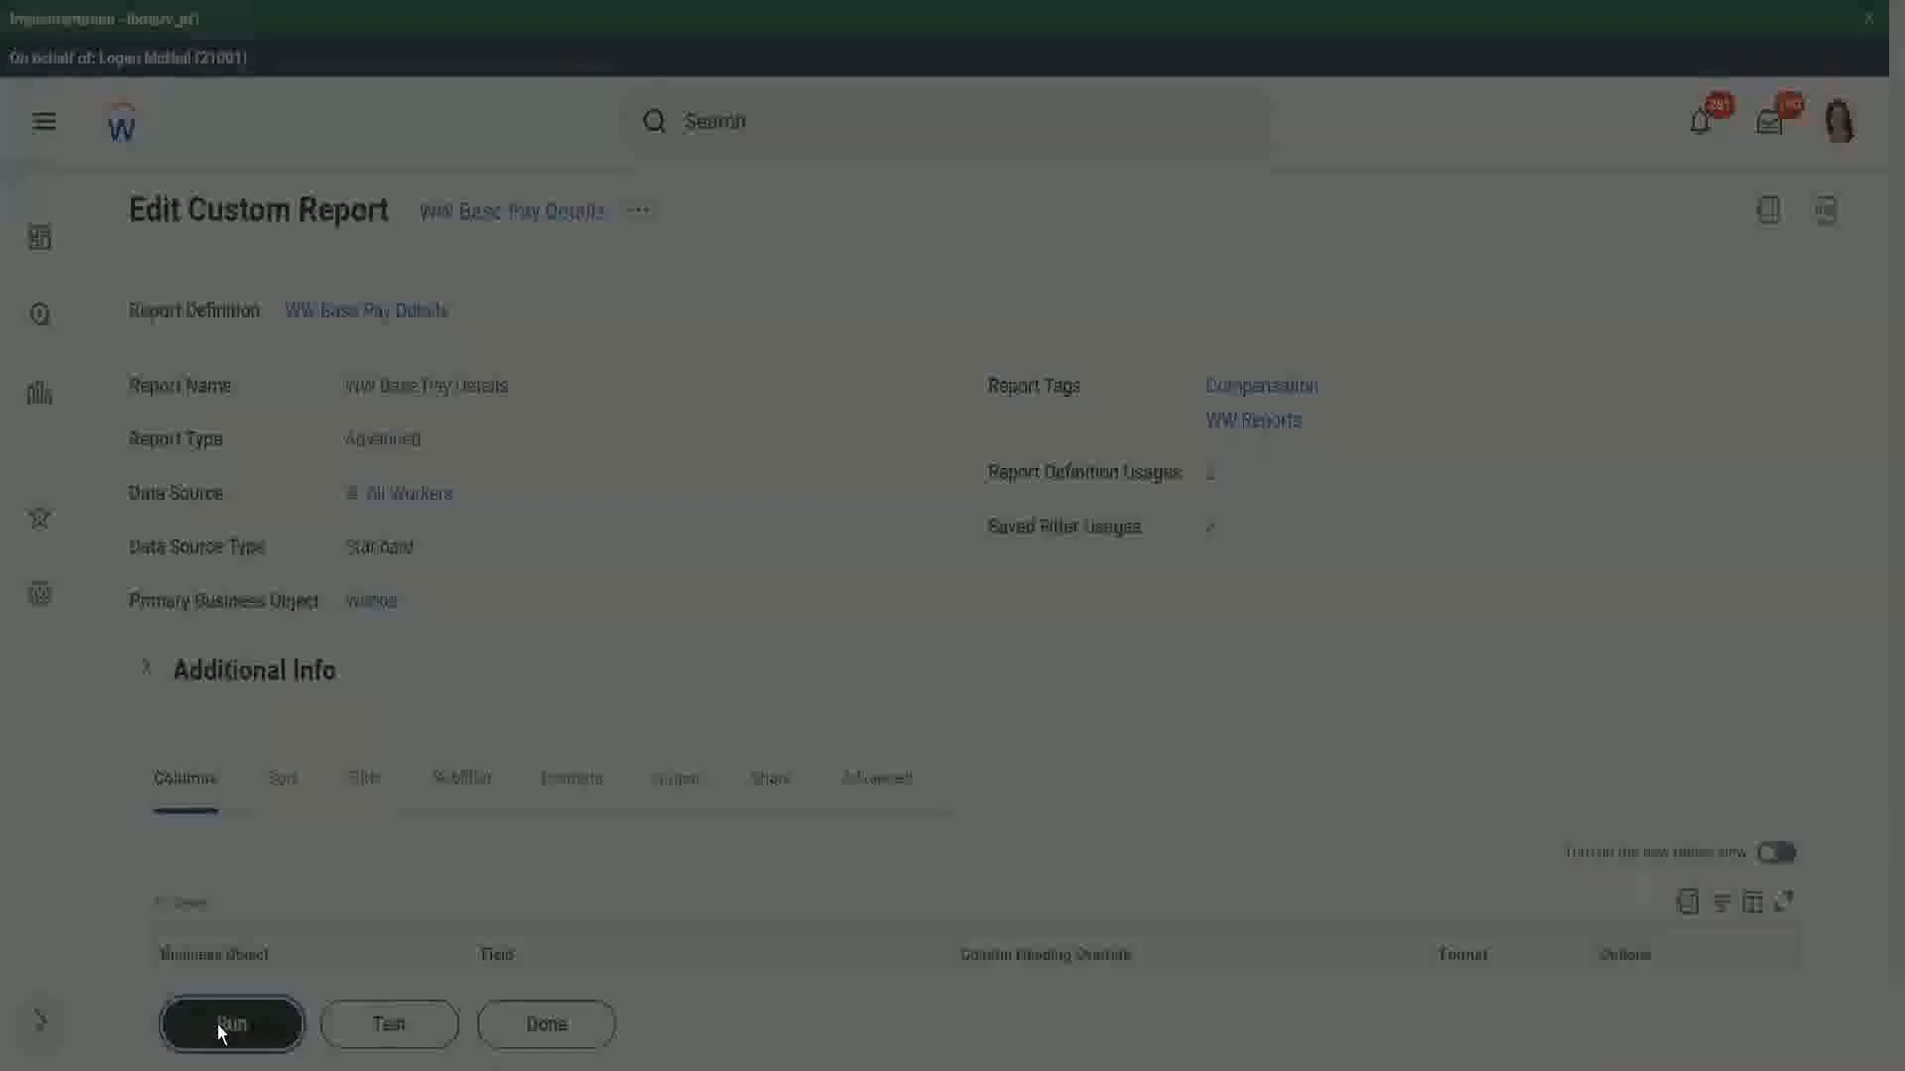
click(770, 357)
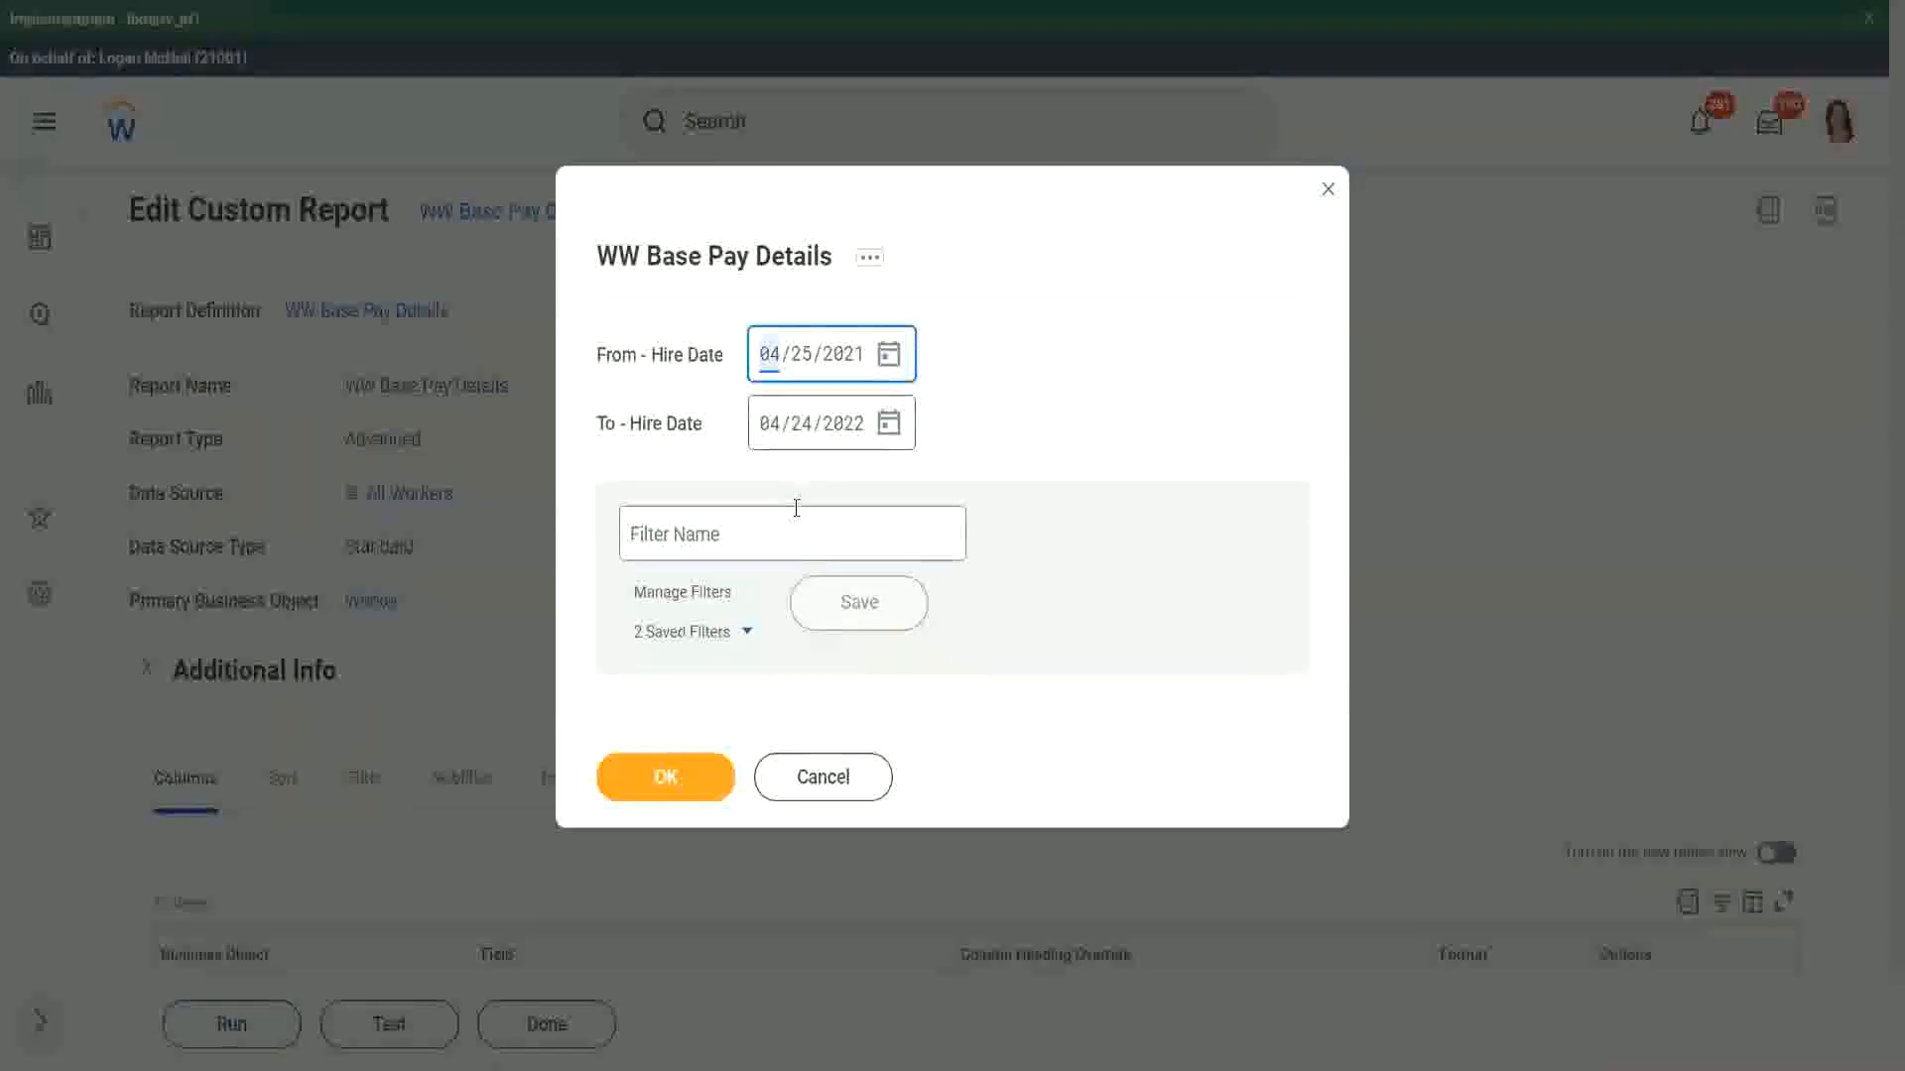
text(01/01/)
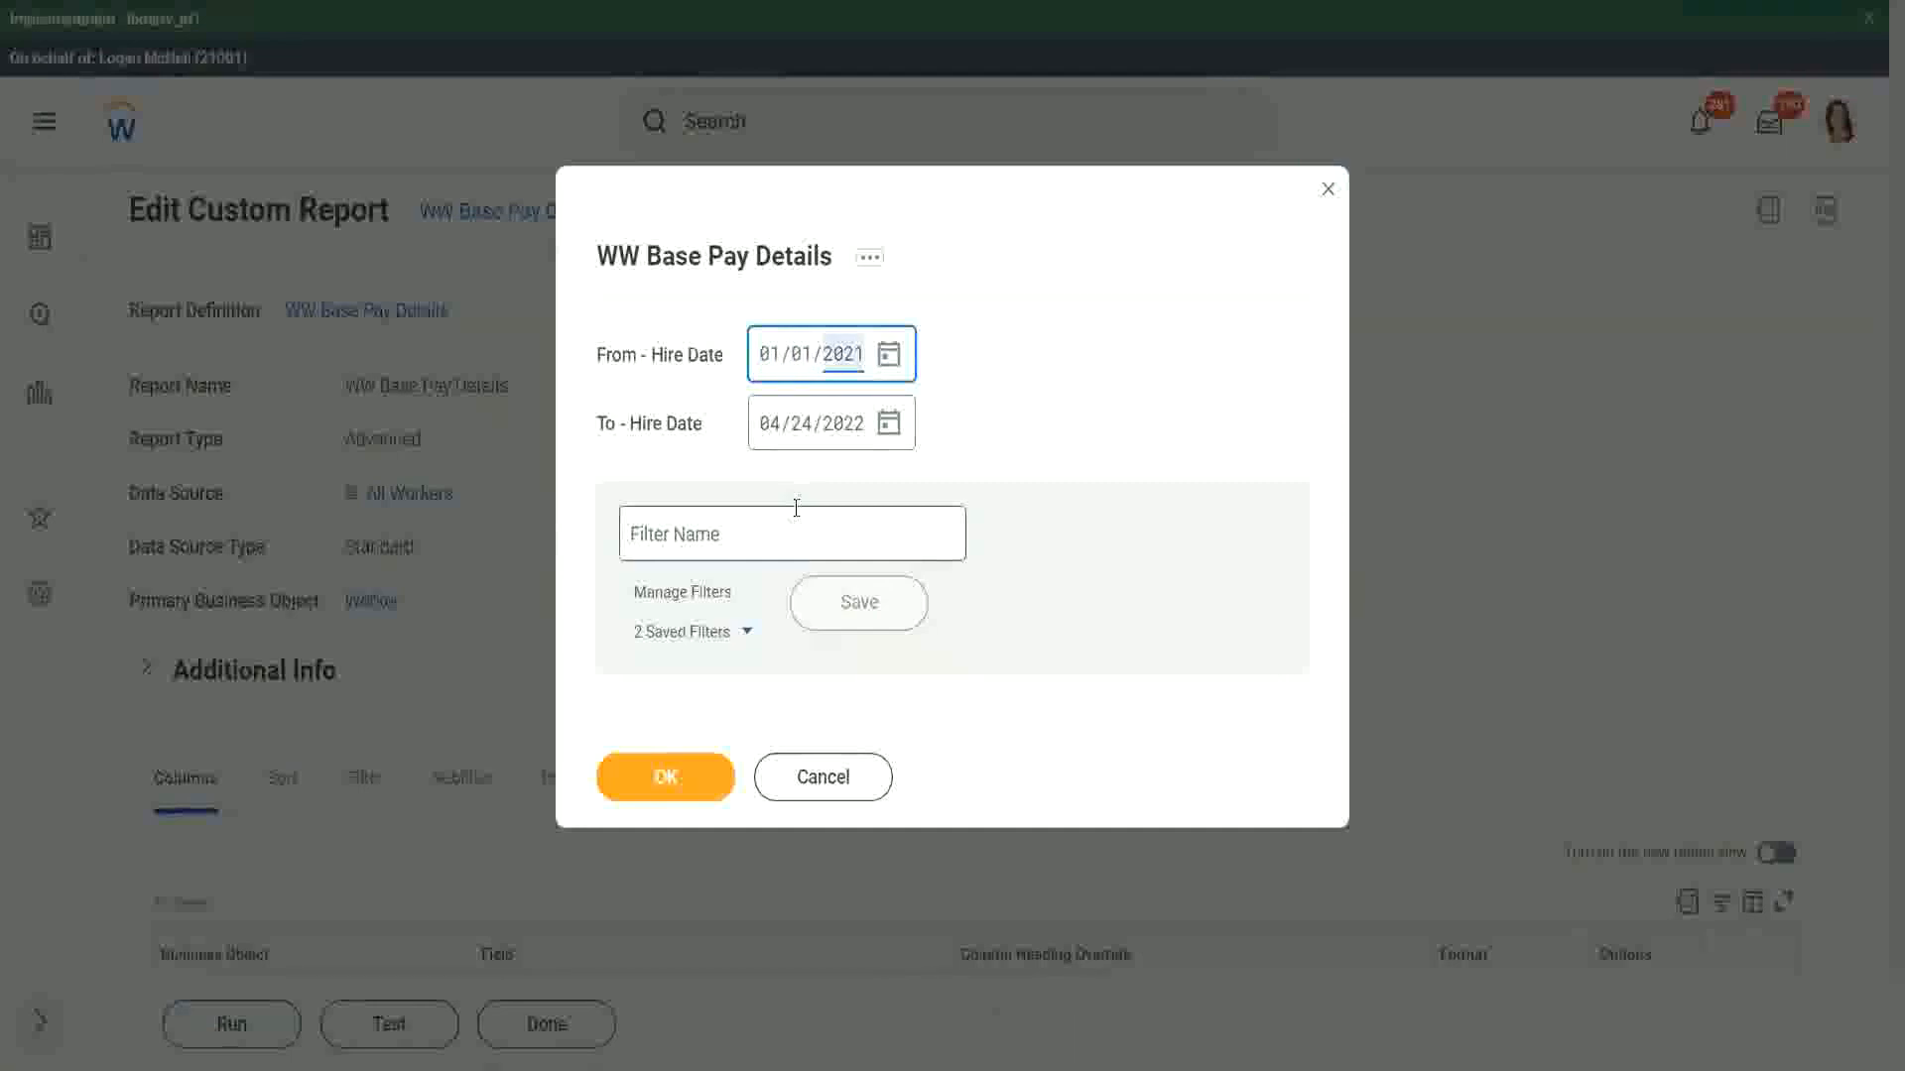
text(2000)
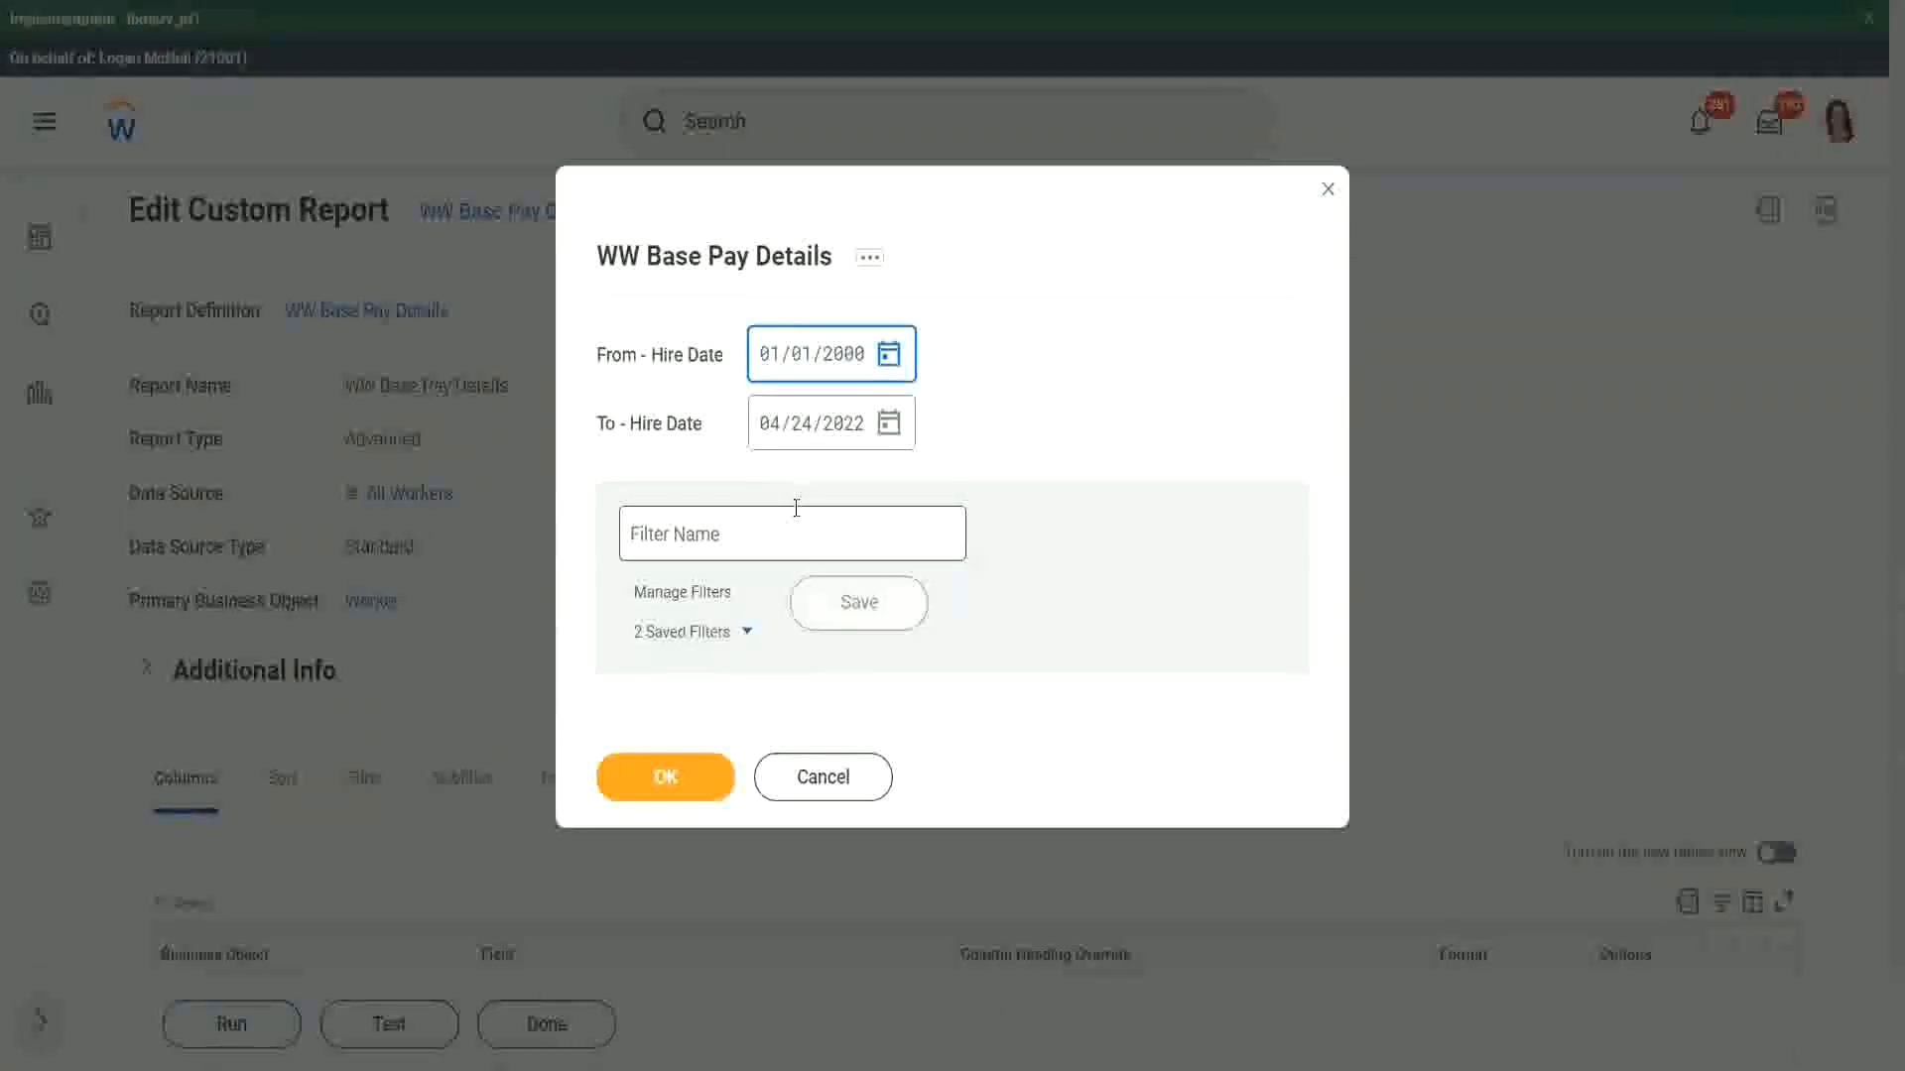
key(Tab)
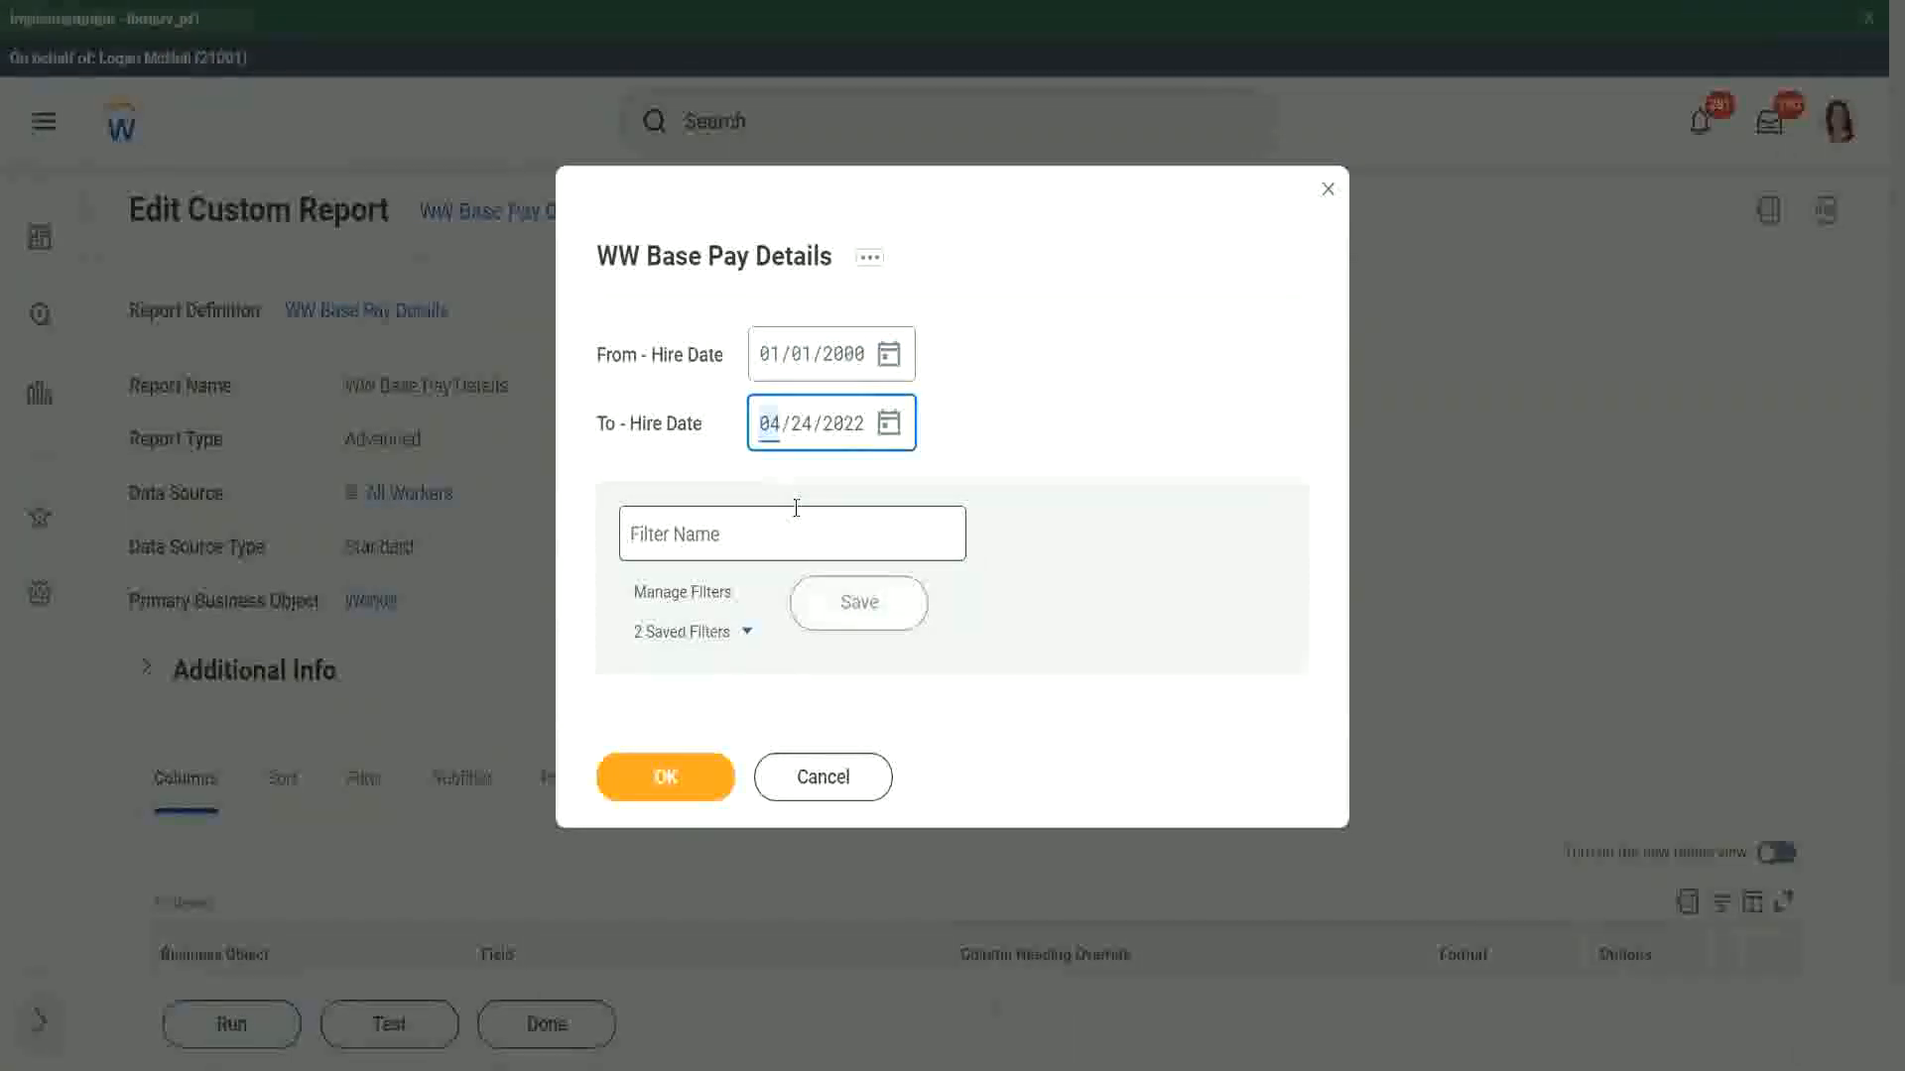
text(1231)
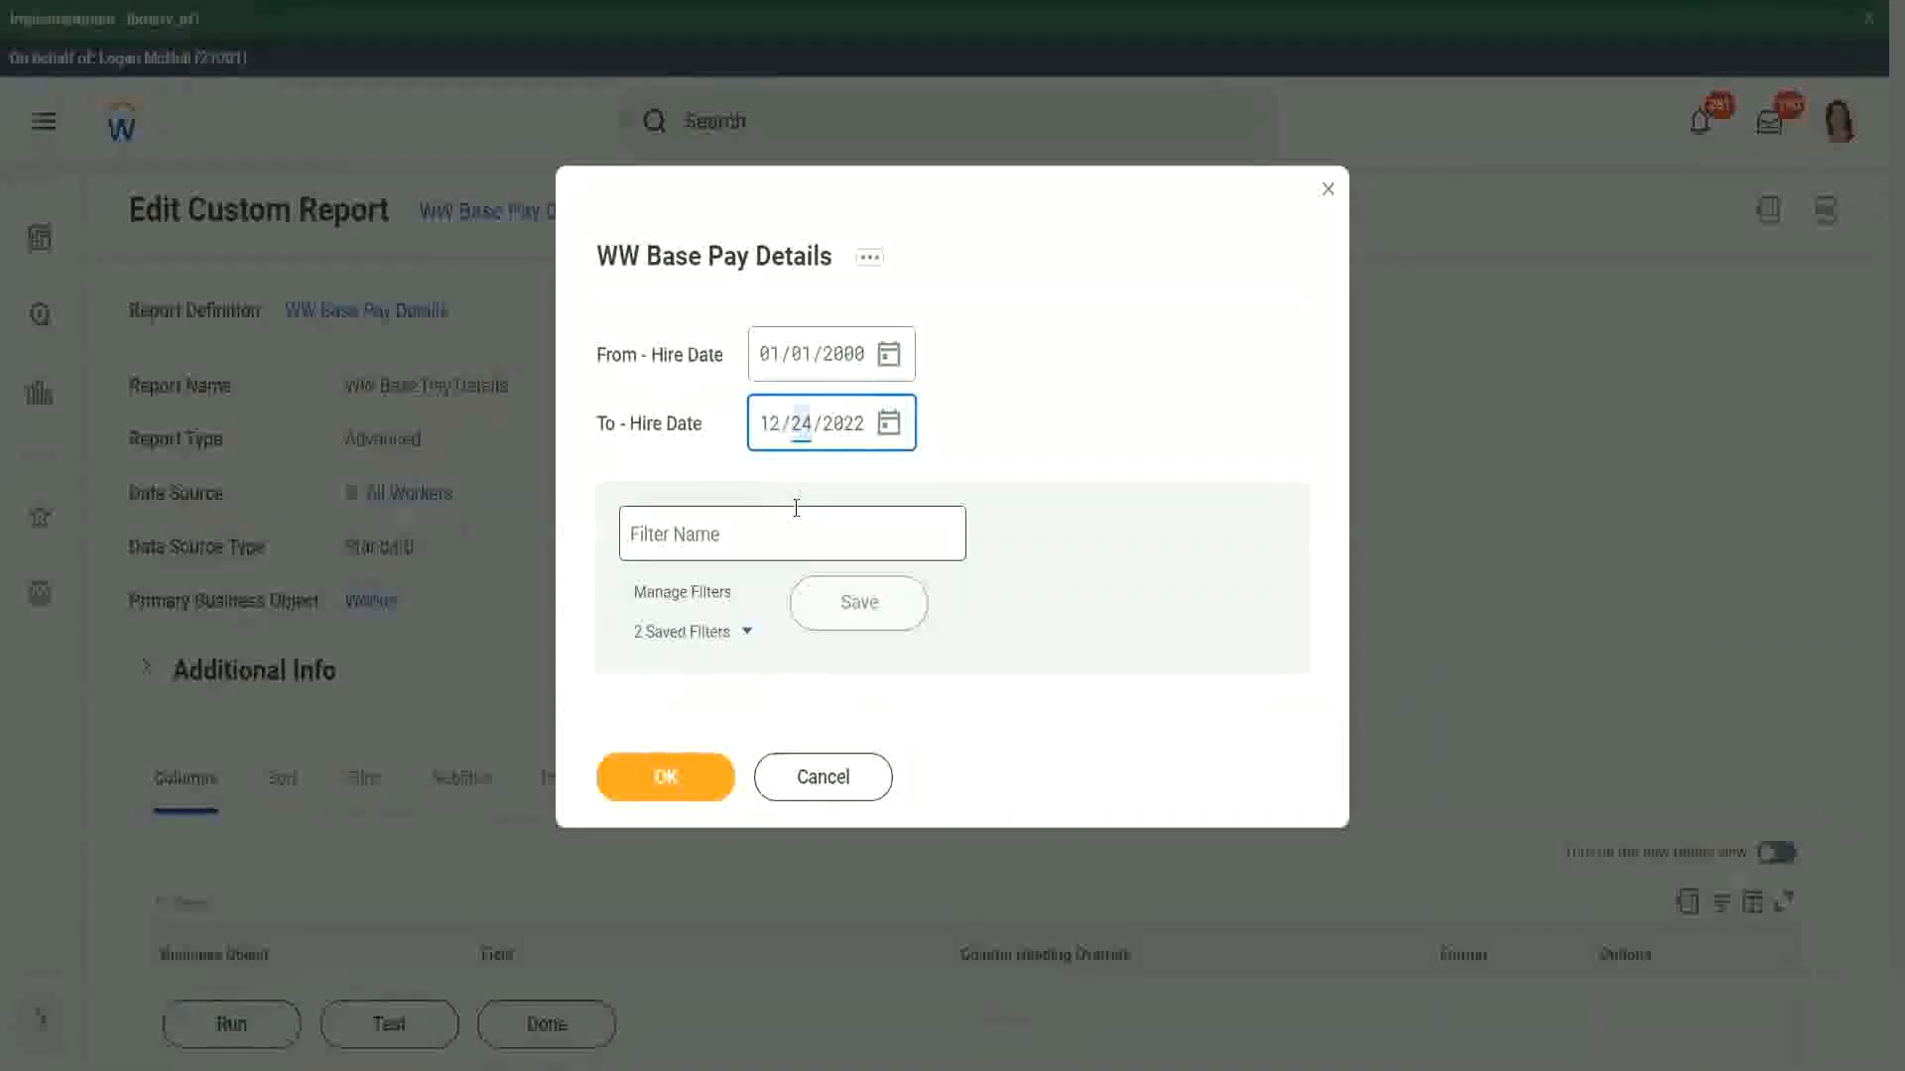
click(665, 769)
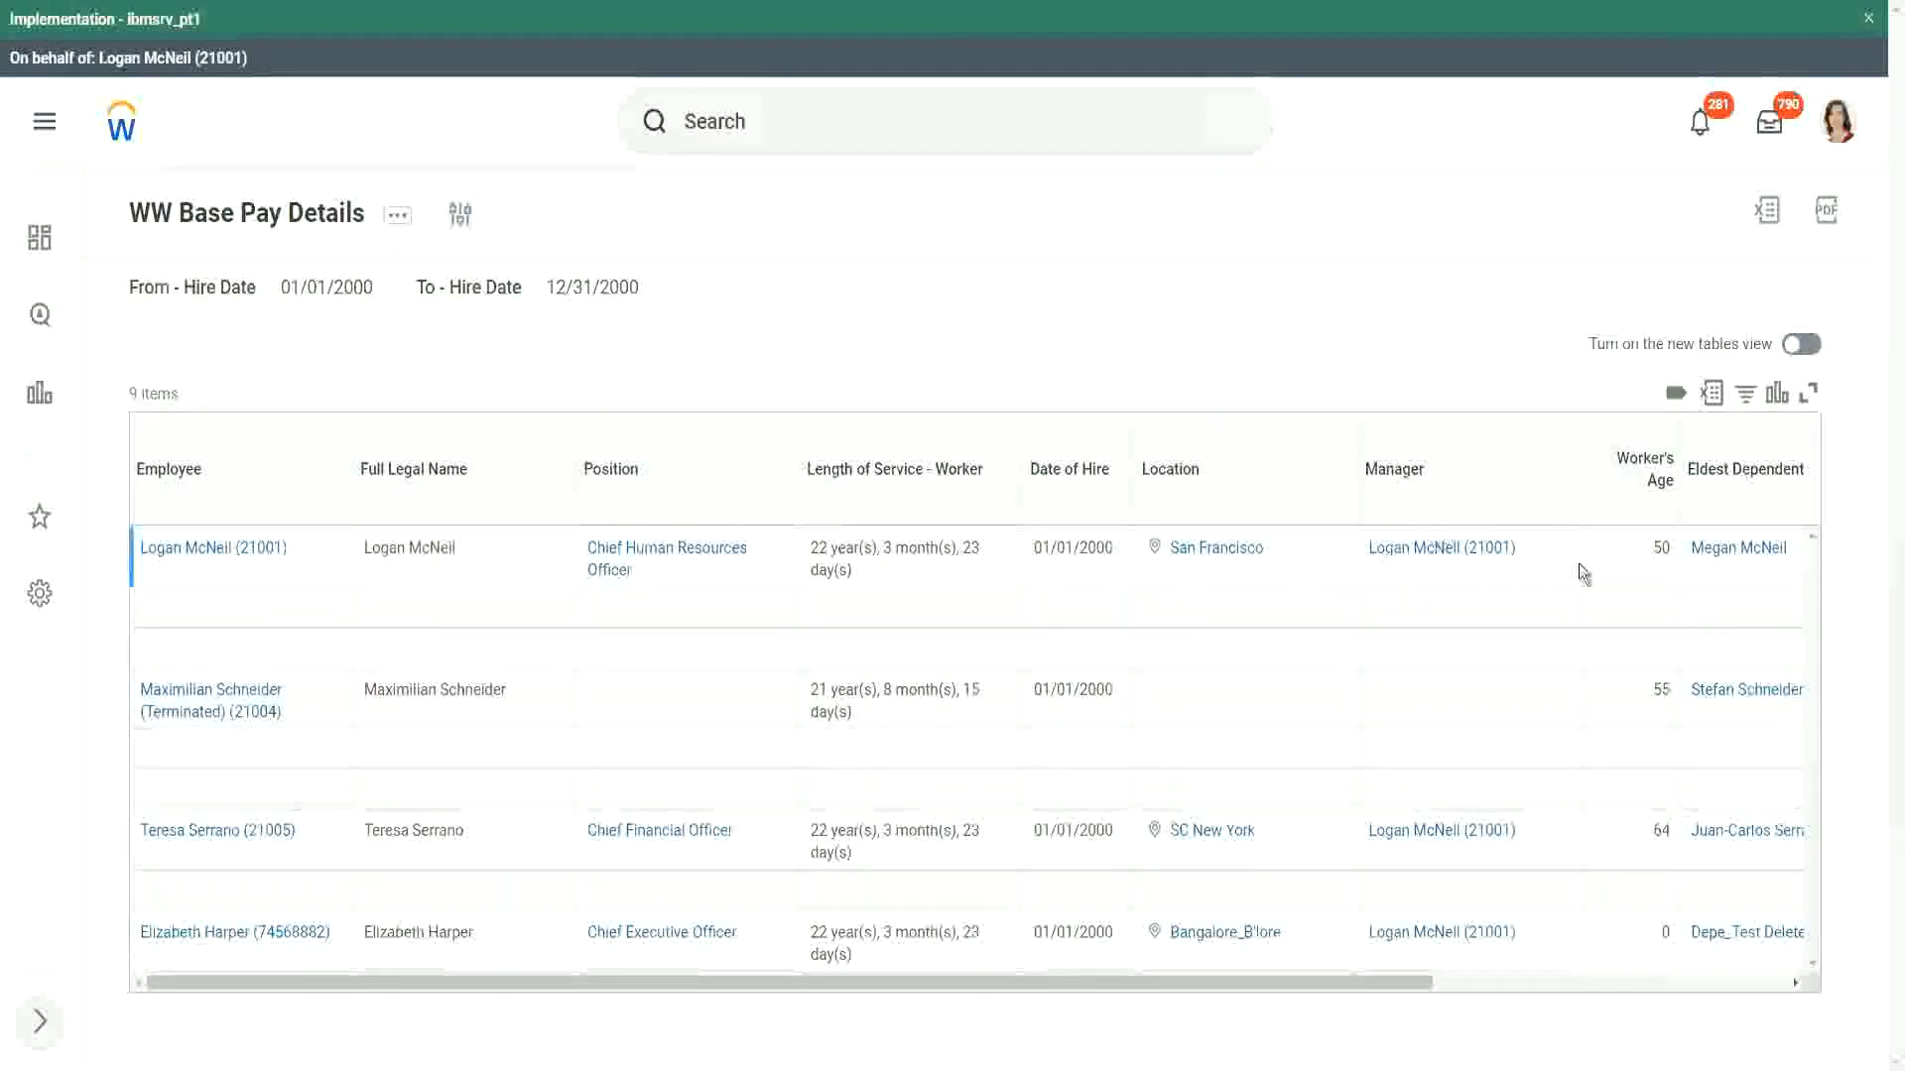
Step: Examine the filtered report's Eldest Dependent Child column alongside the employees and their dependents' names and ages
drag(1295, 982, 1654, 995)
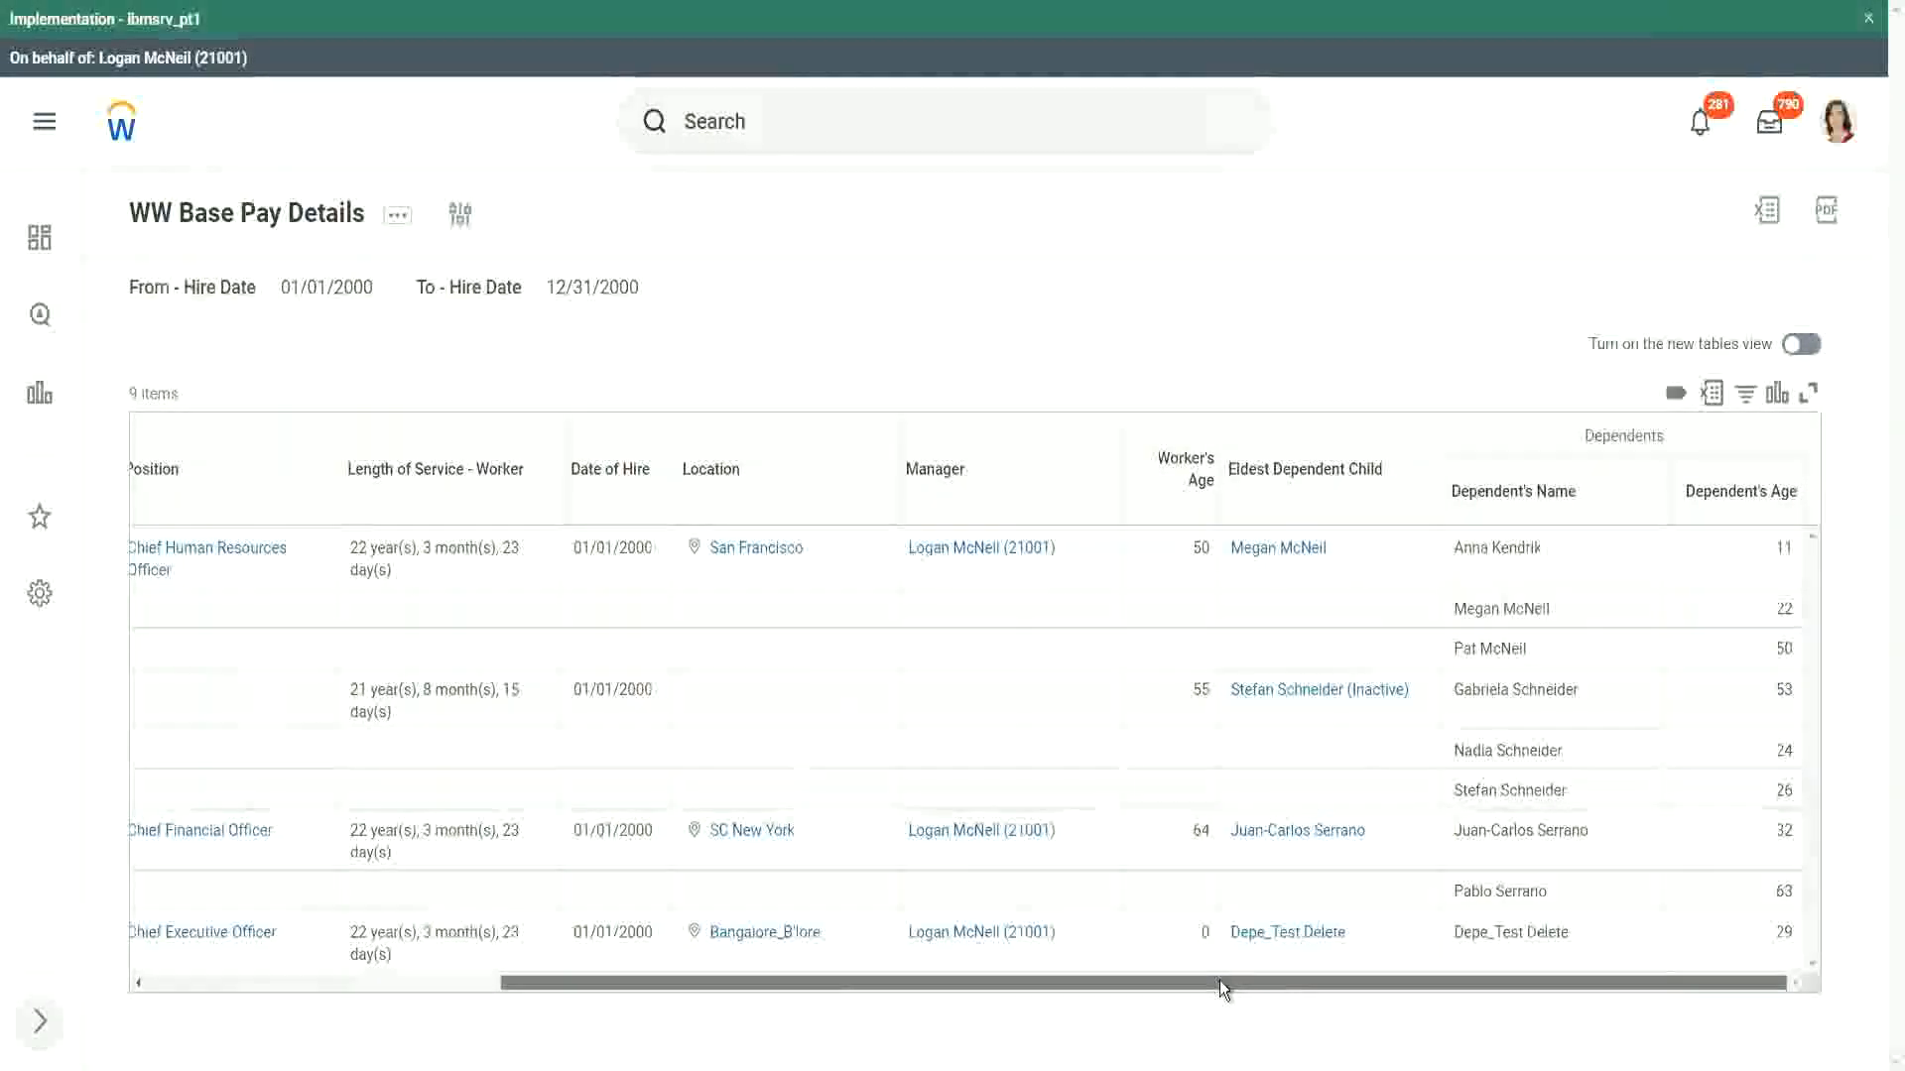
drag(1218, 980, 783, 968)
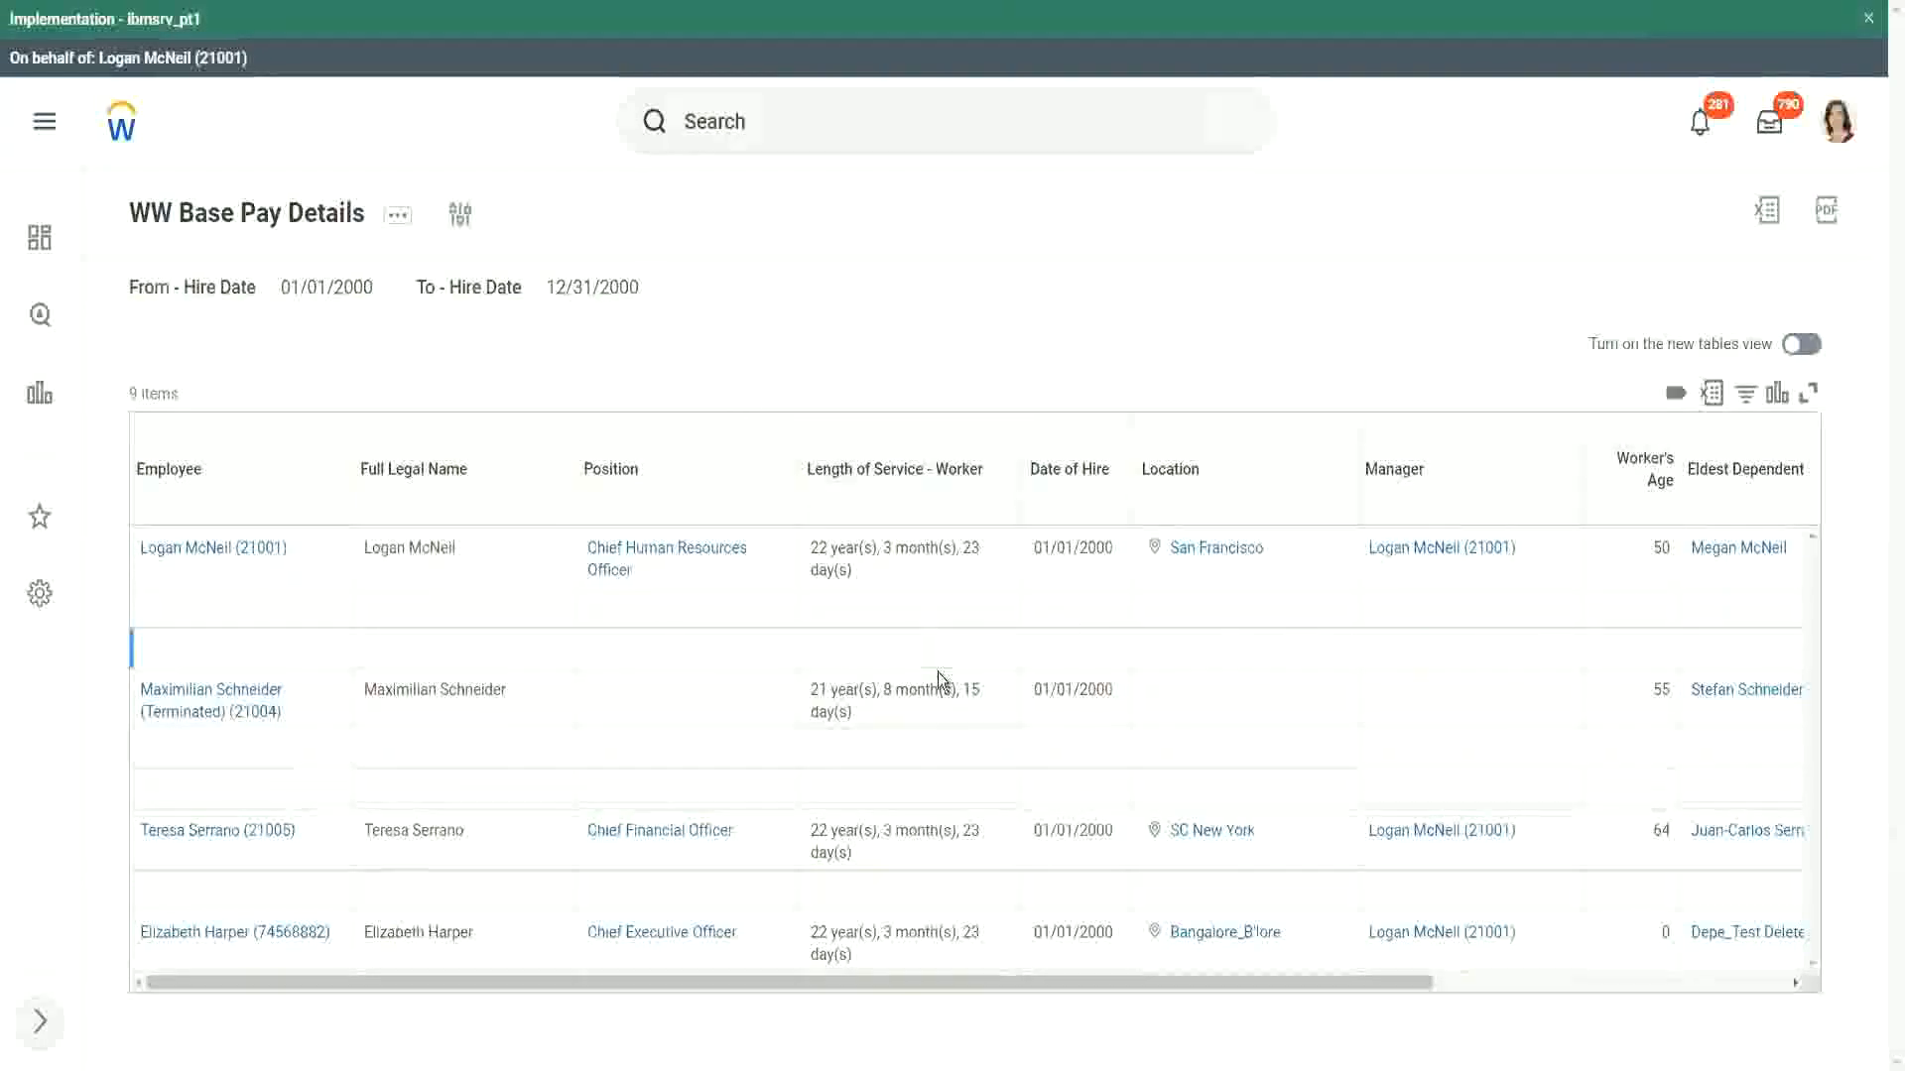
drag(870, 985, 1278, 983)
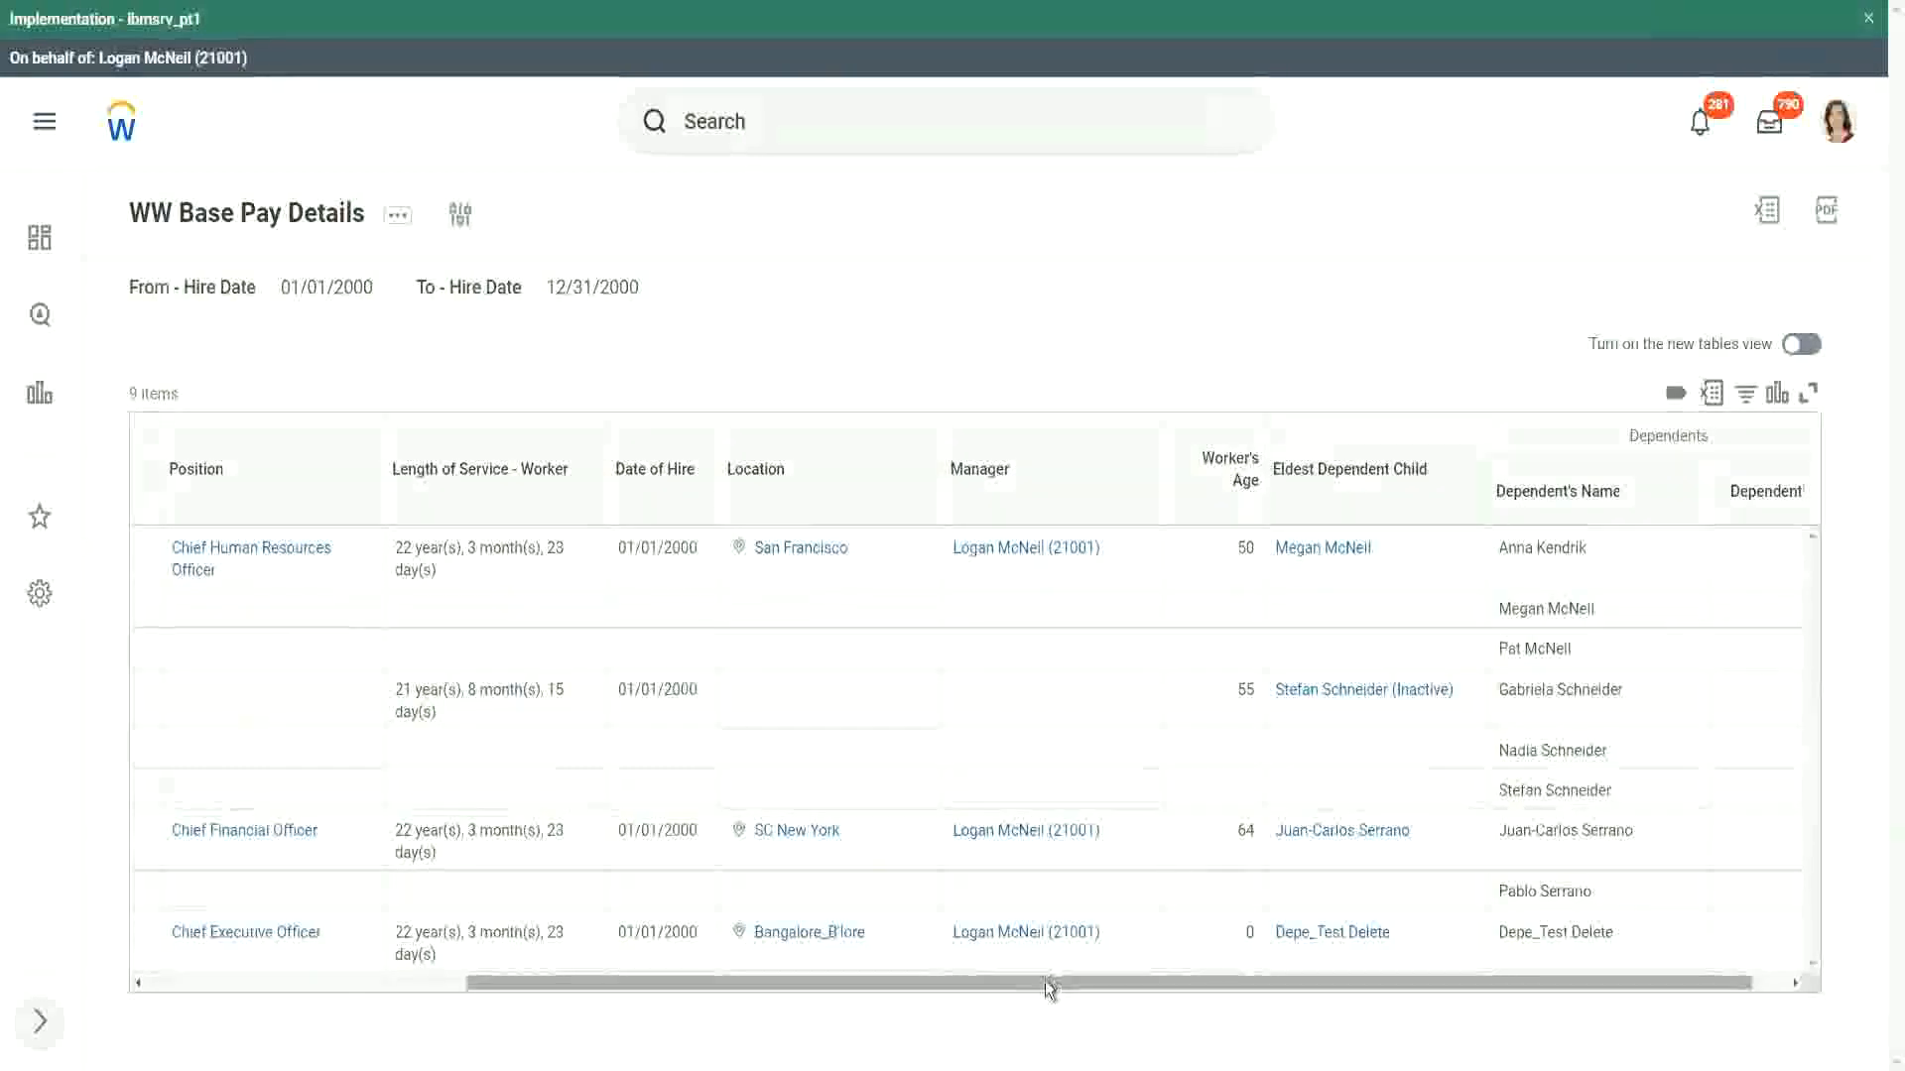
drag(1050, 987, 503, 998)
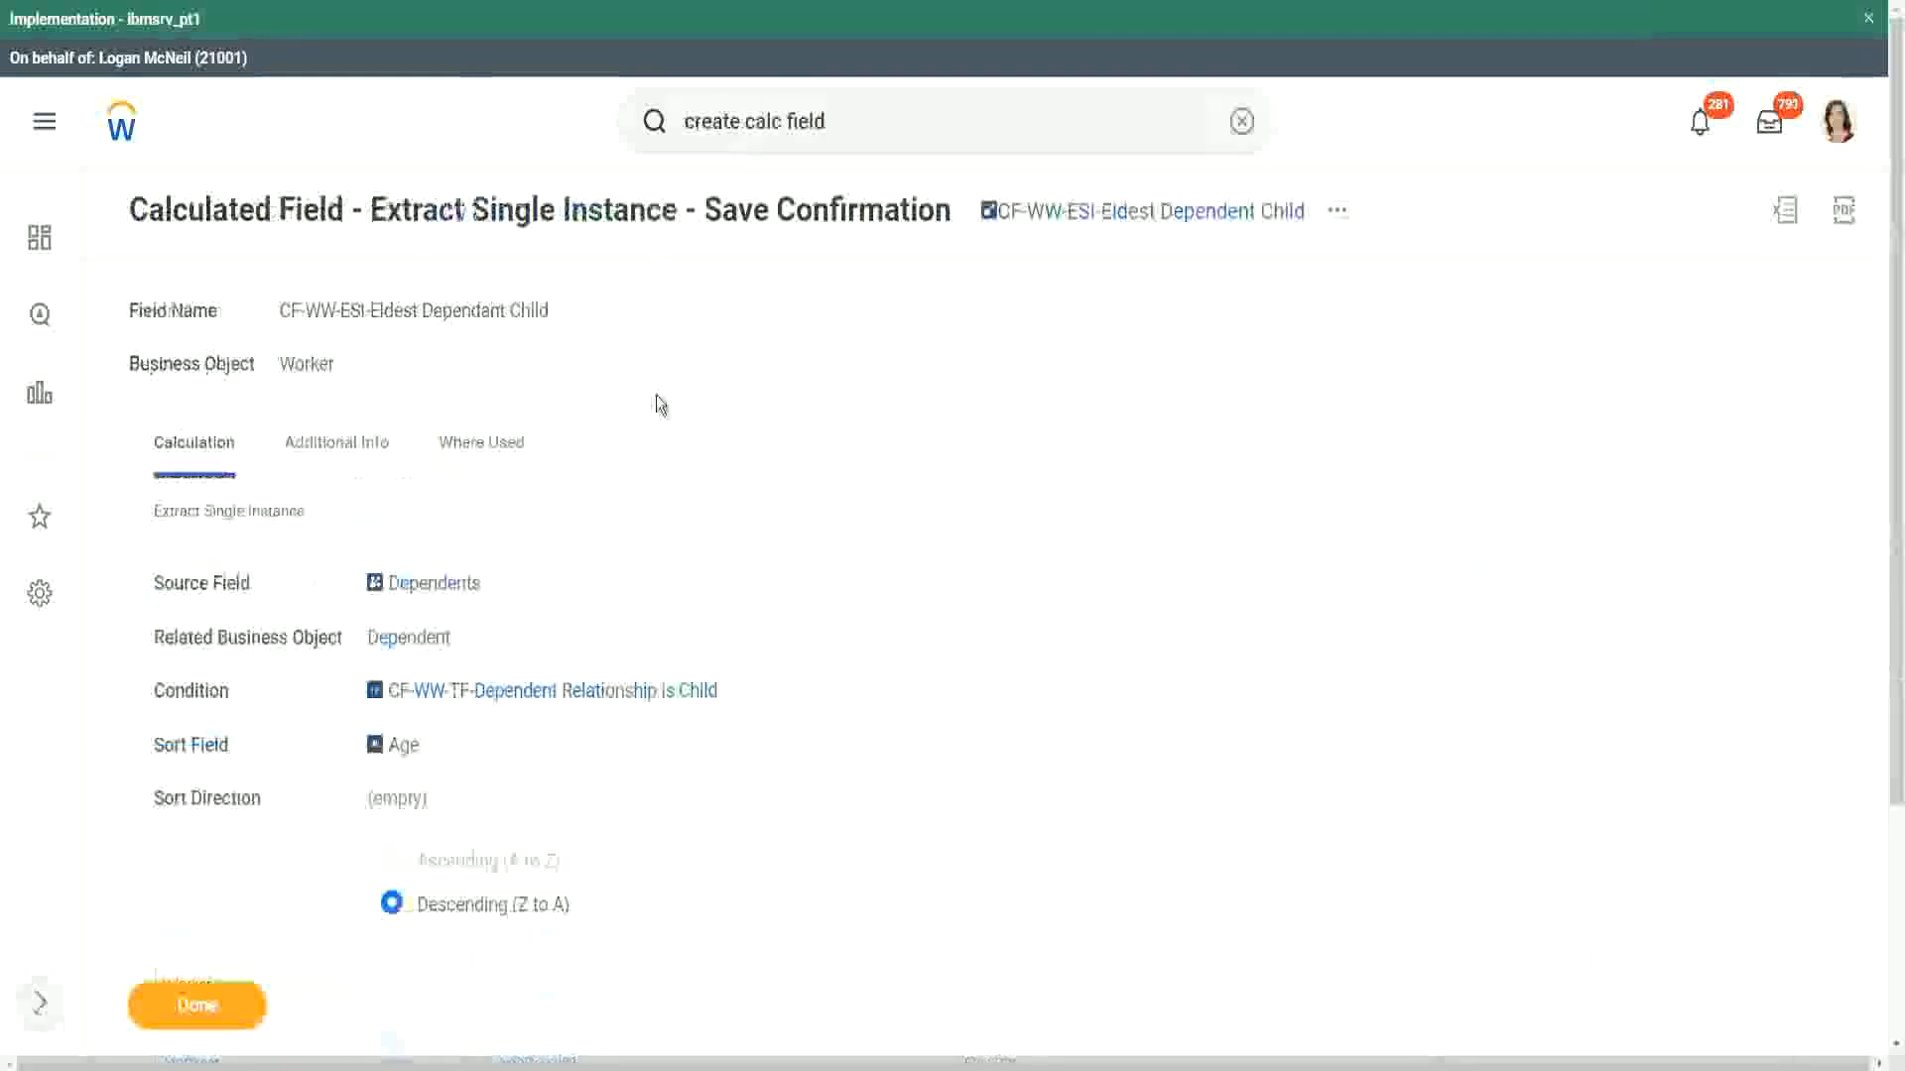
Step: Copy the name of the CF-WW-ESI-Eldest Dependent Child field and open the Create Calculated Field task
right_click(1113, 217)
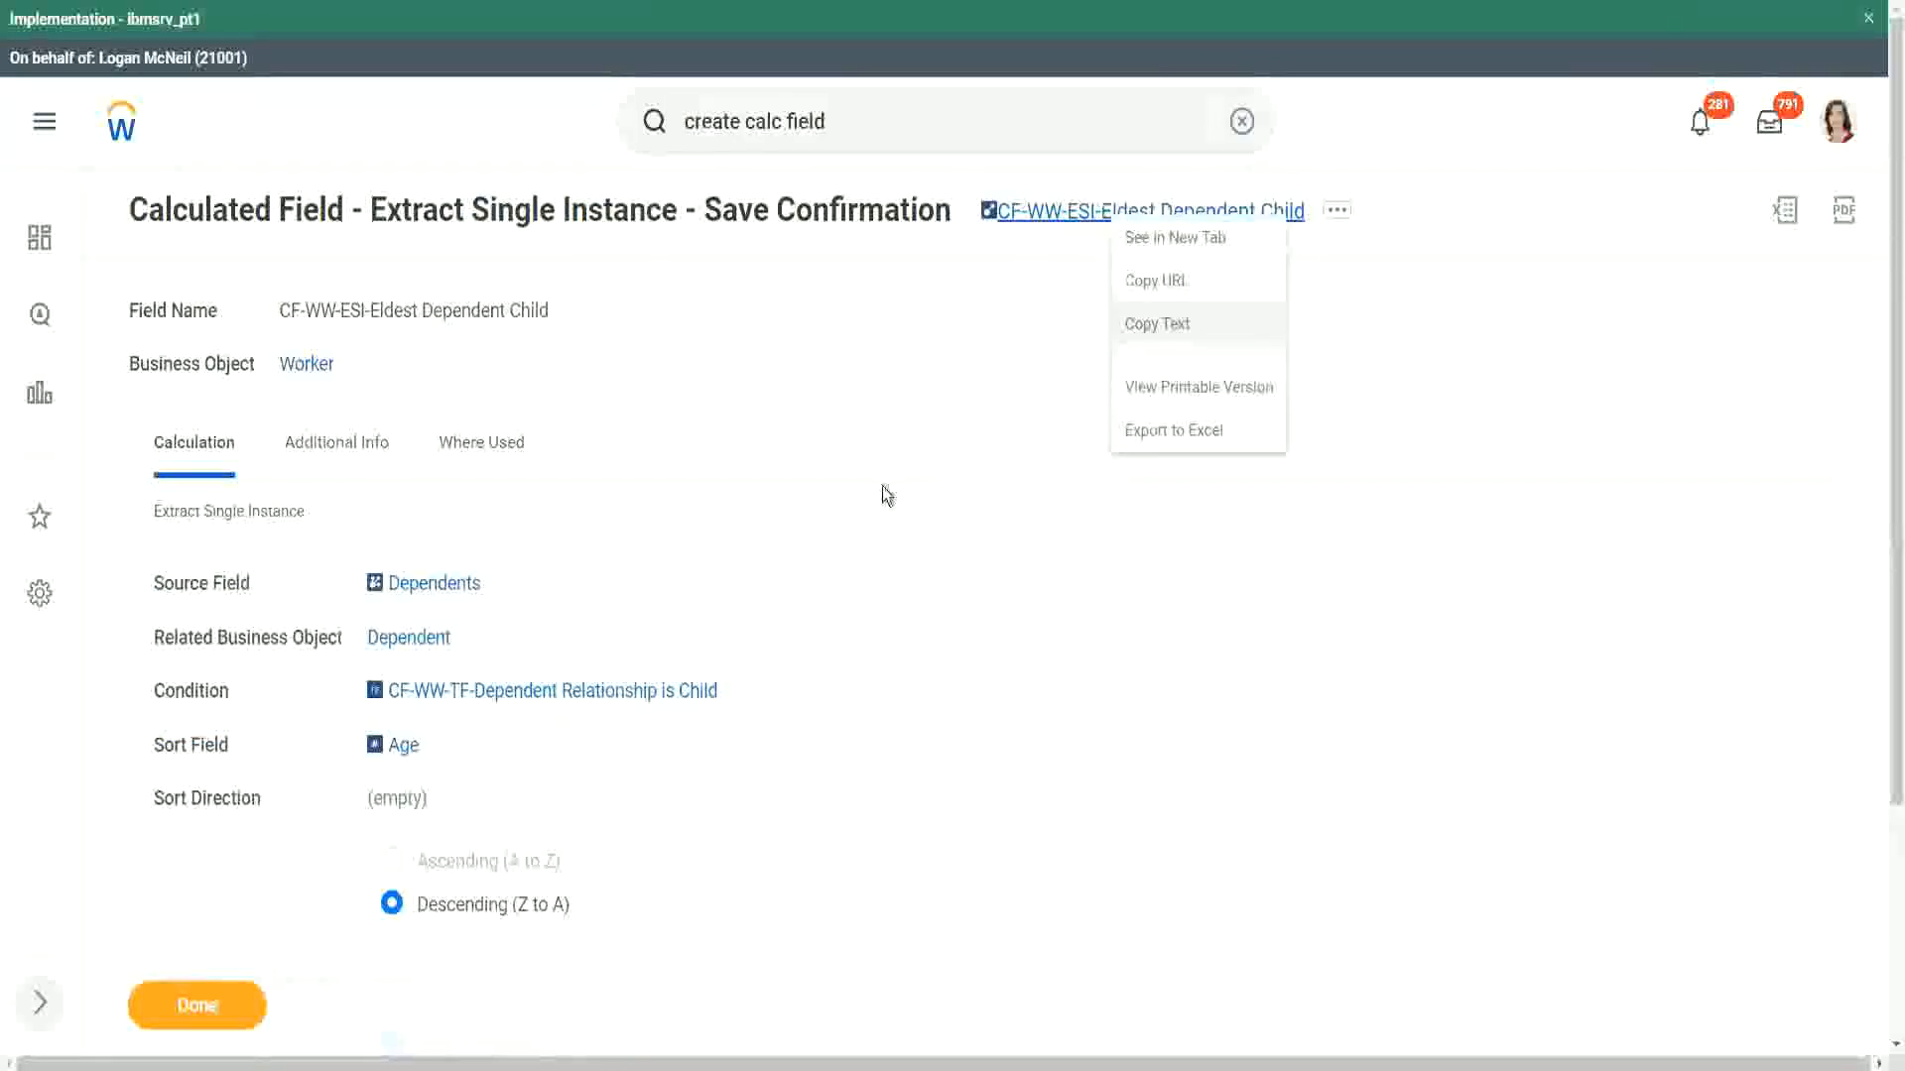
click(1194, 328)
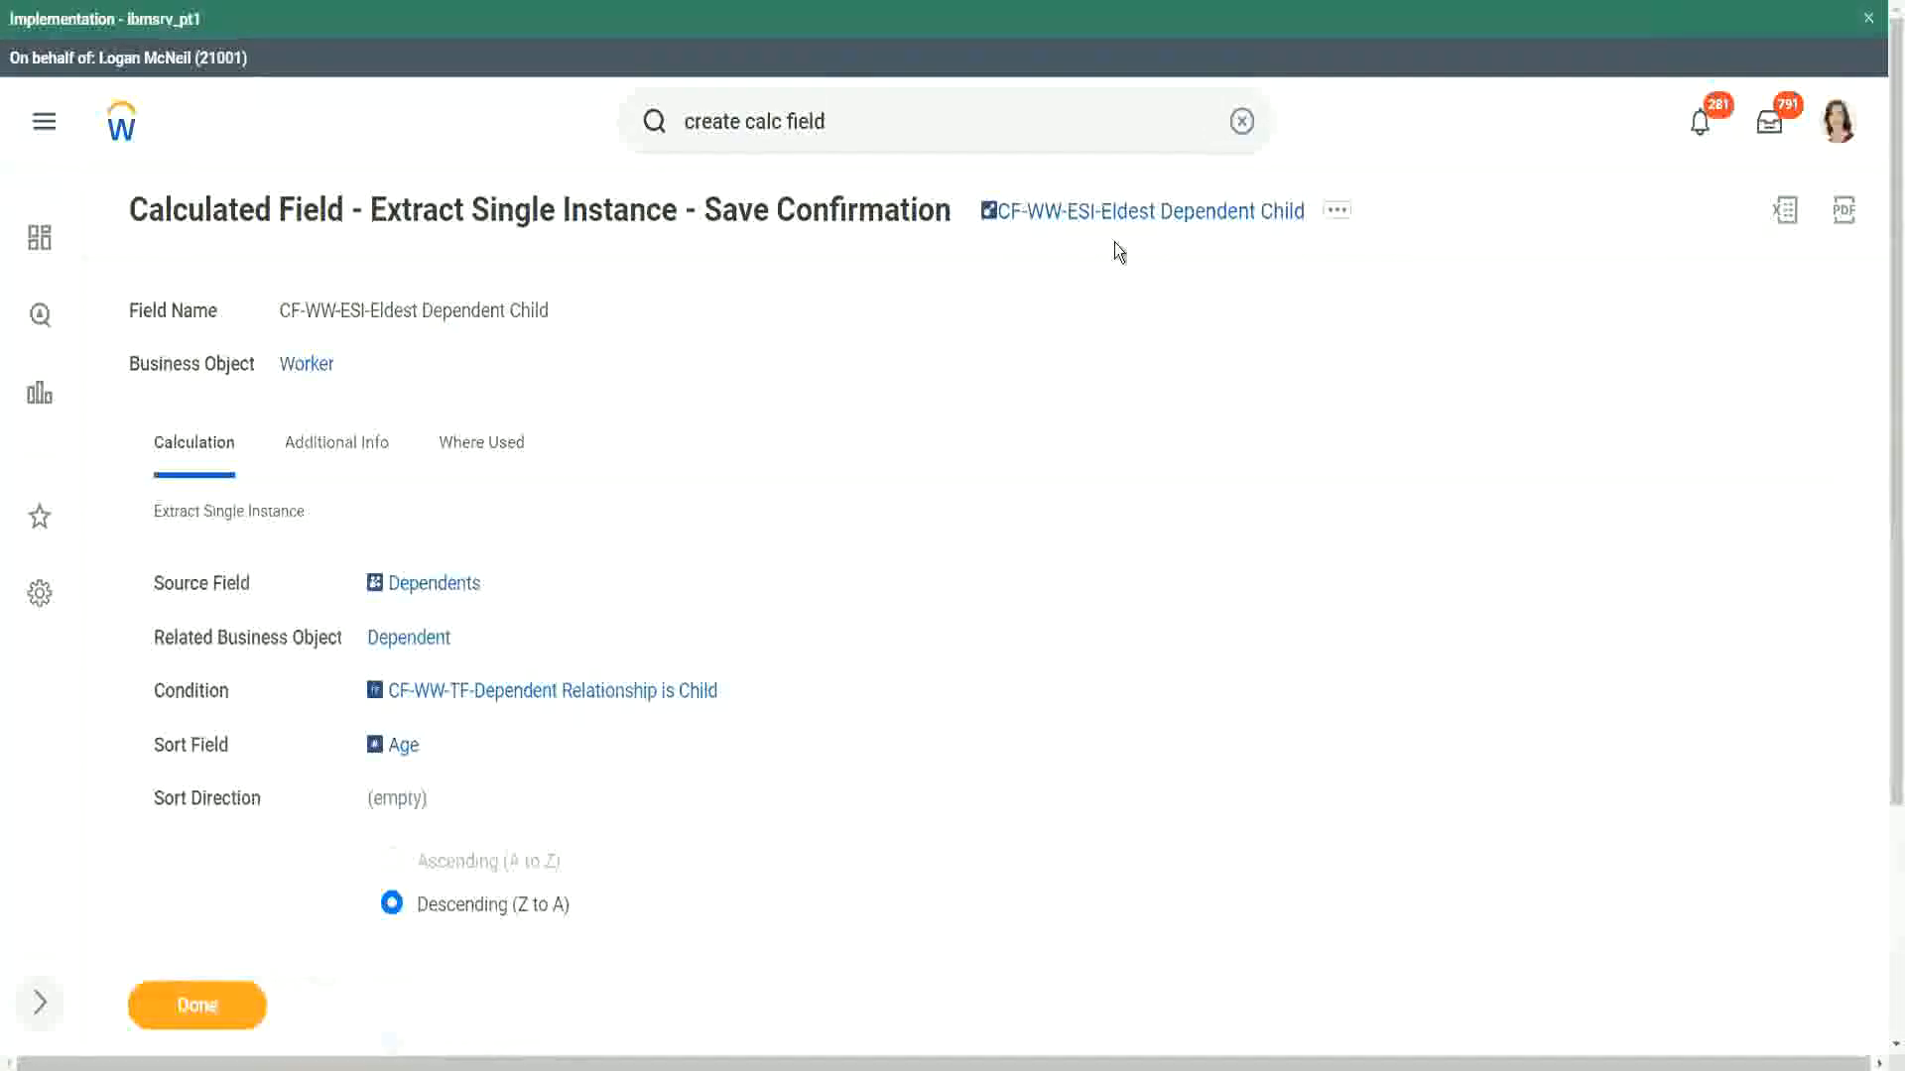
click(857, 123)
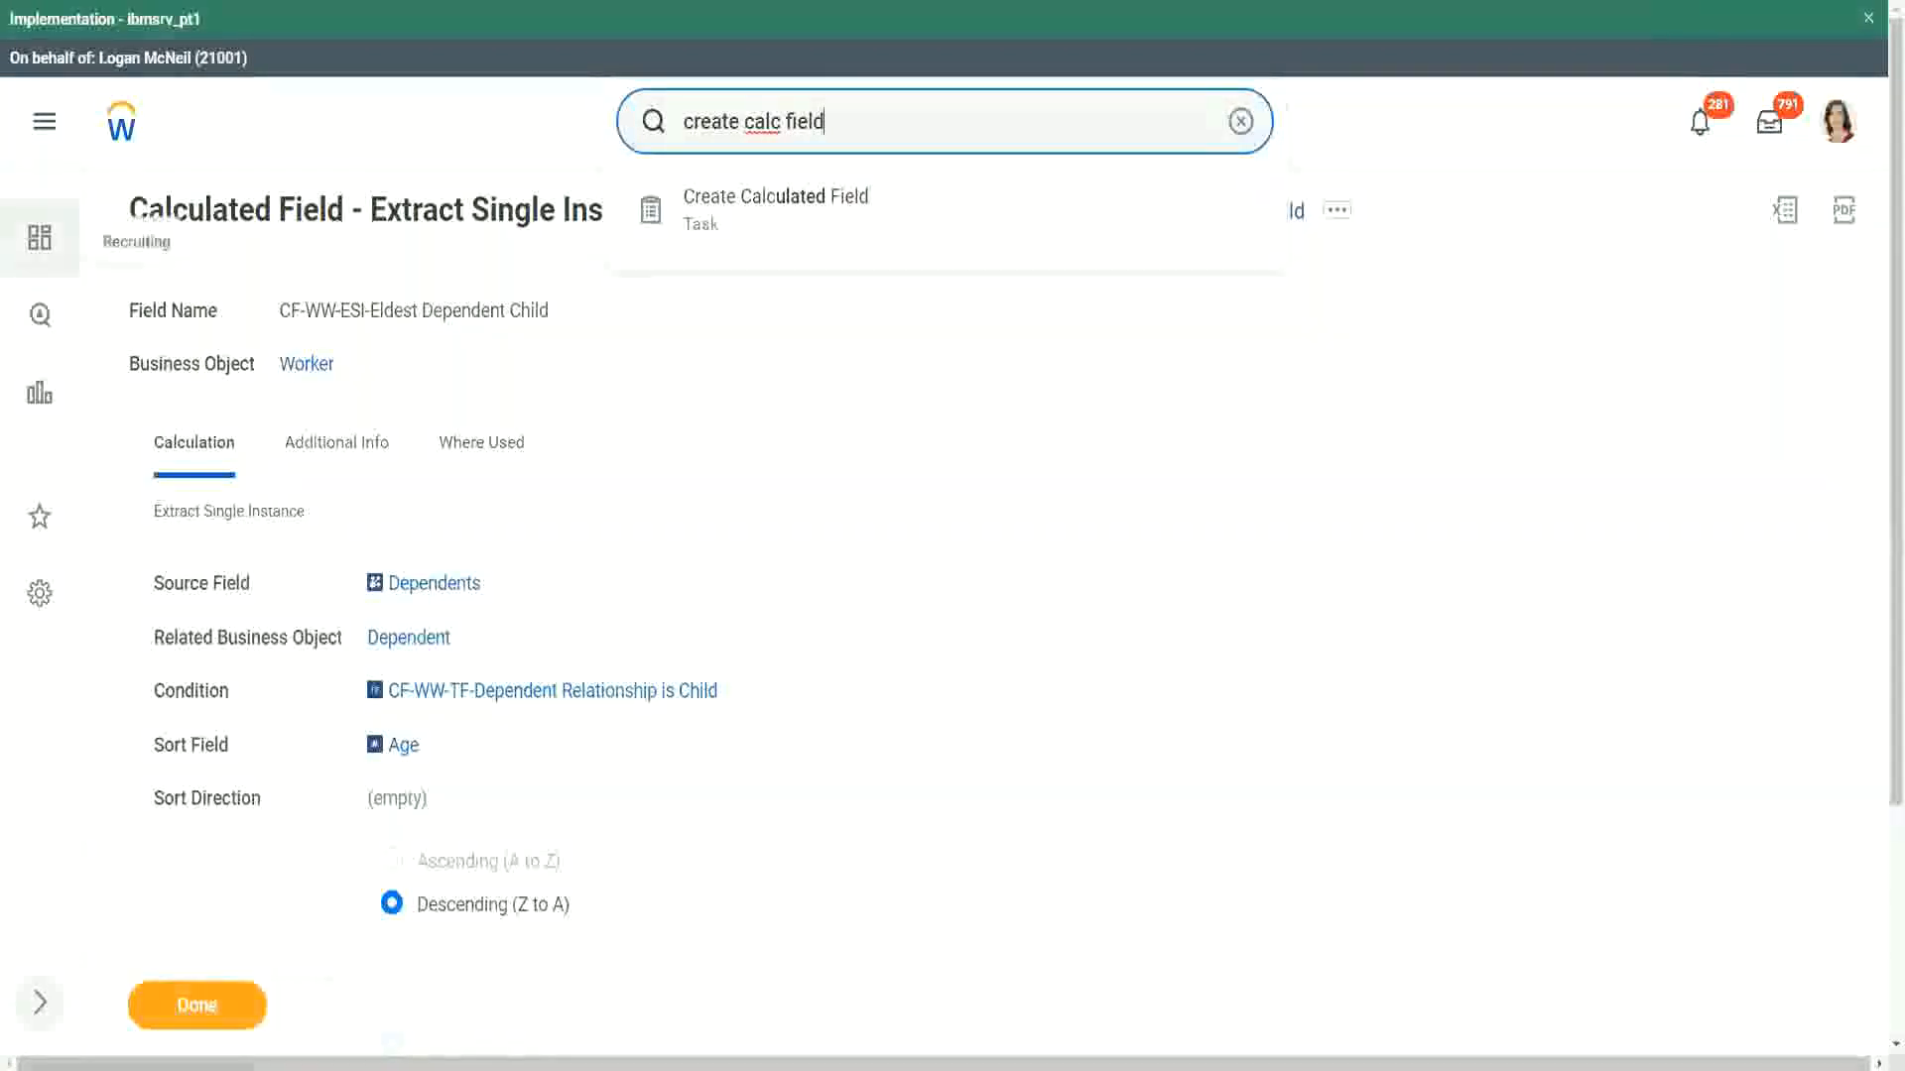
click(787, 204)
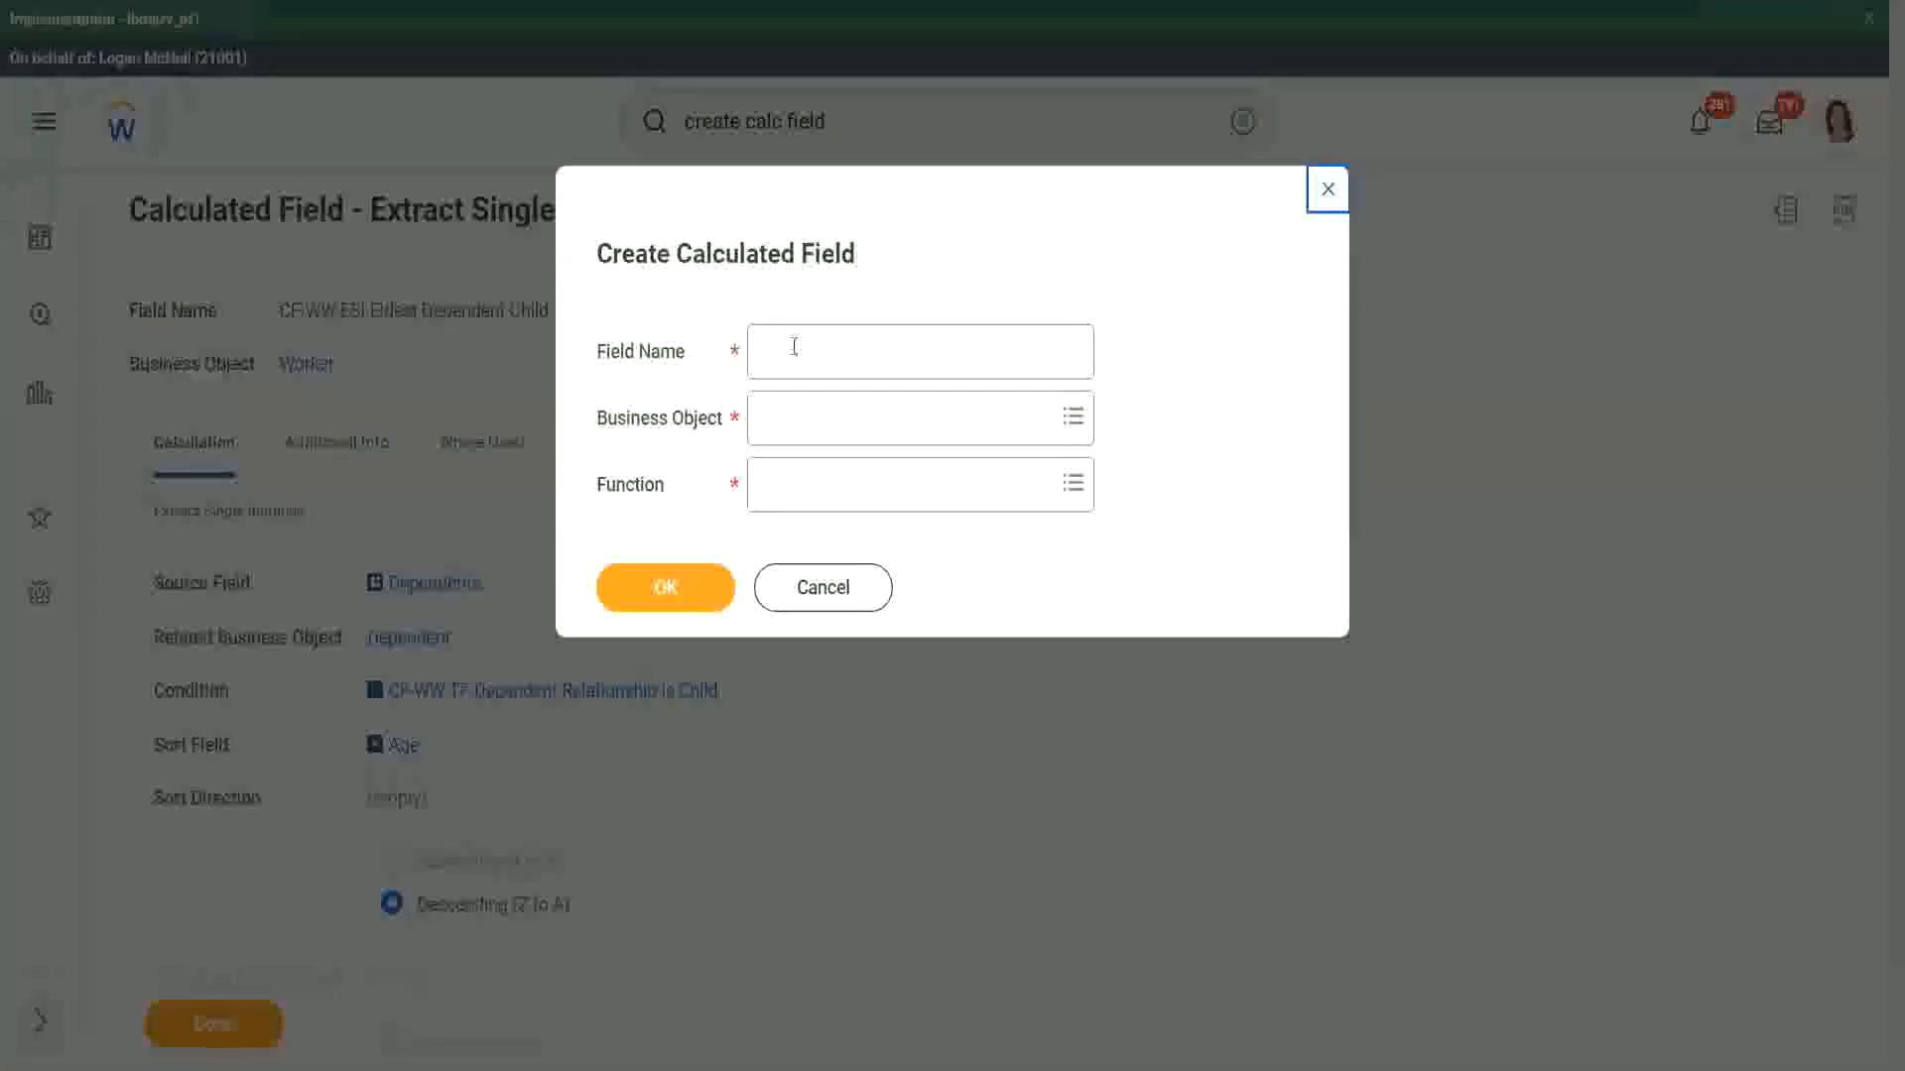
Step: Name the new calculated field CF-WW-LRV-Age of the eldest Dependent Child, adapting the copied field name
click(794, 346)
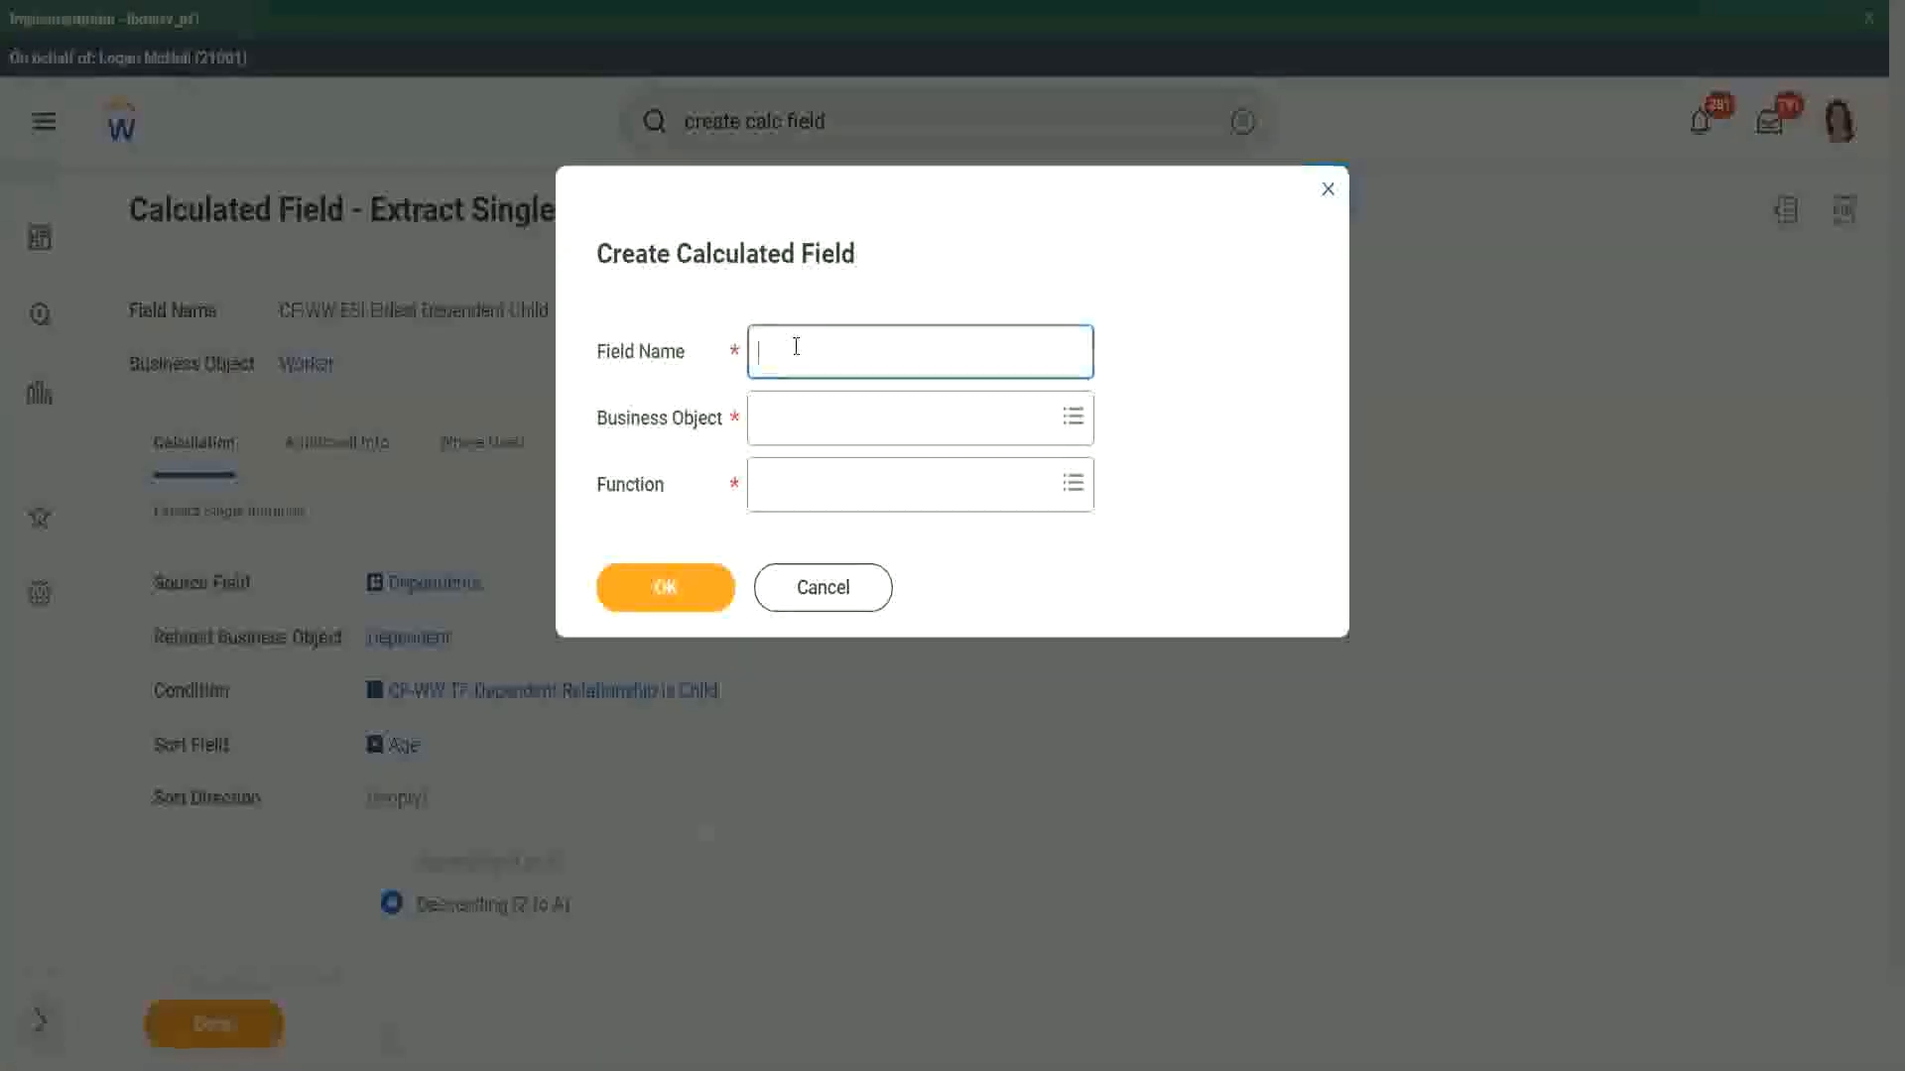
key(ctrl+v)
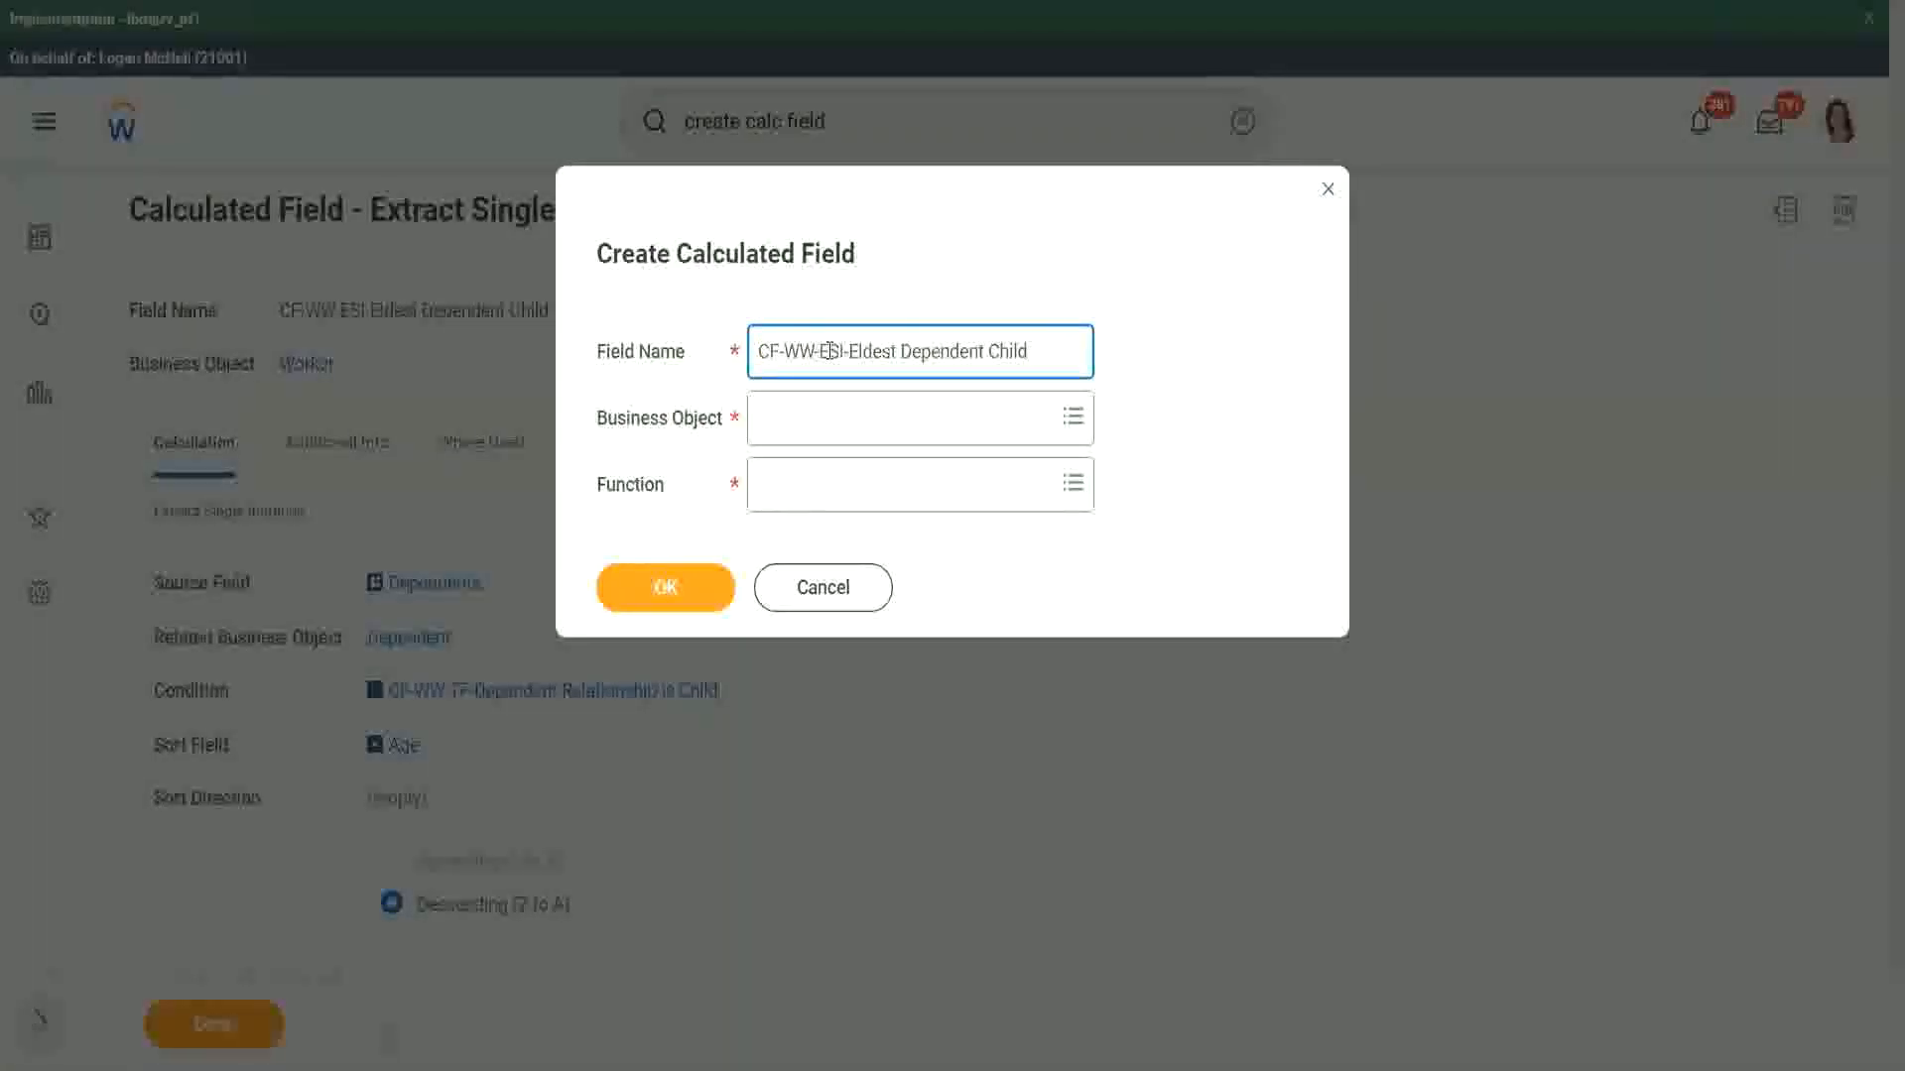
double_click(829, 353)
text(LRV-)
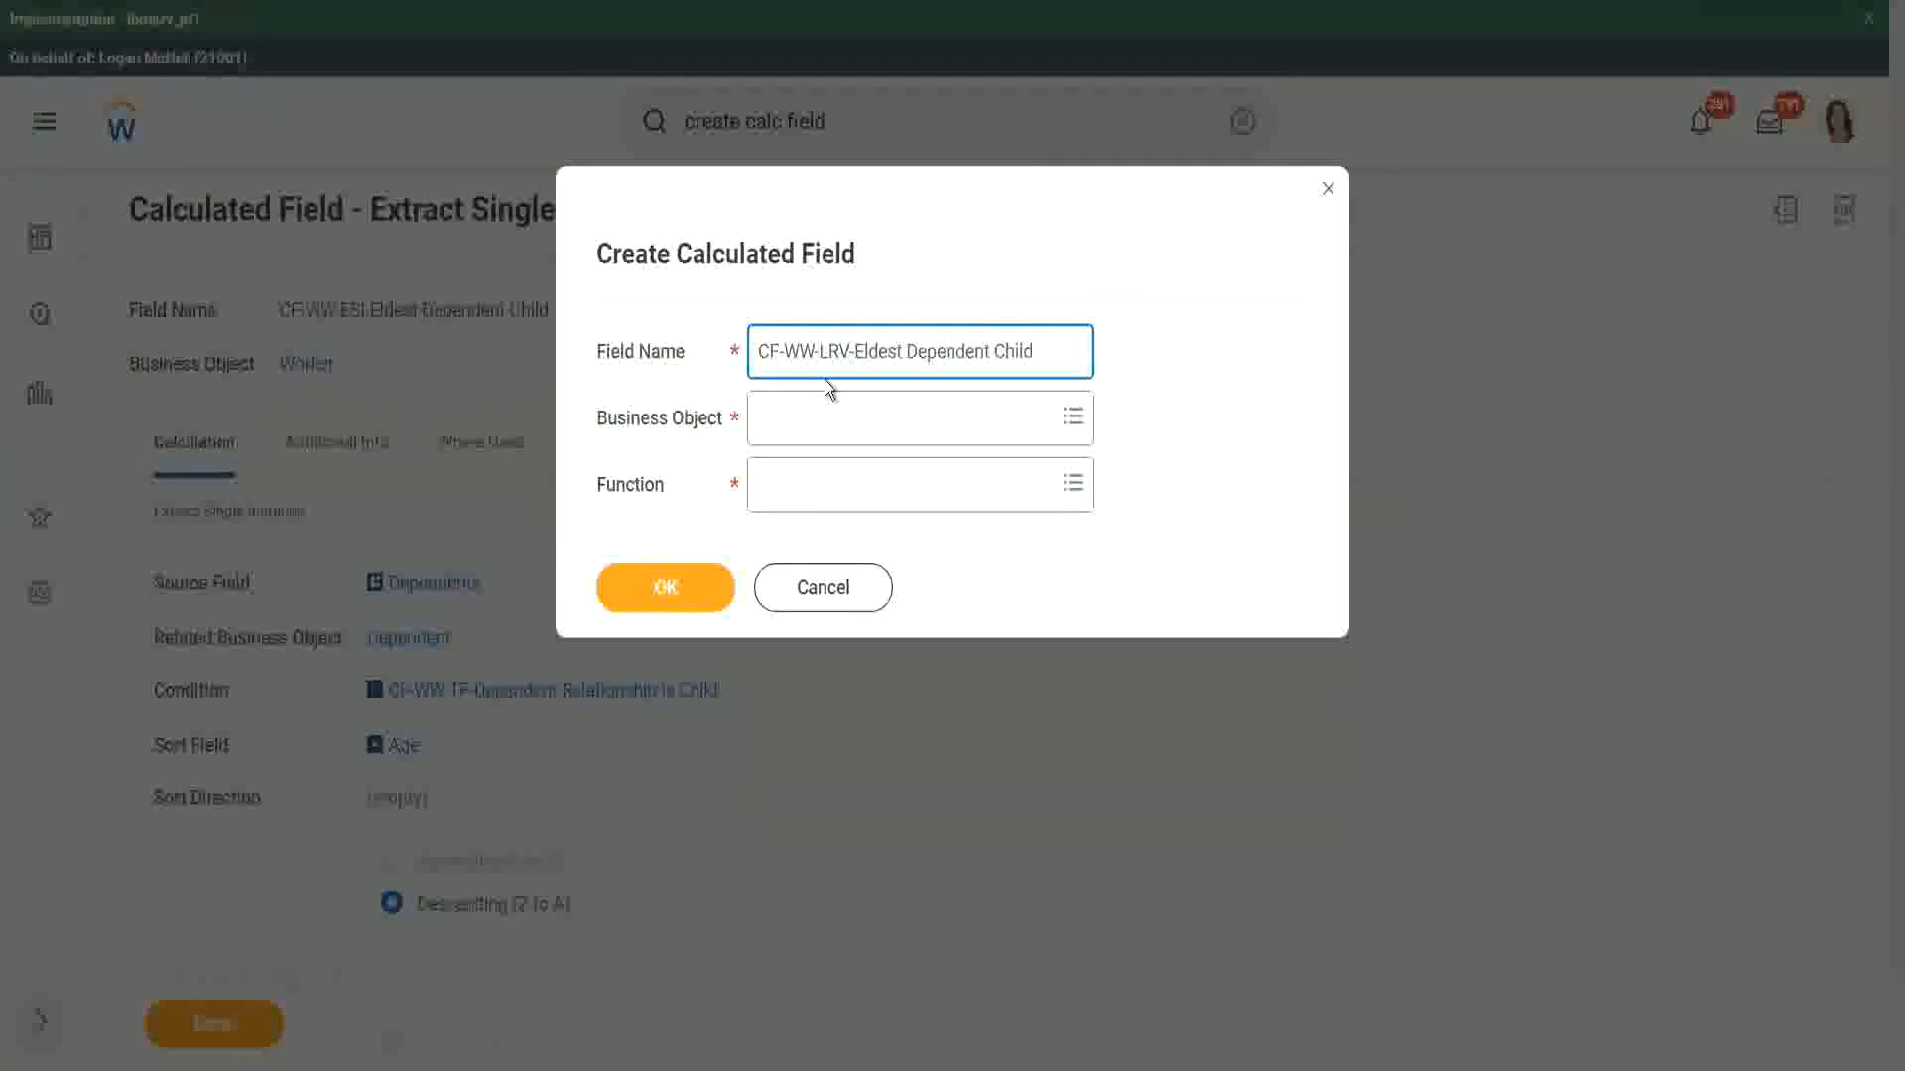
text(Age of )
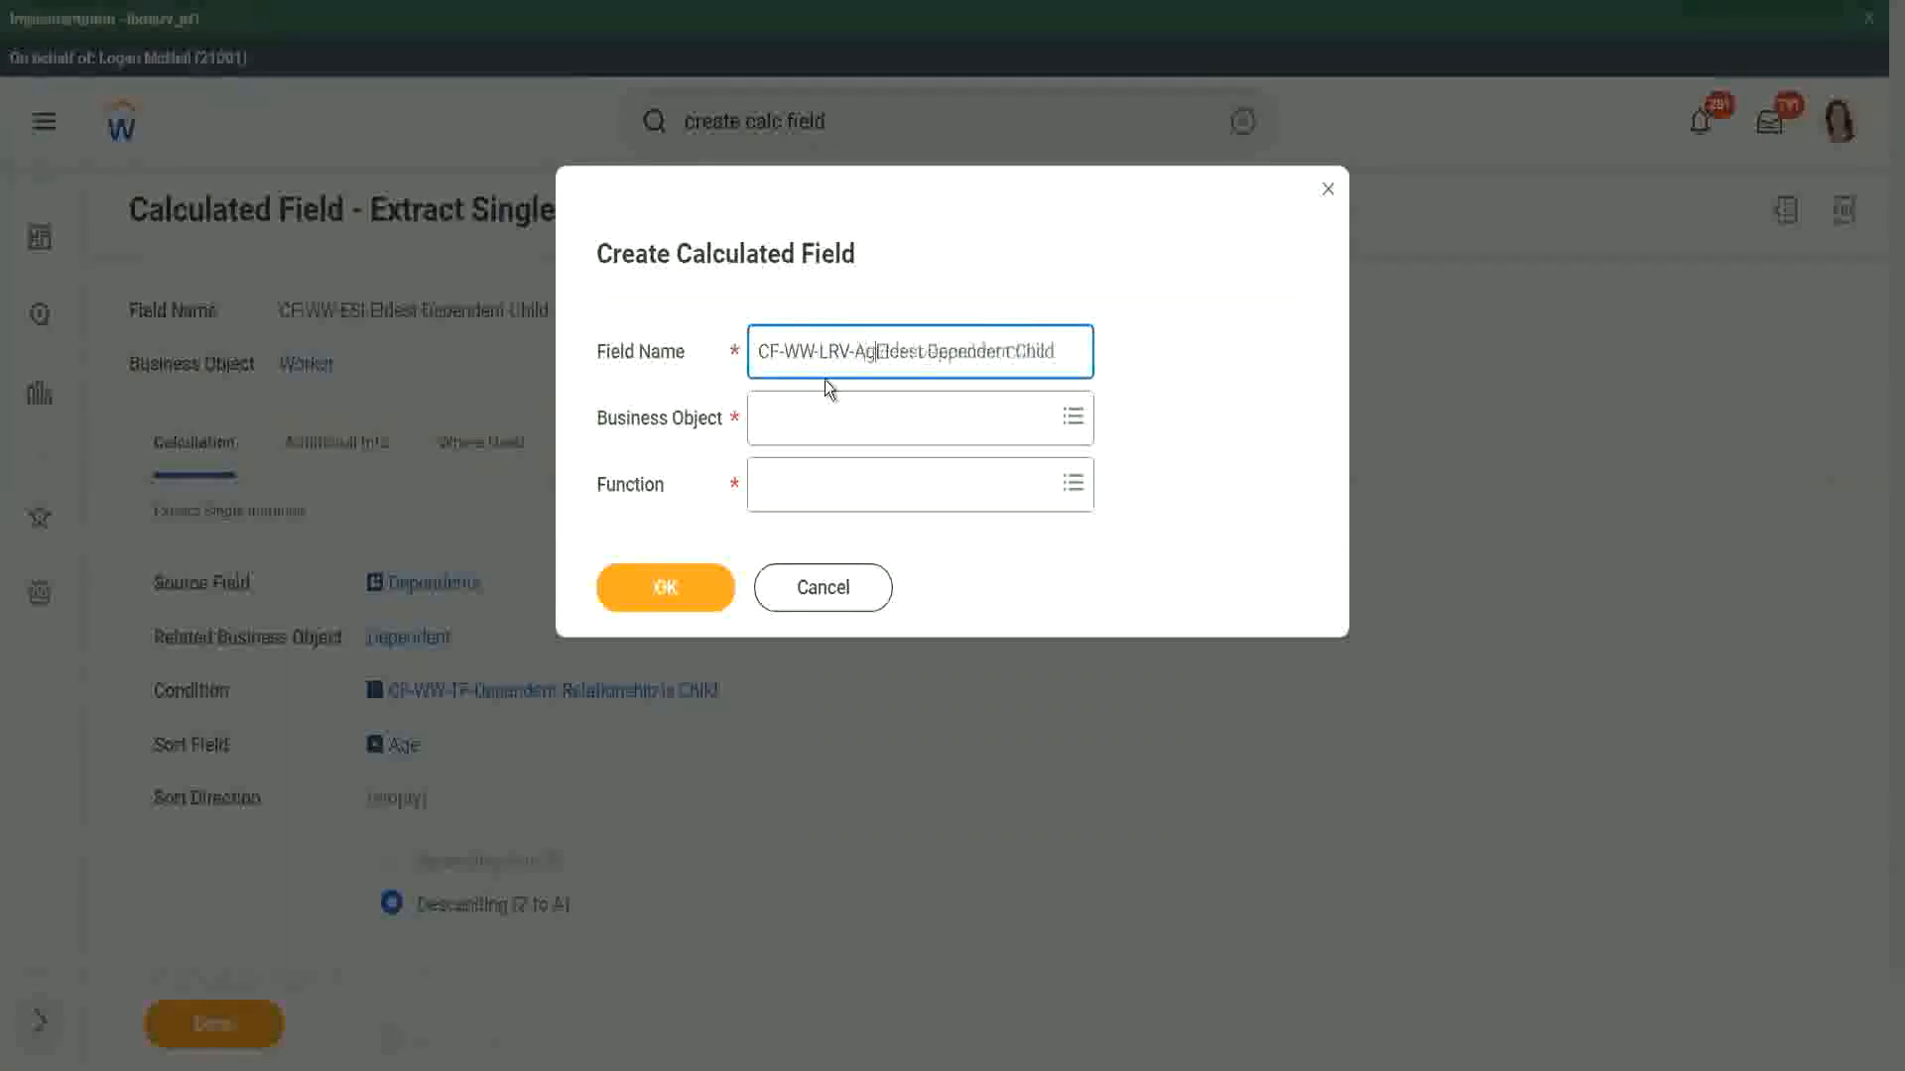
text(the)
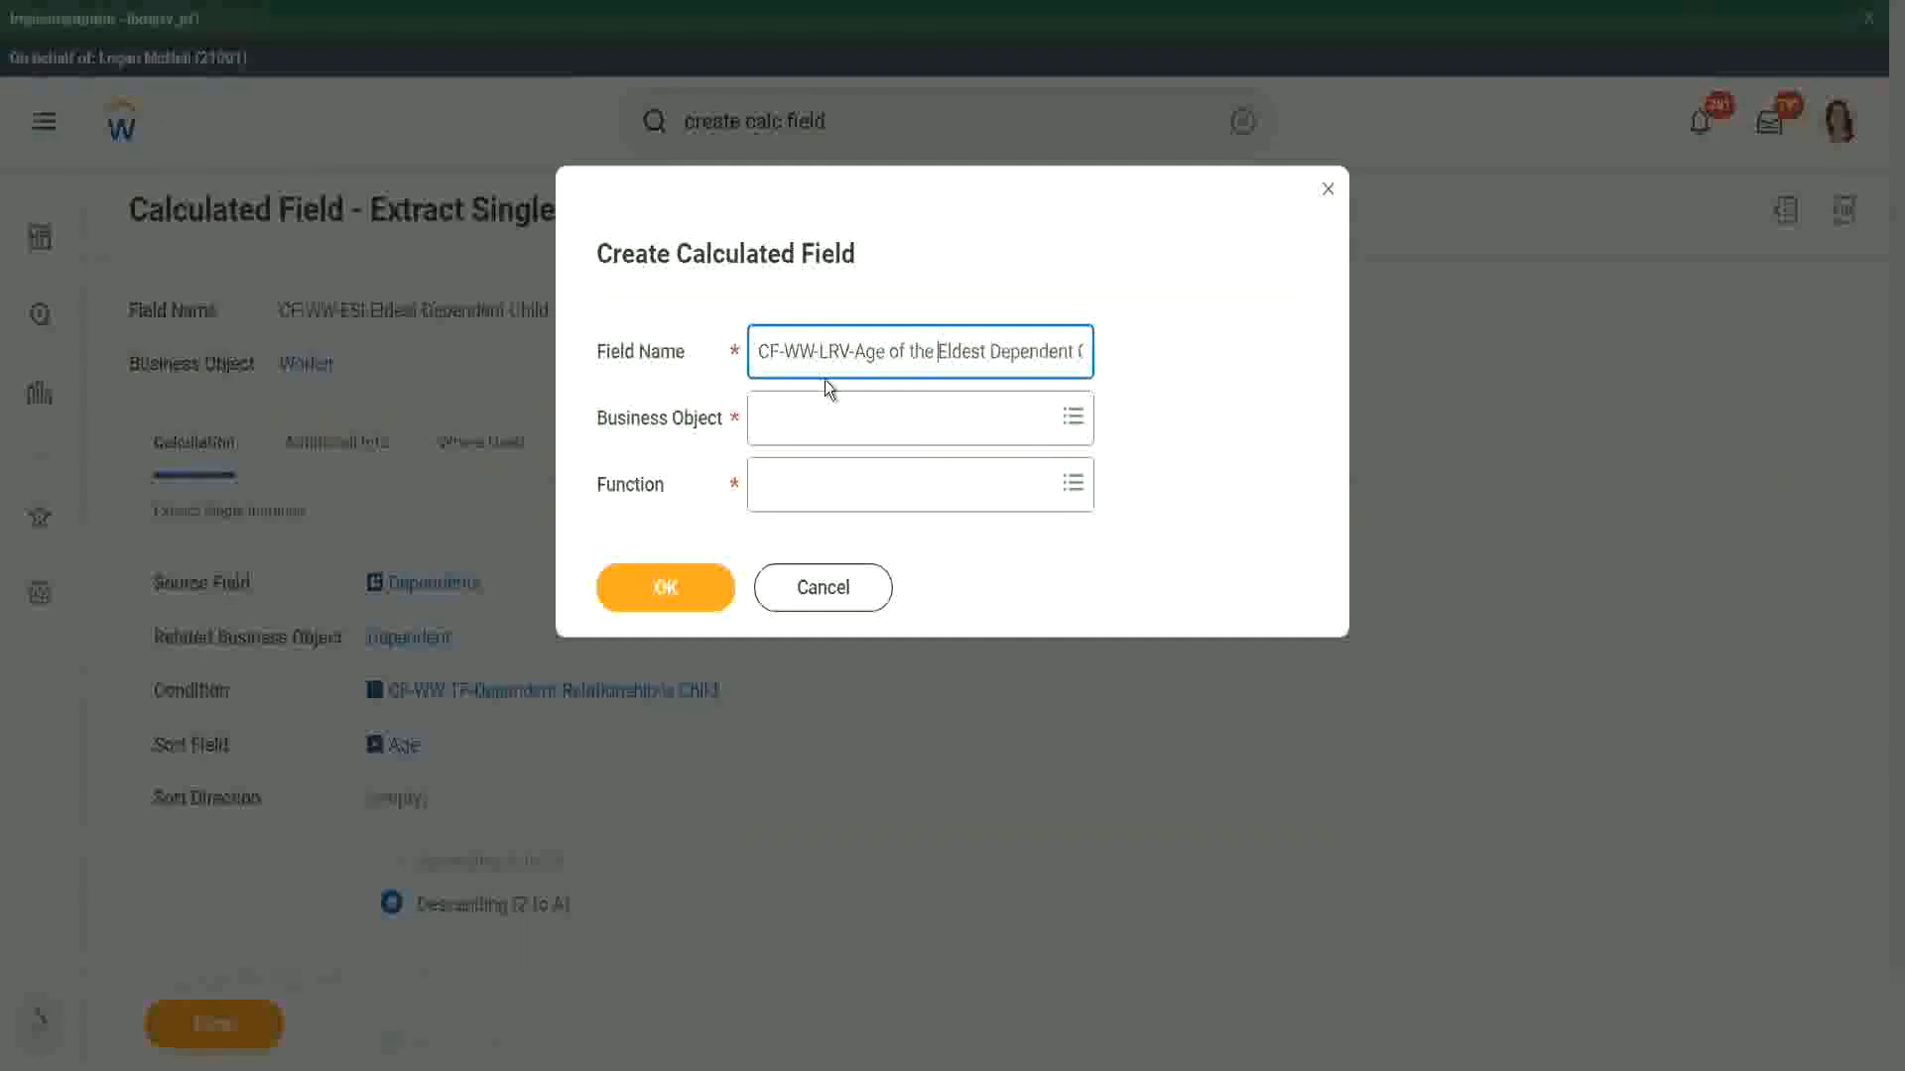
key(shift+Right)
text(e)
key(Right)
key(Right)
key(Right)
key(Right)
key(Right)
key(Right)
key(Right)
key(Right)
key(Right)
key(Right)
key(Right)
key(Right)
key(Right)
key(Right)
key(Right)
key(Right)
key(Right)
key(Right)
key(Right)
key(Right)
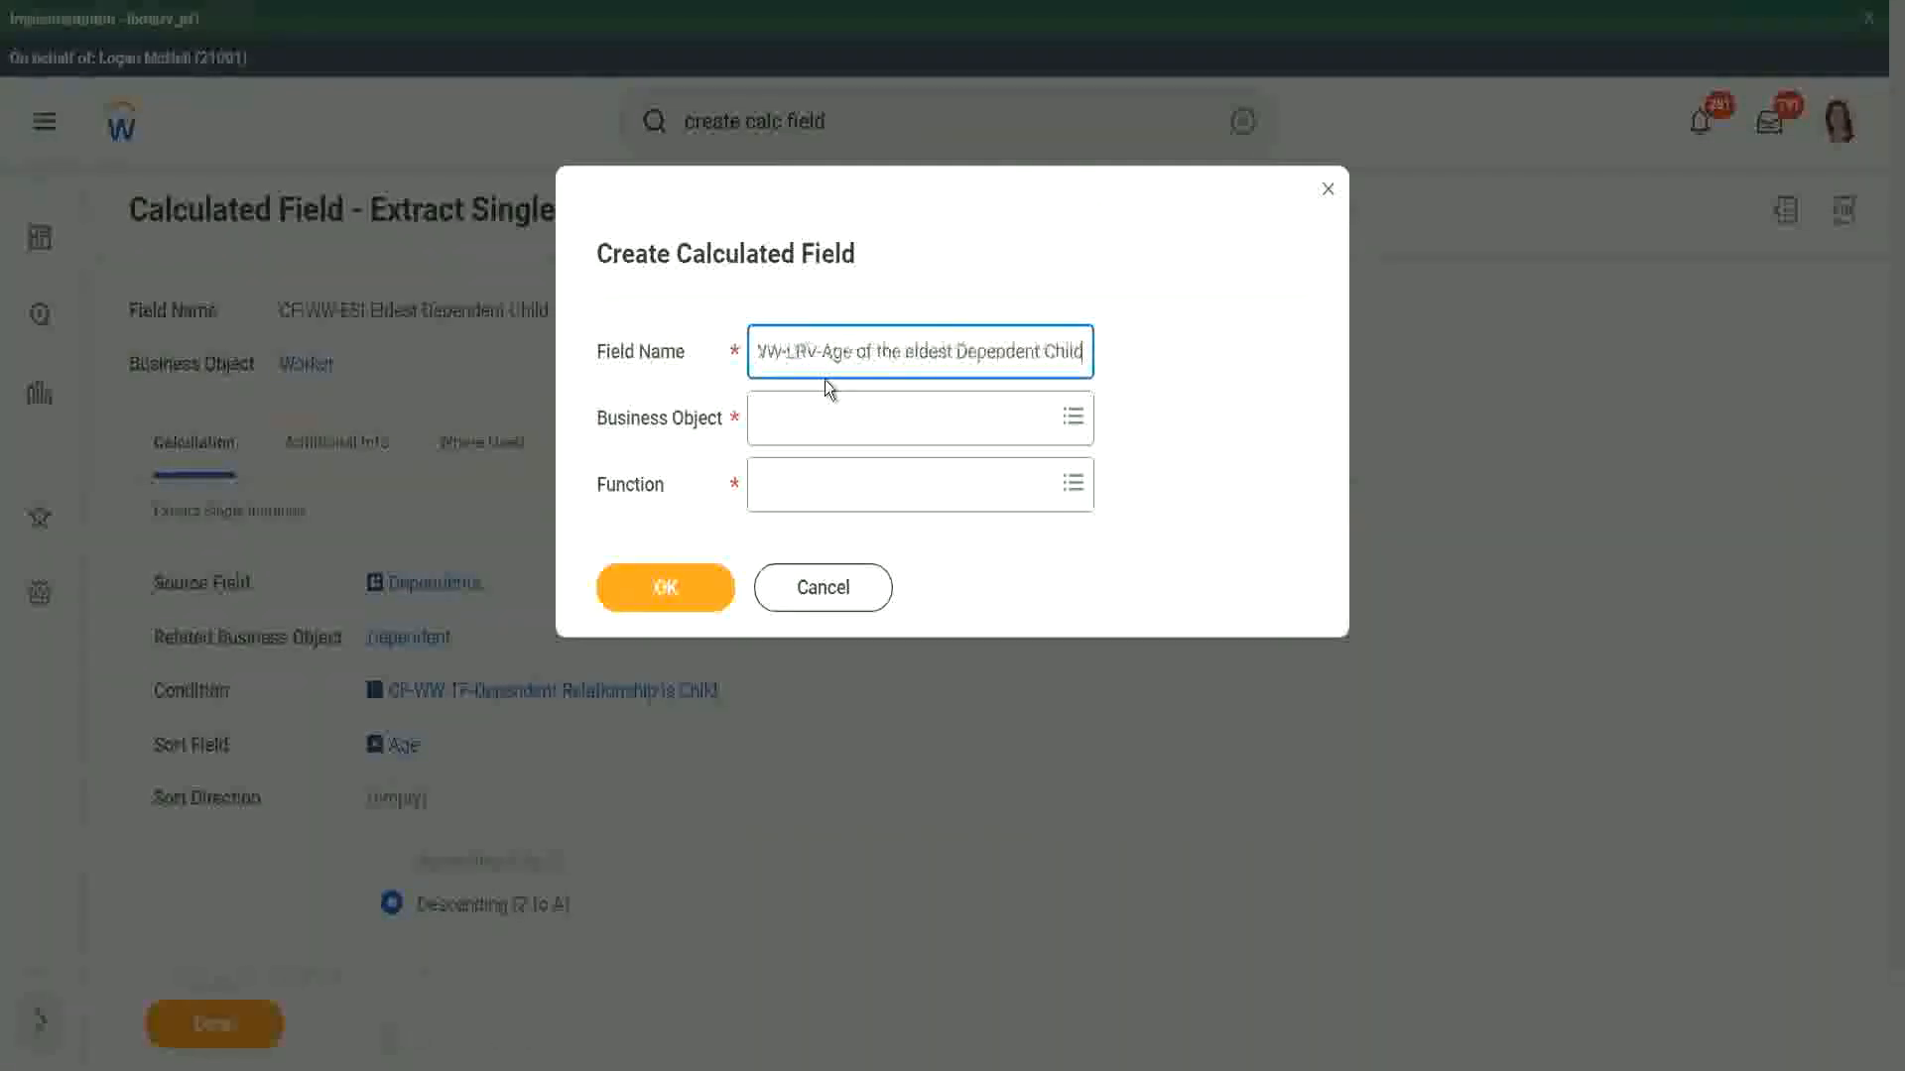
Step: Assign the Worker business object and the Lookup Related Value function to the new calculated field, and confirm its creation
key(Tab)
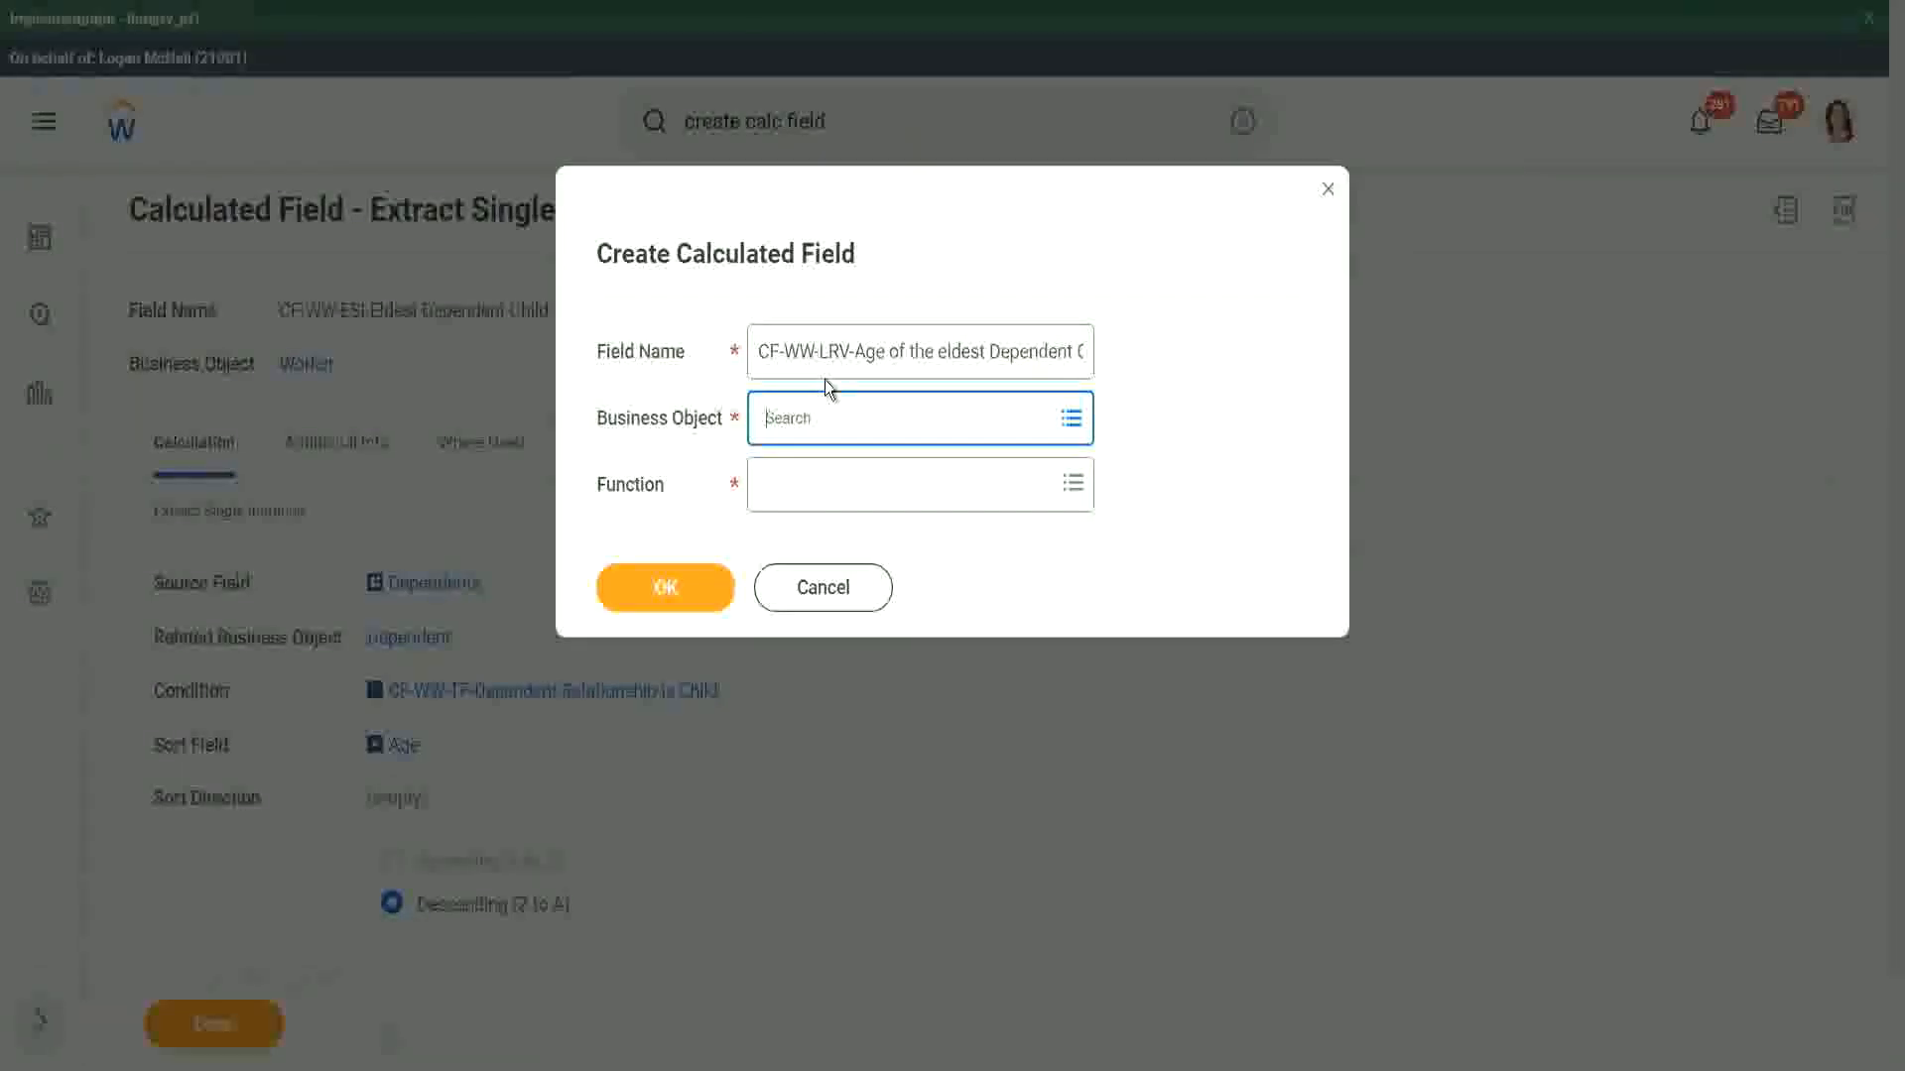
text(ker)
key(Return)
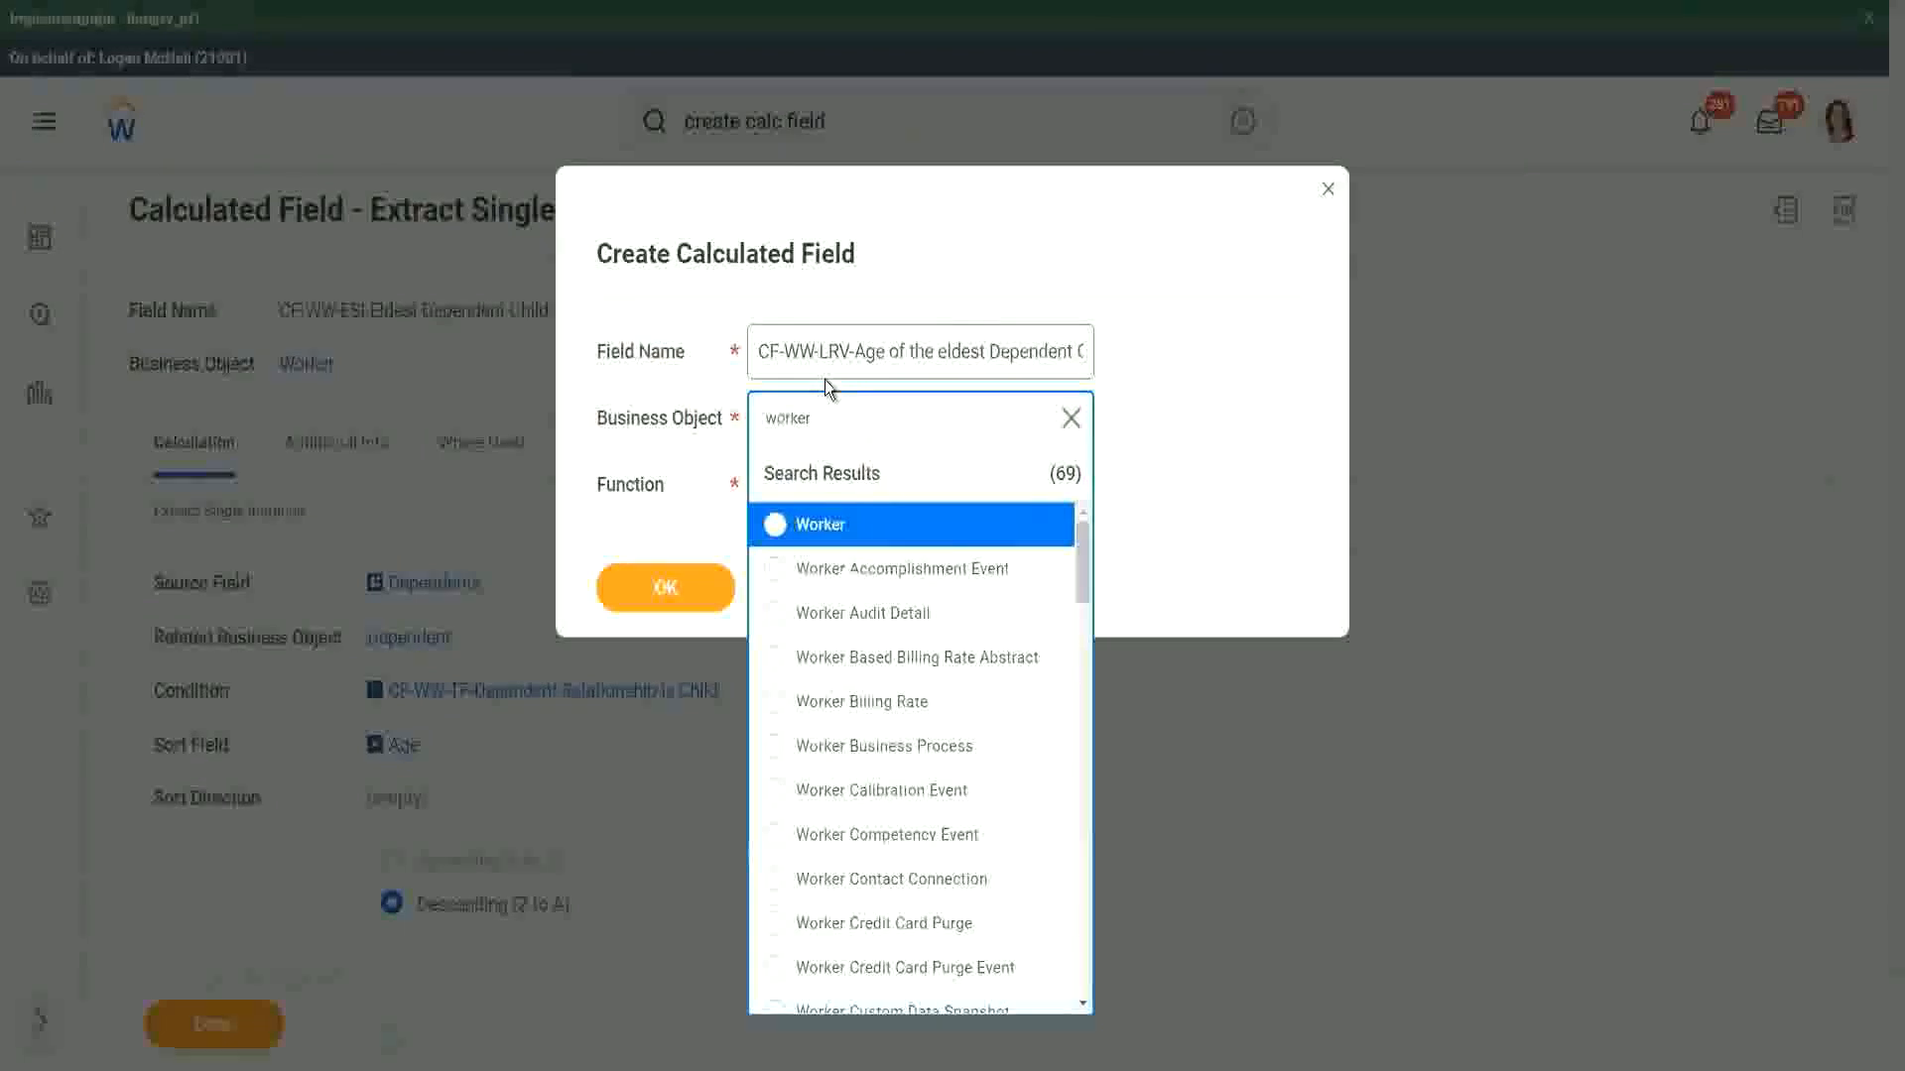
click(778, 532)
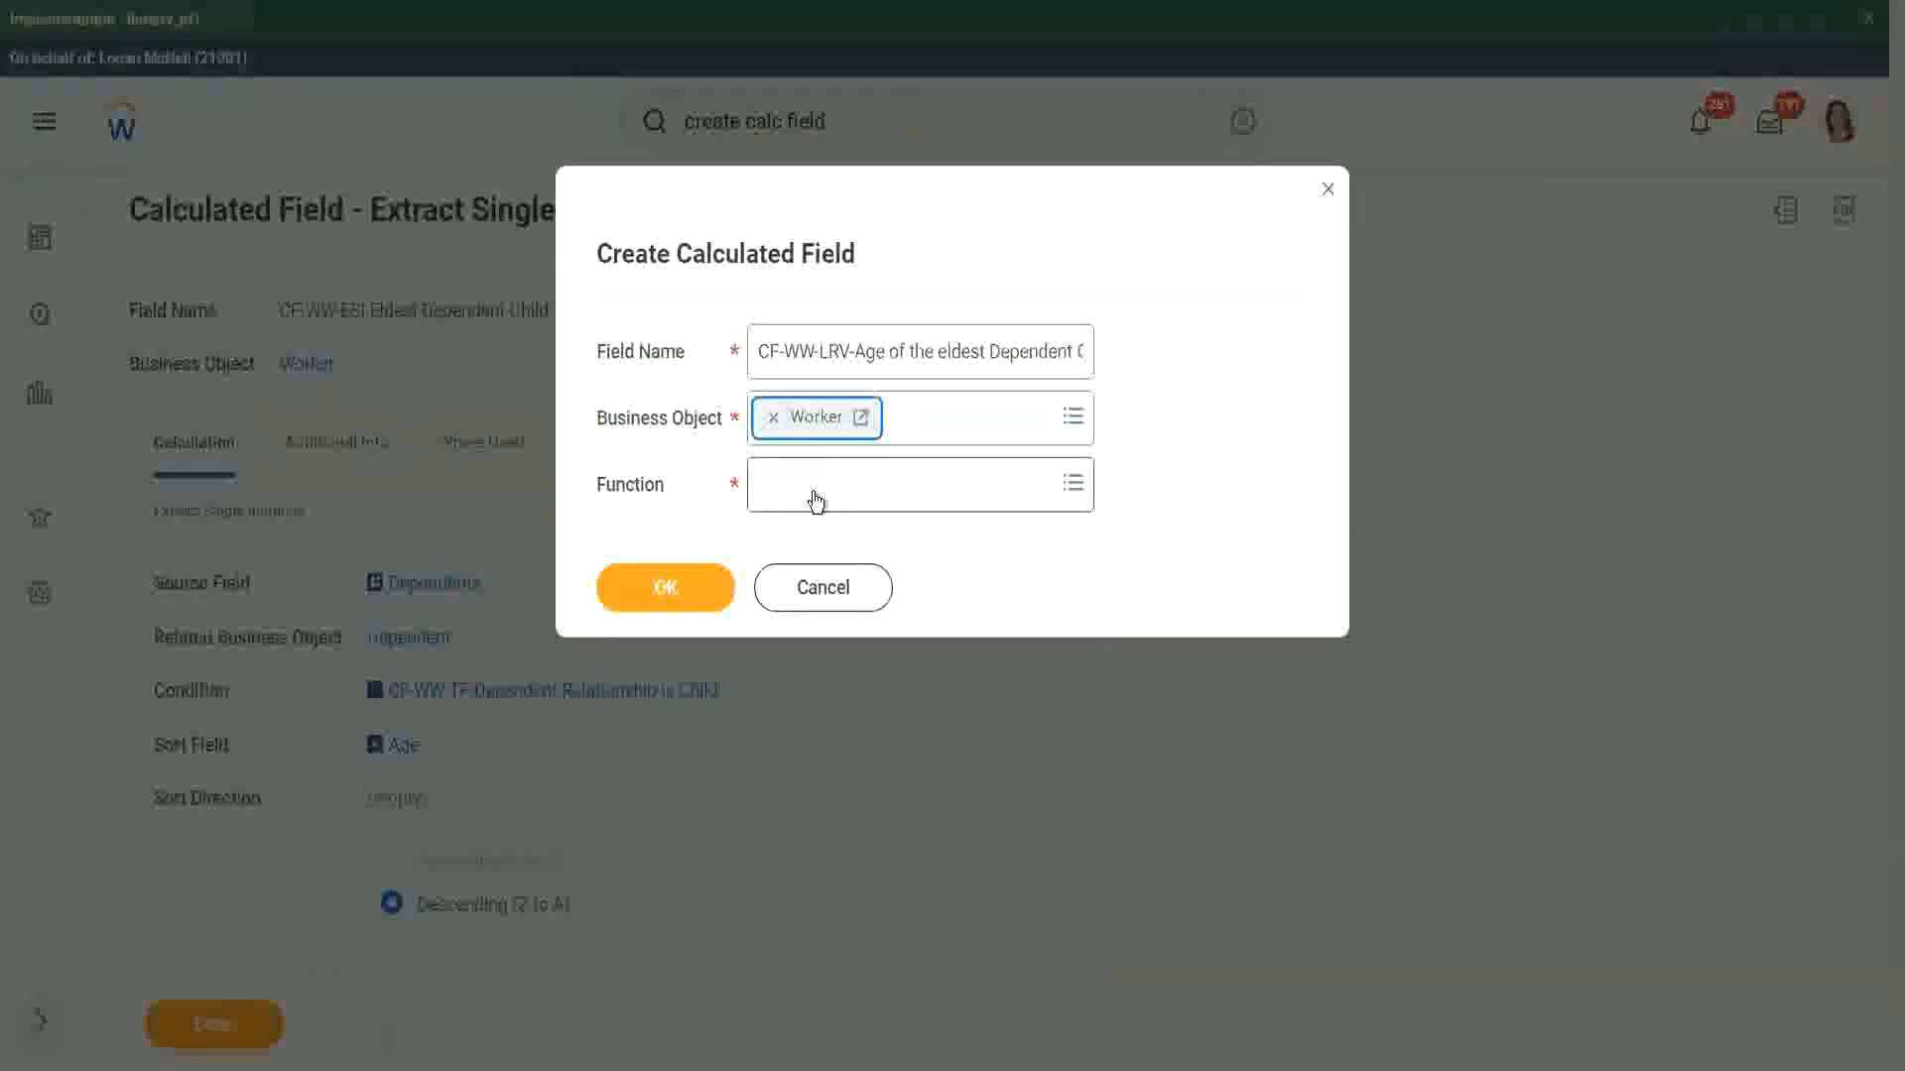
click(815, 496)
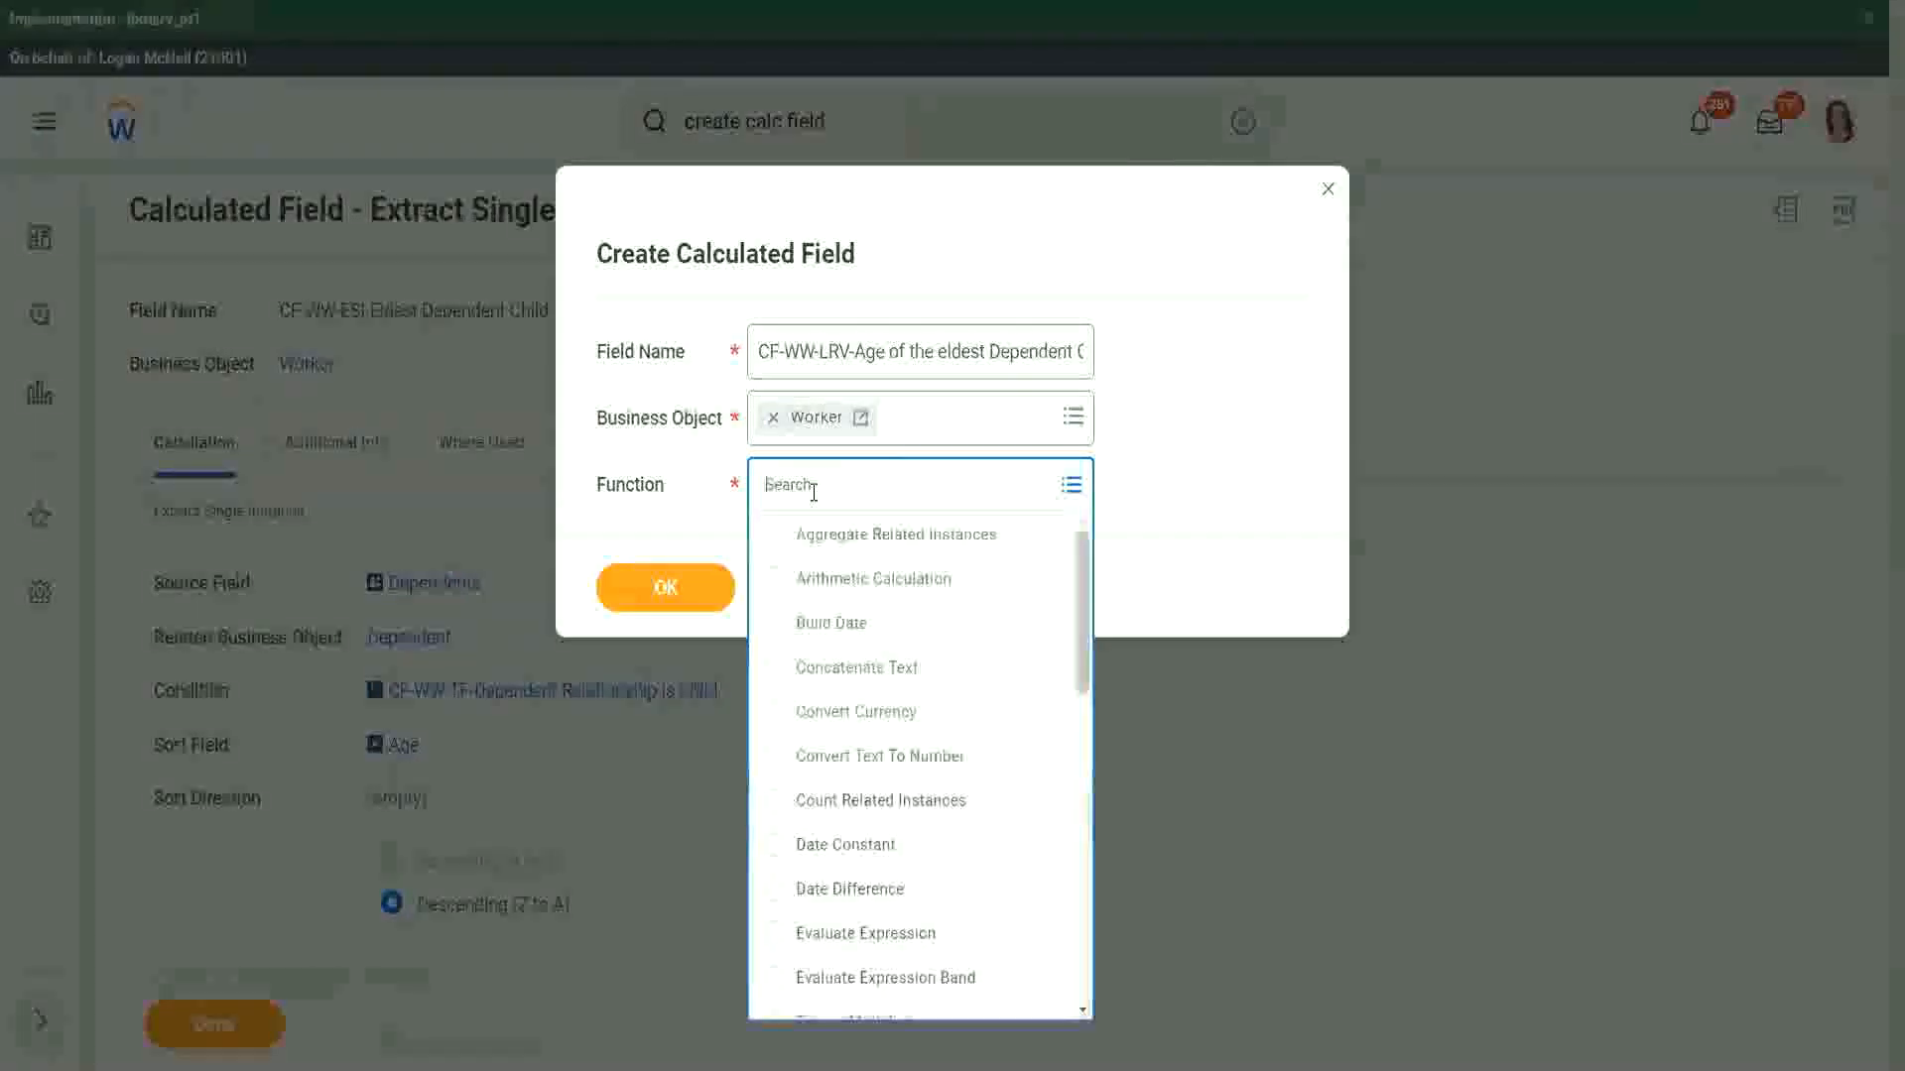
text(l)
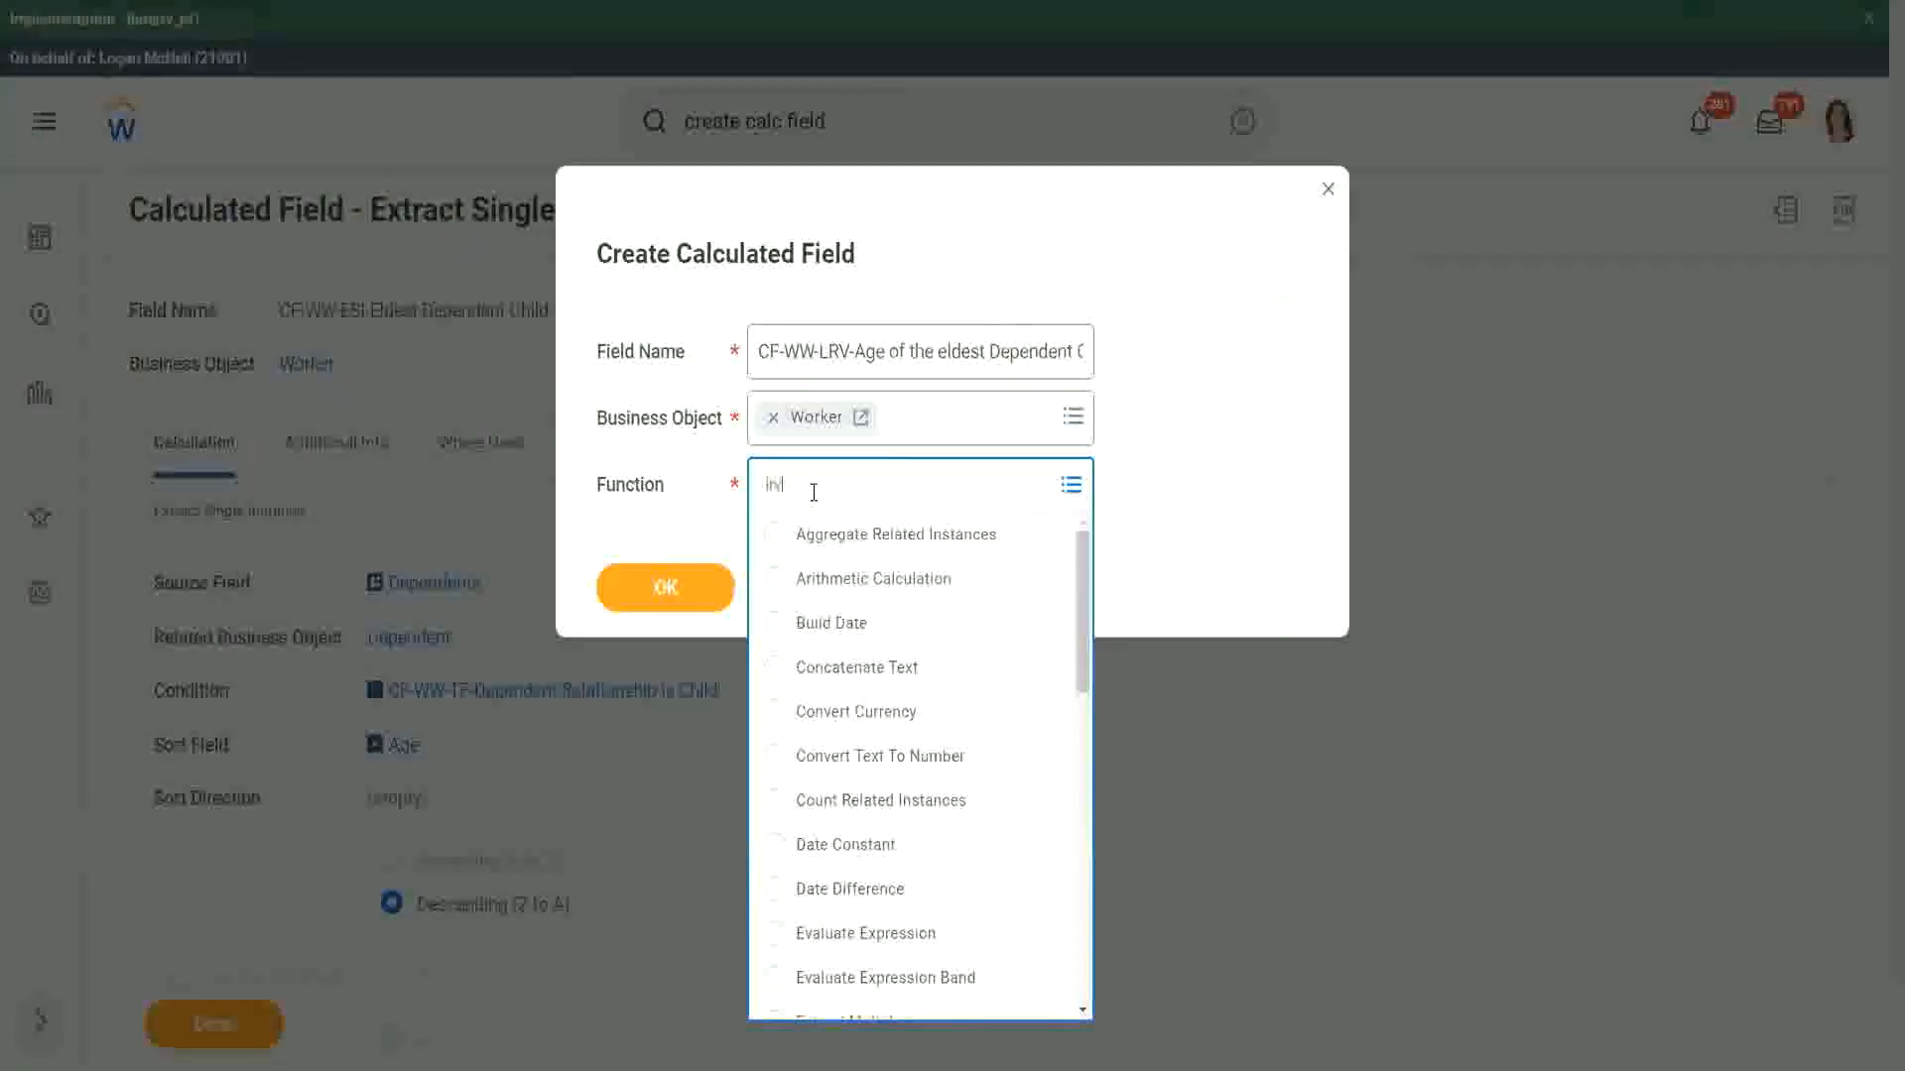
text(rv)
key(Return)
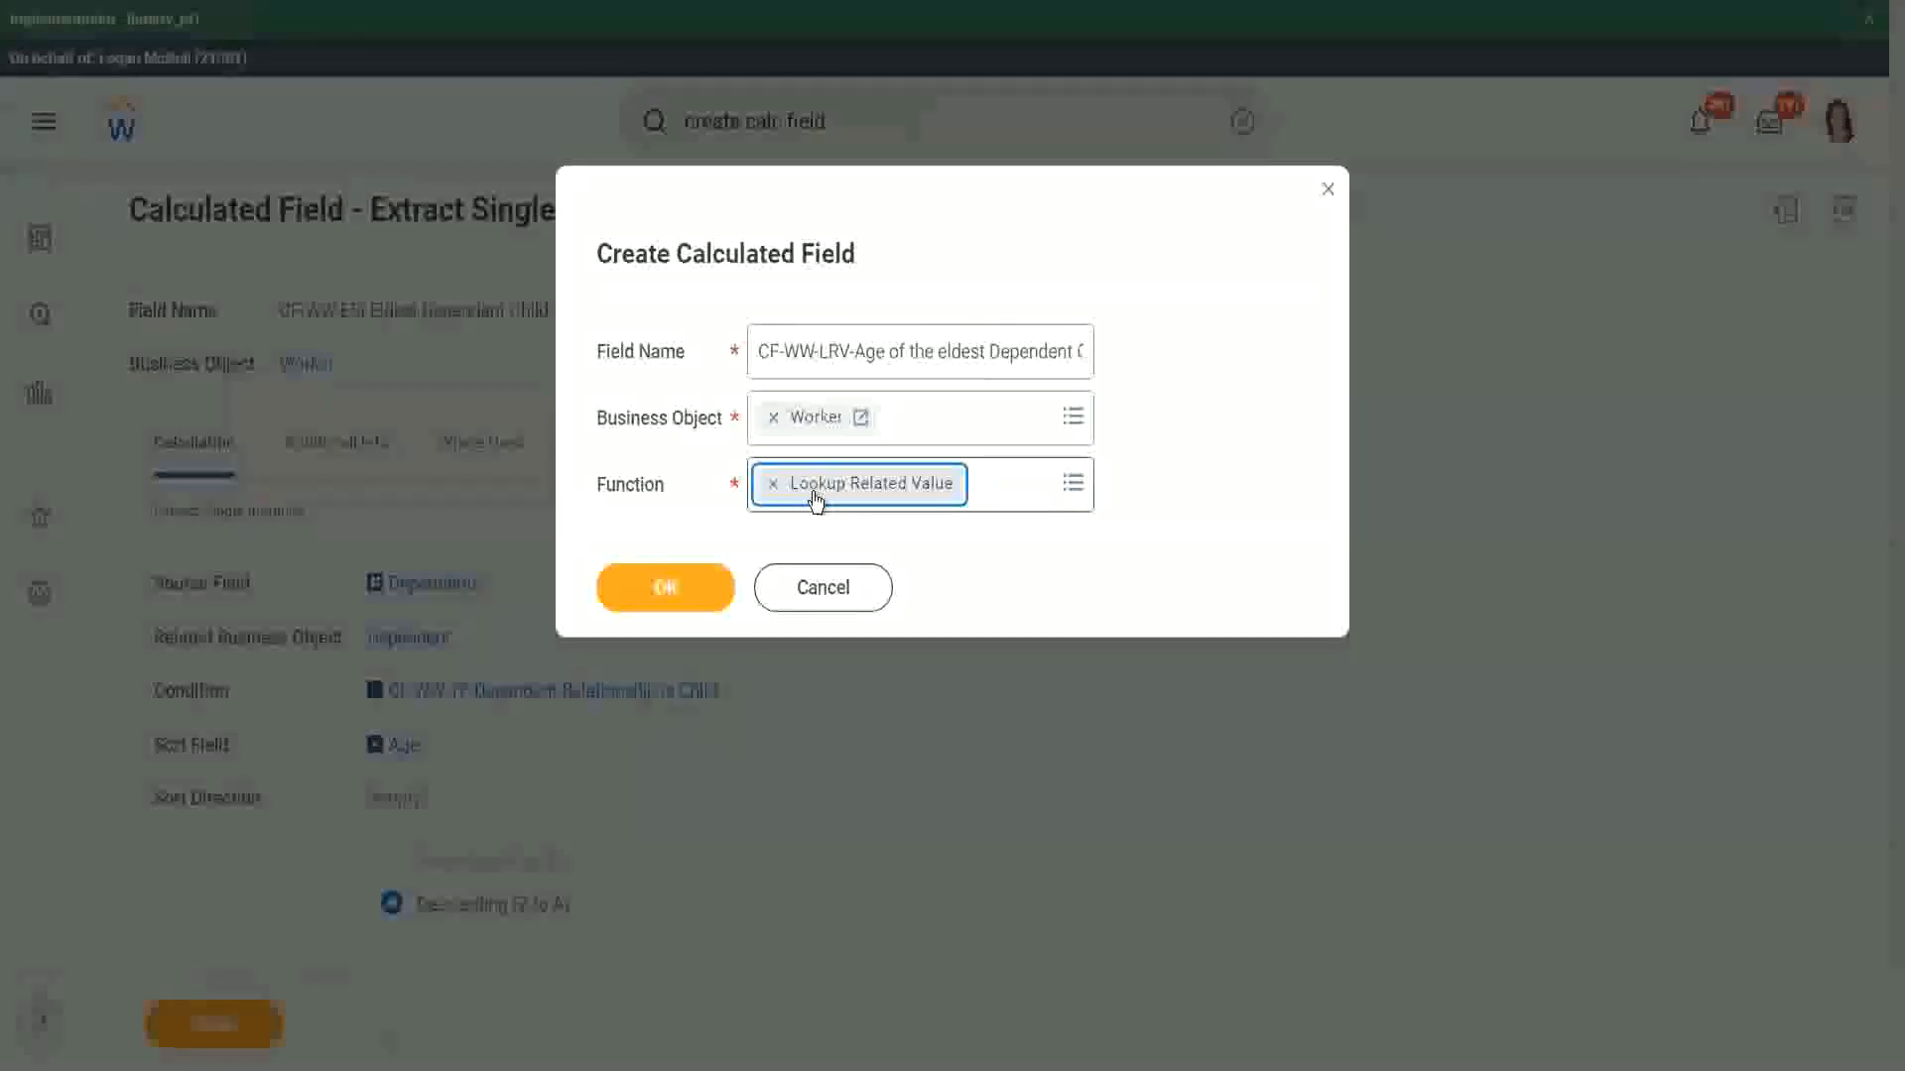
click(665, 592)
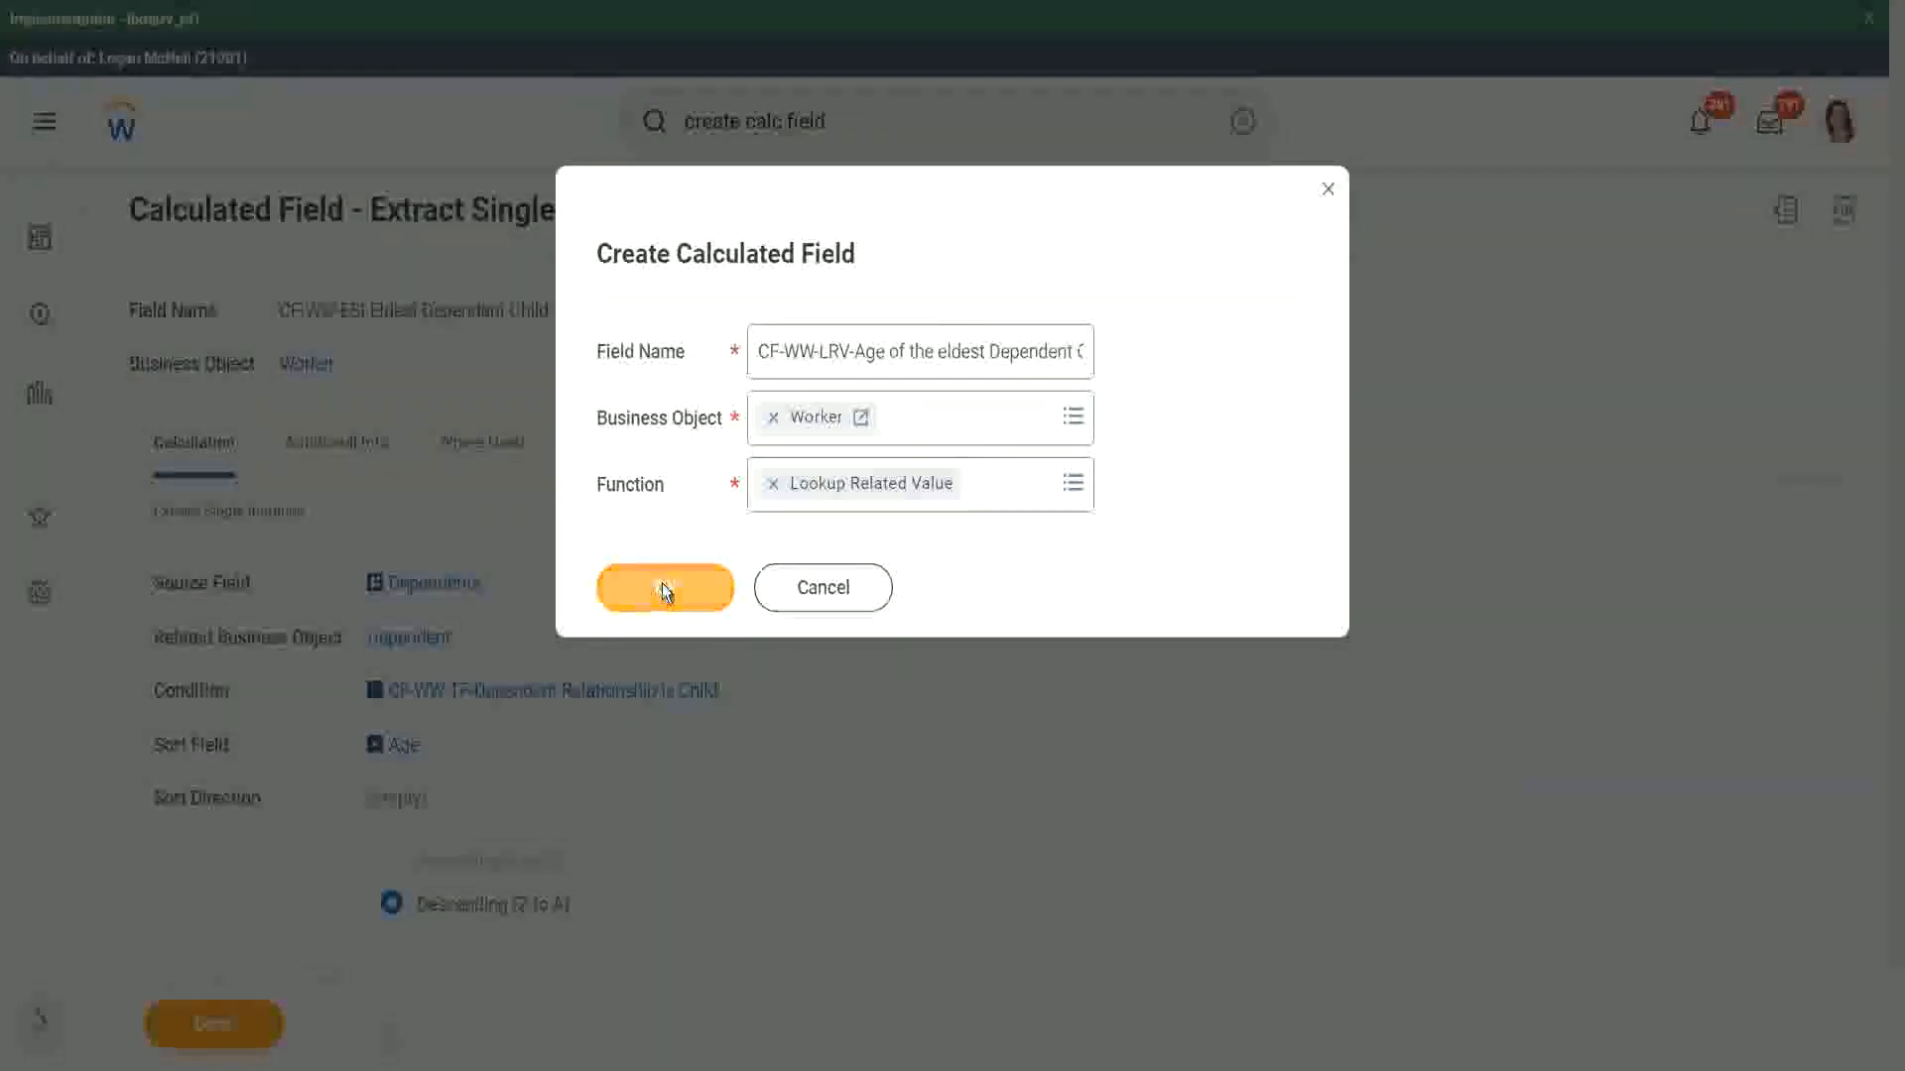